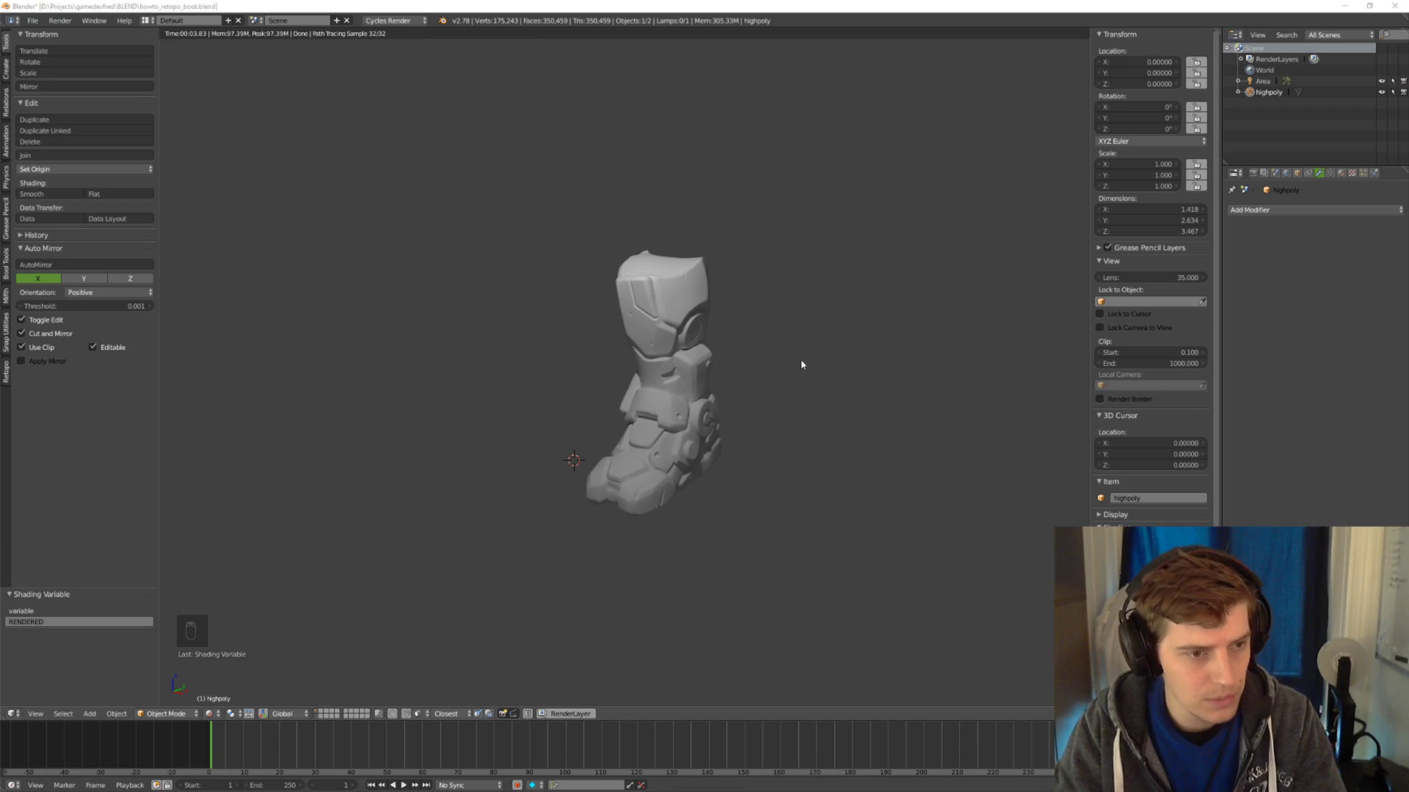
Change the viewport shading to solid and inspect the high-poly boot from different sides.
{"action": "mouse_move", "coordinate": [805, 342]}
{"action": "middle_mouse_down"}
{"action": "mouse_move", "coordinate": [817, 340]}
{"action": "mouse_move", "coordinate": [771, 288]}
{"action": "mouse_move", "coordinate": [668, 412]}
{"action": "middle_mouse_up"}
{"action": "key", "text": "z"}
{"action": "left_click", "coordinate": [810, 279]}
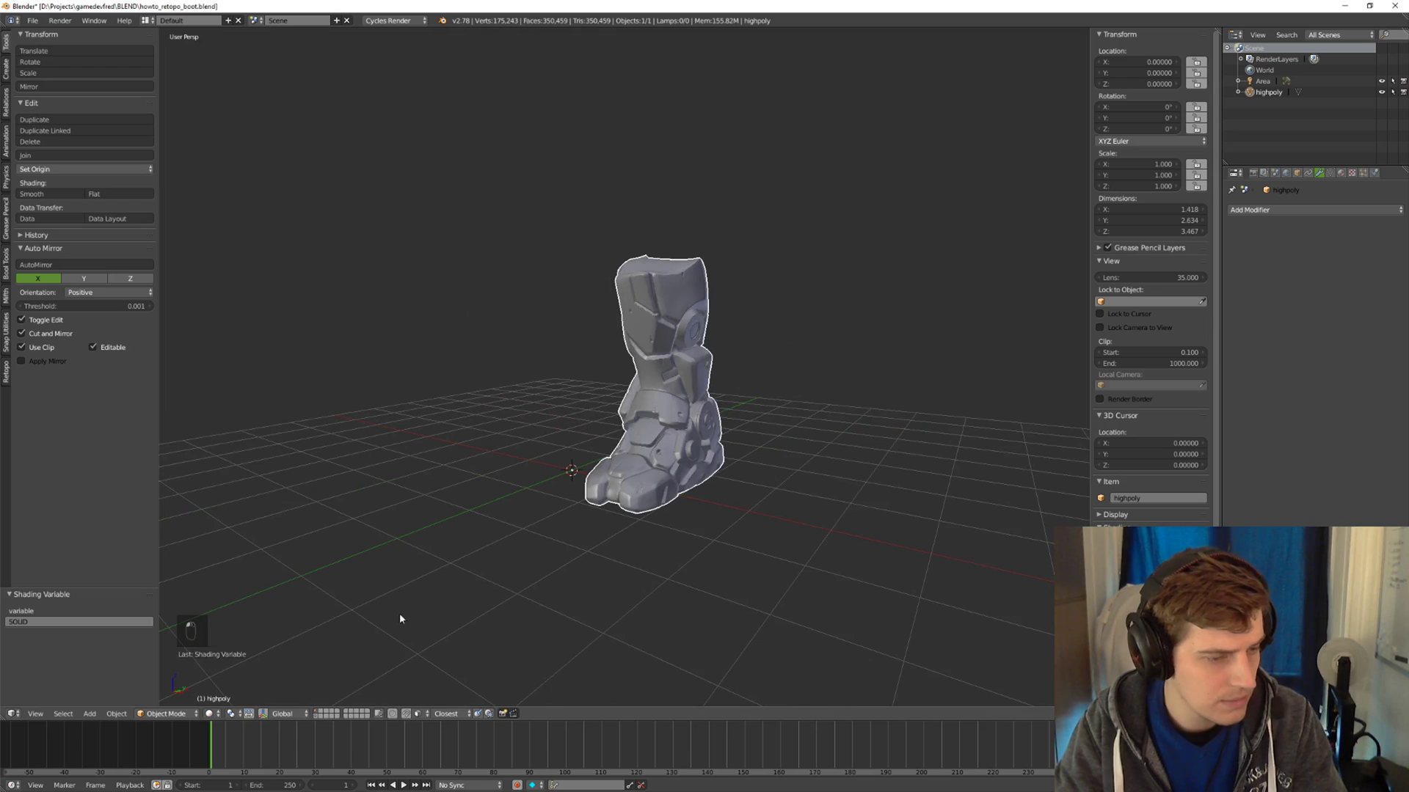
{"action": "middle_click_drag", "start_coordinate": [399, 613], "coordinate": [710, 343]}
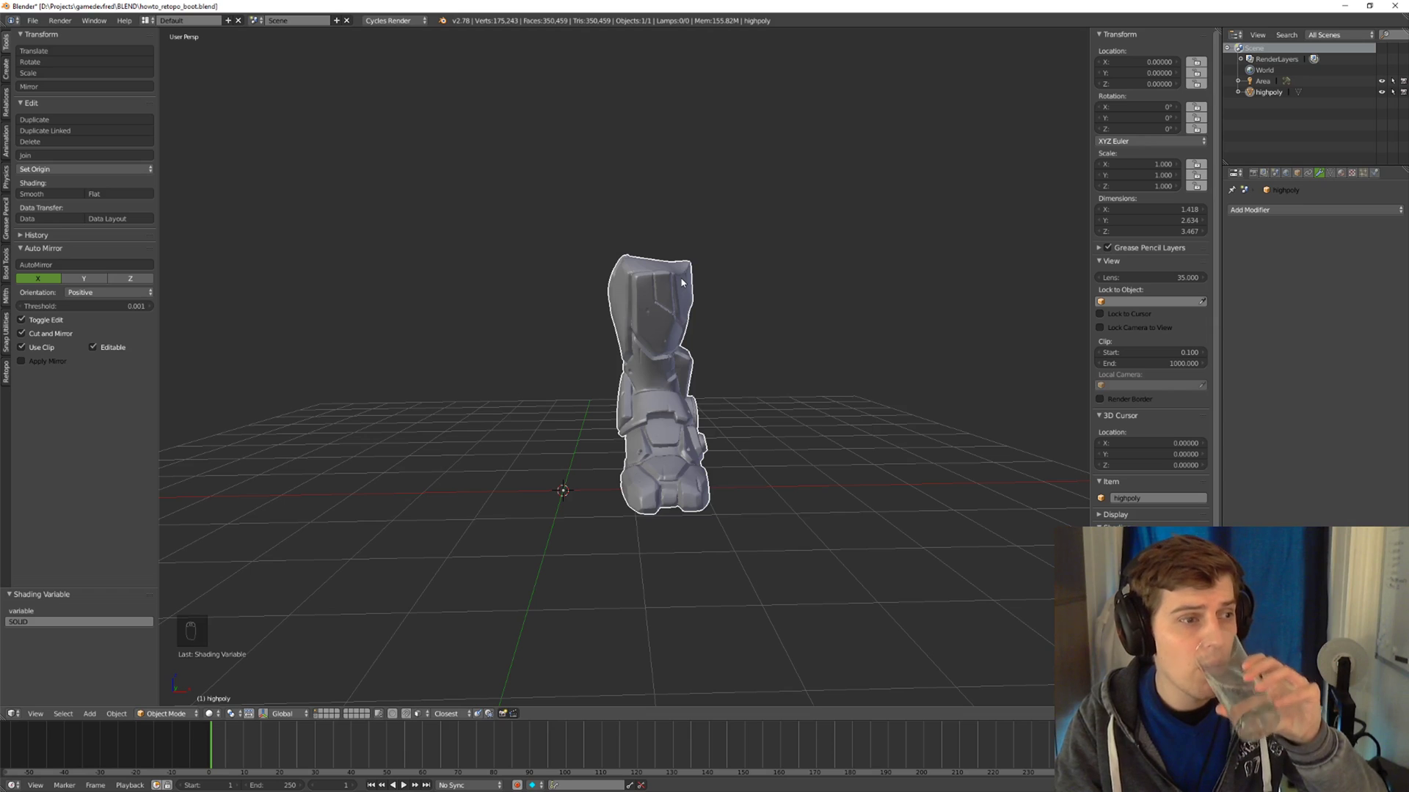
{"action": "middle_click_drag", "start_coordinate": [734, 318], "coordinate": [732, 361]}
Overlay the wireframe on the high-poly boot to examine its mesh density, and hide the wireframe again.
{"action": "key", "text": "Tab"}
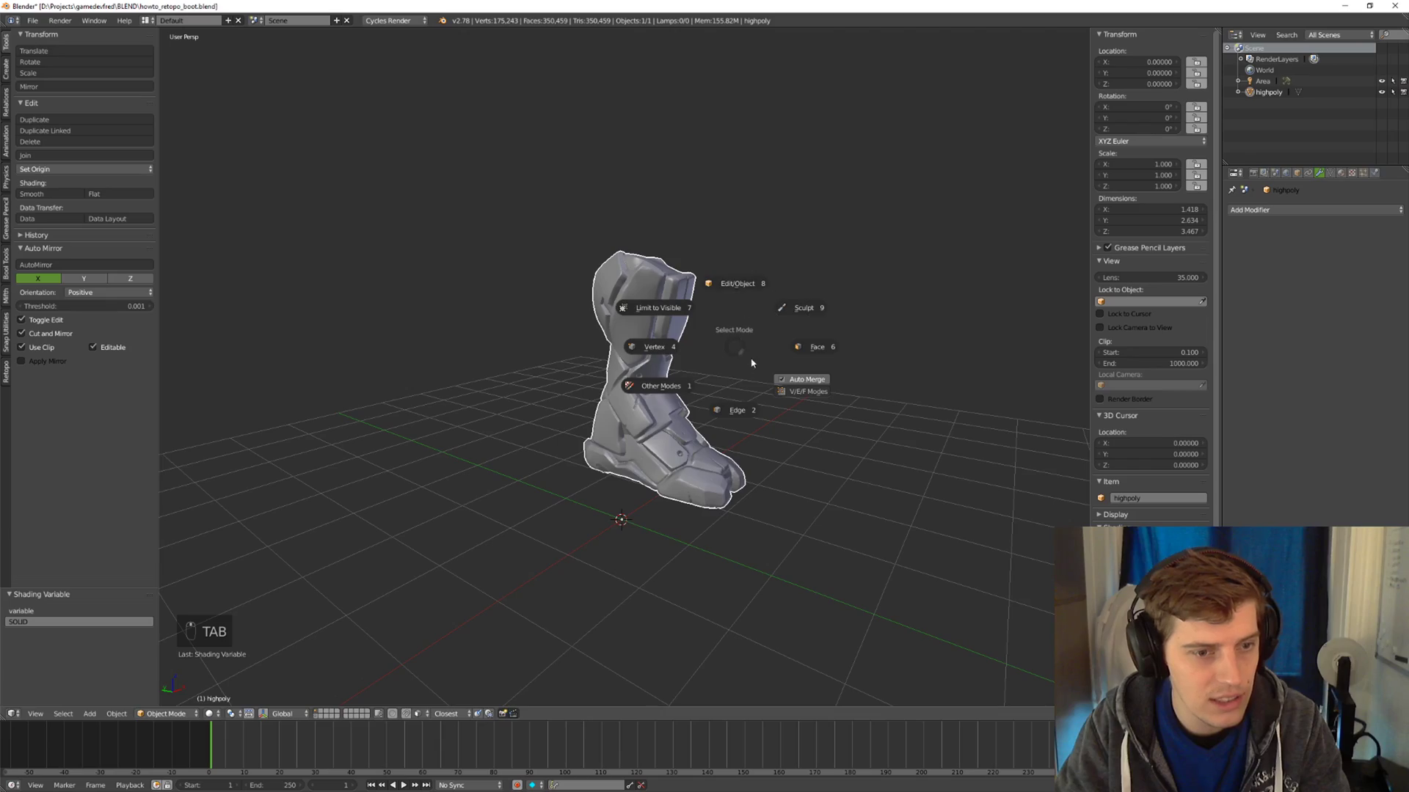
{"action": "key", "text": "shift+z"}
{"action": "left_click", "coordinate": [815, 350]}
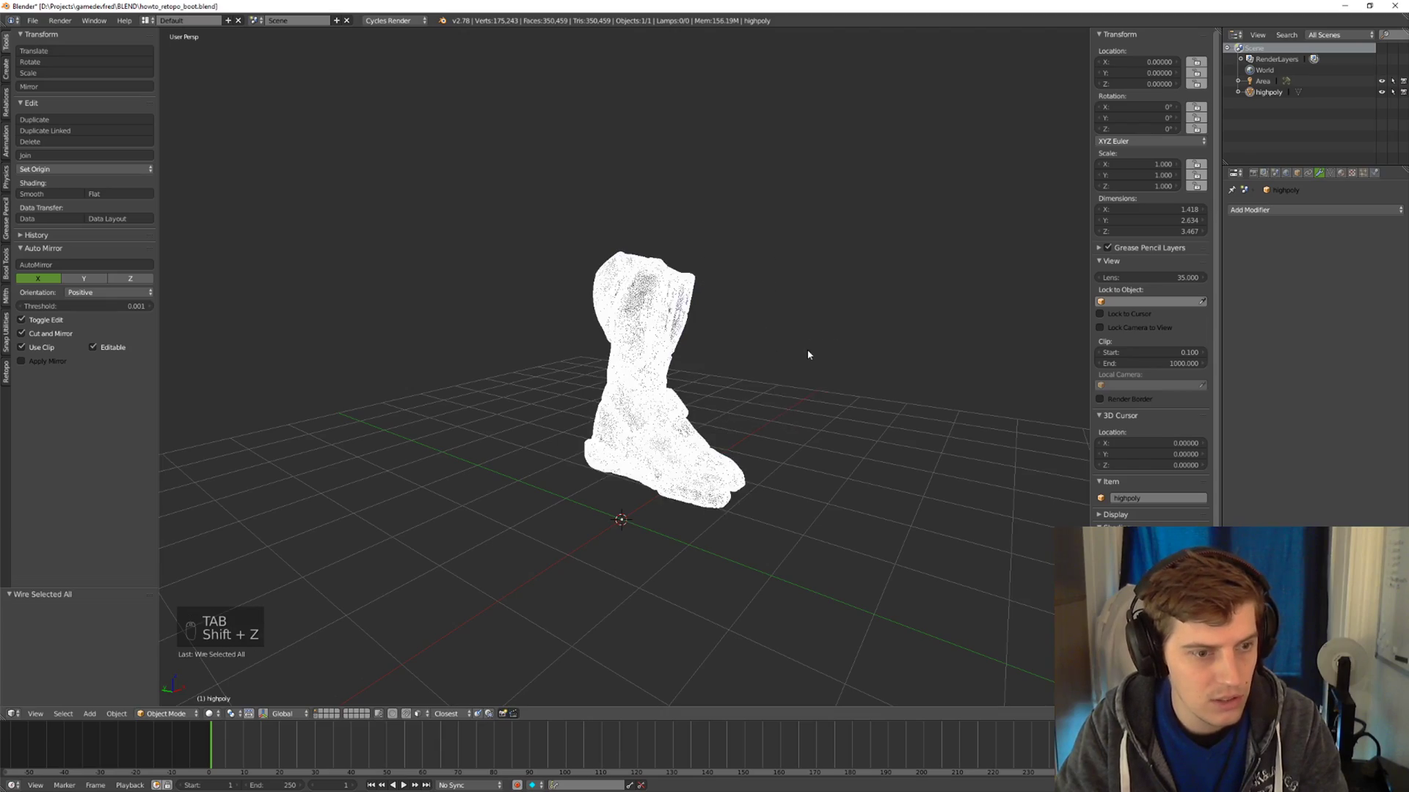
{"action": "mouse_move", "coordinate": [808, 351]}
{"action": "middle_mouse_down"}
{"action": "mouse_move", "coordinate": [684, 375]}
{"action": "mouse_move", "coordinate": [658, 363]}
{"action": "middle_mouse_up"}
{"action": "scroll", "coordinate": [651, 513], "scroll_direction": "up", "scroll_amount": 5}
{"action": "scroll", "coordinate": [710, 402], "scroll_direction": "down", "scroll_amount": 4}
{"action": "scroll", "coordinate": [659, 364], "scroll_direction": "down", "scroll_amount": 2}
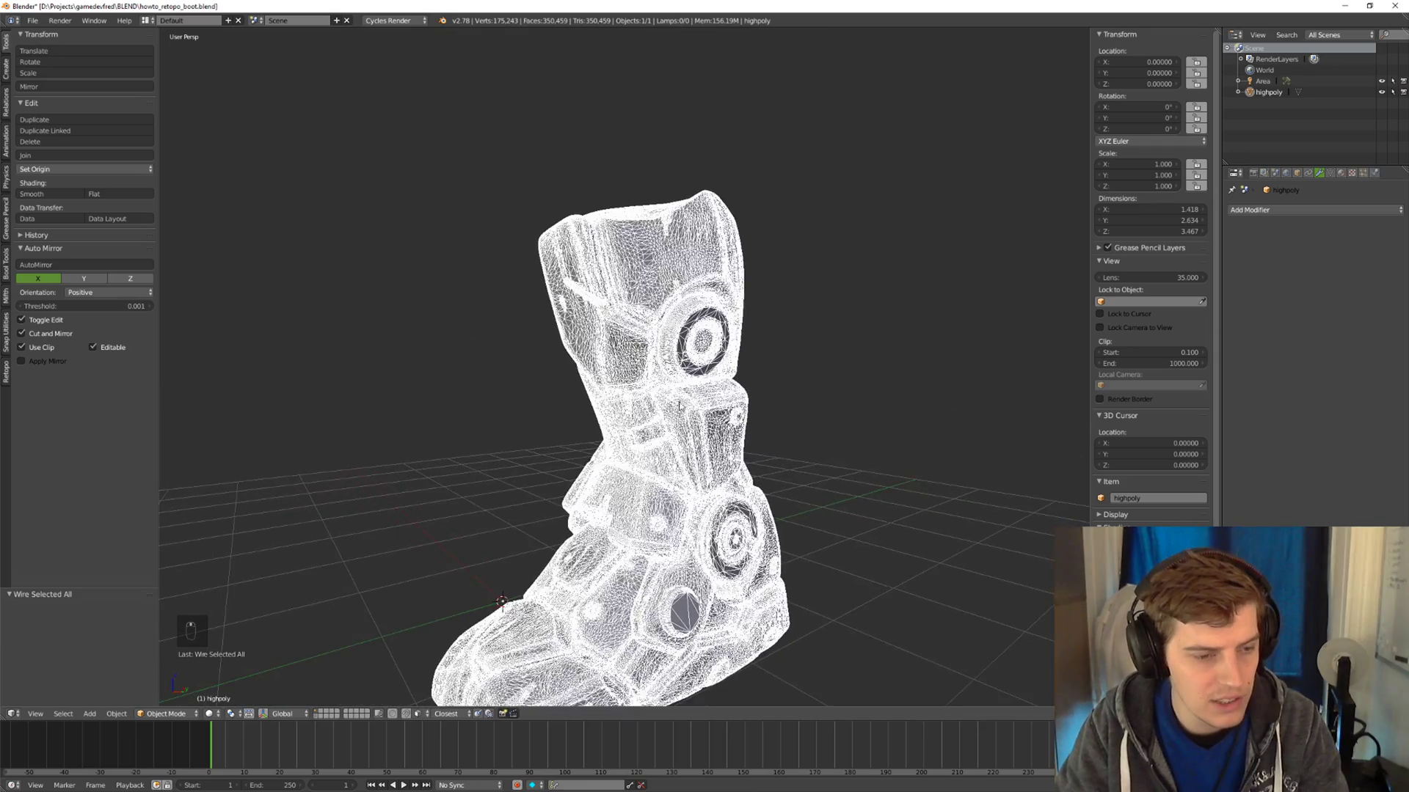
{"action": "mouse_move", "coordinate": [681, 415]}
{"action": "middle_mouse_down", "text": "shift"}
{"action": "mouse_move", "coordinate": [752, 270]}
{"action": "mouse_move", "coordinate": [820, 330]}
{"action": "mouse_move", "coordinate": [716, 319]}
{"action": "mouse_move", "coordinate": [734, 361]}
{"action": "mouse_move", "coordinate": [729, 310]}
{"action": "mouse_move", "coordinate": [763, 320]}
{"action": "mouse_move", "coordinate": [773, 355]}
{"action": "middle_mouse_up", "text": "shift"}
{"action": "scroll", "coordinate": [782, 309], "scroll_direction": "down", "scroll_amount": 2}
{"action": "key", "text": "shift+z"}
{"action": "left_click", "coordinate": [750, 307]}
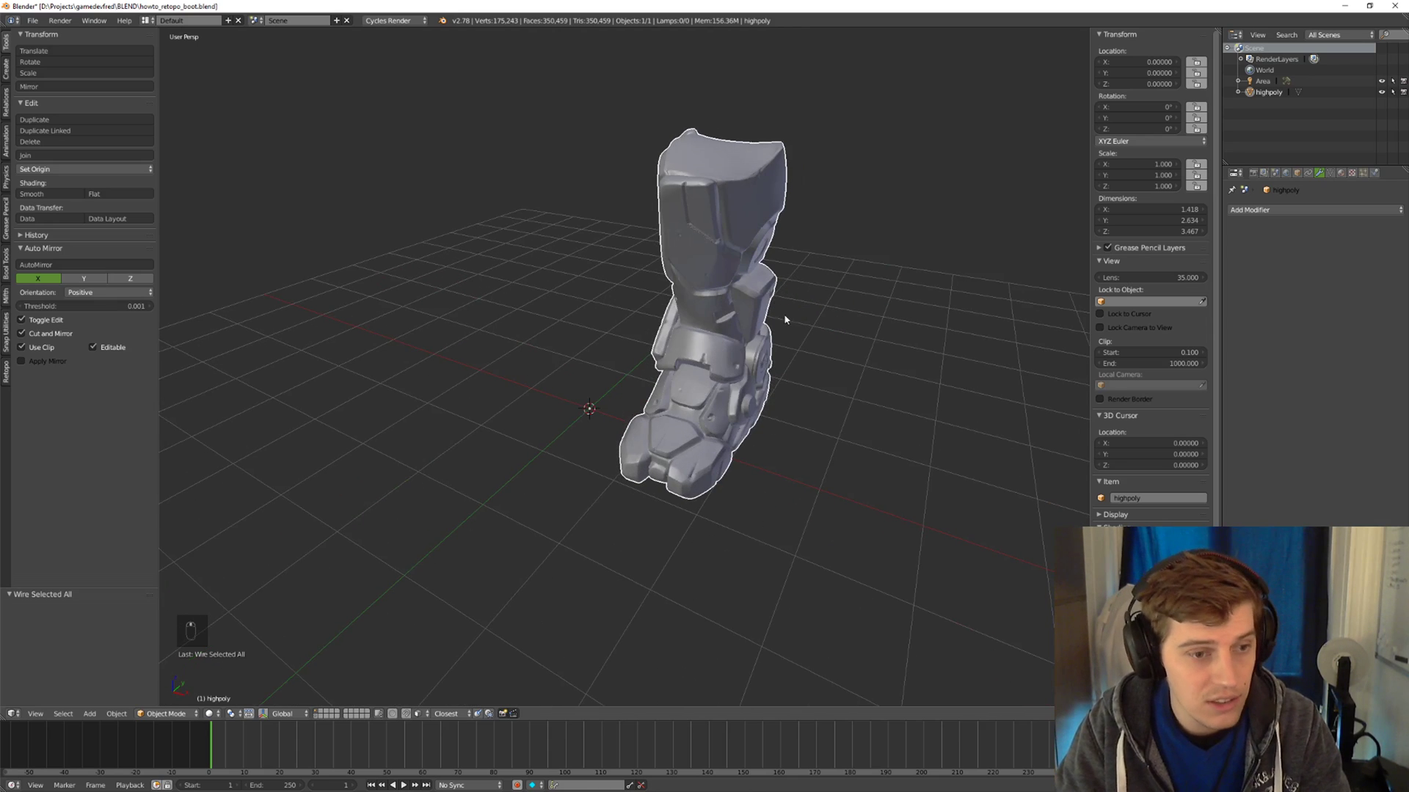
Add a new mesh object consisting of a single vertex at the origin.
{"action": "middle_click_drag", "start_coordinate": [693, 354], "coordinate": [705, 368]}
{"action": "key", "text": "shift+a"}
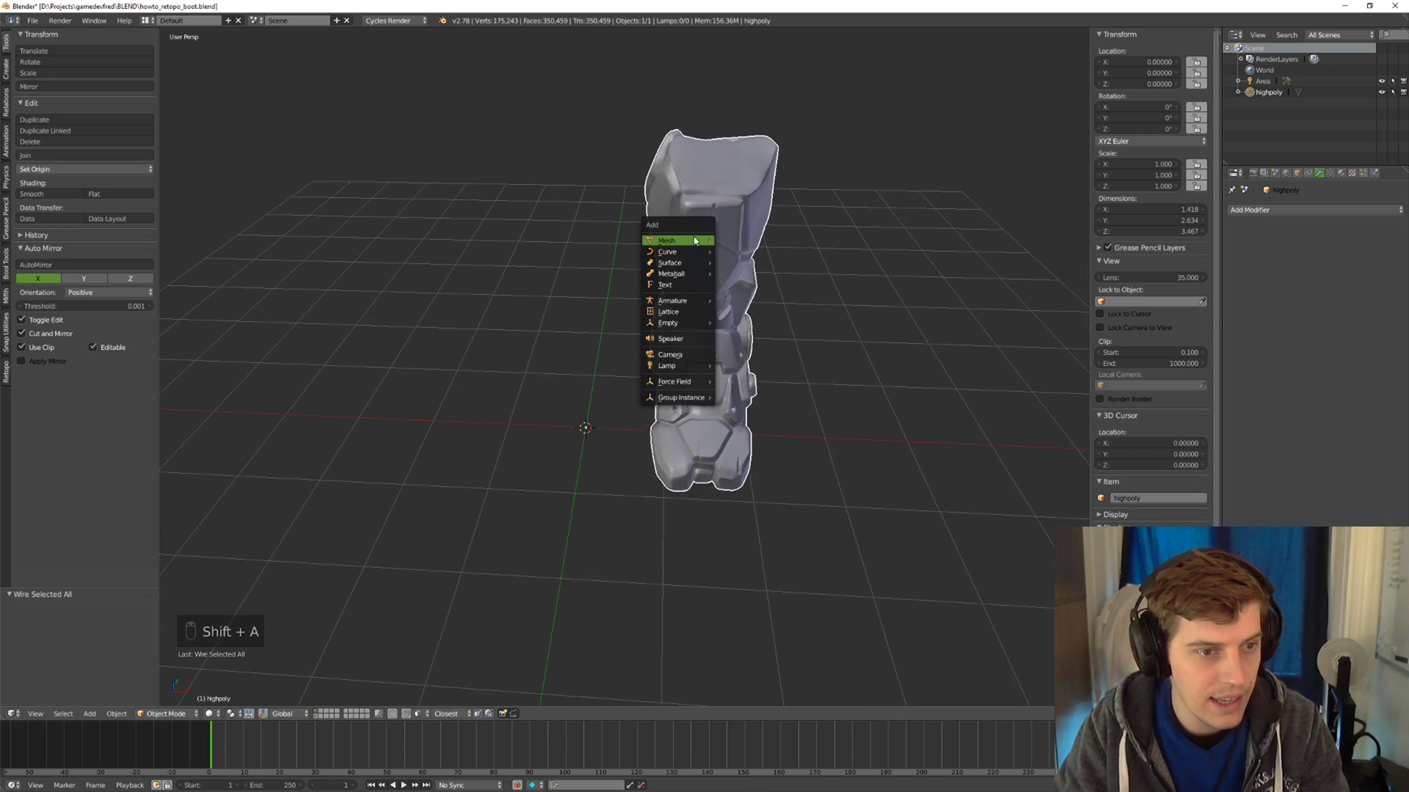
{"action": "mouse_move", "coordinate": [707, 244]}
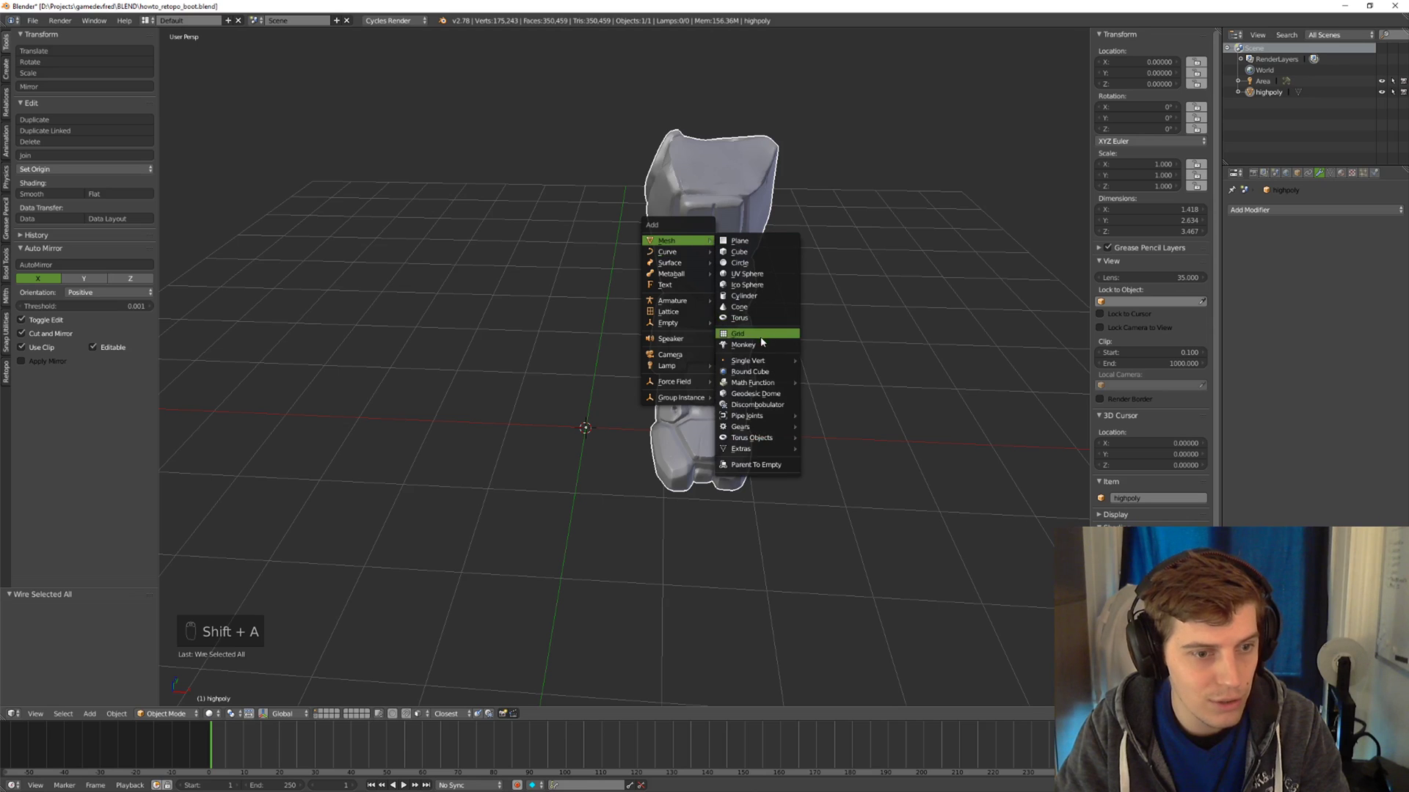
{"action": "mouse_move", "coordinate": [763, 363]}
{"action": "left_click", "coordinate": [842, 360]}
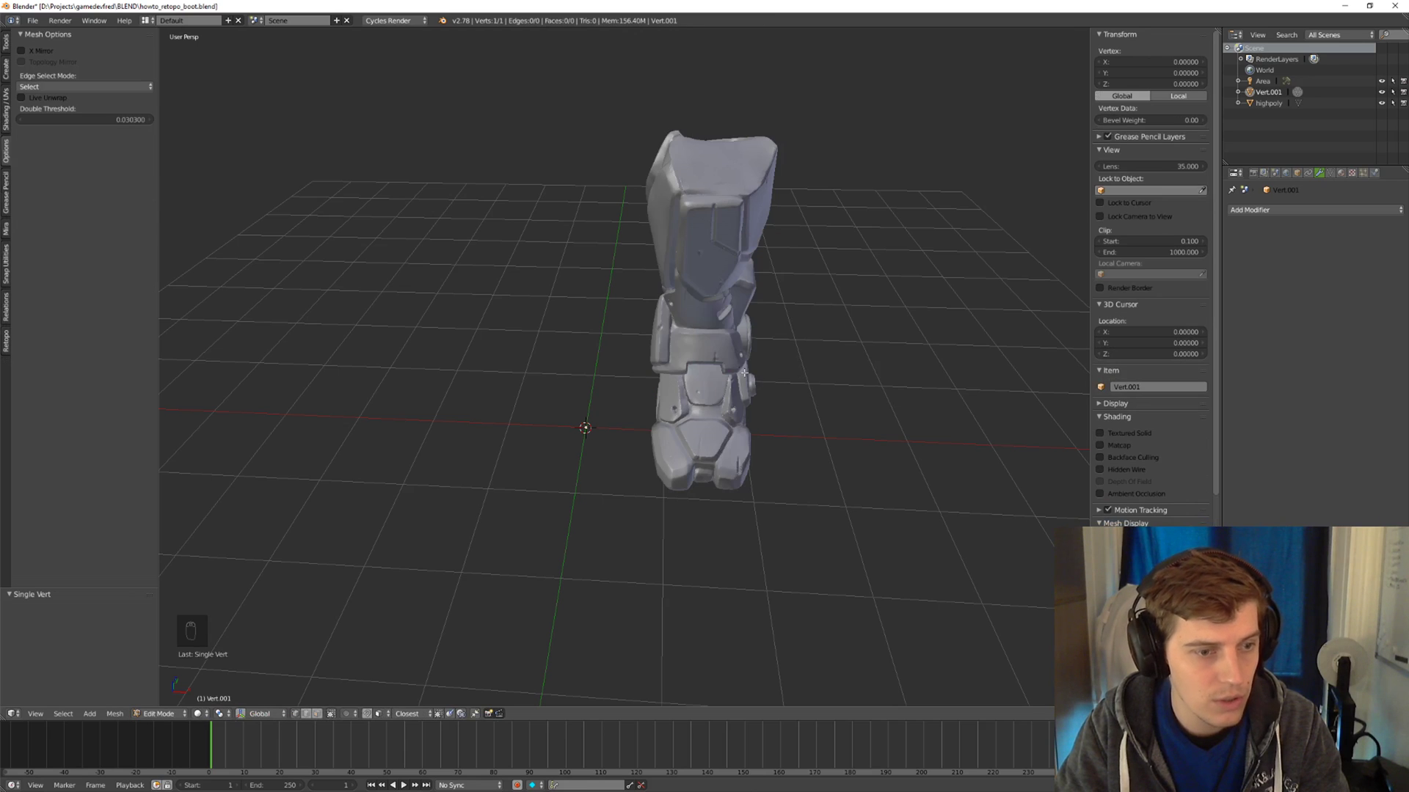
{"action": "mouse_move", "coordinate": [744, 373]}
{"action": "middle_mouse_down"}
{"action": "mouse_move", "coordinate": [794, 344]}
{"action": "mouse_move", "coordinate": [744, 372]}
{"action": "middle_mouse_up"}
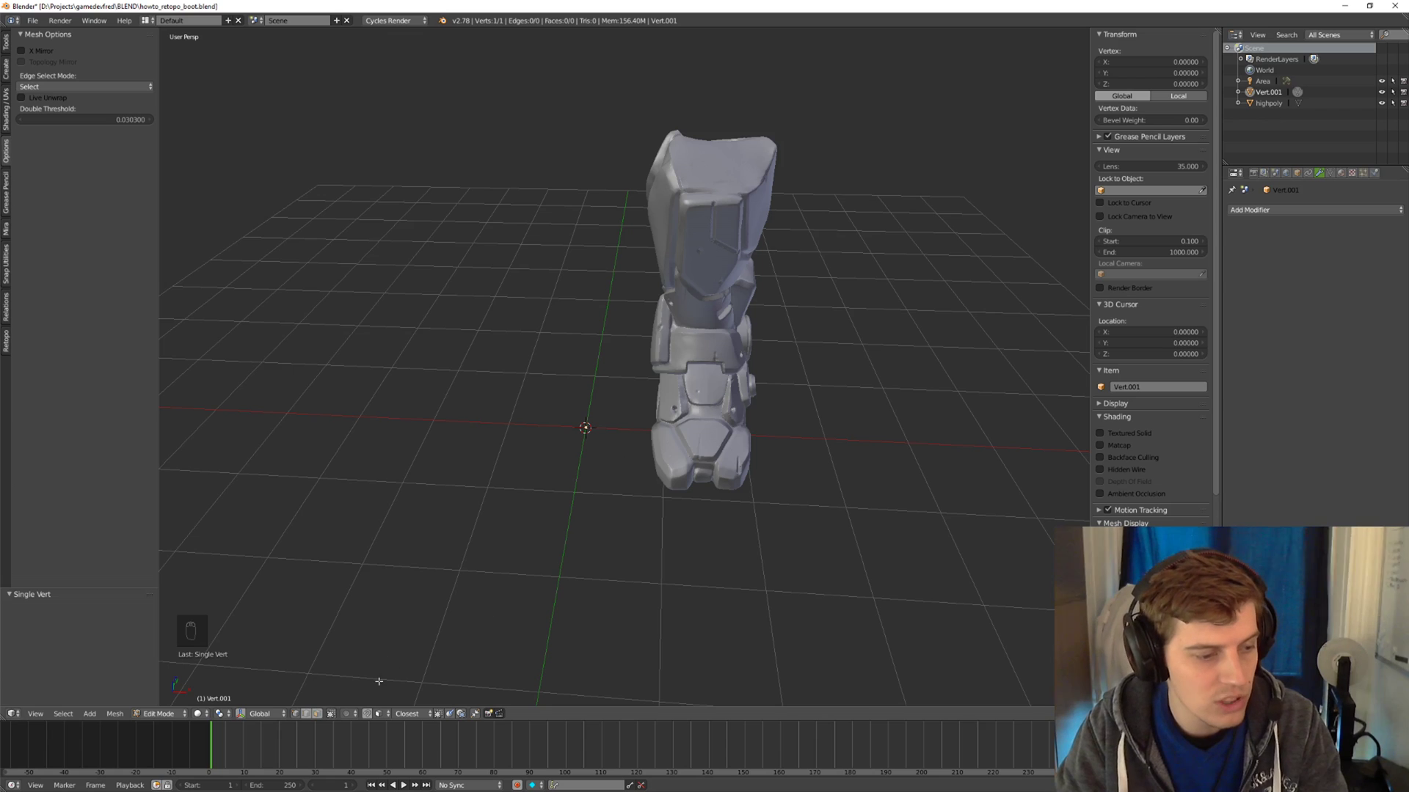
Turn on snapping with Face as the snap element and Closest as the snap target.
{"action": "key", "text": "shift+Tab"}
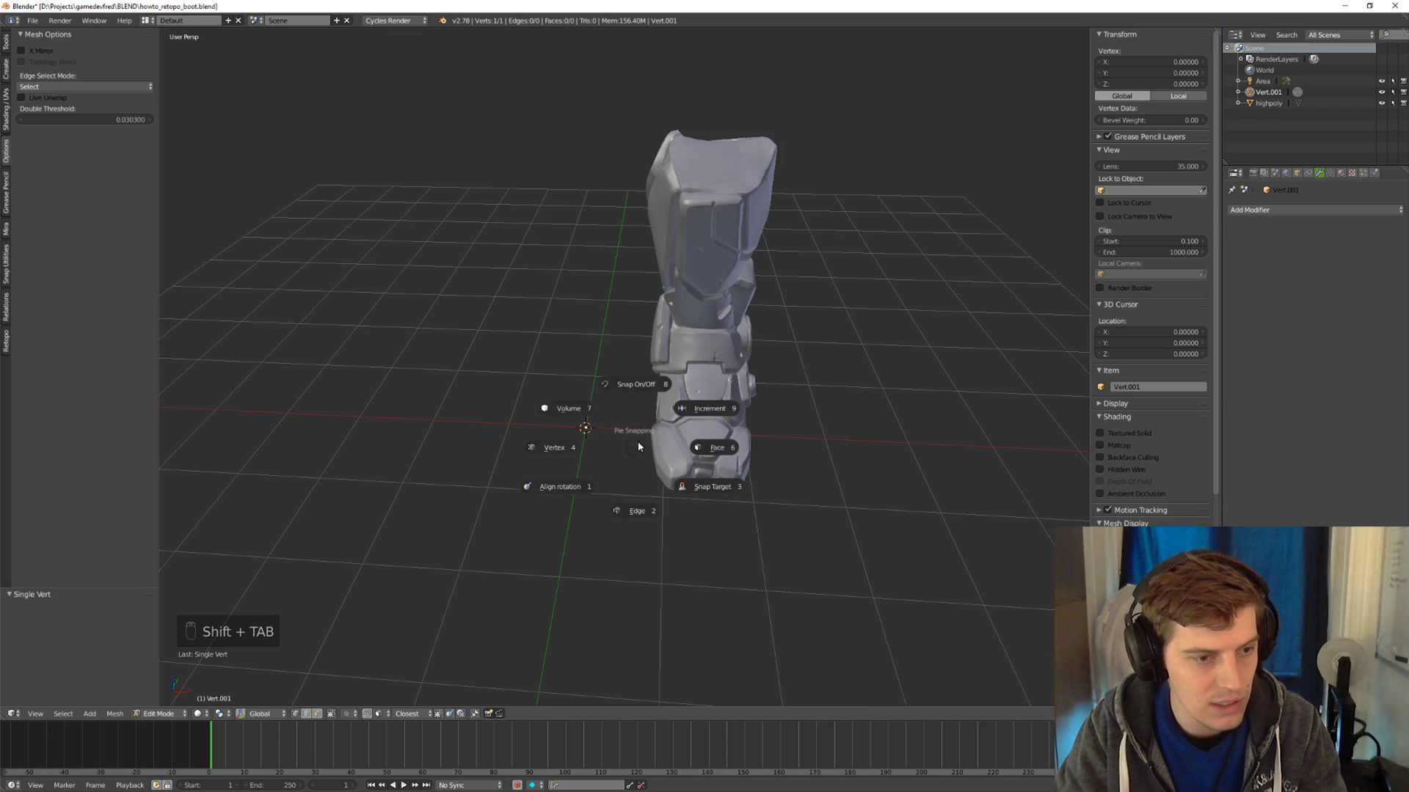
{"action": "left_click", "coordinate": [639, 382]}
{"action": "middle_click_drag", "start_coordinate": [643, 402], "coordinate": [518, 583]}
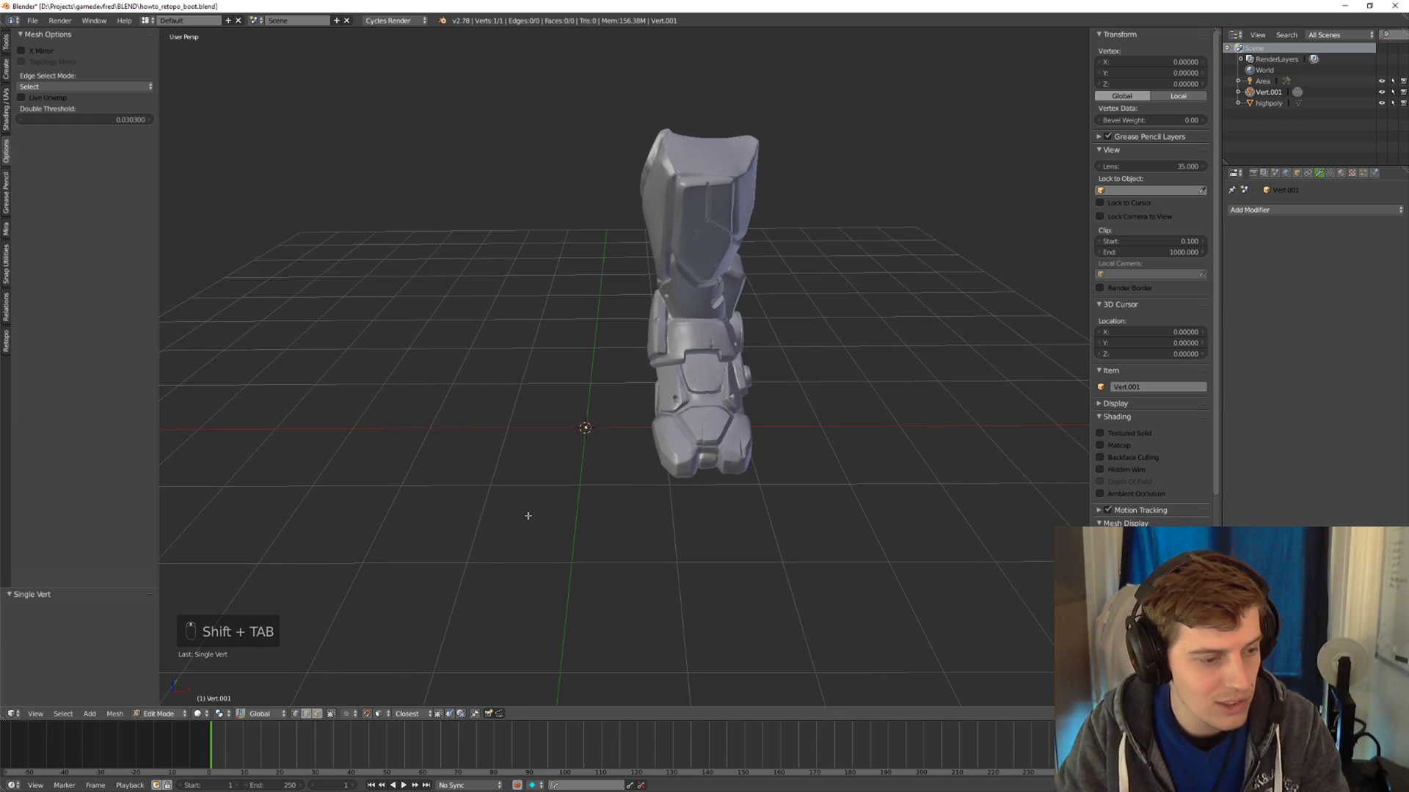
{"action": "left_click", "coordinate": [388, 714]}
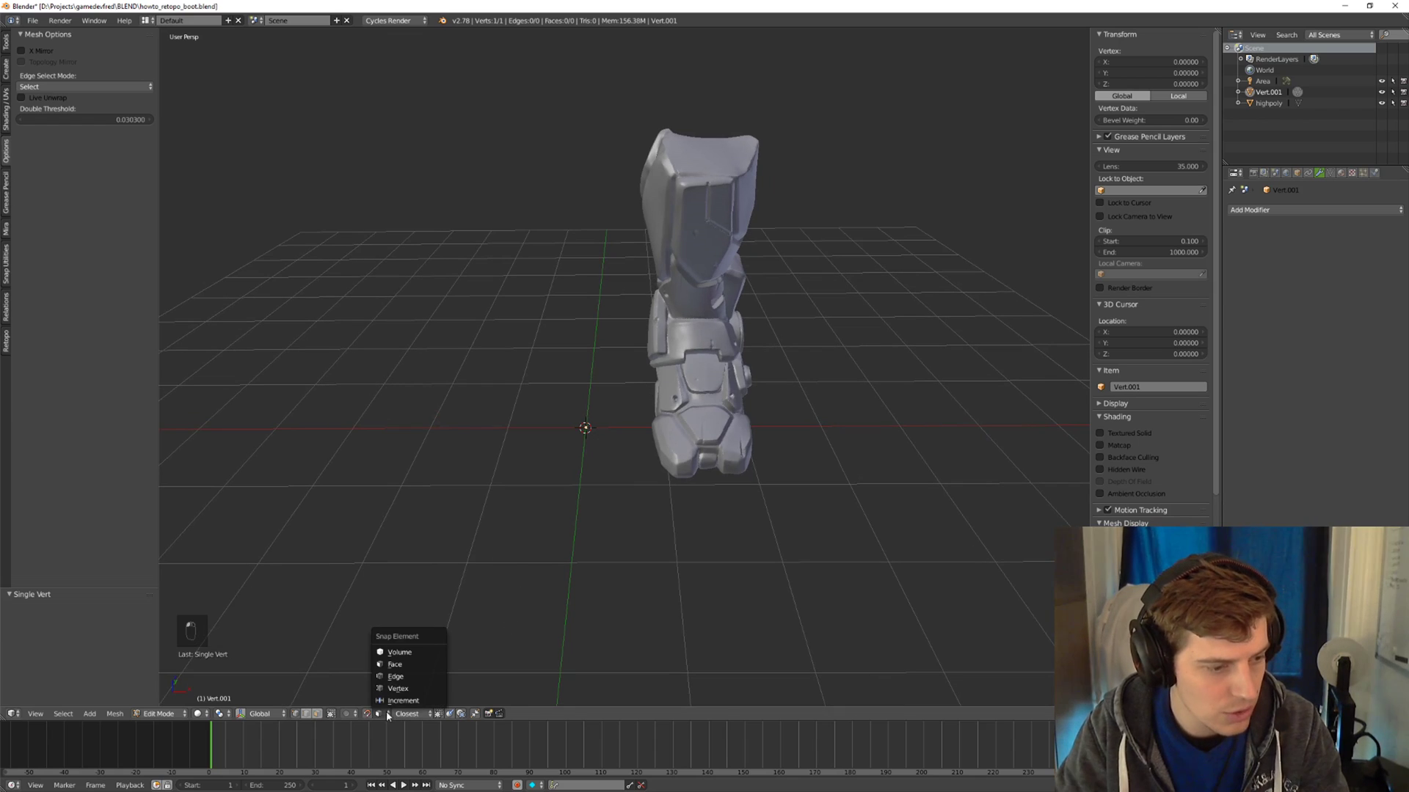
{"action": "left_click", "coordinate": [413, 664]}
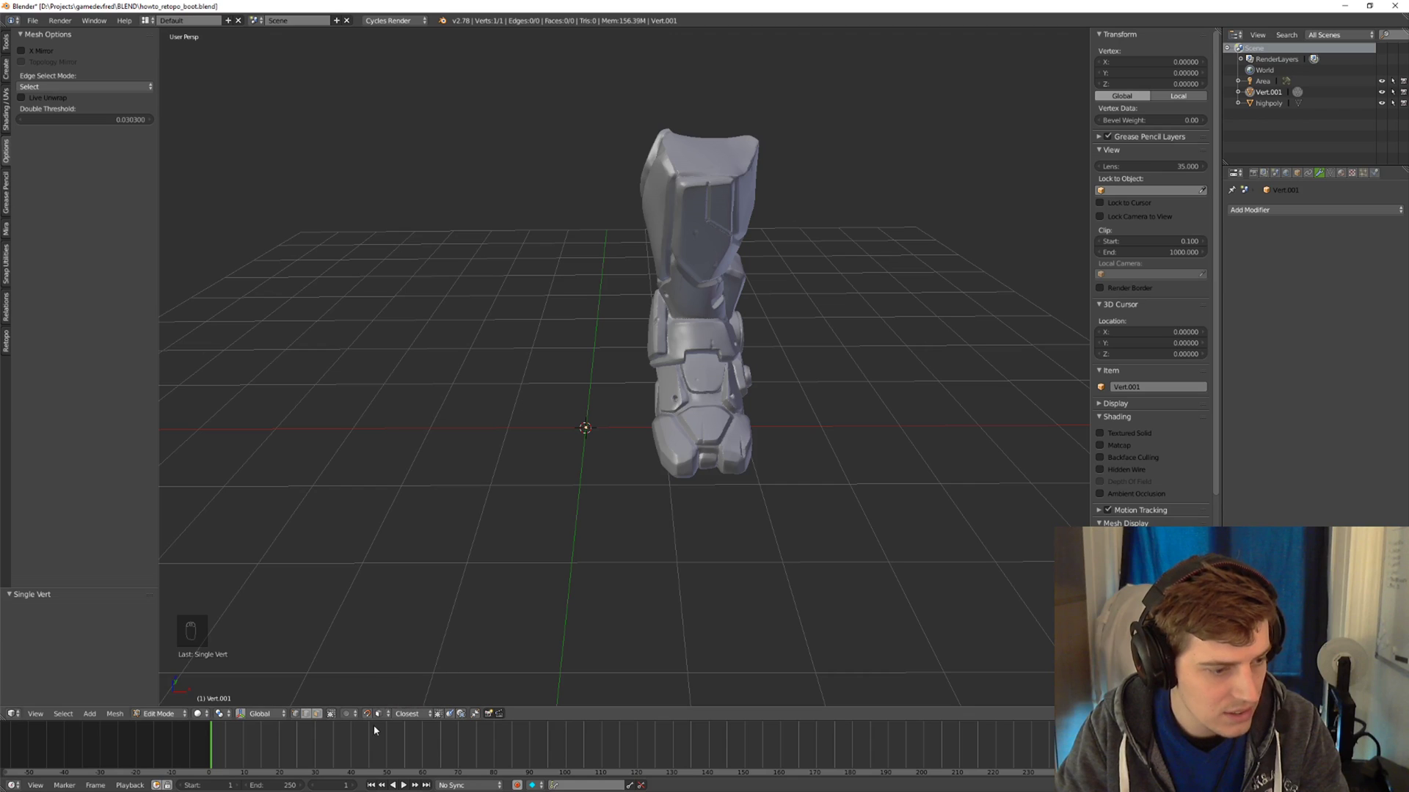
{"action": "left_click", "coordinate": [421, 714]}
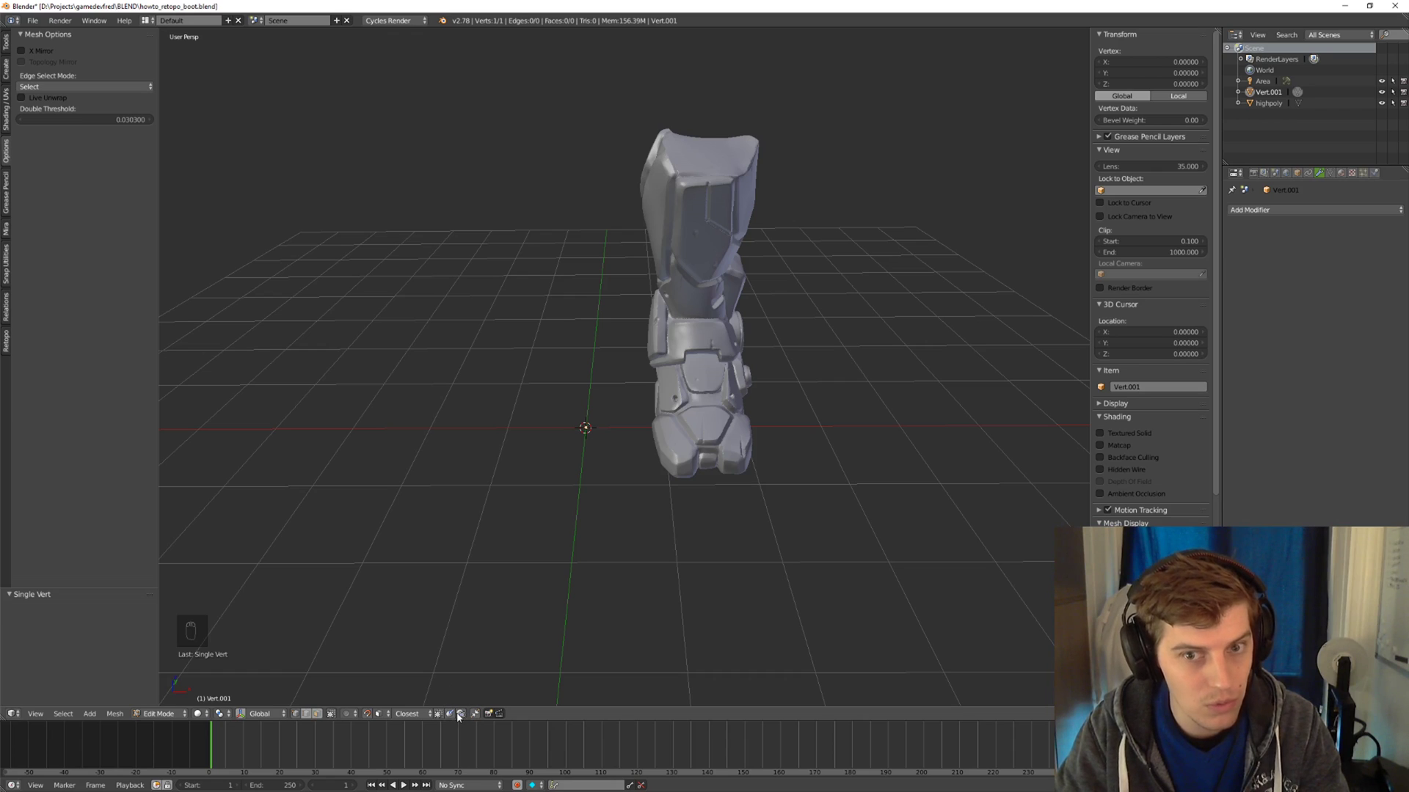
{"action": "mouse_move", "coordinate": [455, 660]}
{"action": "middle_mouse_down"}
{"action": "mouse_move", "coordinate": [595, 490]}
{"action": "mouse_move", "coordinate": [469, 646]}
{"action": "middle_mouse_up"}
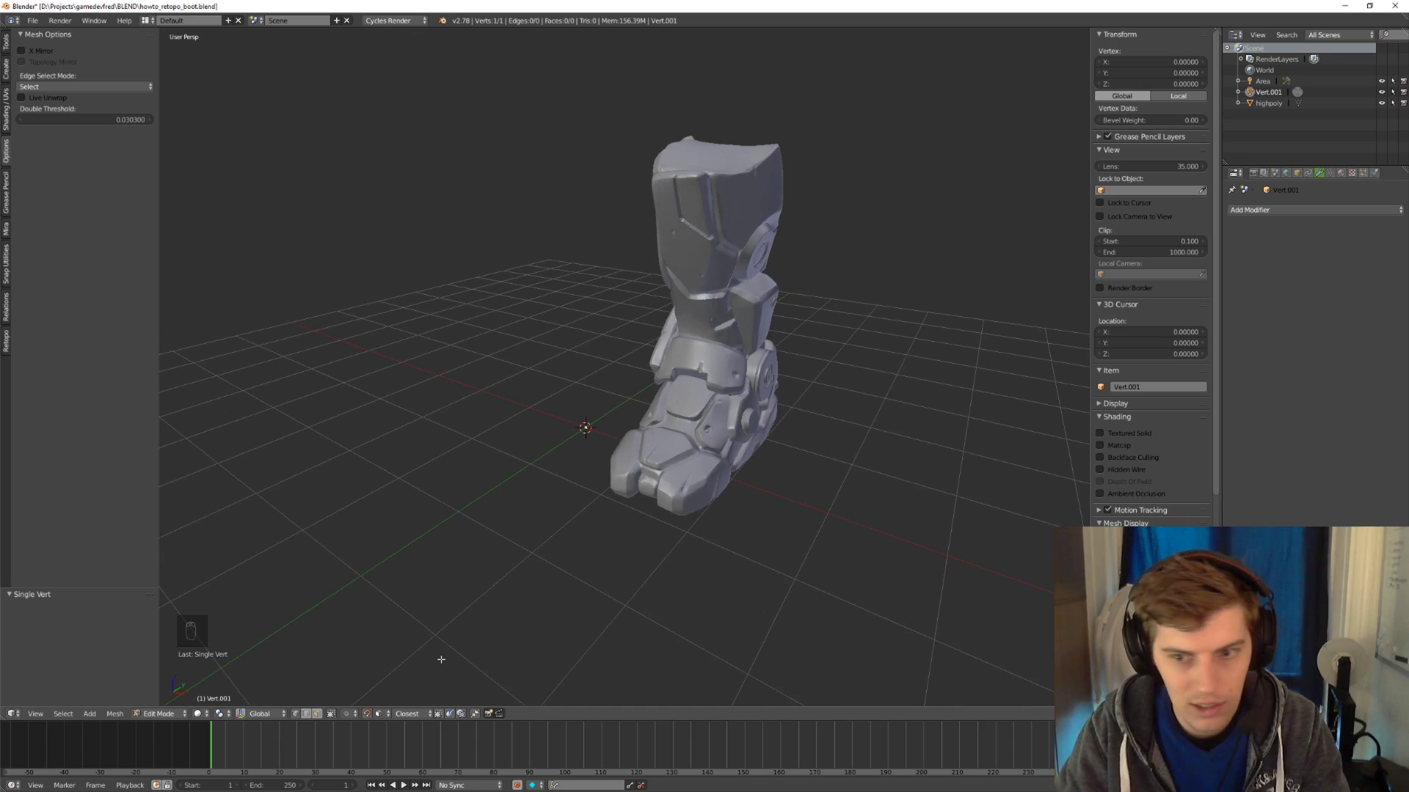
Switch to the browser's Blender wiki page on snapping and read the additional snap options for rotation alignment, projecting individual elements and own-mesh snapping.
{"action": "key", "text": "alt+Tab"}
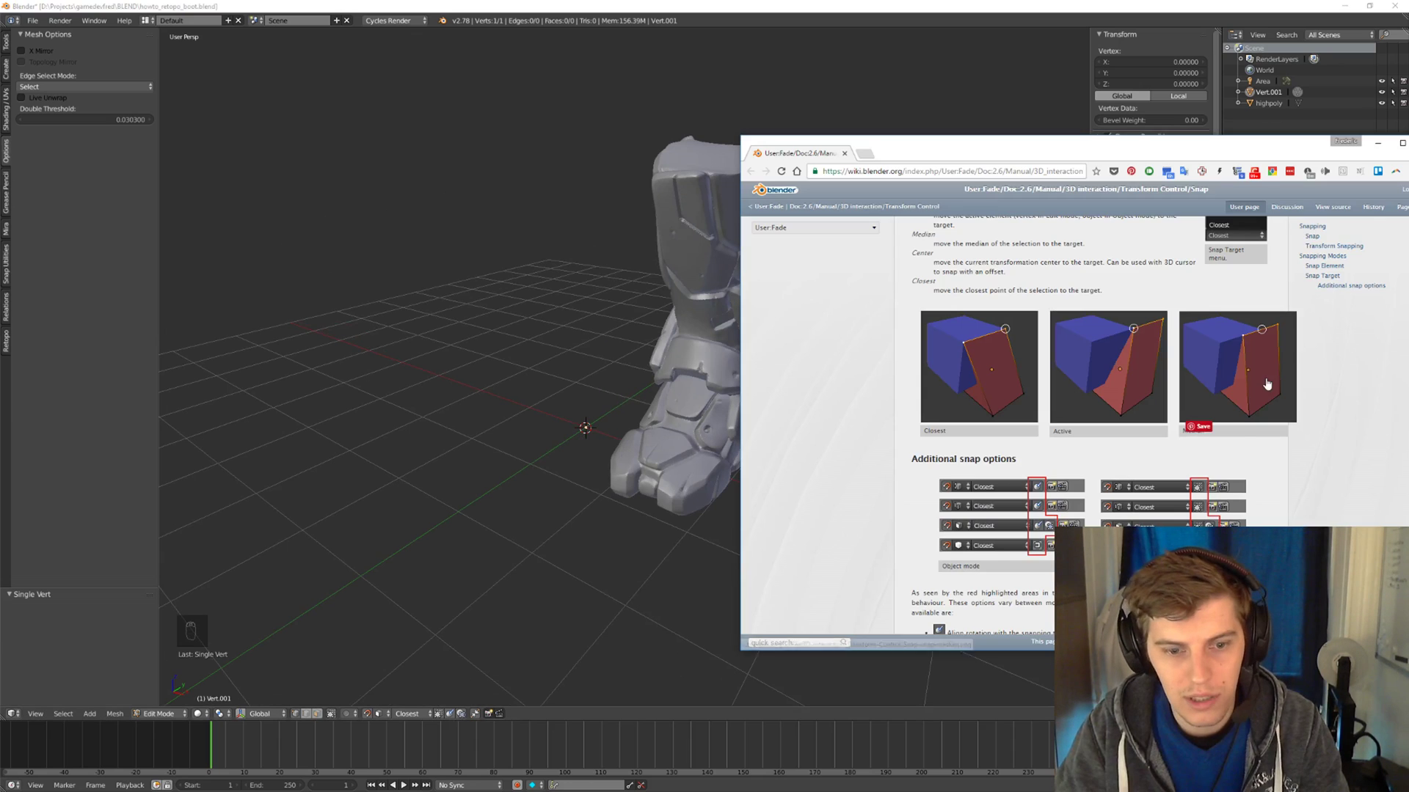
{"action": "scroll", "coordinate": [1182, 458], "scroll_direction": "down", "scroll_amount": 1}
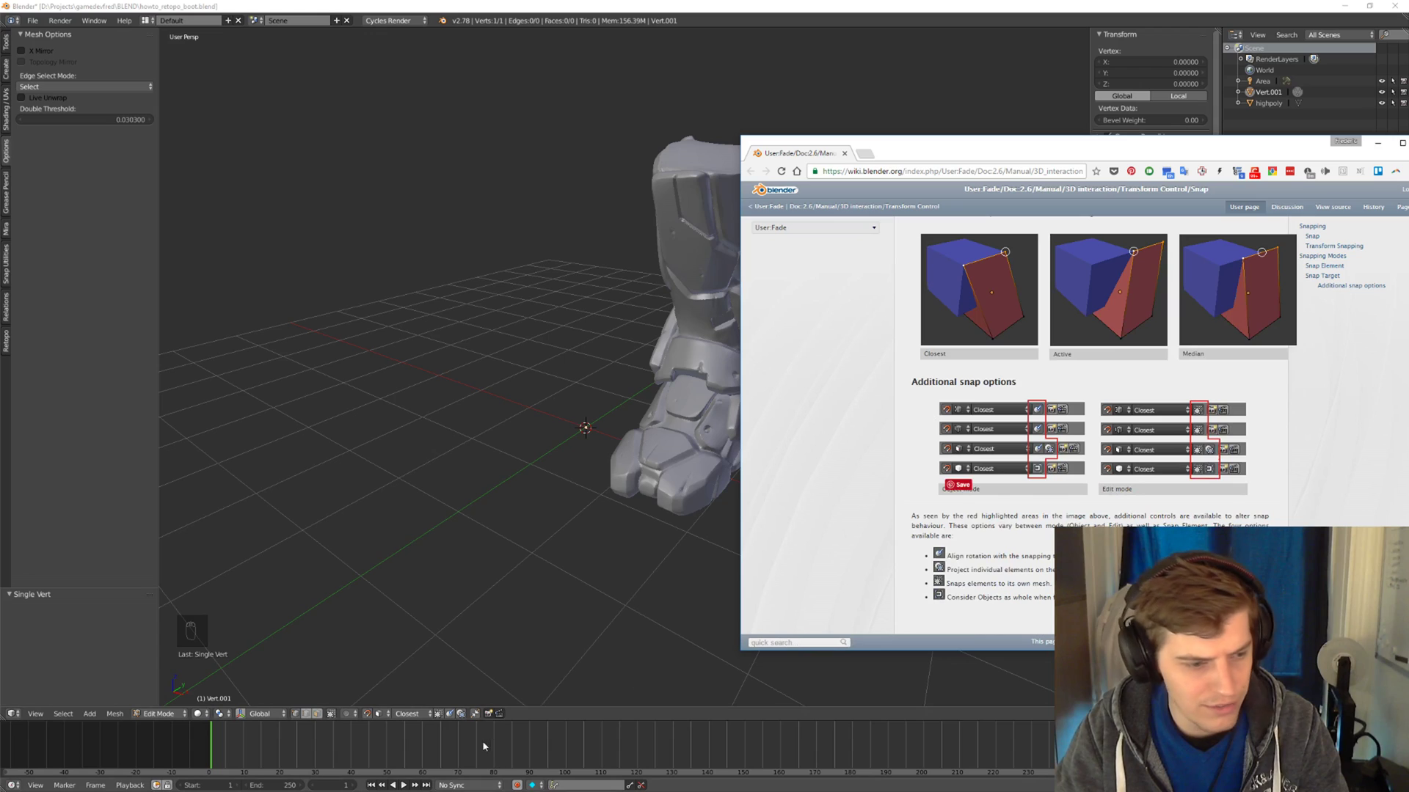
{"action": "left_click_drag", "start_coordinate": [948, 583], "coordinate": [1046, 584]}
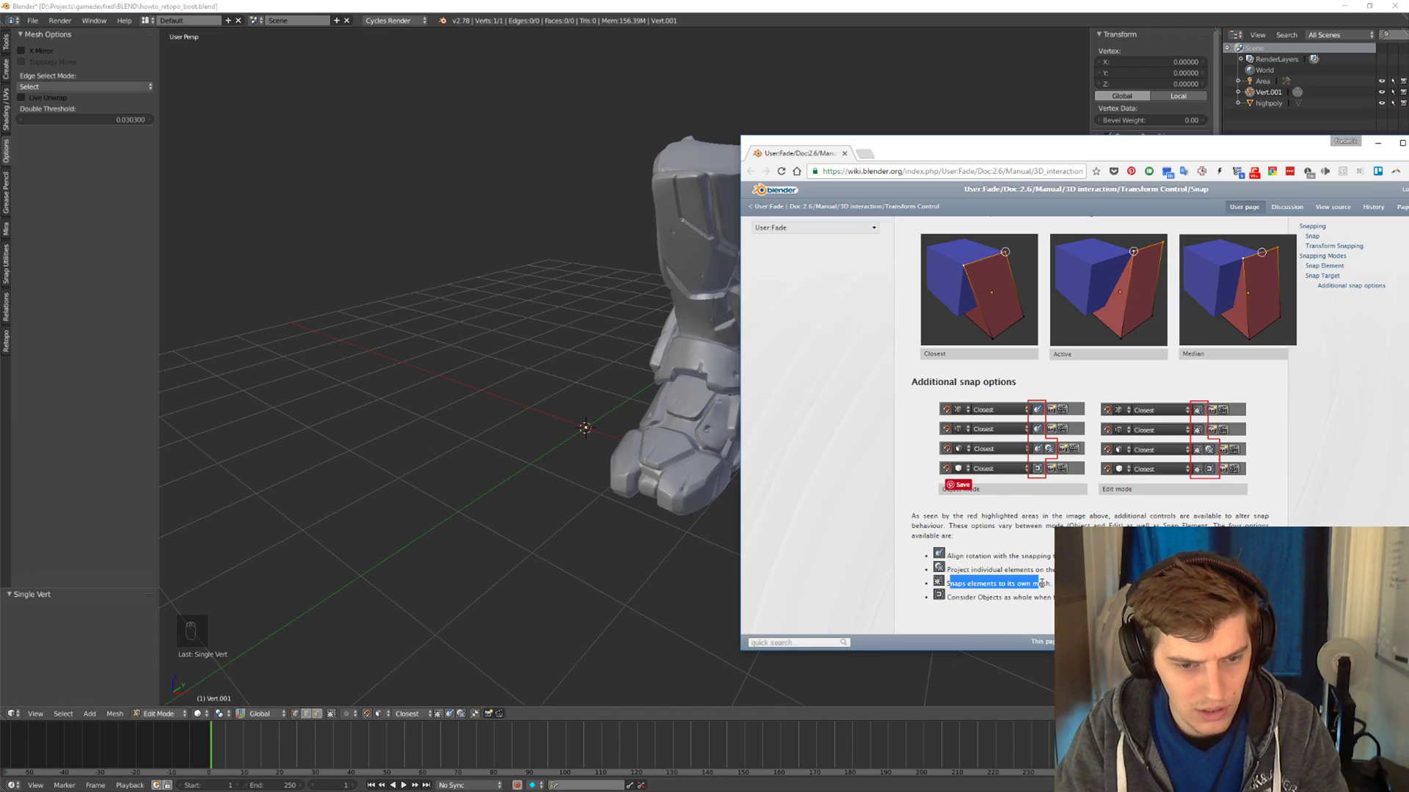
{"action": "left_click", "coordinate": [1045, 586]}
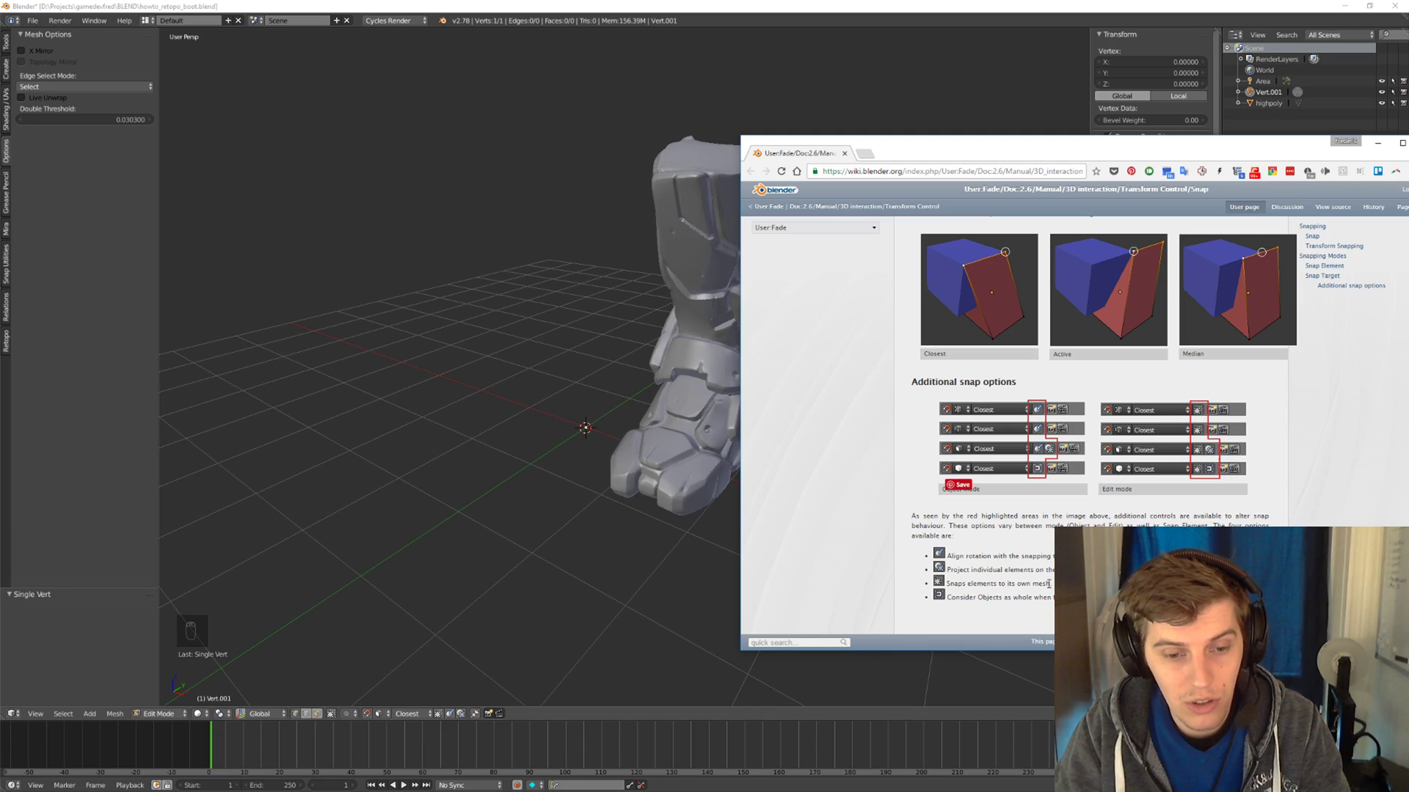
{"action": "left_click_drag", "start_coordinate": [1049, 584], "coordinate": [948, 585]}
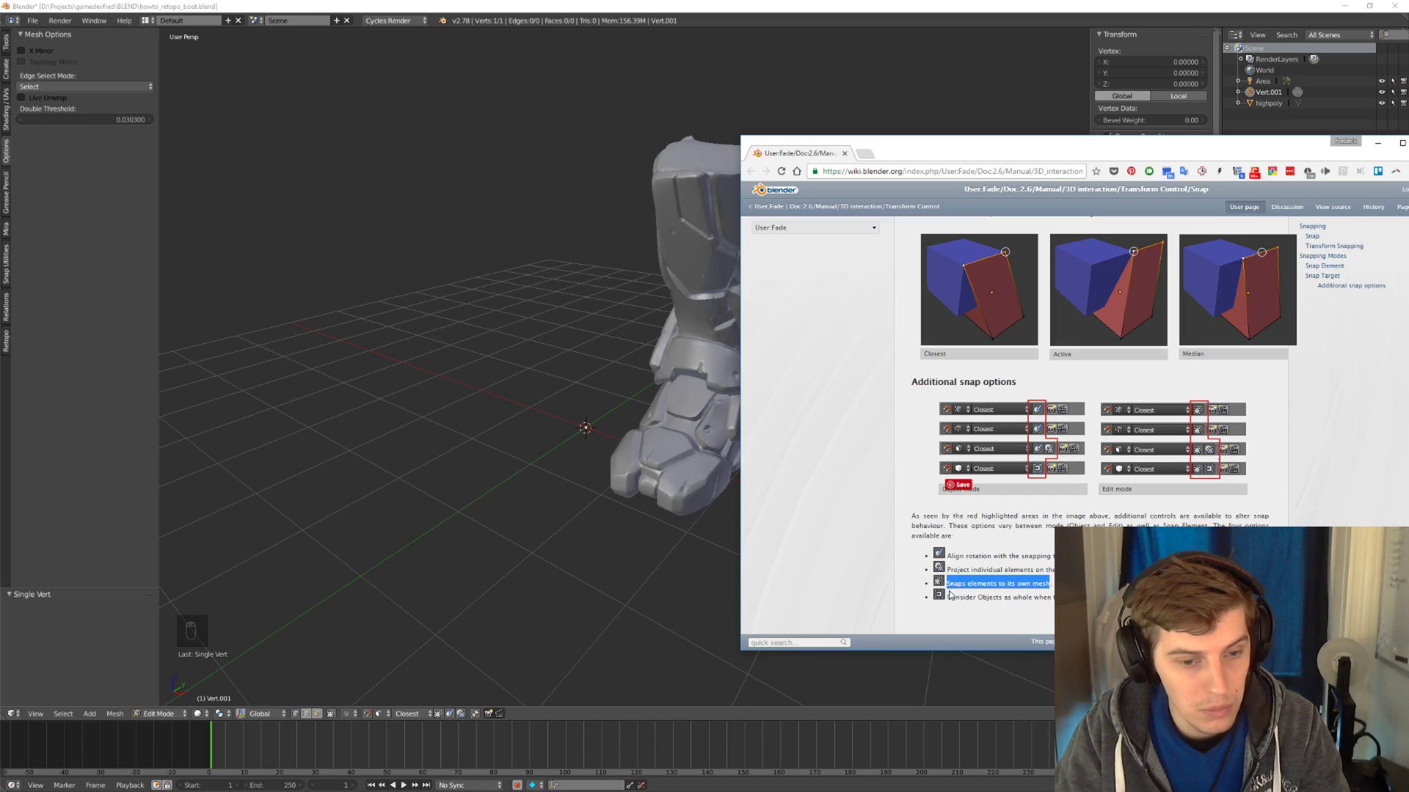
{"action": "left_click_drag", "start_coordinate": [946, 557], "coordinate": [1064, 559]}
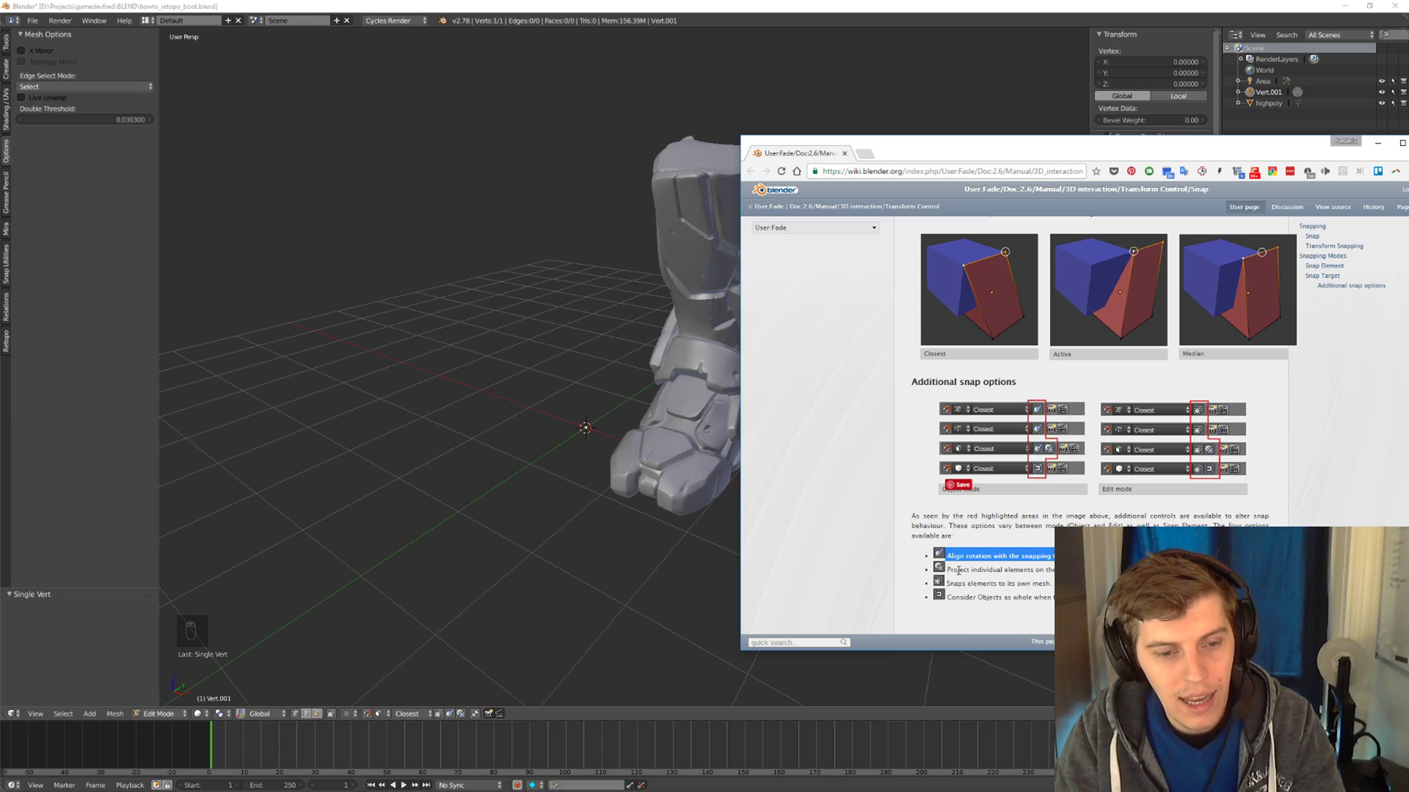
{"action": "left_click_drag", "start_coordinate": [947, 570], "coordinate": [1086, 571]}
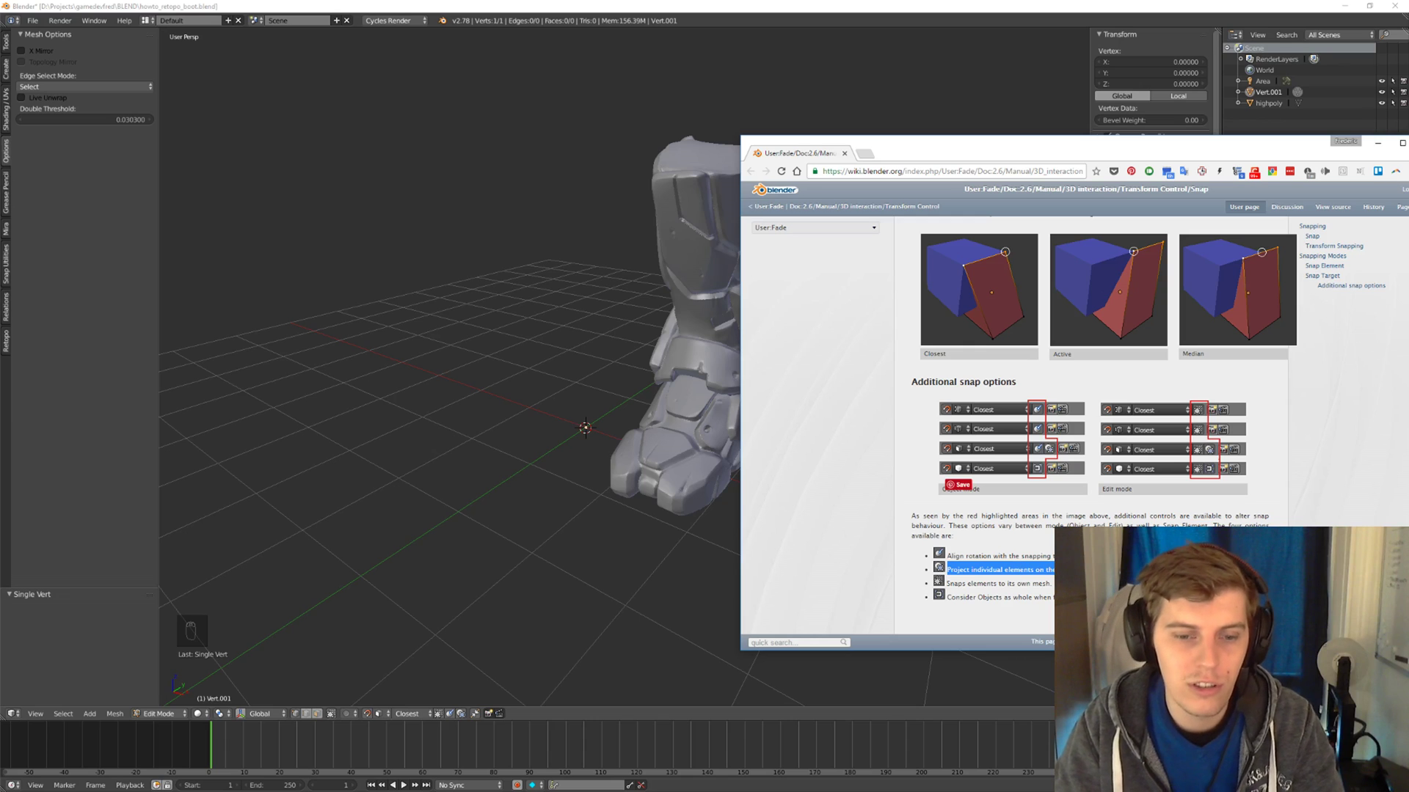
{"action": "left_click", "coordinate": [1082, 579]}
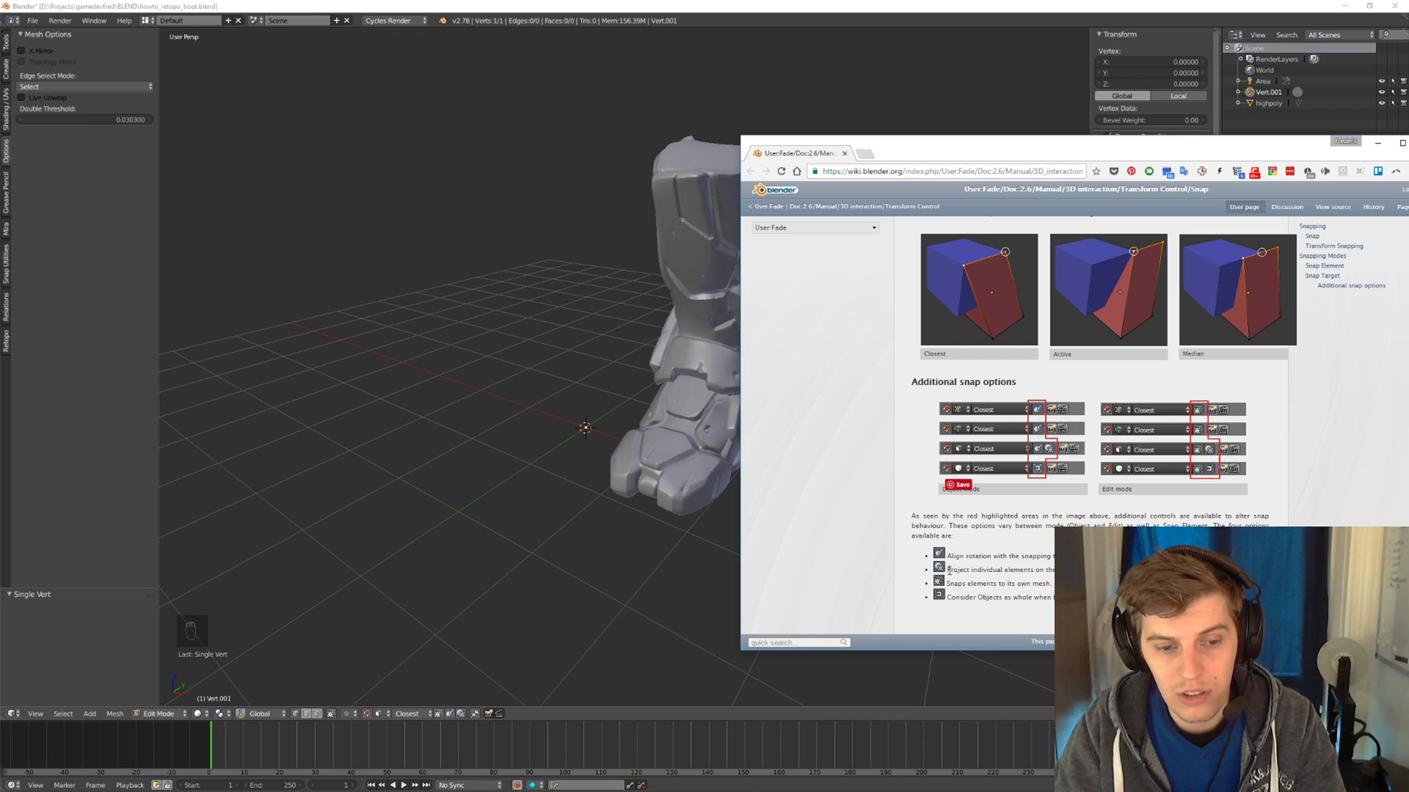
{"action": "left_click_drag", "start_coordinate": [947, 570], "coordinate": [1060, 570]}
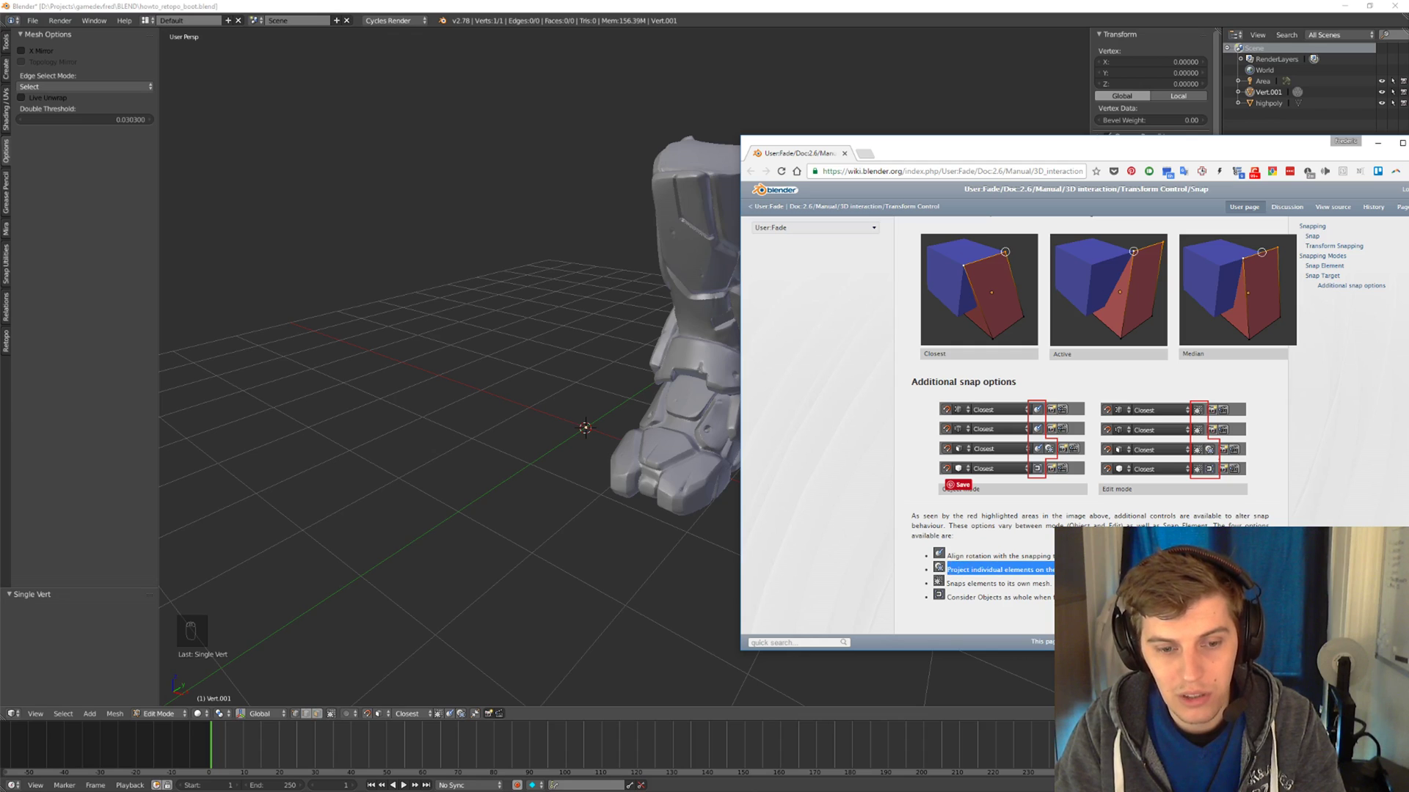
{"action": "left_click", "coordinate": [947, 573]}
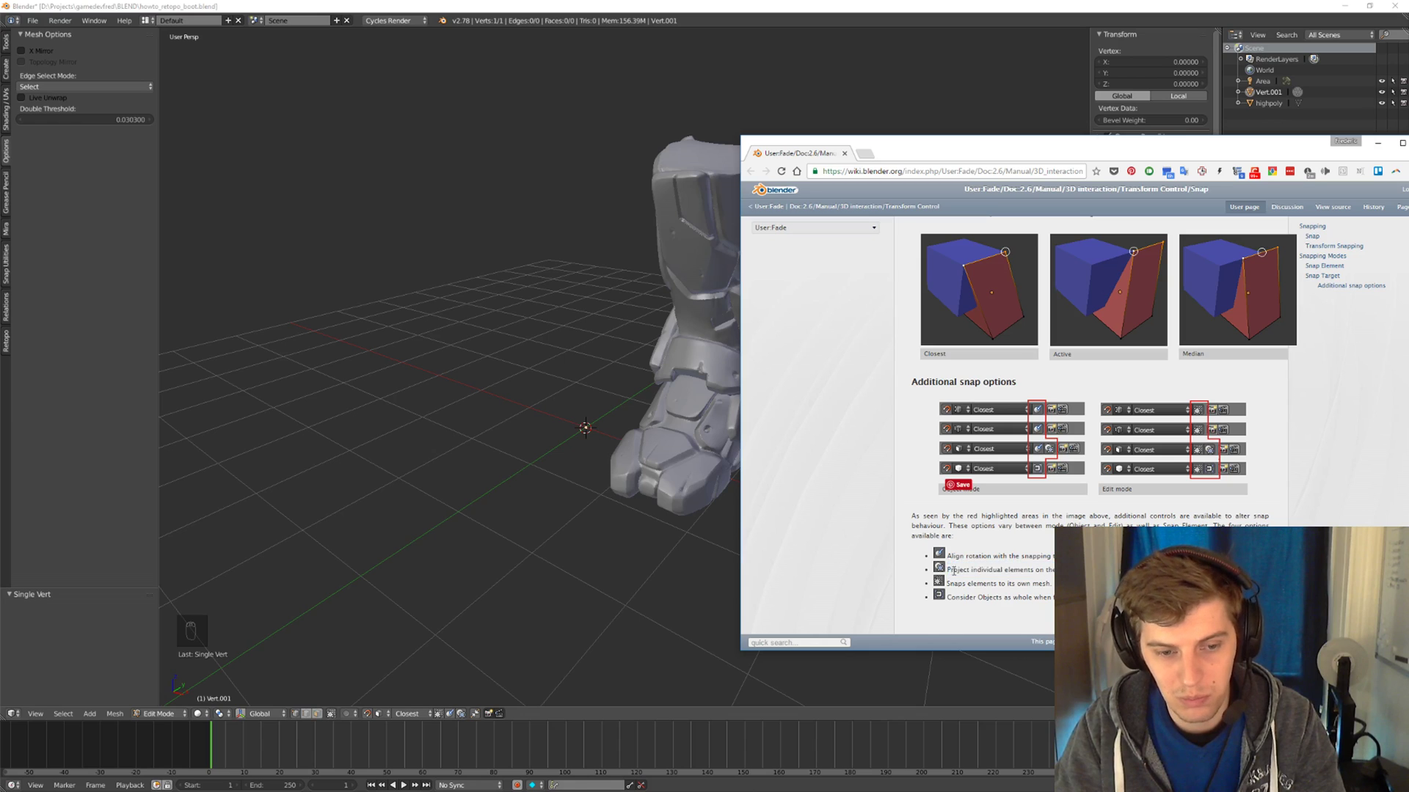
{"action": "left_click_drag", "start_coordinate": [952, 571], "coordinate": [1064, 570]}
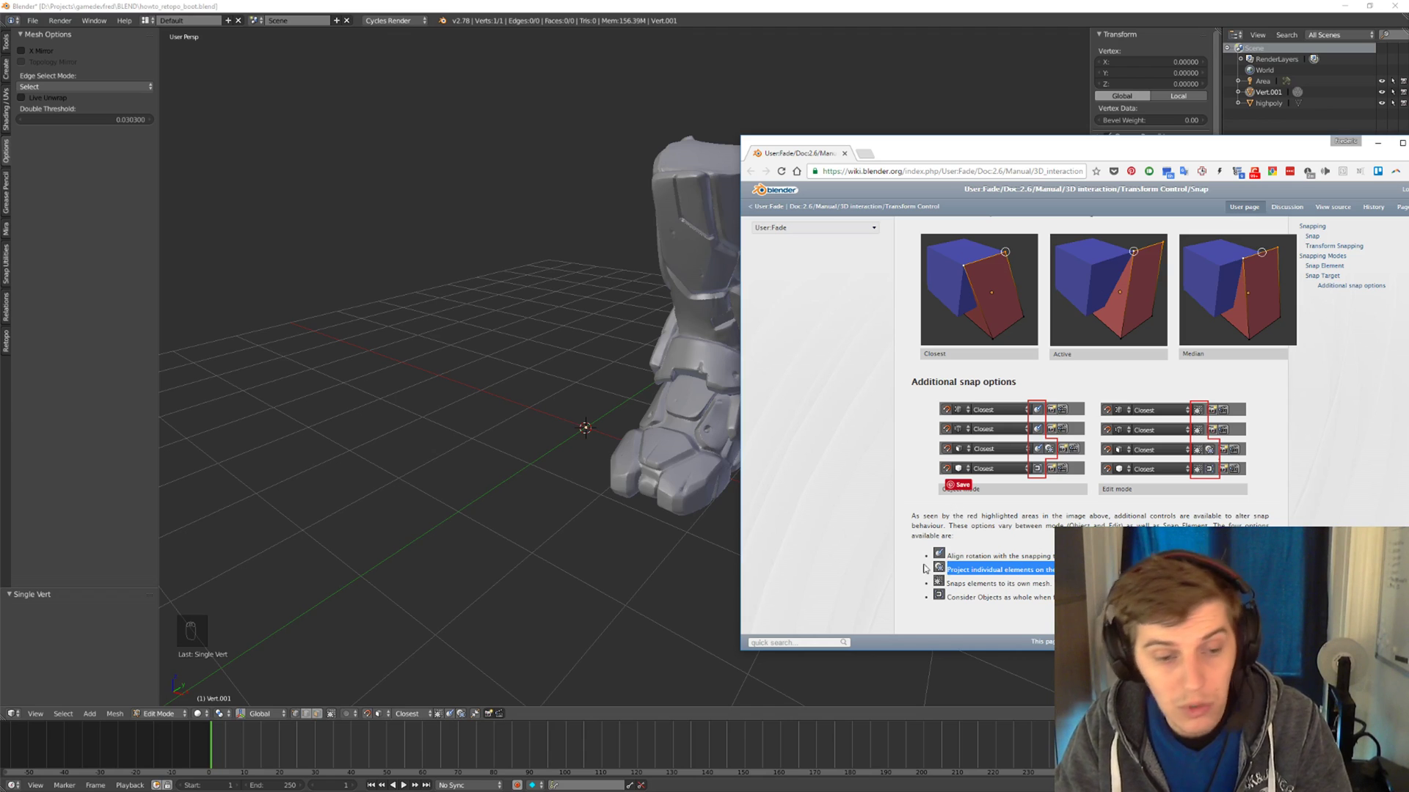
Switch back to Blender, review the snap element, and toggle the option that snaps elements to their own mesh.
{"action": "middle_click", "coordinate": [610, 535]}
{"action": "middle_click_drag", "start_coordinate": [756, 452], "coordinate": [735, 437]}
{"action": "middle_click_drag", "start_coordinate": [456, 703], "coordinate": [507, 660]}
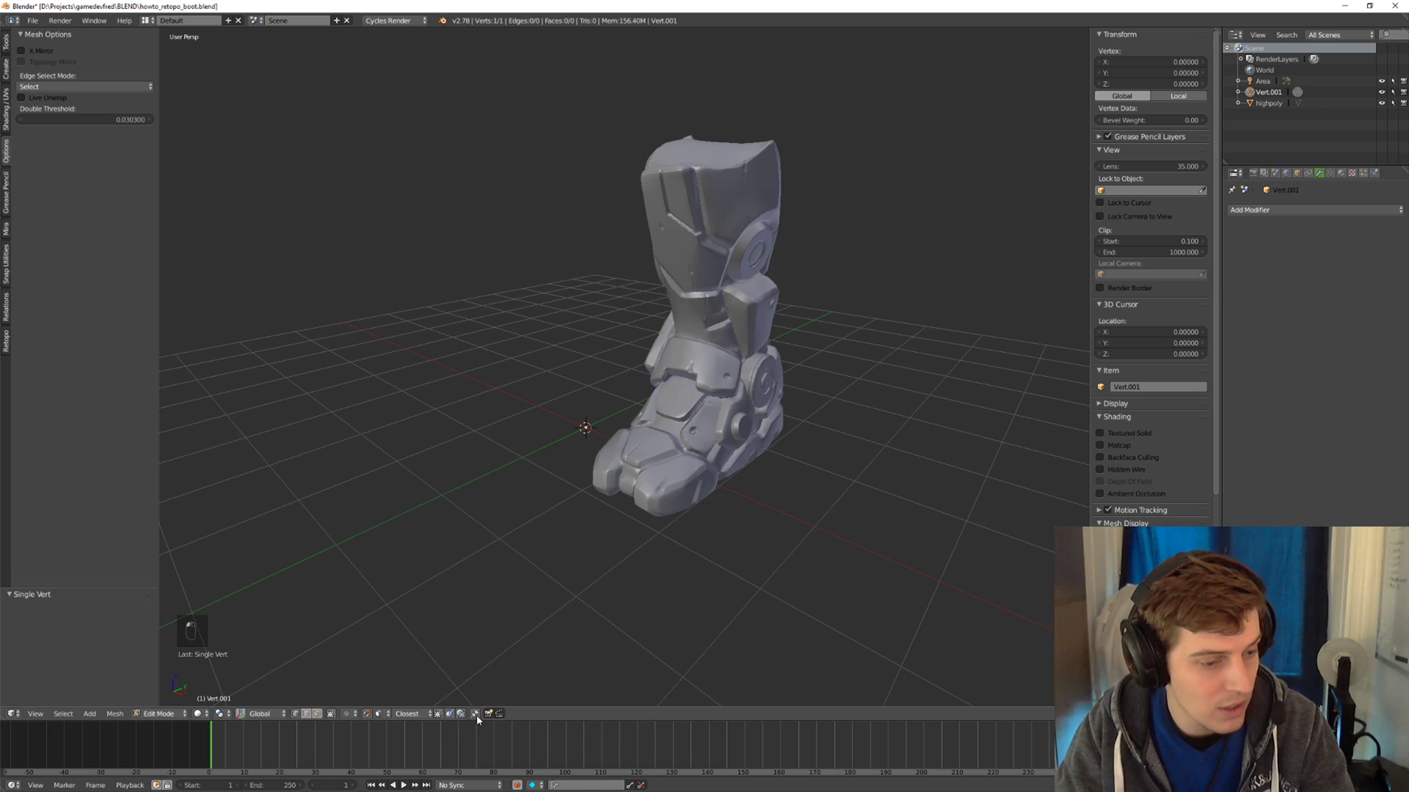
{"action": "middle_click_drag", "start_coordinate": [506, 682], "coordinate": [571, 575]}
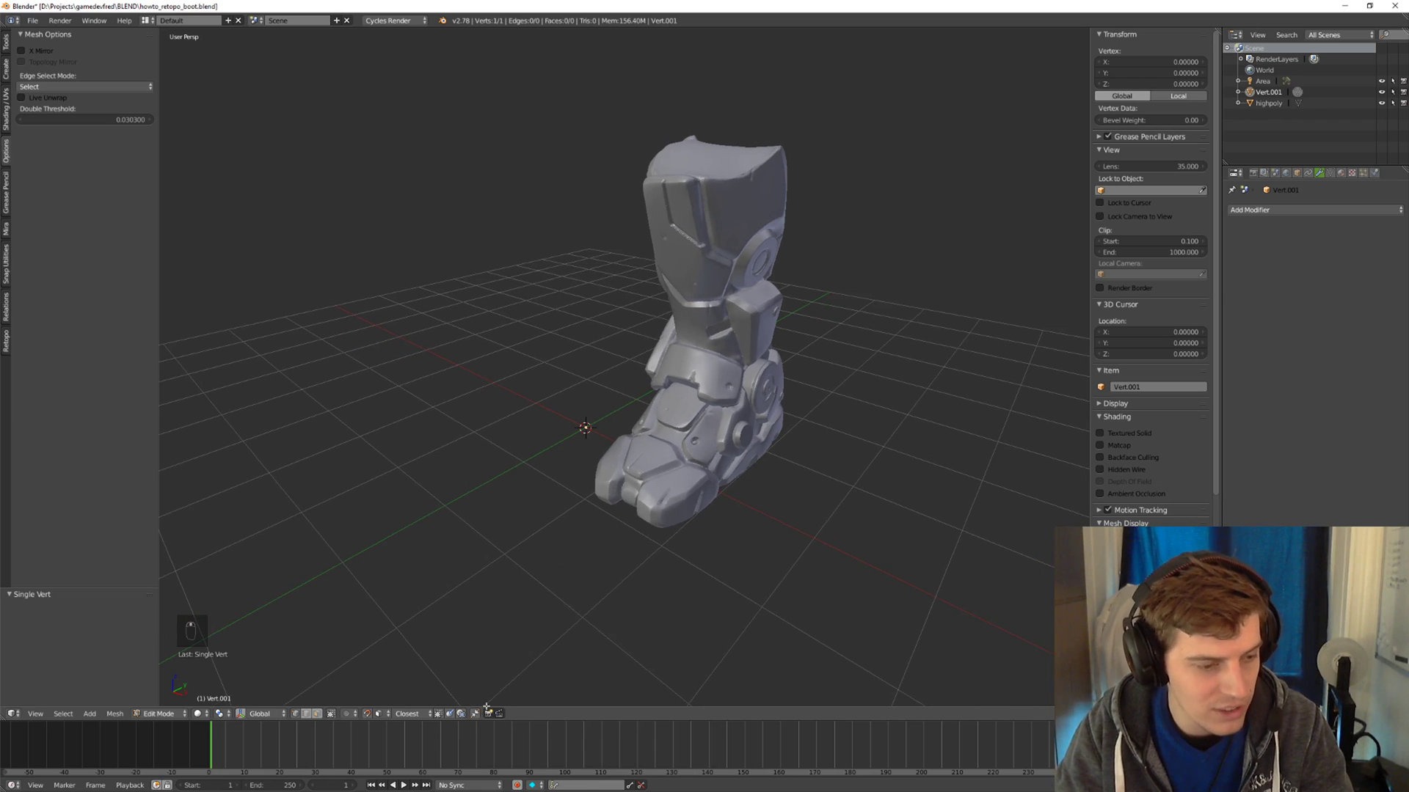
{"action": "middle_click_drag", "start_coordinate": [486, 707], "coordinate": [525, 626]}
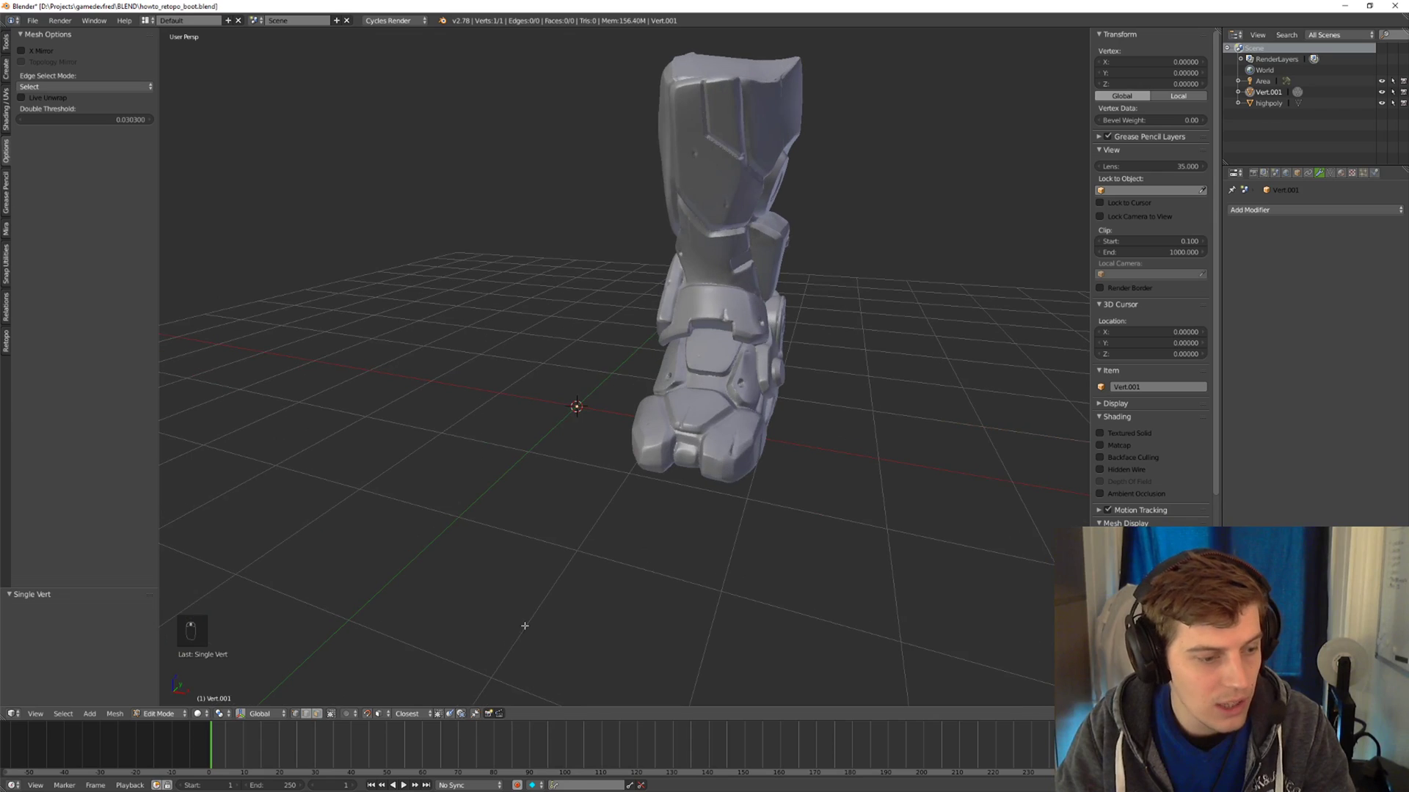
{"action": "left_click", "coordinate": [380, 715]}
{"action": "left_click", "coordinate": [383, 718]}
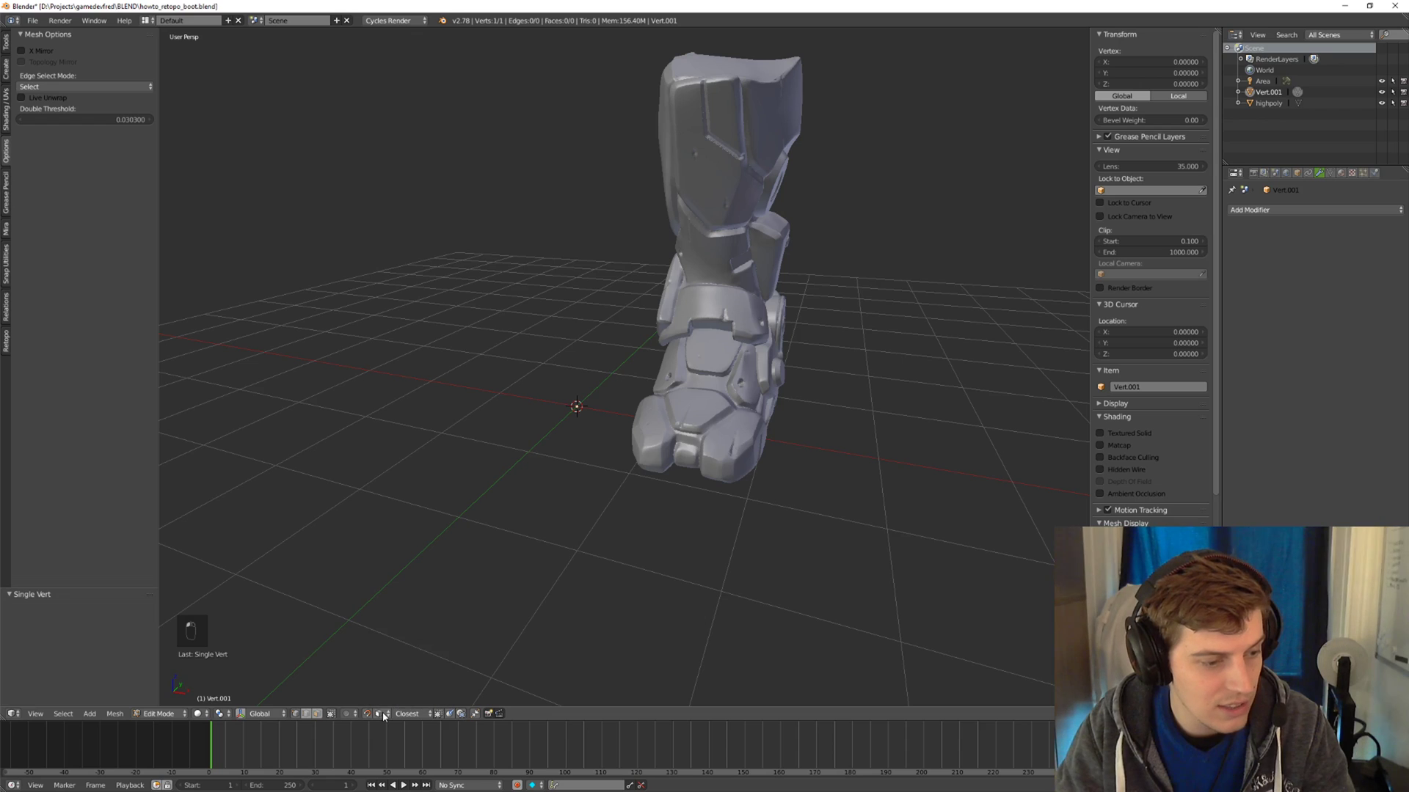
{"action": "left_click", "coordinate": [440, 715]}
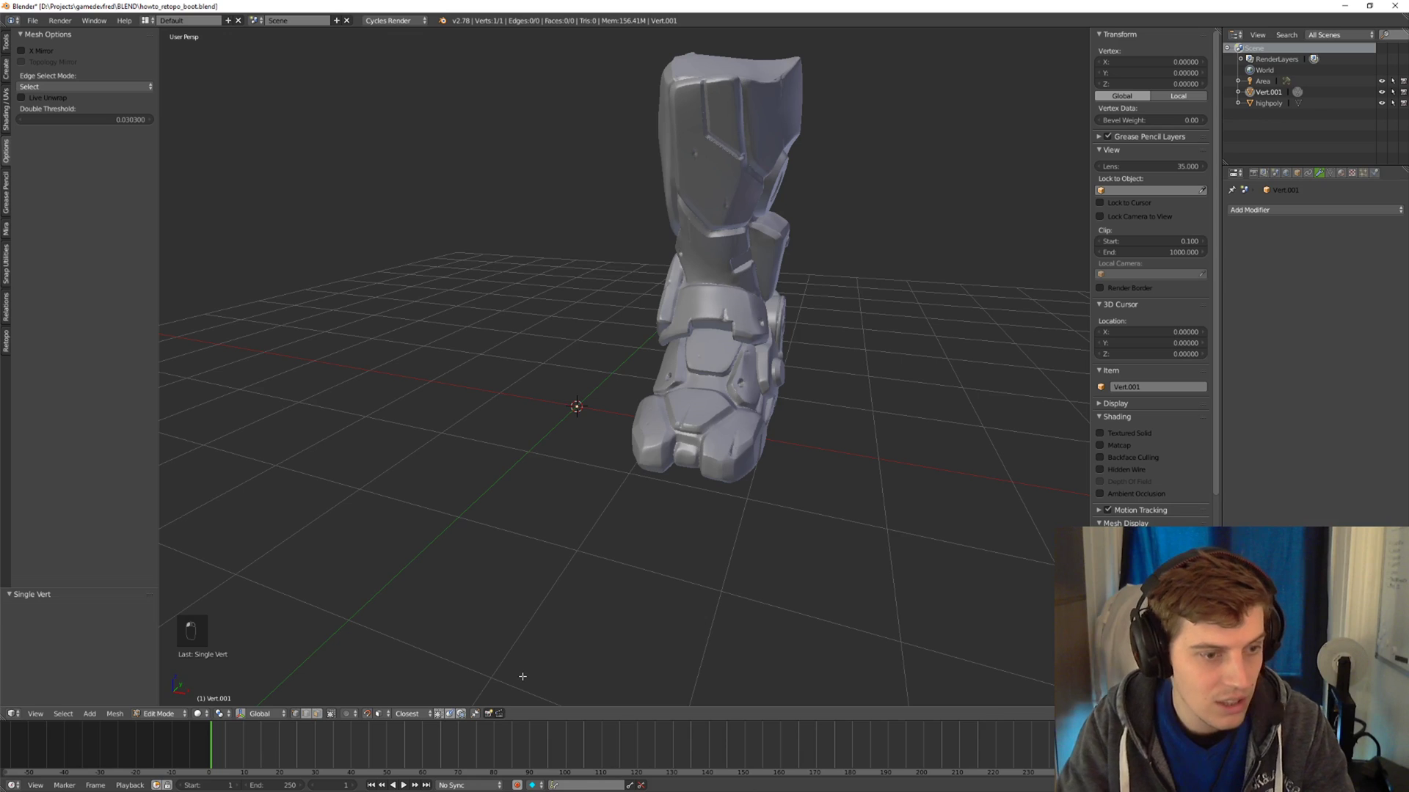
{"action": "middle_click_drag", "start_coordinate": [523, 676], "coordinate": [451, 719]}
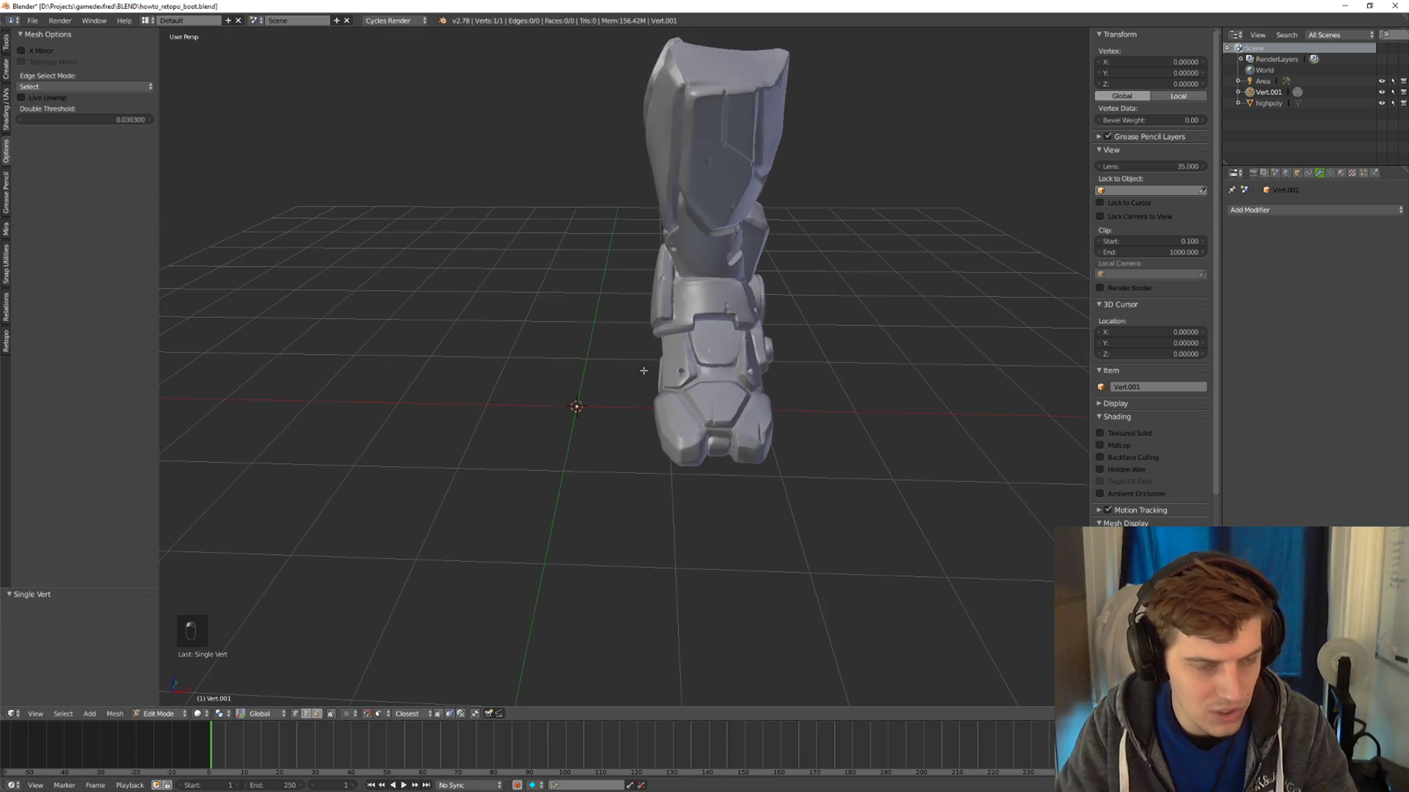
Move the single vertex from the origin onto the front surface of the boot.
{"action": "key", "text": "g"}
{"action": "left_click", "coordinate": [786, 308]}
{"action": "scroll", "coordinate": [786, 308], "scroll_direction": "up", "scroll_amount": 3}
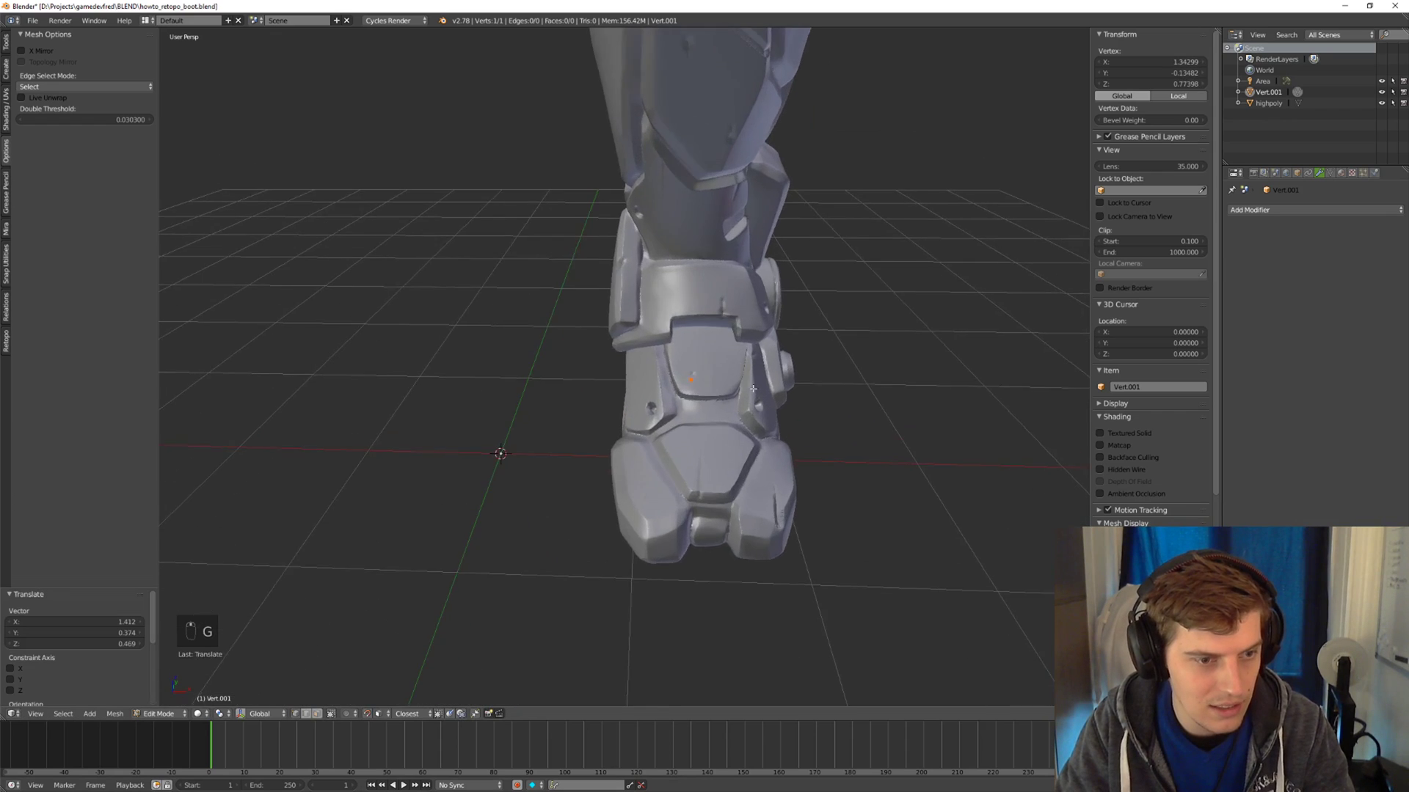
Test face snapping by moving the vertex to several spots on the boot, ending near the lower edge of the front instep plate.
{"action": "middle_click_drag", "start_coordinate": [753, 388], "coordinate": [658, 408]}
{"action": "key", "text": "g"}
{"action": "left_click", "coordinate": [780, 358]}
{"action": "key", "text": "g"}
{"action": "left_click", "coordinate": [746, 328]}
{"action": "key", "text": "g"}
{"action": "left_click", "coordinate": [776, 375]}
{"action": "middle_click_drag", "start_coordinate": [644, 460], "coordinate": [733, 425]}
{"action": "key", "text": "g"}
{"action": "left_click", "coordinate": [729, 396]}
{"action": "key", "text": "g"}
{"action": "left_click", "coordinate": [712, 433]}
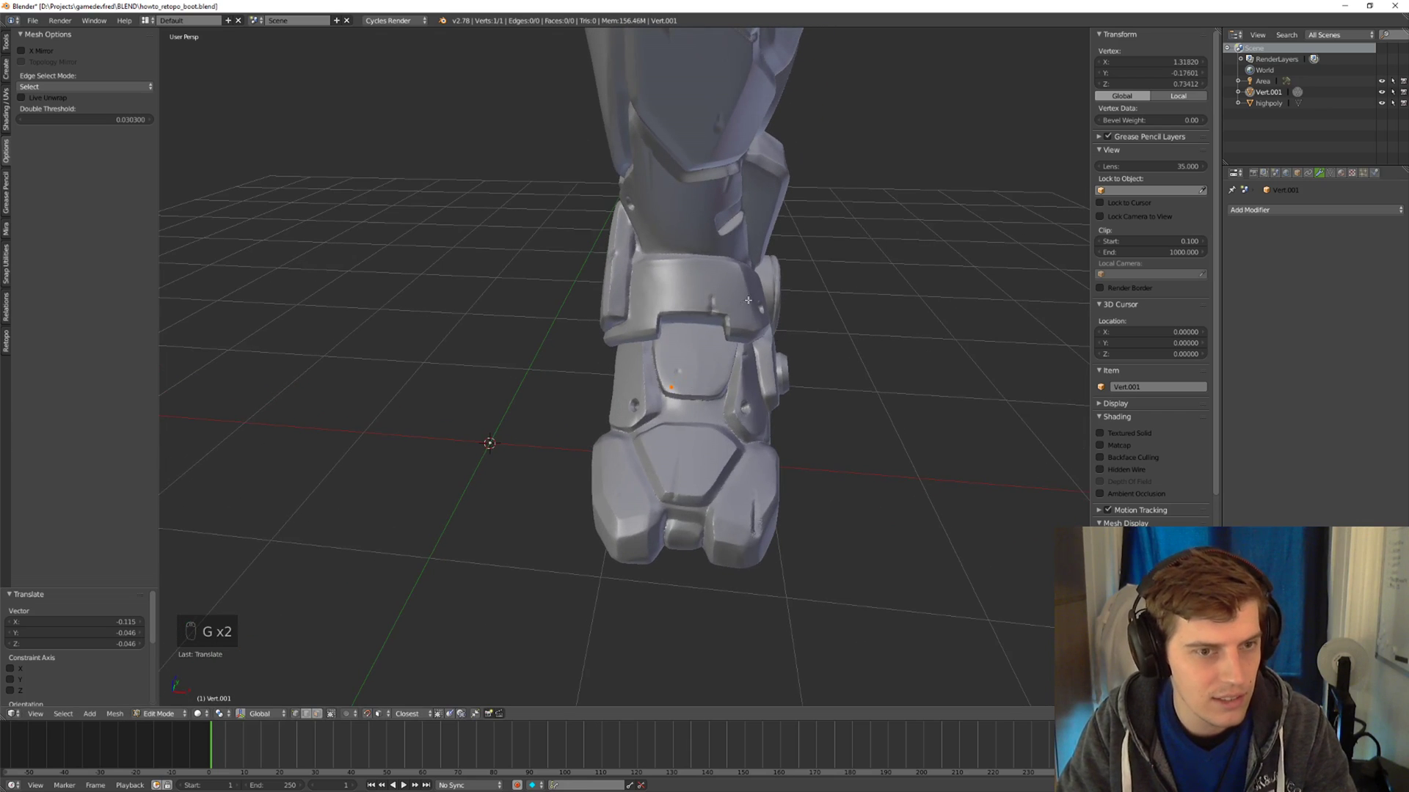
Extrude the vertex upward into an edge and extrude that edge sideways into a quad on the front instep plate.
{"action": "middle_click_drag", "start_coordinate": [802, 378], "coordinate": [725, 449]}
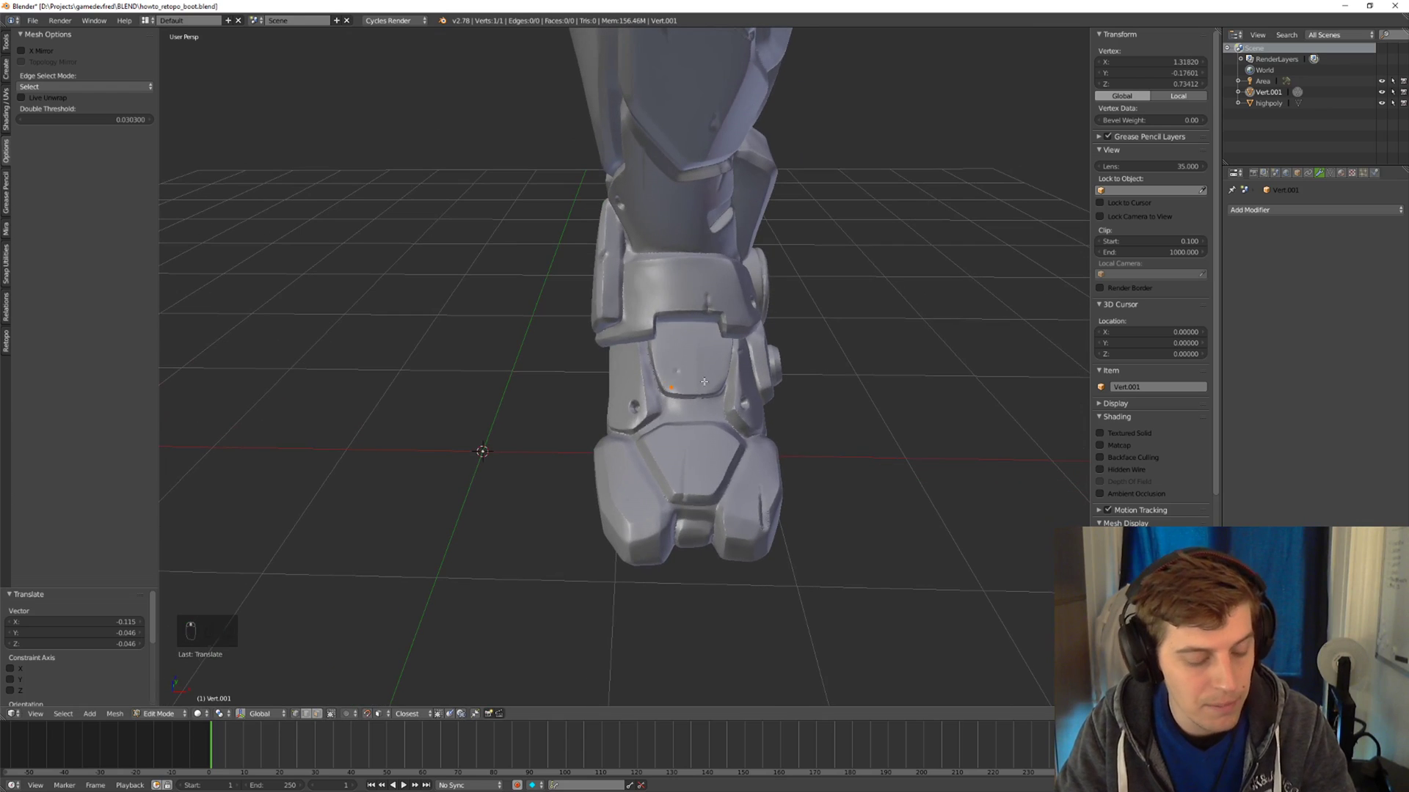
{"action": "key", "text": "e"}
{"action": "left_click", "coordinate": [685, 346]}
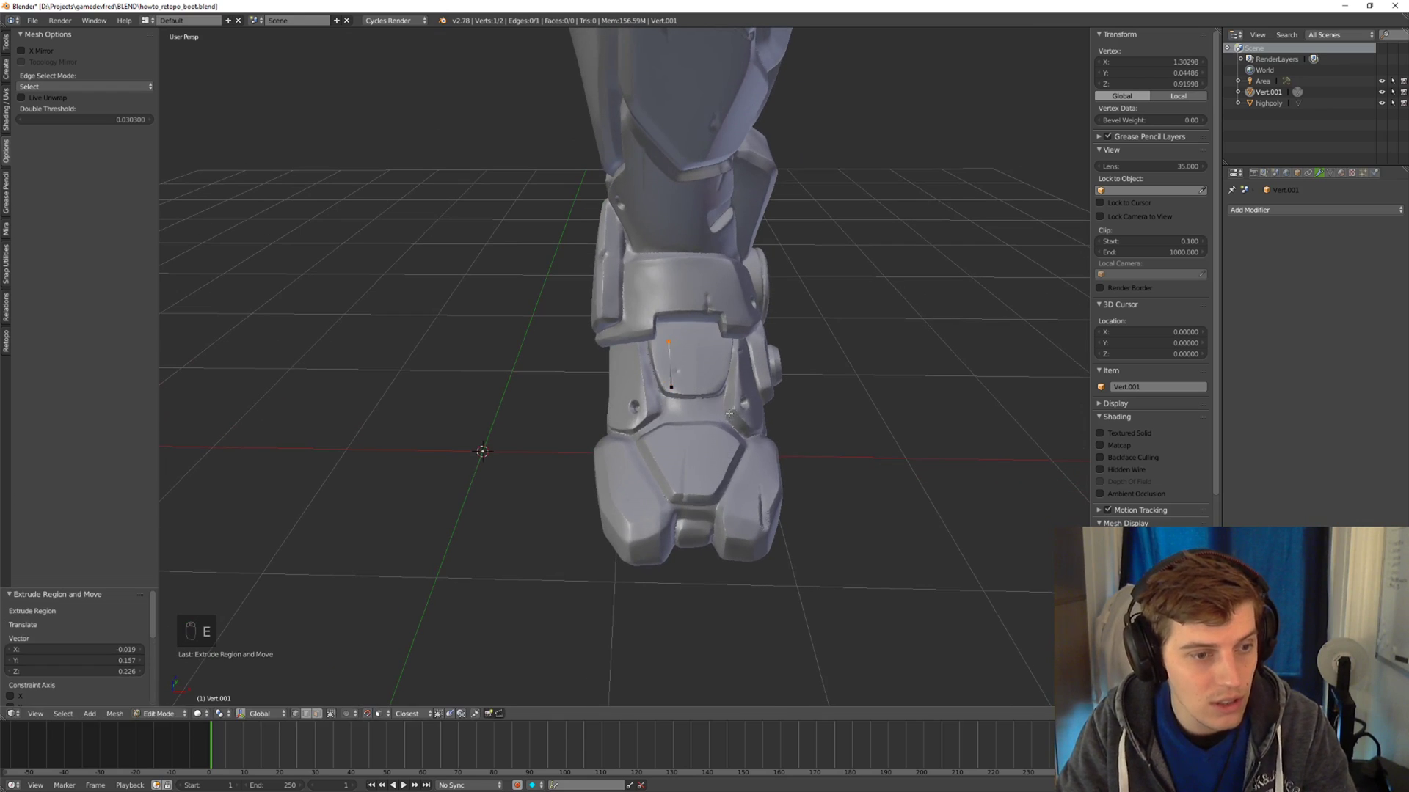
{"action": "key", "text": "Tab"}
{"action": "right_click", "coordinate": [671, 364]}
{"action": "key", "text": "e"}
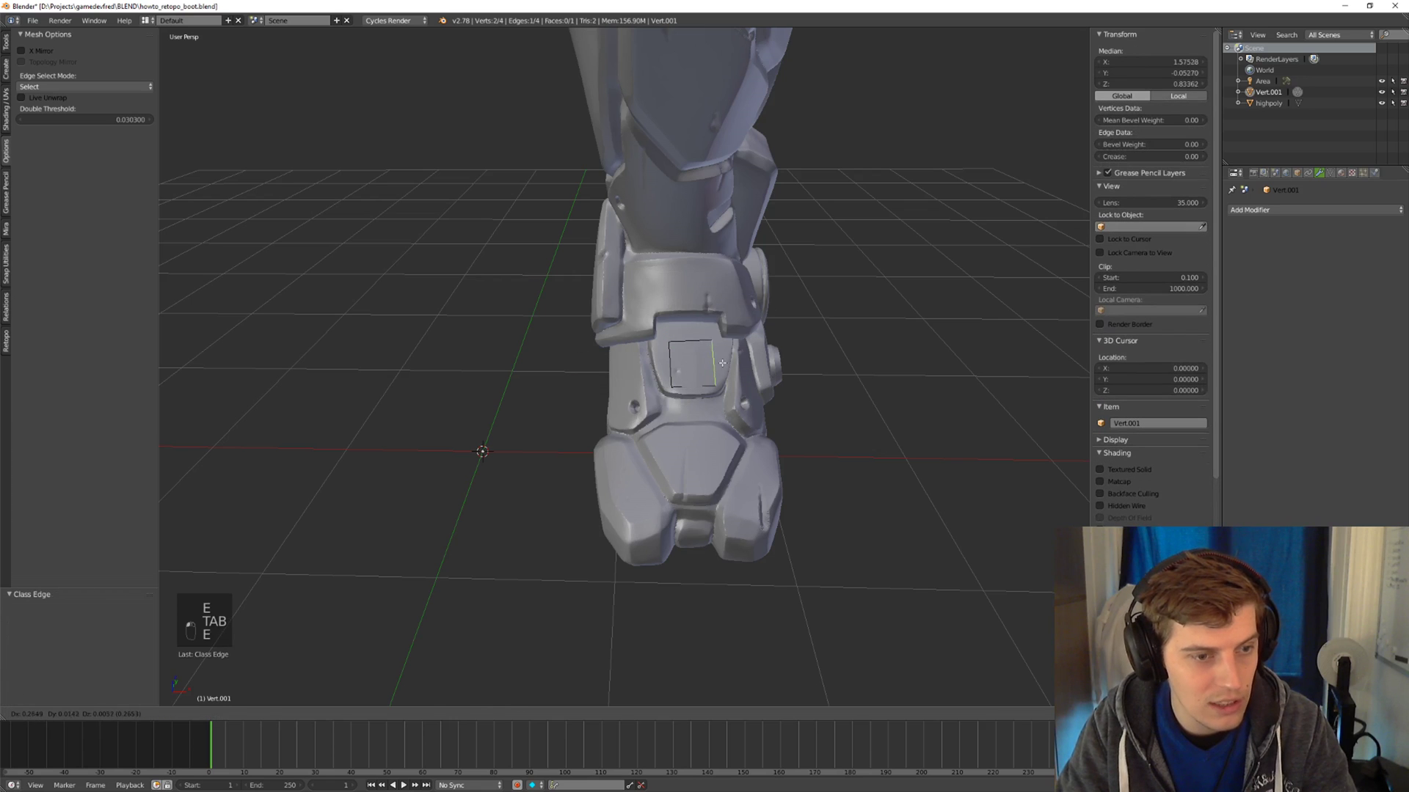
{"action": "left_click", "coordinate": [722, 362]}
Turn off snapping and switch to face selection mode.
{"action": "middle_click_drag", "start_coordinate": [743, 367], "coordinate": [779, 351]}
{"action": "key", "text": "shift+Tab"}
{"action": "left_click", "coordinate": [765, 275]}
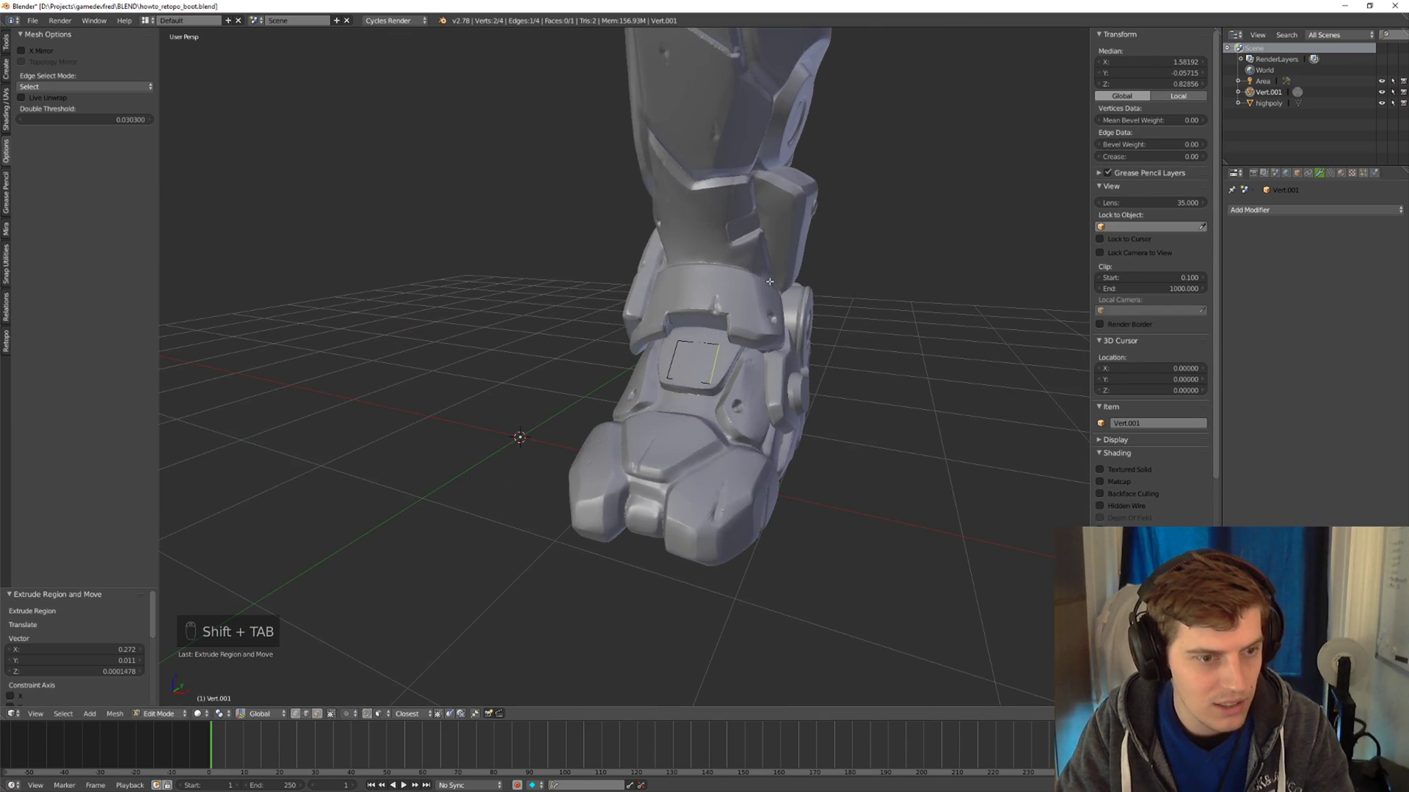
{"action": "middle_click_drag", "start_coordinate": [765, 290], "coordinate": [700, 342]}
{"action": "key", "text": "ctrl+Tab"}
{"action": "left_click", "coordinate": [823, 343]}
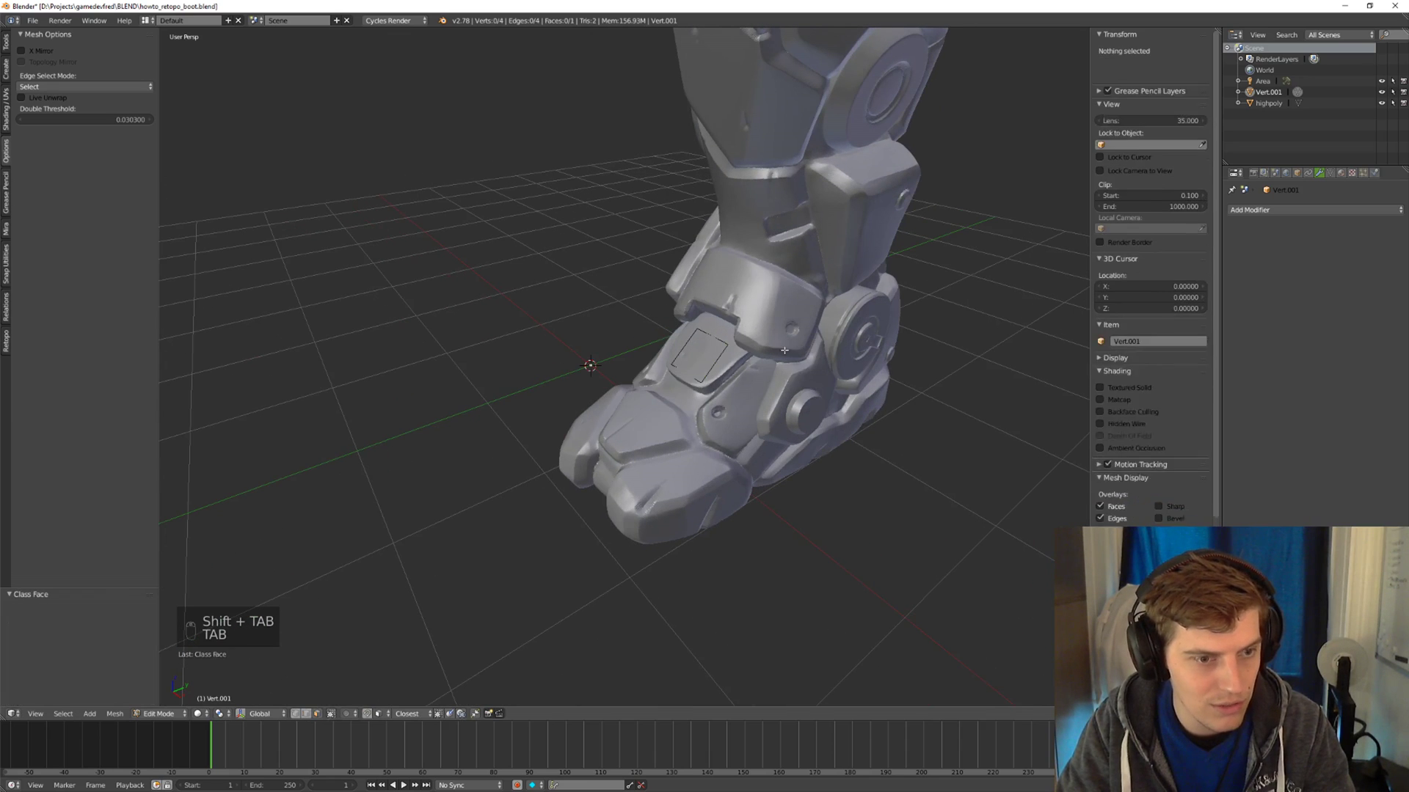
Try moving the quad without snapping, undo the move and turn snapping back on.
{"action": "middle_click_drag", "start_coordinate": [824, 343], "coordinate": [711, 328]}
{"action": "key", "text": "g"}
{"action": "left_click", "coordinate": [656, 286]}
{"action": "middle_click_drag", "start_coordinate": [657, 286], "coordinate": [748, 336]}
{"action": "key", "text": "a"}
{"action": "key", "text": "ctrl+z"}
{"action": "key", "text": "ctrl+z"}
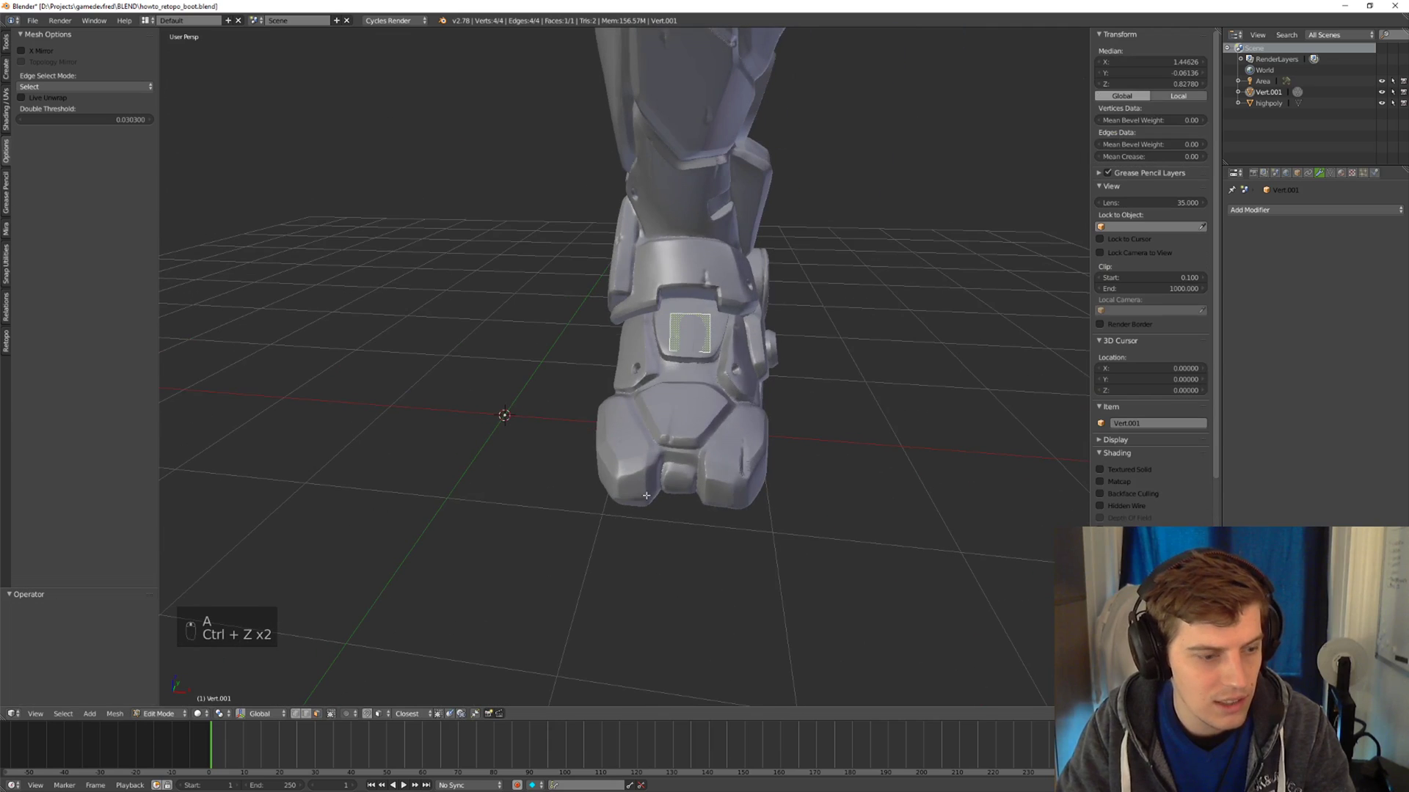
{"action": "key", "text": "shift+Tab"}
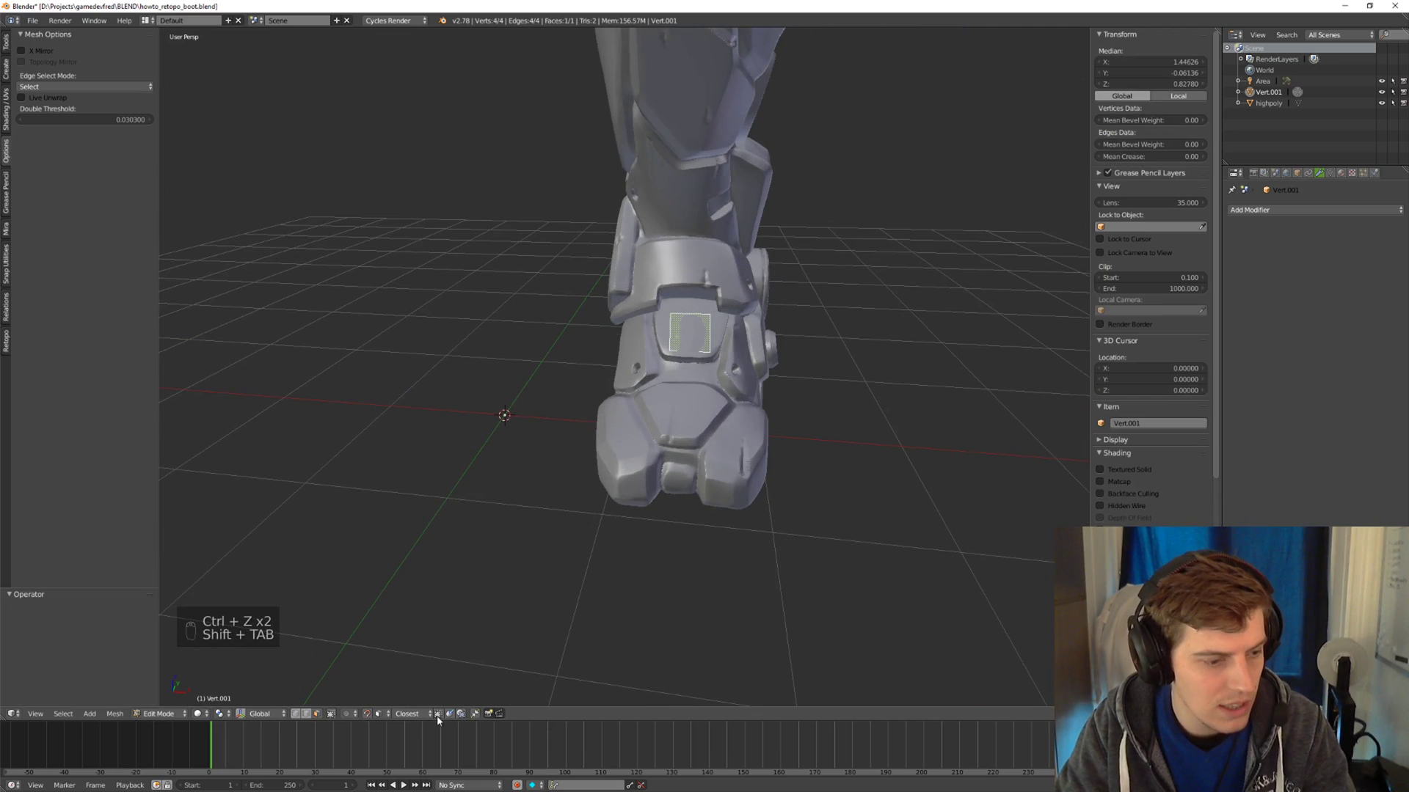
Switch to vertex selection and move the quad's upper right vertex toward the upper edge of the instep plate.
{"action": "key", "text": "Tab"}
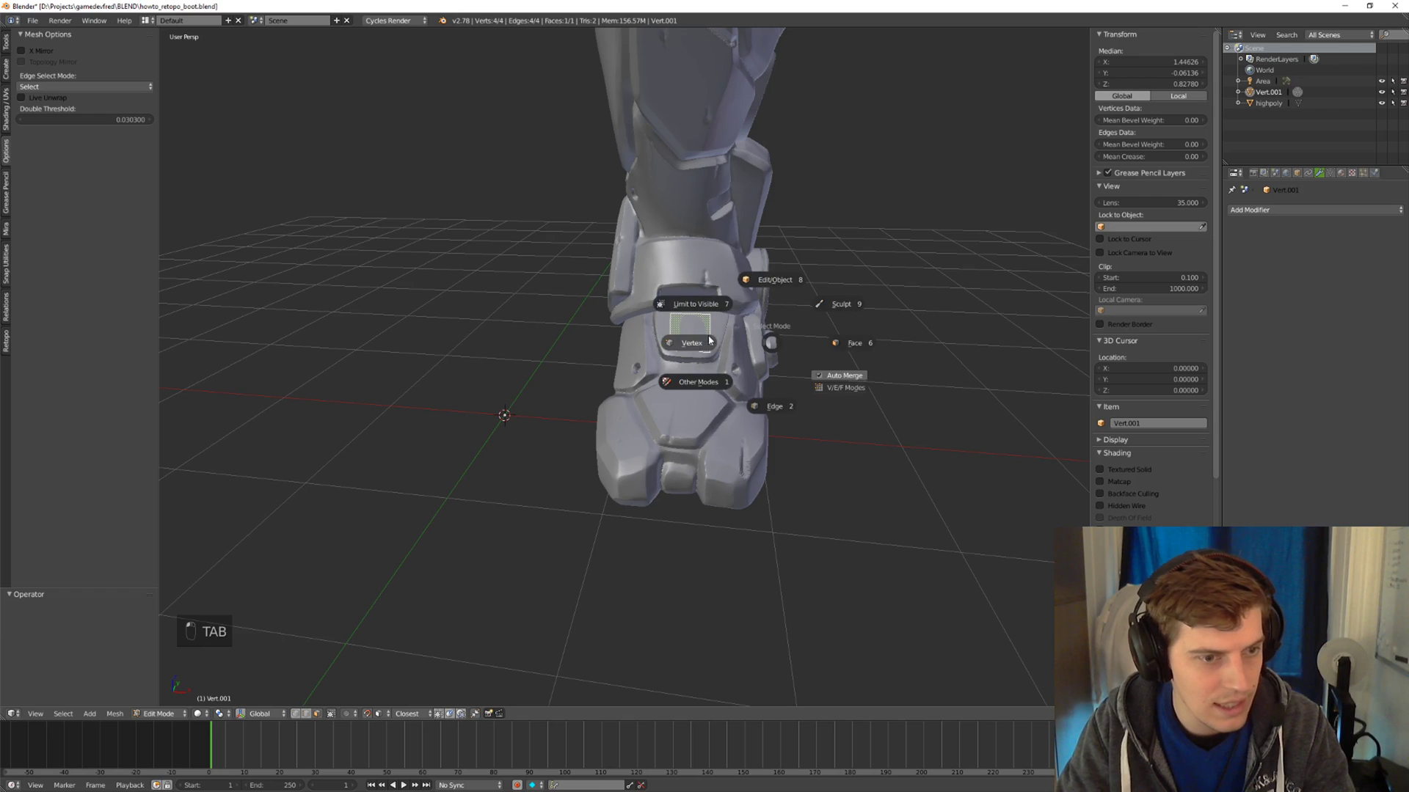
{"action": "left_click", "coordinate": [740, 323]}
{"action": "middle_click_drag", "start_coordinate": [740, 323], "coordinate": [727, 317]}
{"action": "right_click_drag", "start_coordinate": [710, 313], "coordinate": [711, 307]}
{"action": "scroll", "coordinate": [712, 307], "scroll_direction": "up", "scroll_amount": 2}
{"action": "mouse_move", "coordinate": [712, 307]}
{"action": "middle_mouse_down"}
{"action": "mouse_move", "coordinate": [690, 312]}
{"action": "mouse_move", "coordinate": [700, 320]}
{"action": "middle_mouse_up"}
{"action": "right_click_drag", "start_coordinate": [700, 320], "coordinate": [689, 308]}
{"action": "left_click_drag", "start_coordinate": [697, 325], "coordinate": [716, 299]}
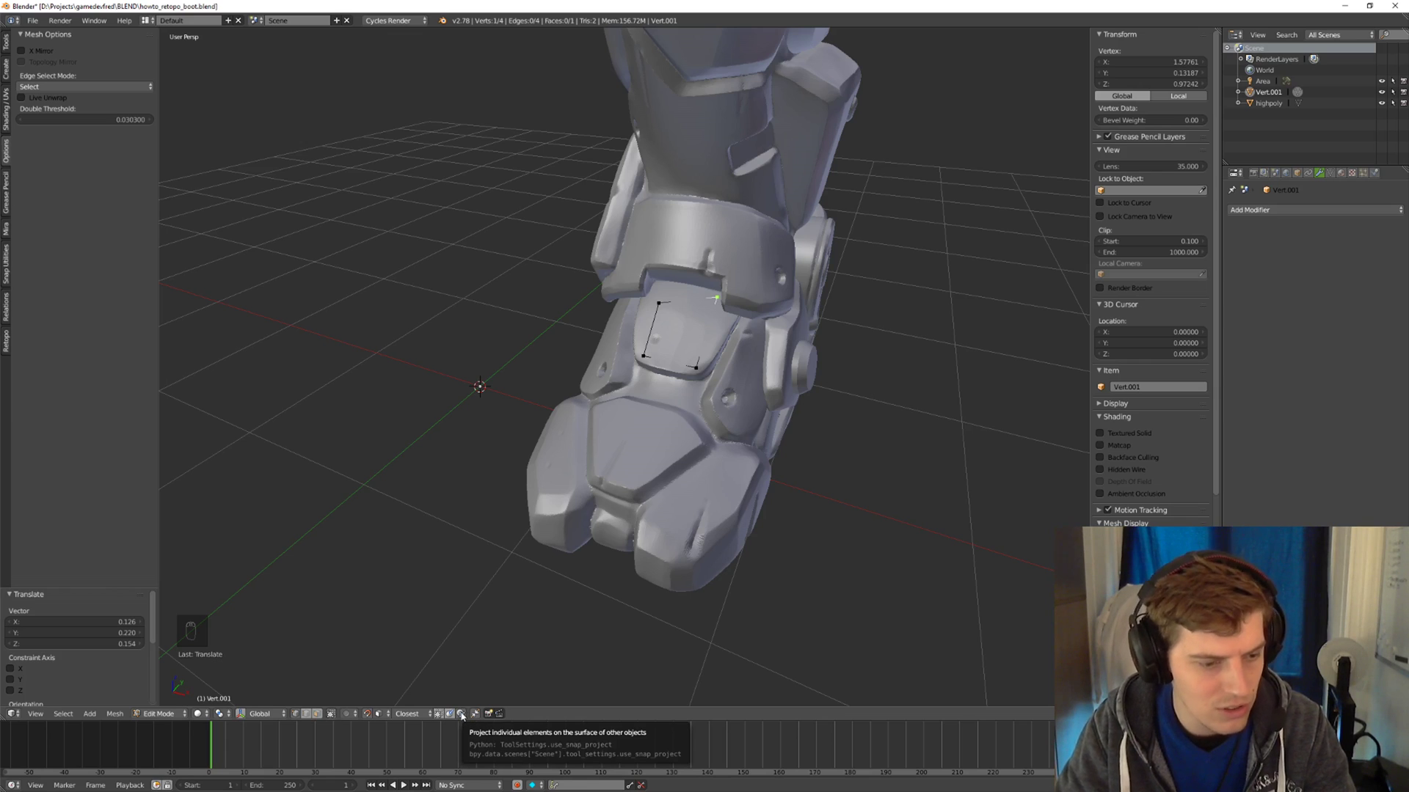
Toggle projecting individual elements onto other objects and test it by moving the upper right vertex over the instep and ankle surfaces.
{"action": "left_click", "coordinate": [462, 715]}
{"action": "mouse_move", "coordinate": [679, 318]}
{"action": "left_mouse_down"}
{"action": "mouse_move", "coordinate": [683, 346]}
{"action": "mouse_move", "coordinate": [693, 330]}
{"action": "left_mouse_up"}
{"action": "left_click", "coordinate": [678, 344]}
{"action": "left_click", "coordinate": [685, 335]}
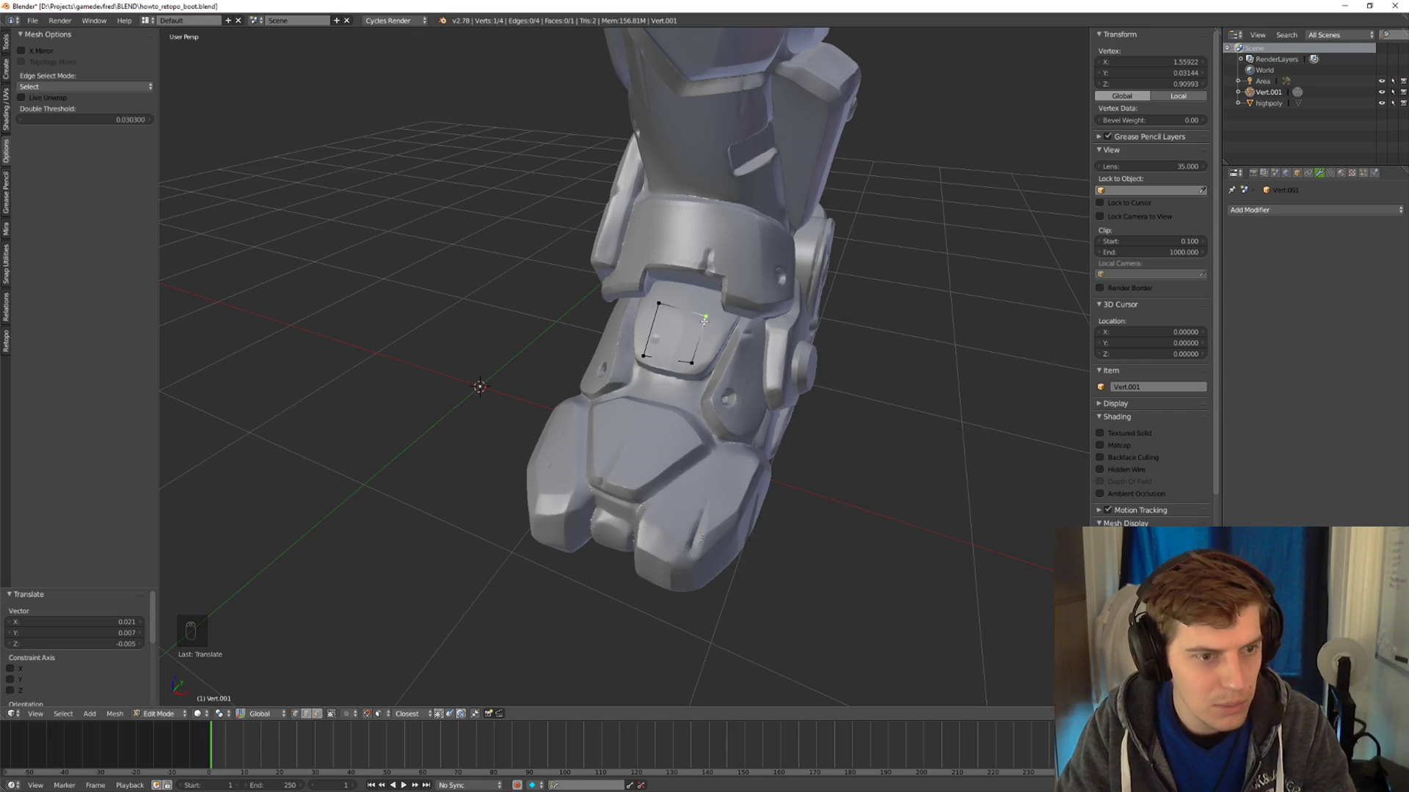
{"action": "key", "text": "g"}
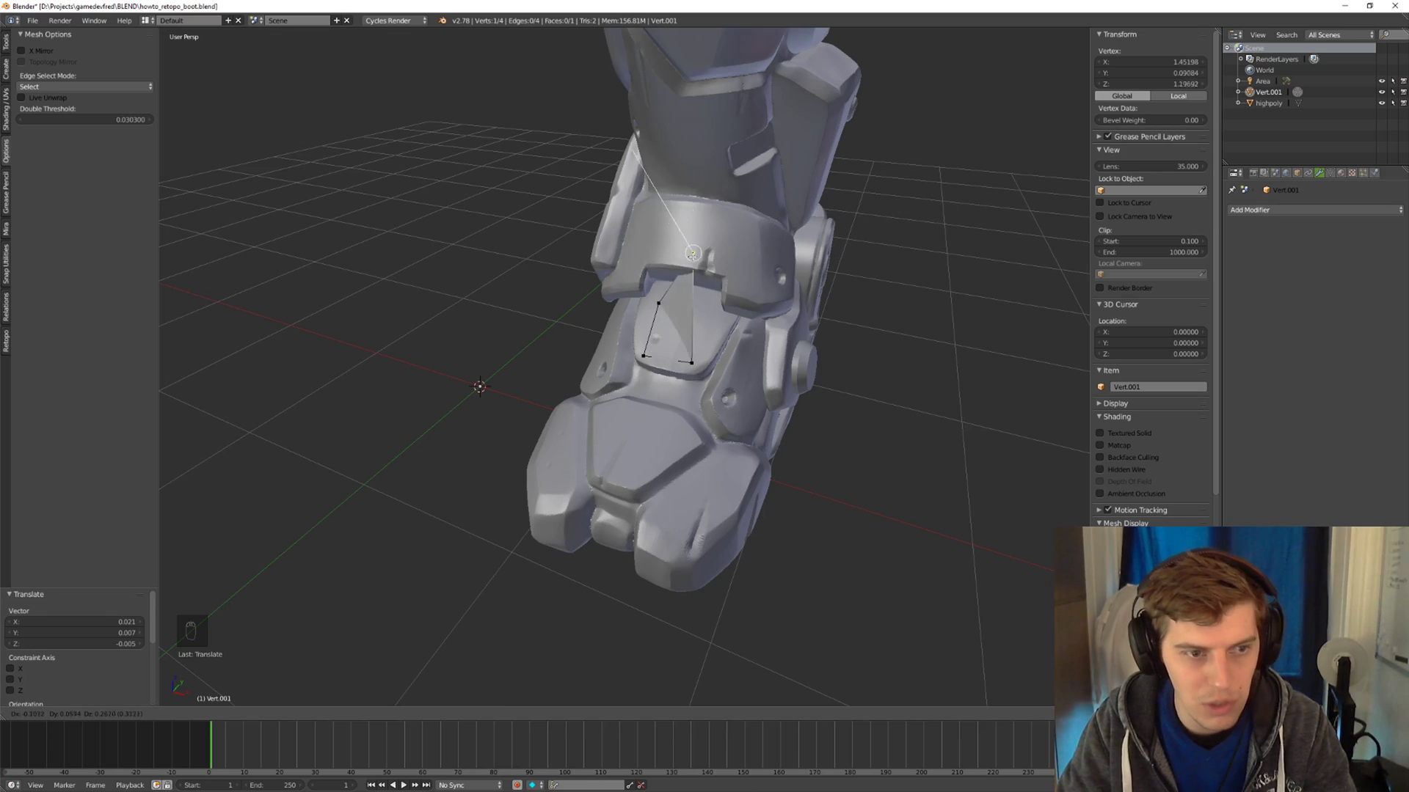
{"action": "left_click", "coordinate": [705, 308]}
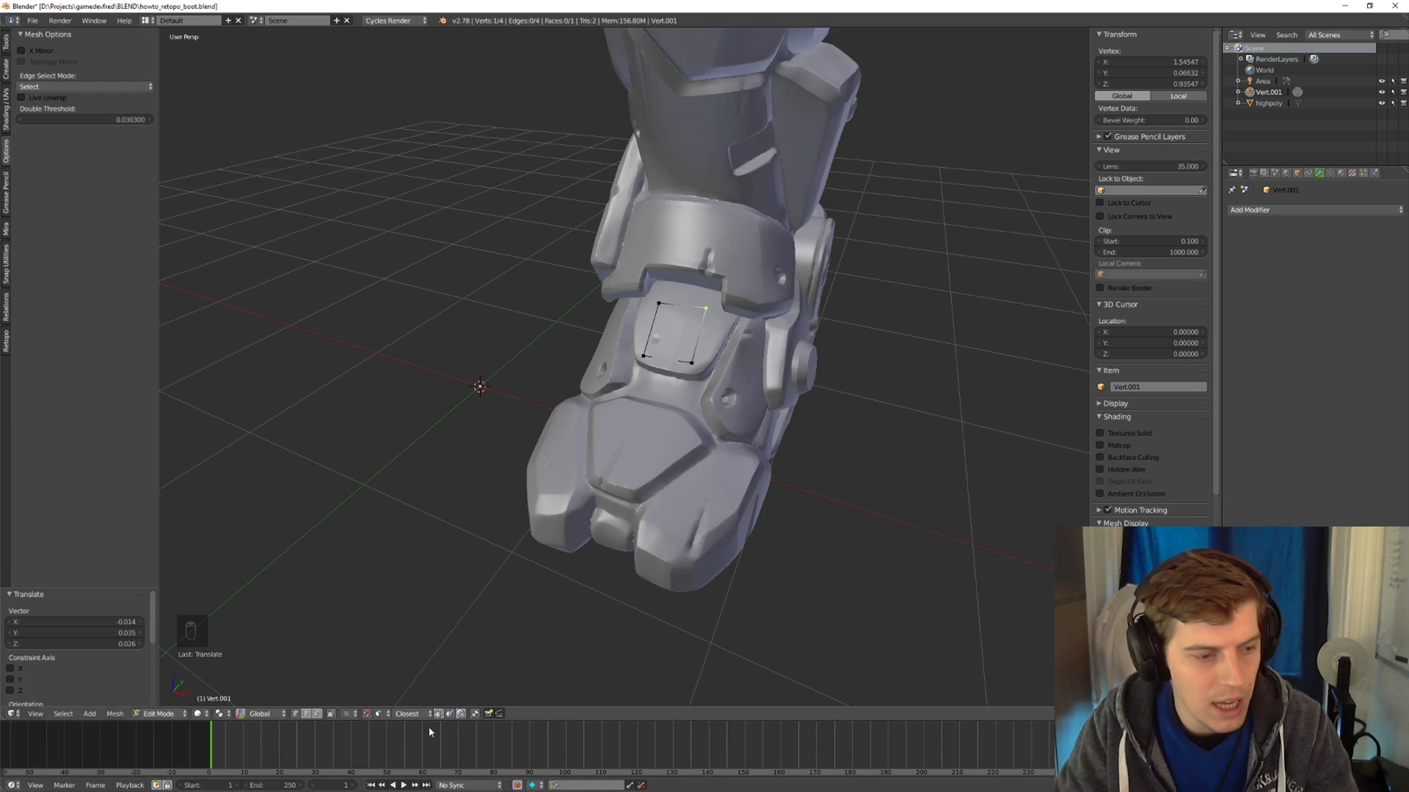
{"action": "key", "text": "g"}
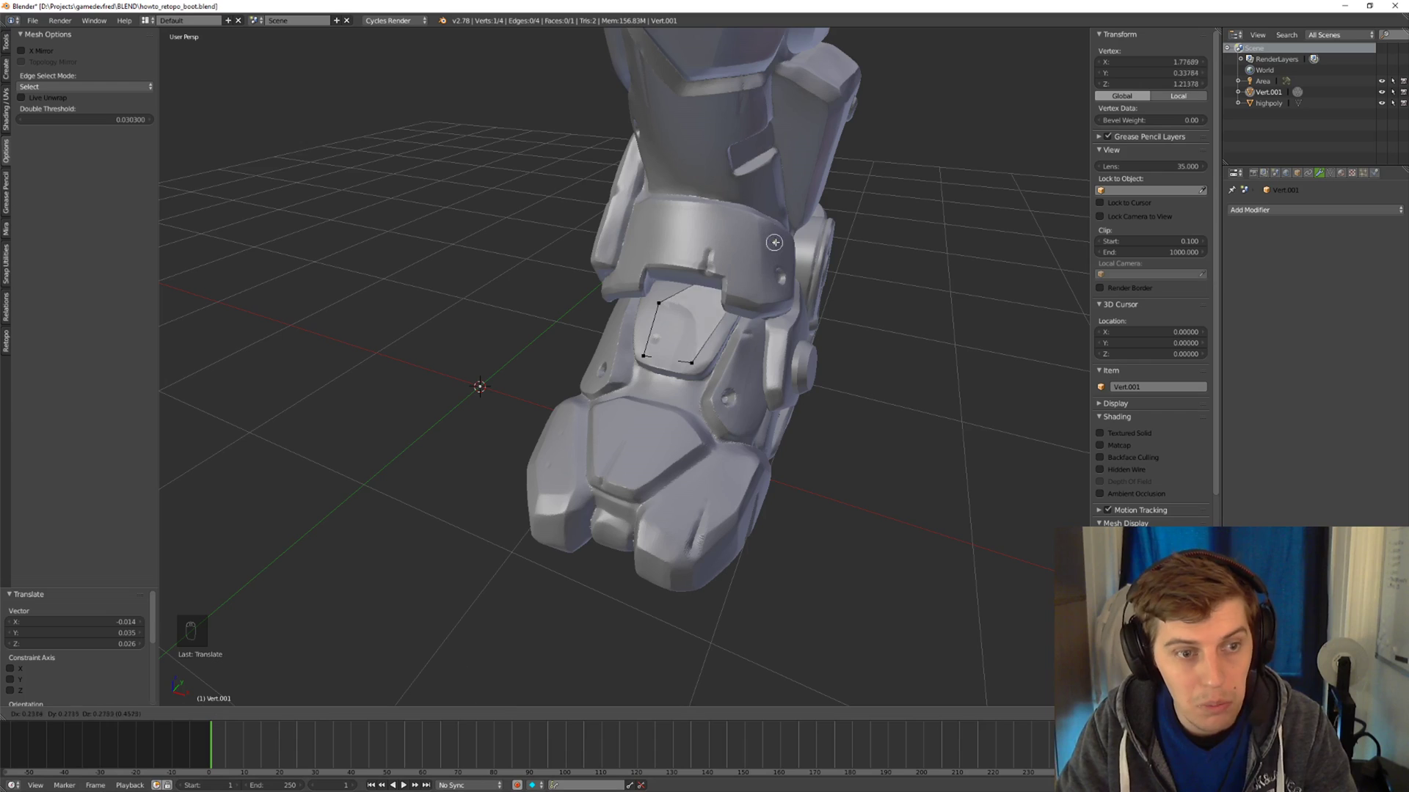
{"action": "left_click", "coordinate": [703, 312]}
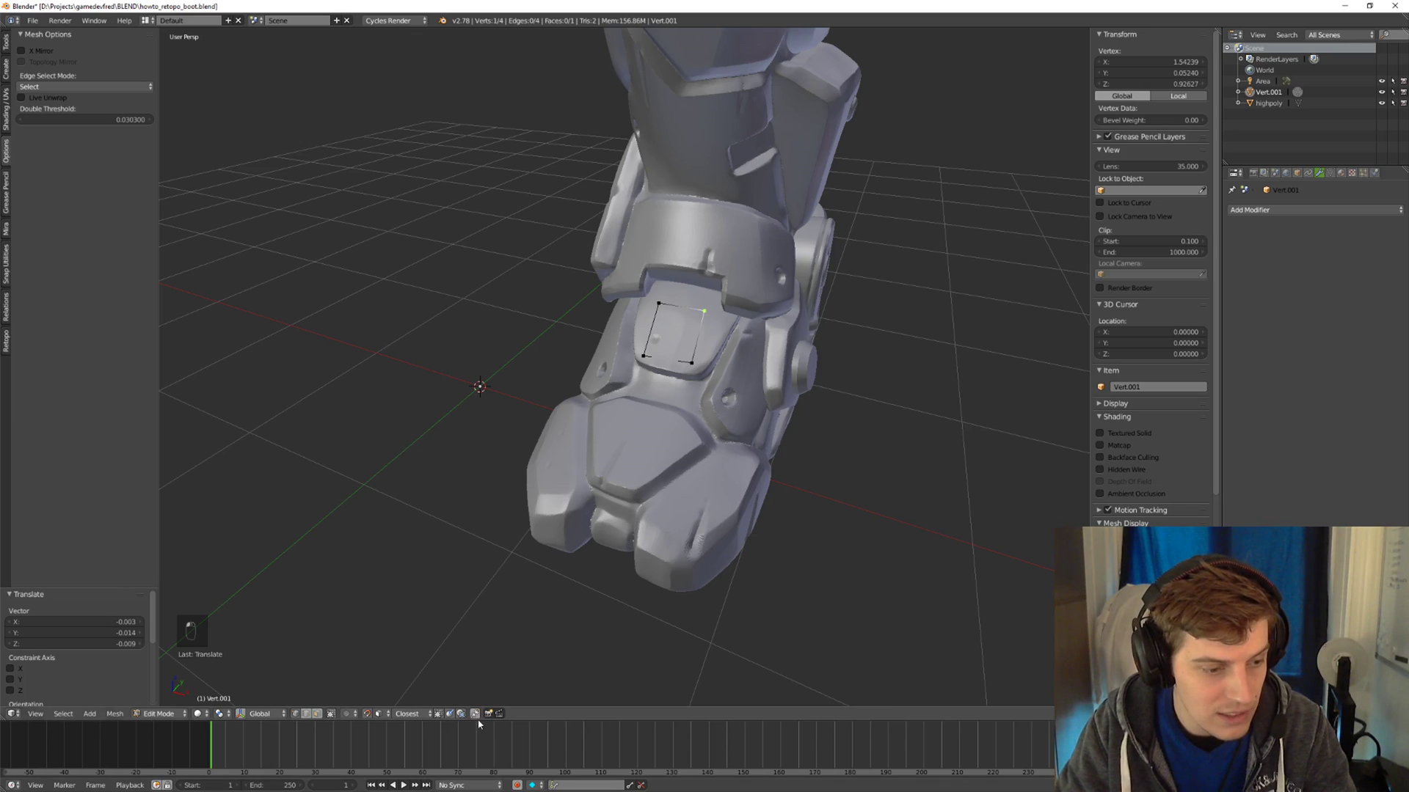
Try auto-merging the quad's upper right vertex into its lower right vertex and undo the merge.
{"action": "key", "text": "g"}
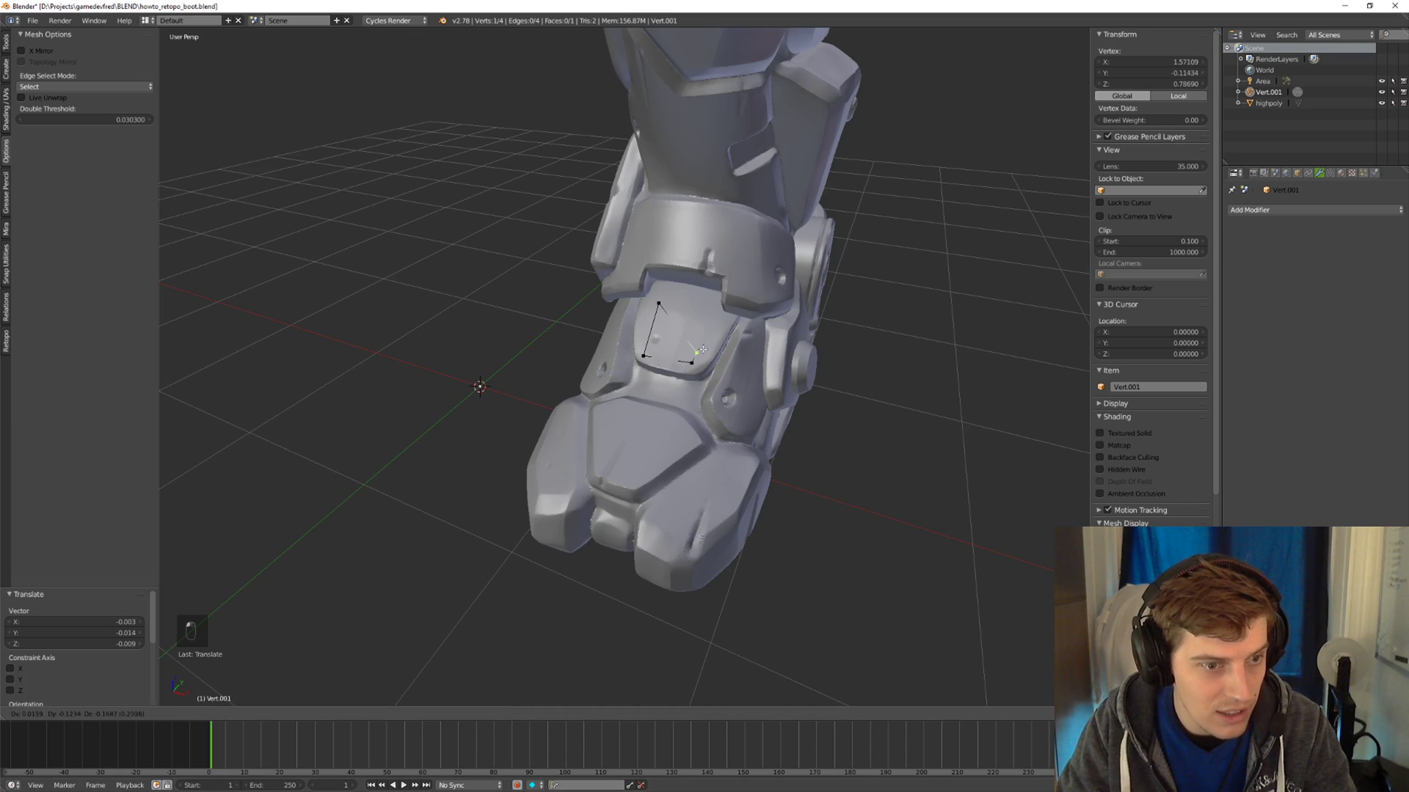
{"action": "left_click", "coordinate": [697, 359]}
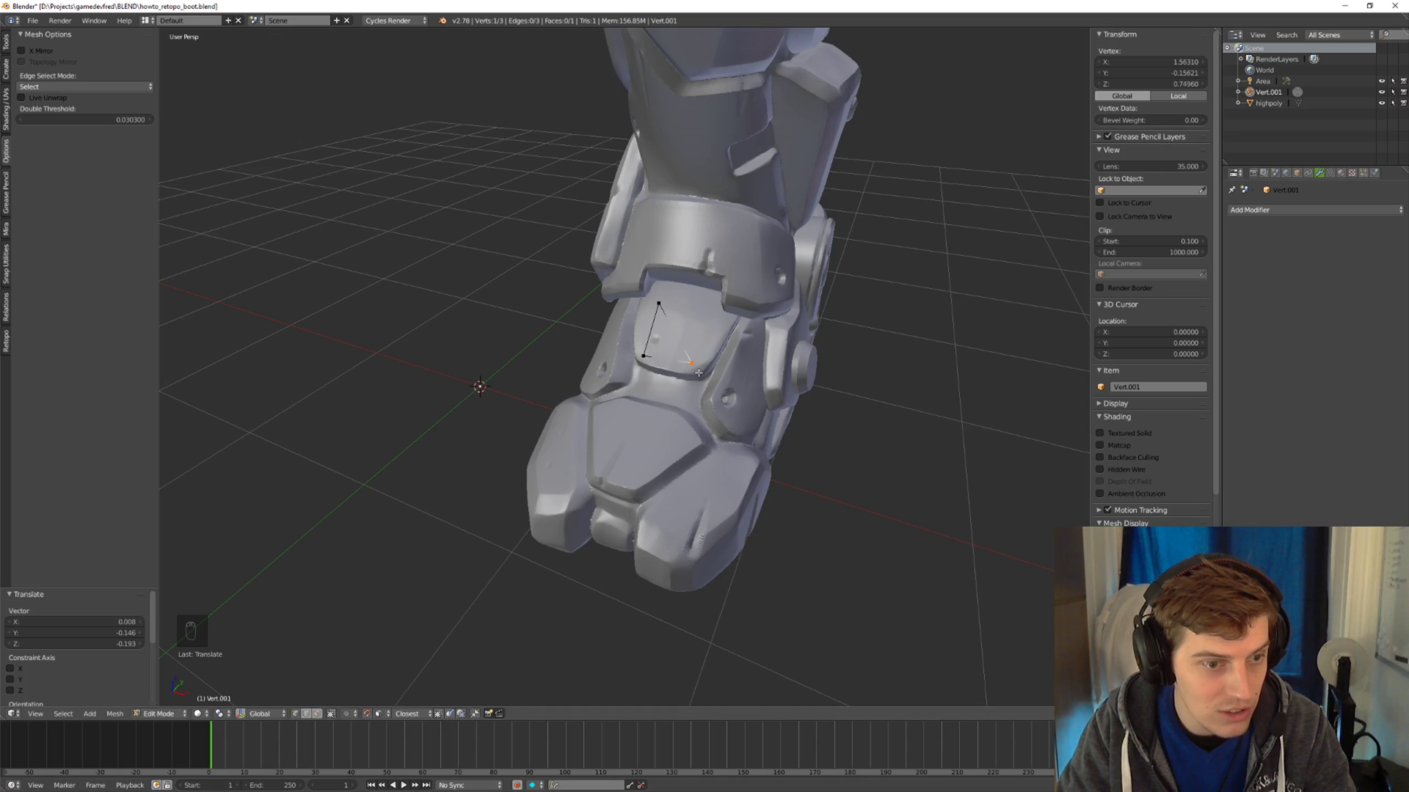
{"action": "middle_click_drag", "start_coordinate": [739, 336], "coordinate": [603, 377]}
{"action": "key", "text": "ctrl+z"}
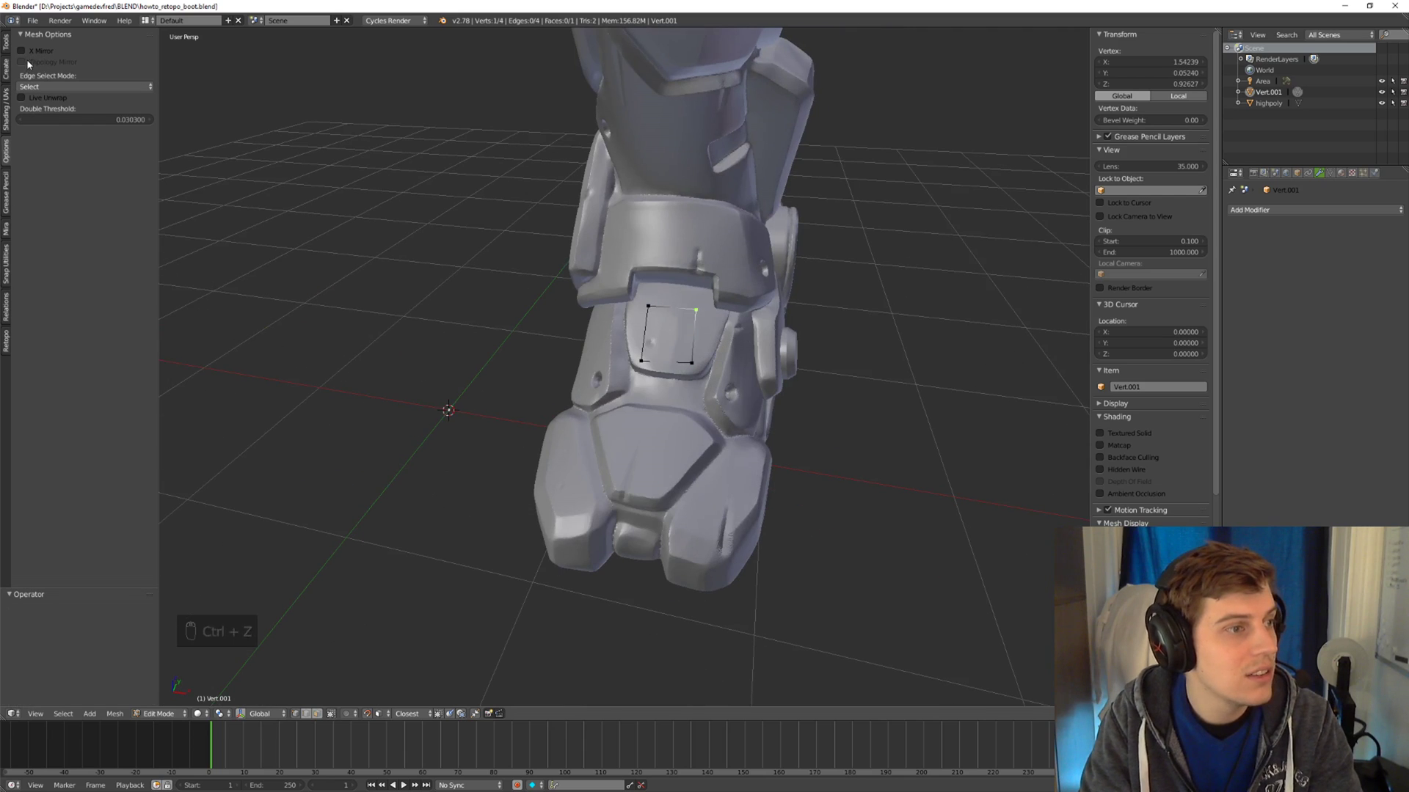
Nudge the upper right vertex slightly down the plate and locate the mesh option for the double threshold.
{"action": "left_click_drag", "start_coordinate": [706, 317], "coordinate": [709, 326]}
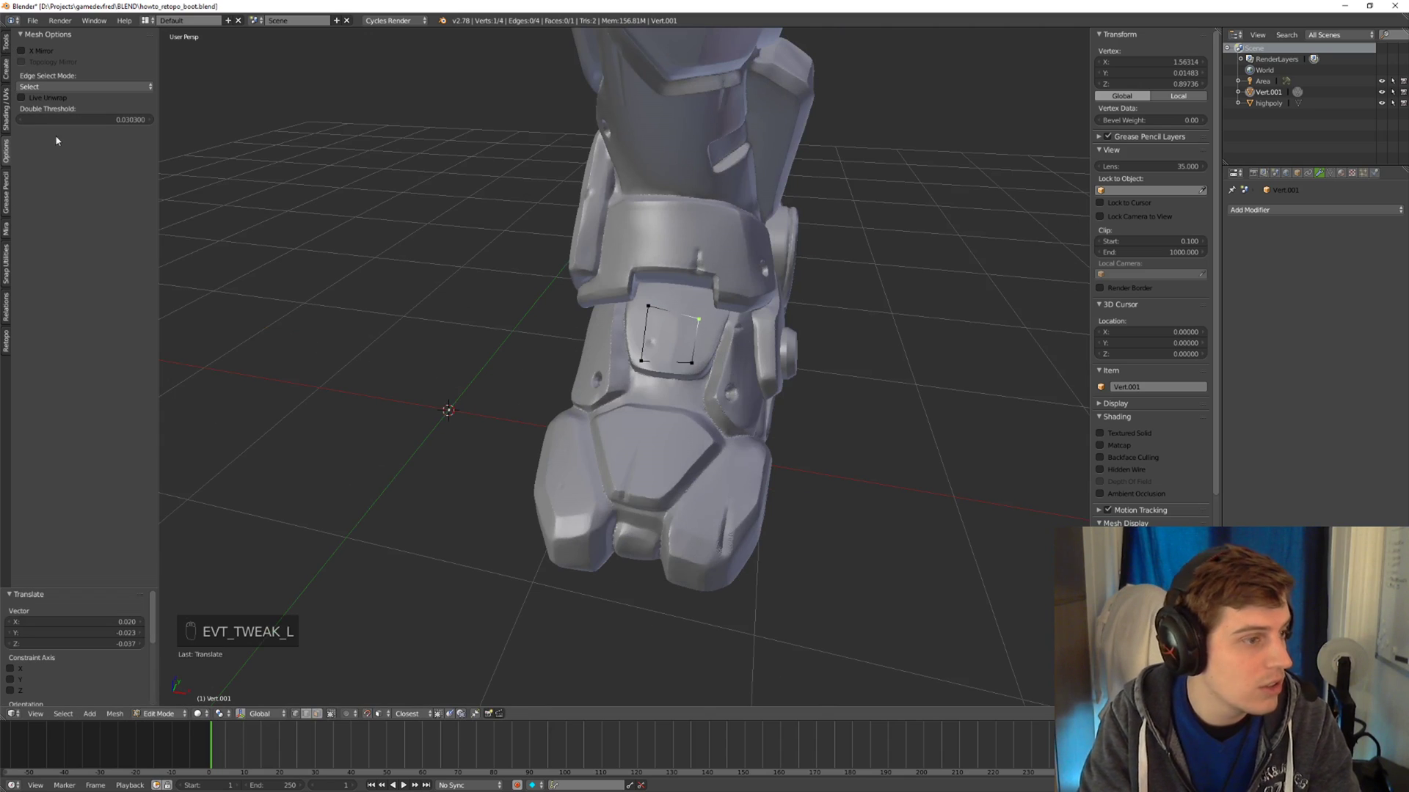
{"action": "left_click", "coordinate": [6, 46]}
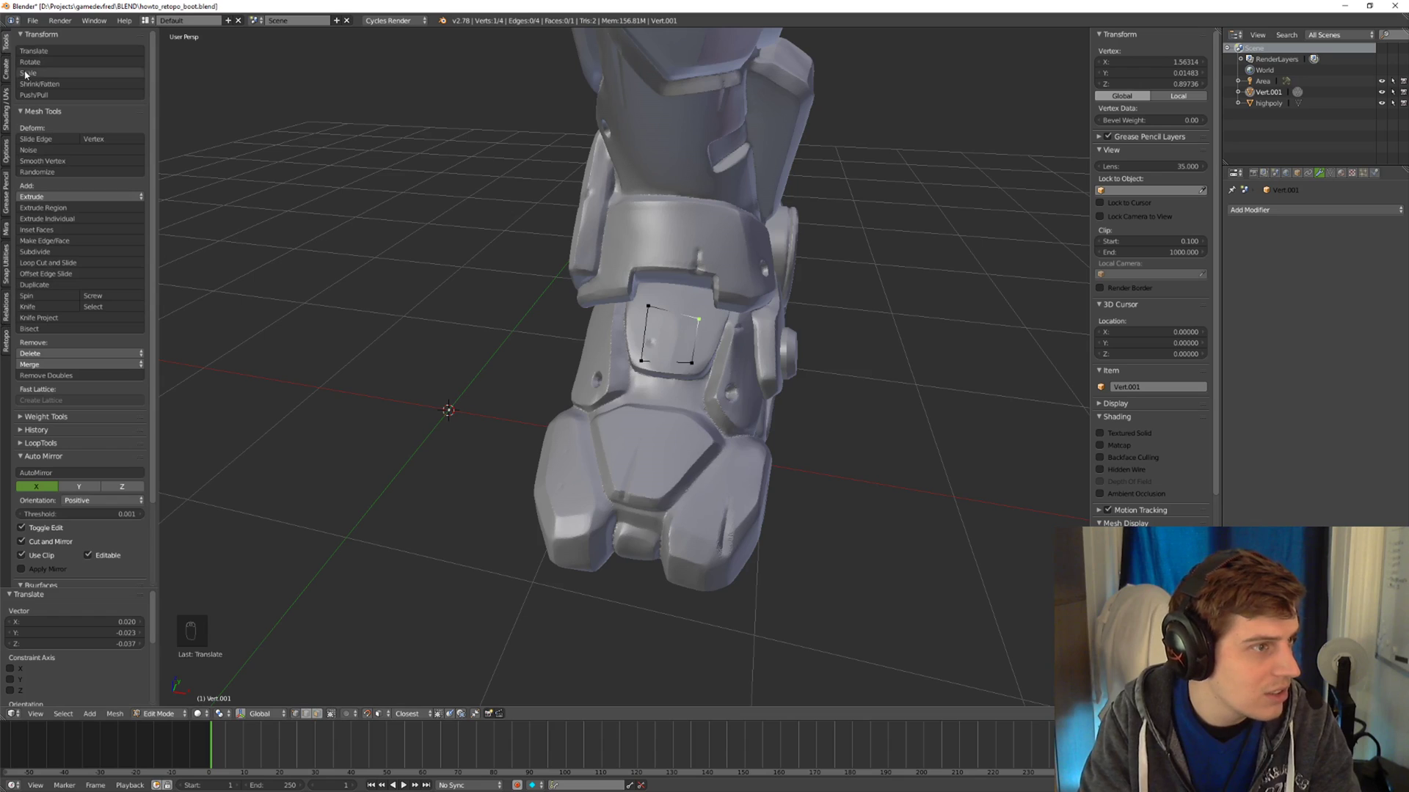
{"action": "left_click", "coordinate": [7, 66]}
{"action": "left_click", "coordinate": [5, 158]}
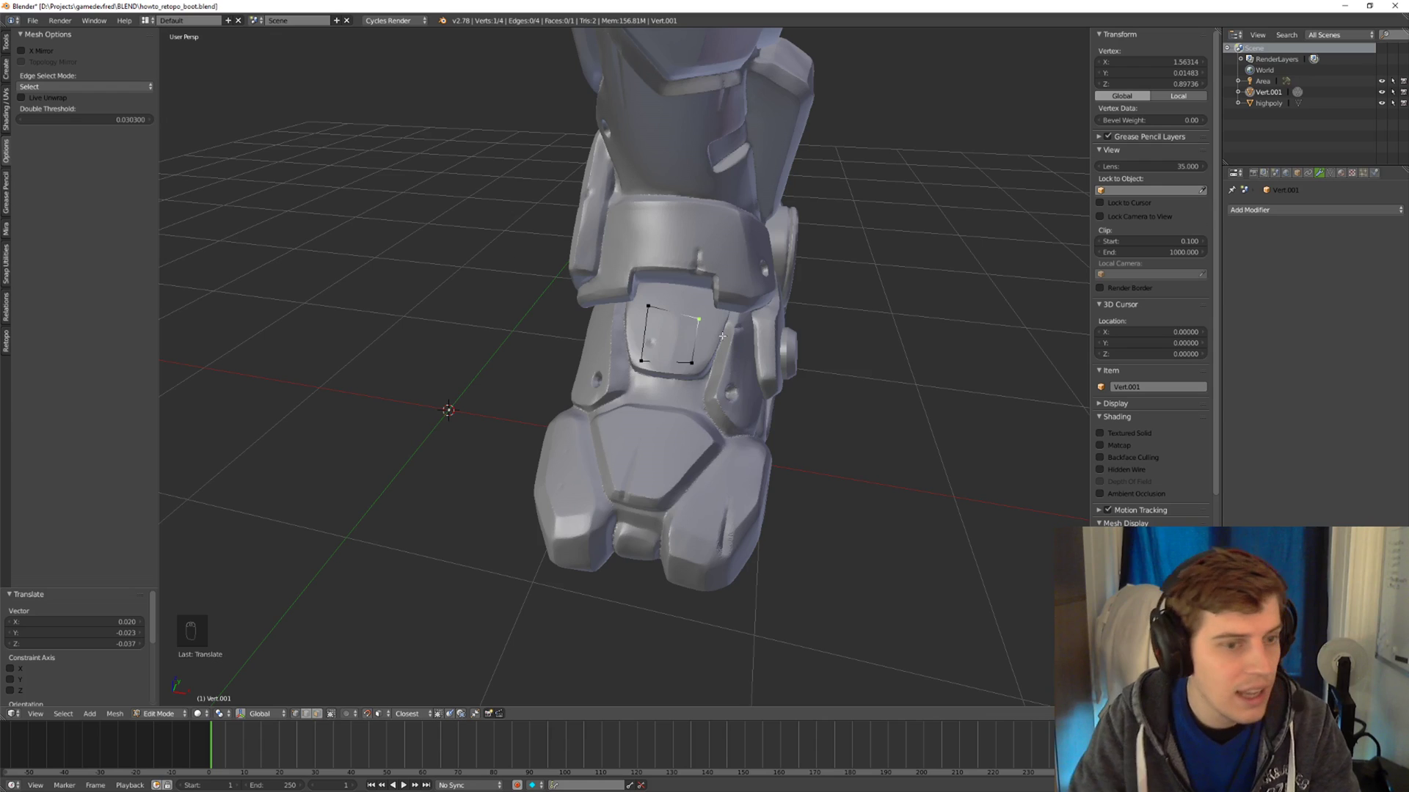
Test the merge distance by moving the vertex close to the lower right vertex, and undo the last move.
{"action": "key", "text": "g"}
{"action": "left_click", "coordinate": [718, 361]}
{"action": "key", "text": "g"}
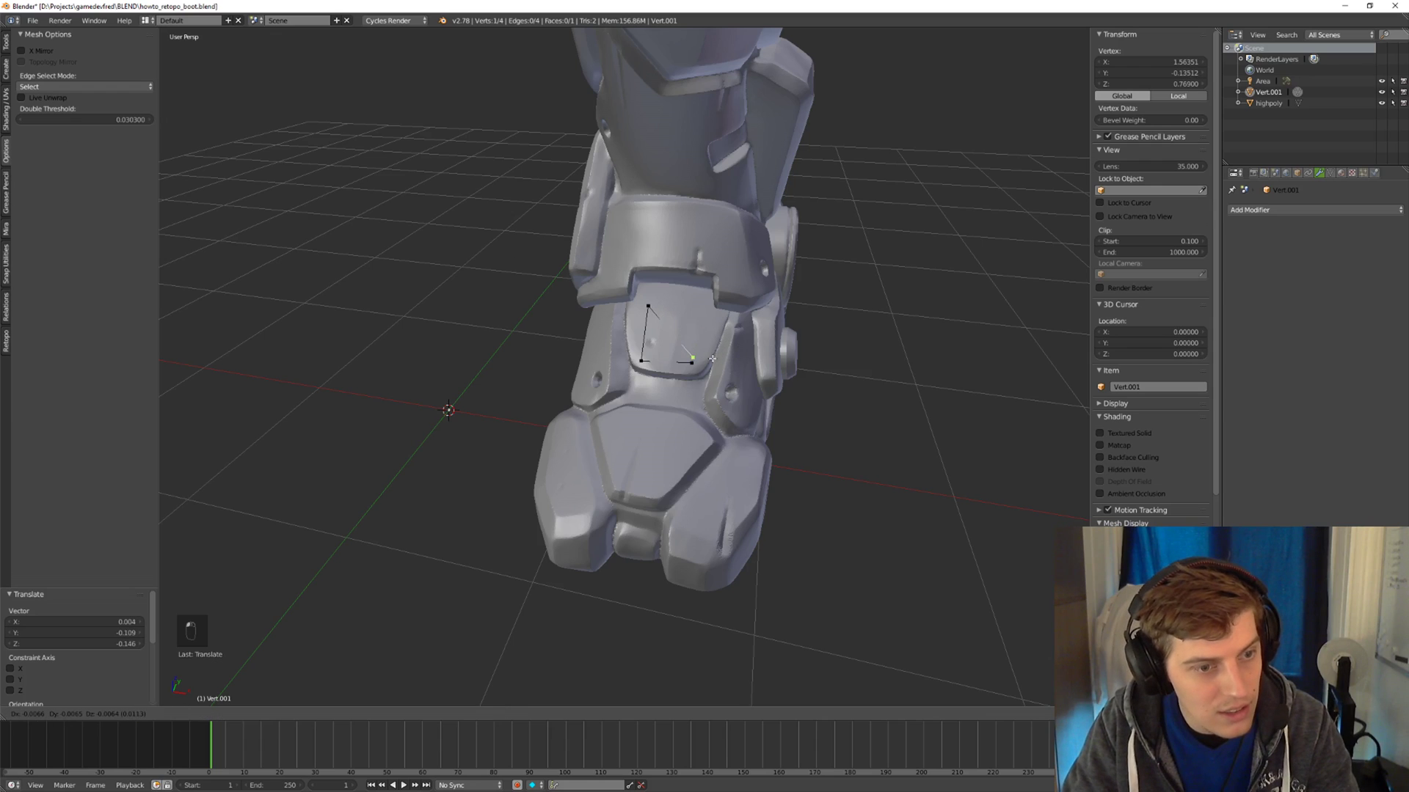
{"action": "left_click", "coordinate": [712, 365]}
{"action": "key", "text": "ctrl+z"}
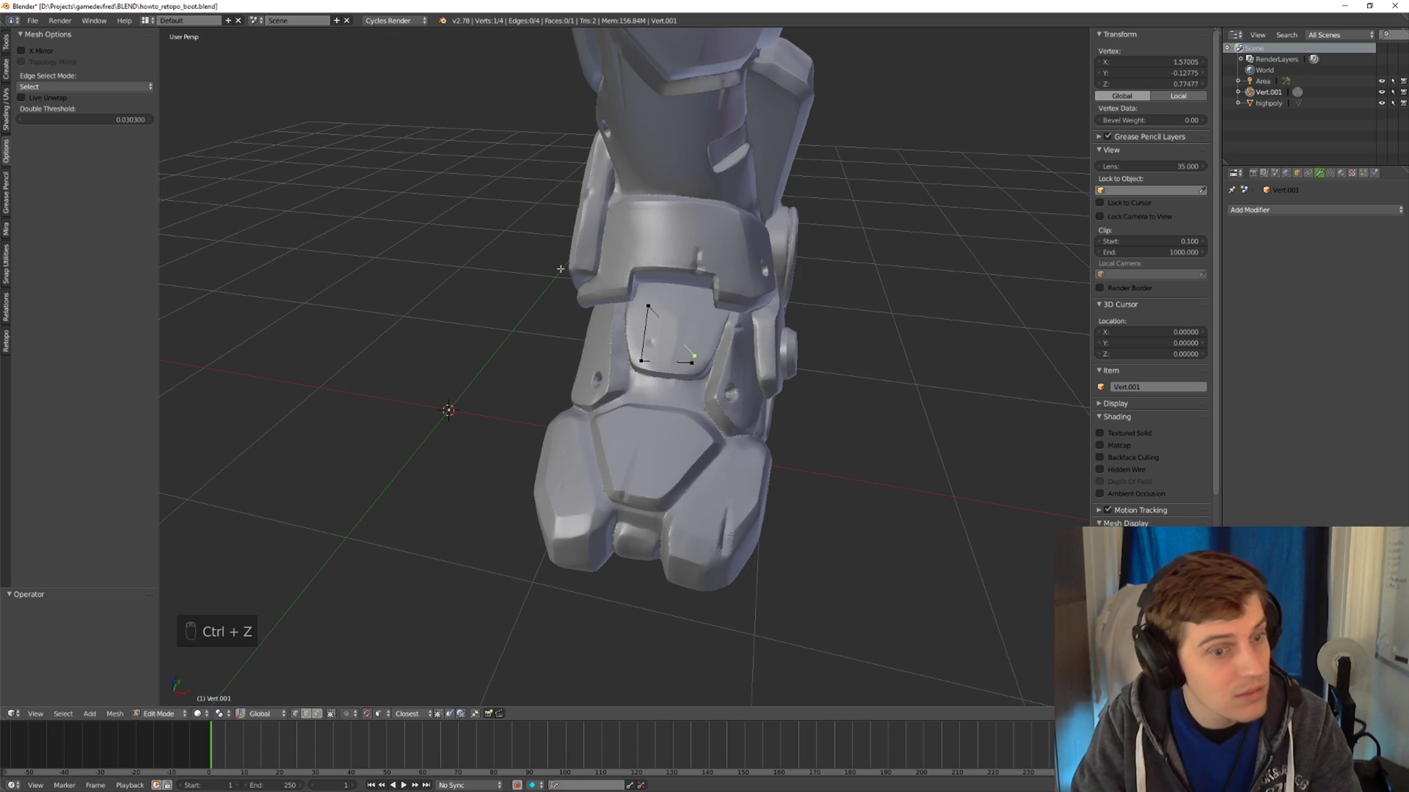
Lower the double threshold to 0.0003 and test merging with repeated small moves of the vertex around the lower right corner.
{"action": "left_click_drag", "start_coordinate": [686, 352], "coordinate": [692, 349]}
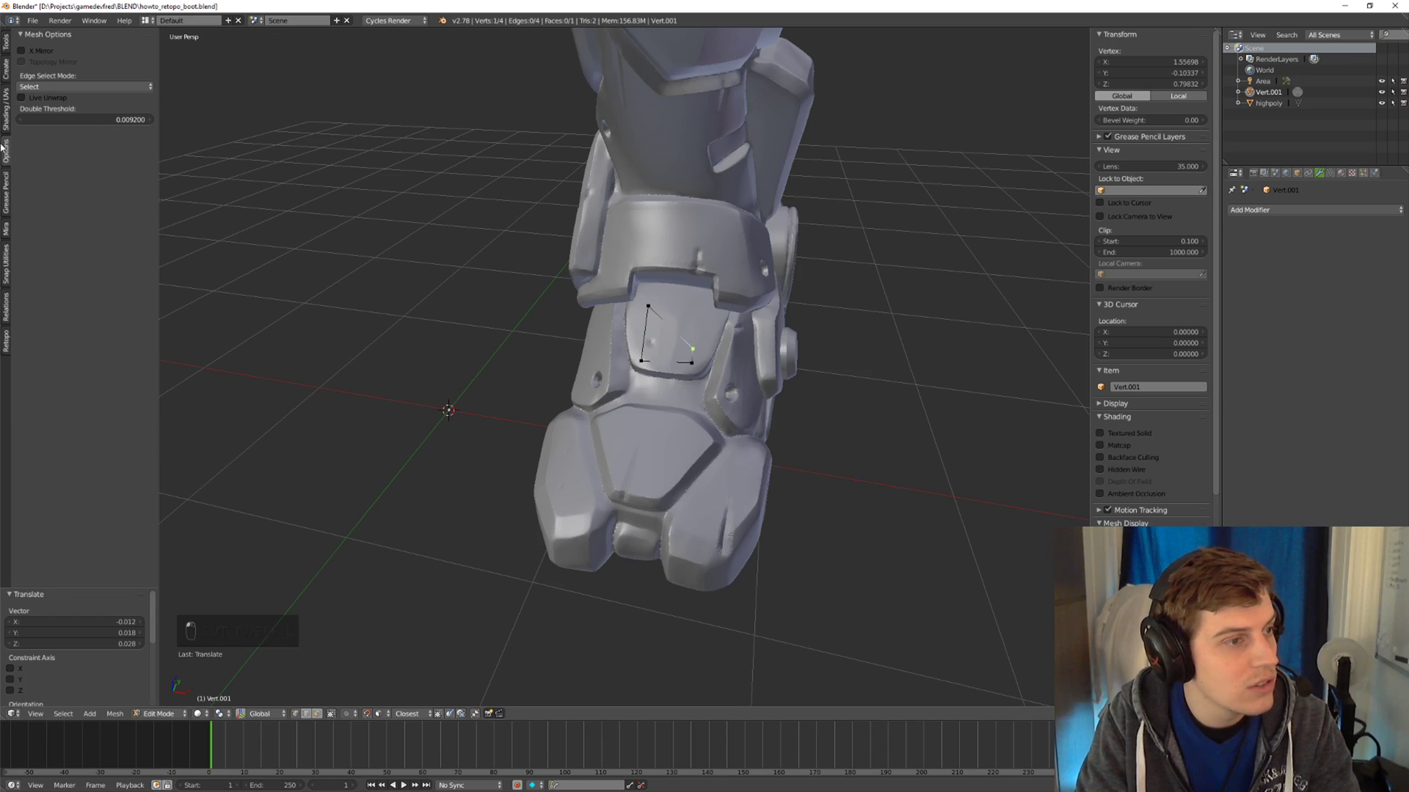
{"action": "left_click_drag", "start_coordinate": [55, 119], "coordinate": [125, 117]}
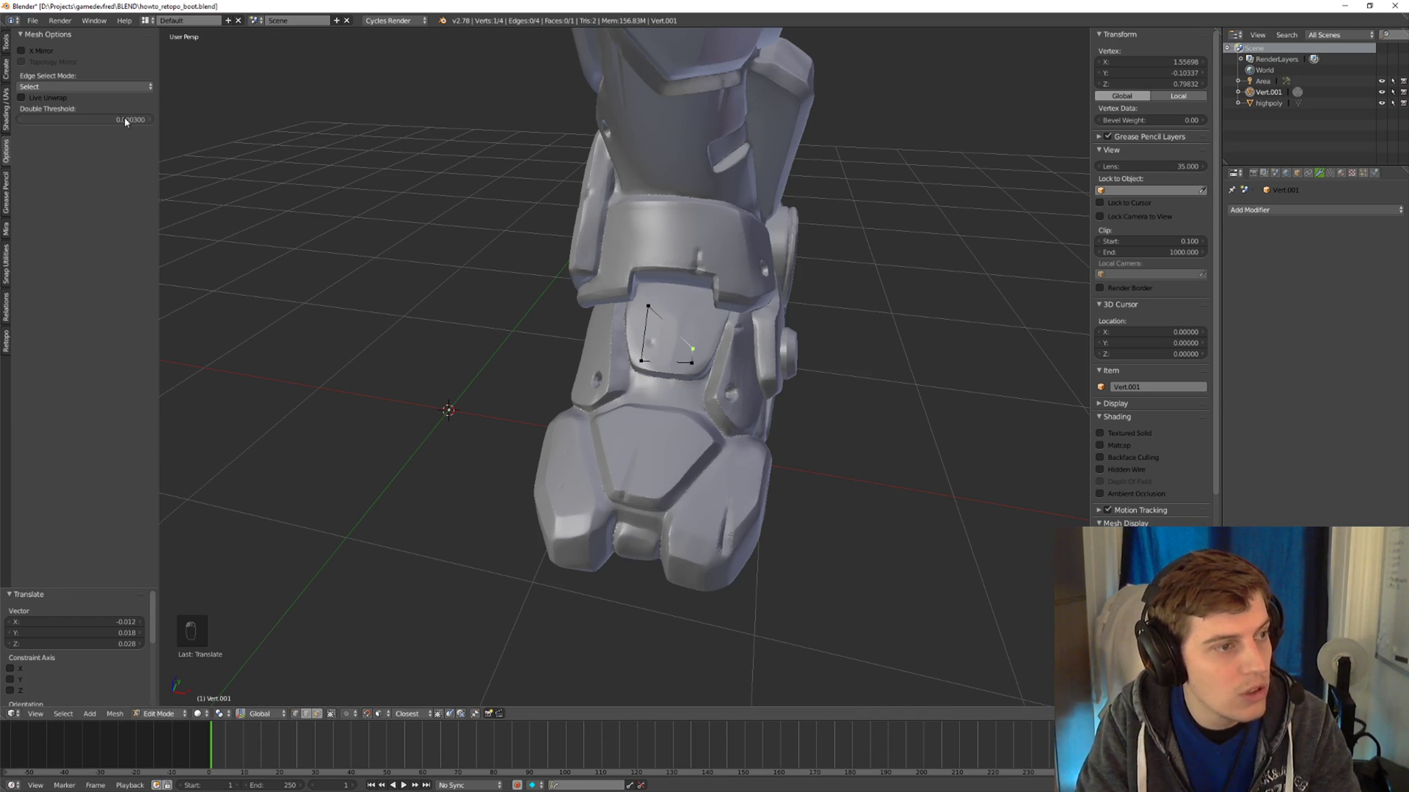
{"action": "key", "text": "g"}
{"action": "left_click", "coordinate": [710, 353]}
{"action": "key", "text": "g"}
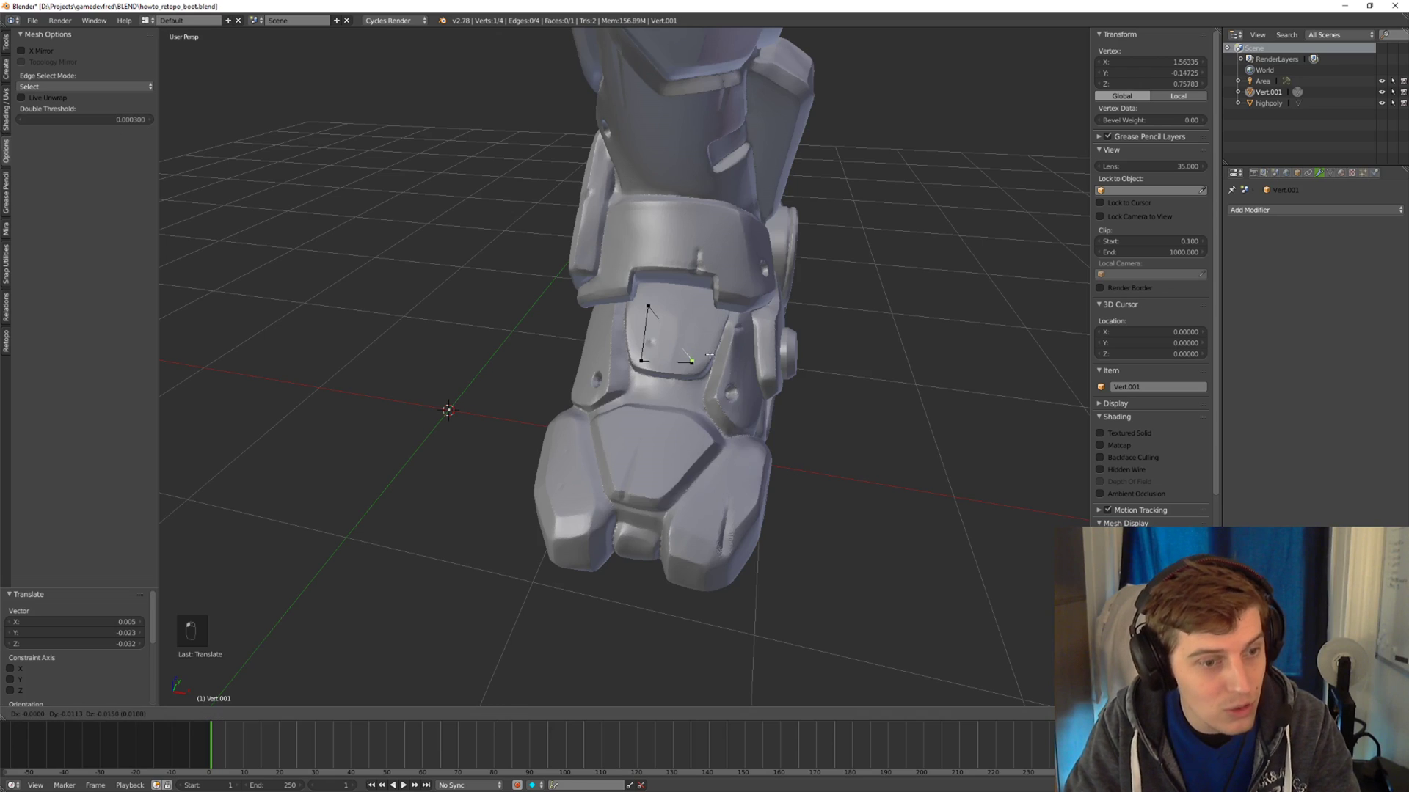
{"action": "left_click", "coordinate": [709, 355]}
{"action": "key", "text": "g"}
{"action": "left_click", "coordinate": [708, 357]}
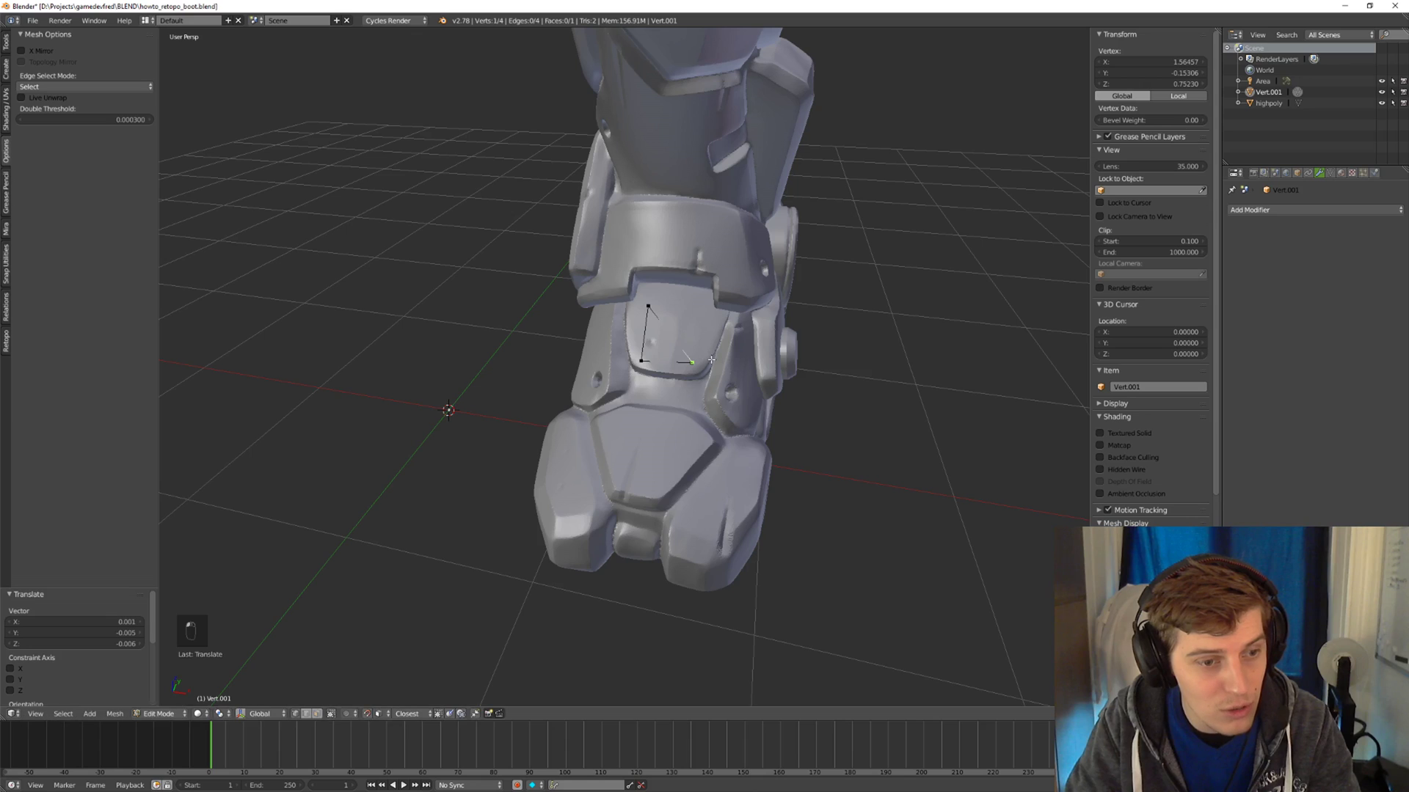
{"action": "key", "text": "g"}
{"action": "left_click", "coordinate": [710, 359]}
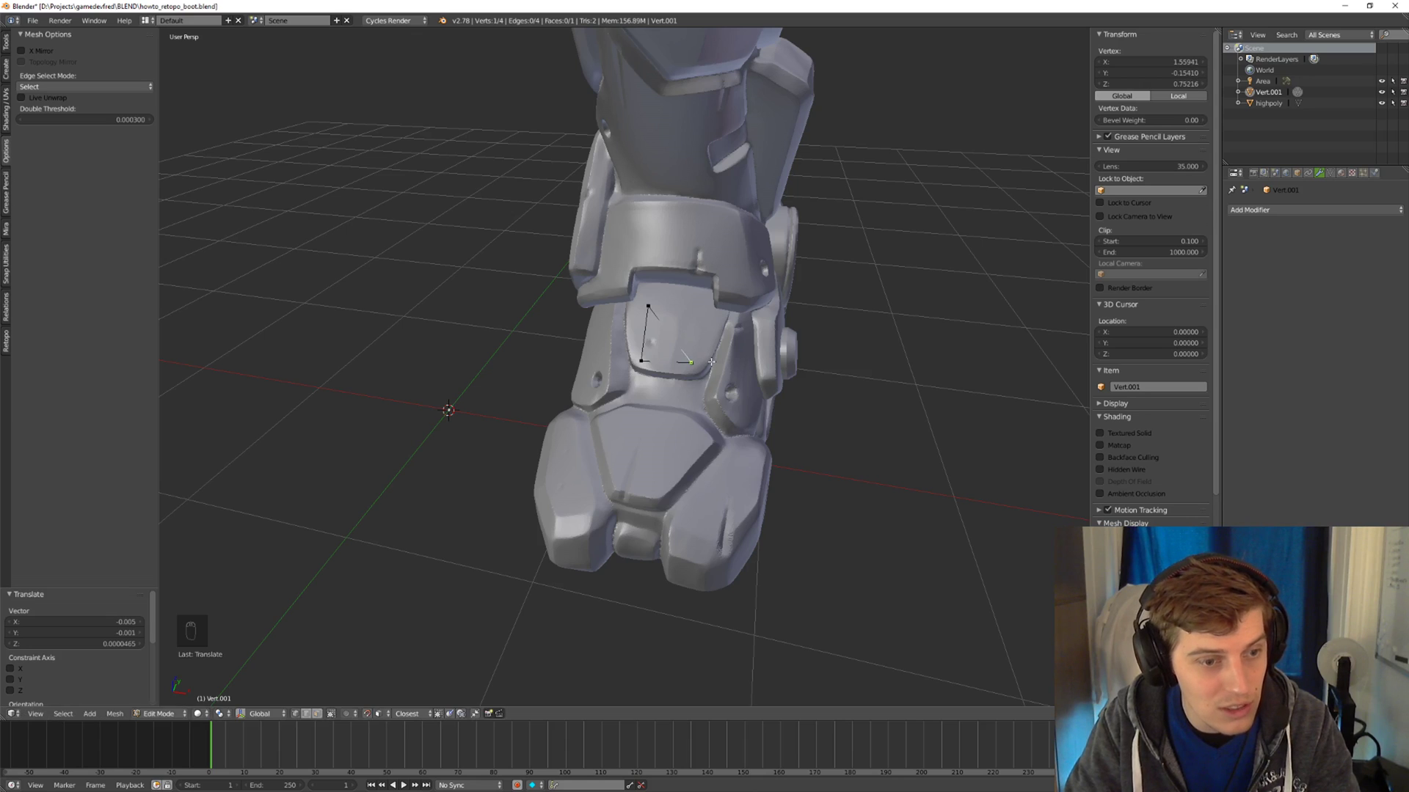
{"action": "key", "text": "g"}
{"action": "left_click", "coordinate": [710, 360]}
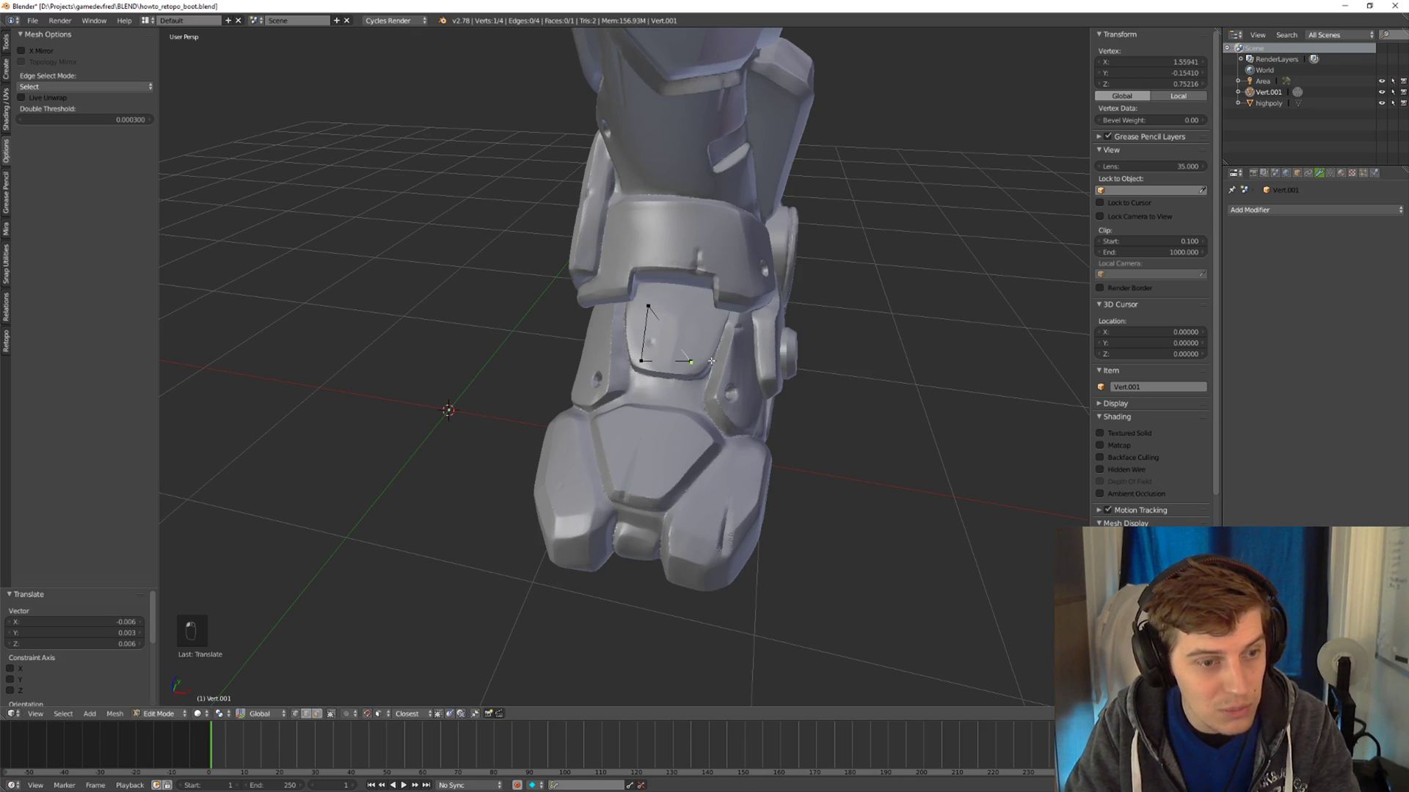
Raise the double threshold to 0.1, try merging the upper right vertex into the lower one from farther away, and undo.
{"action": "left_click_drag", "start_coordinate": [711, 361], "coordinate": [710, 330]}
{"action": "left_click_drag", "start_coordinate": [73, 120], "coordinate": [12, 121]}
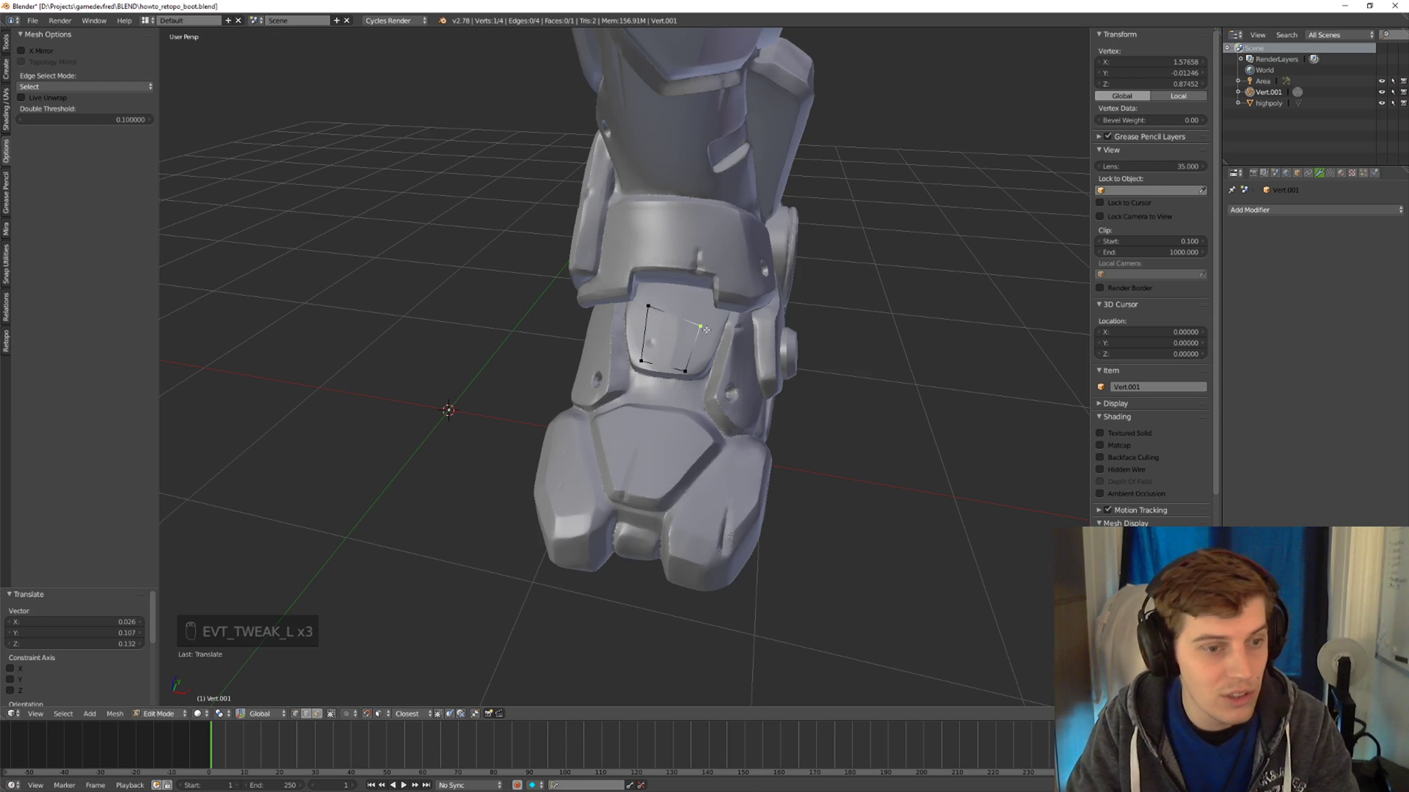
{"action": "left_click_drag", "start_coordinate": [701, 326], "coordinate": [692, 356]}
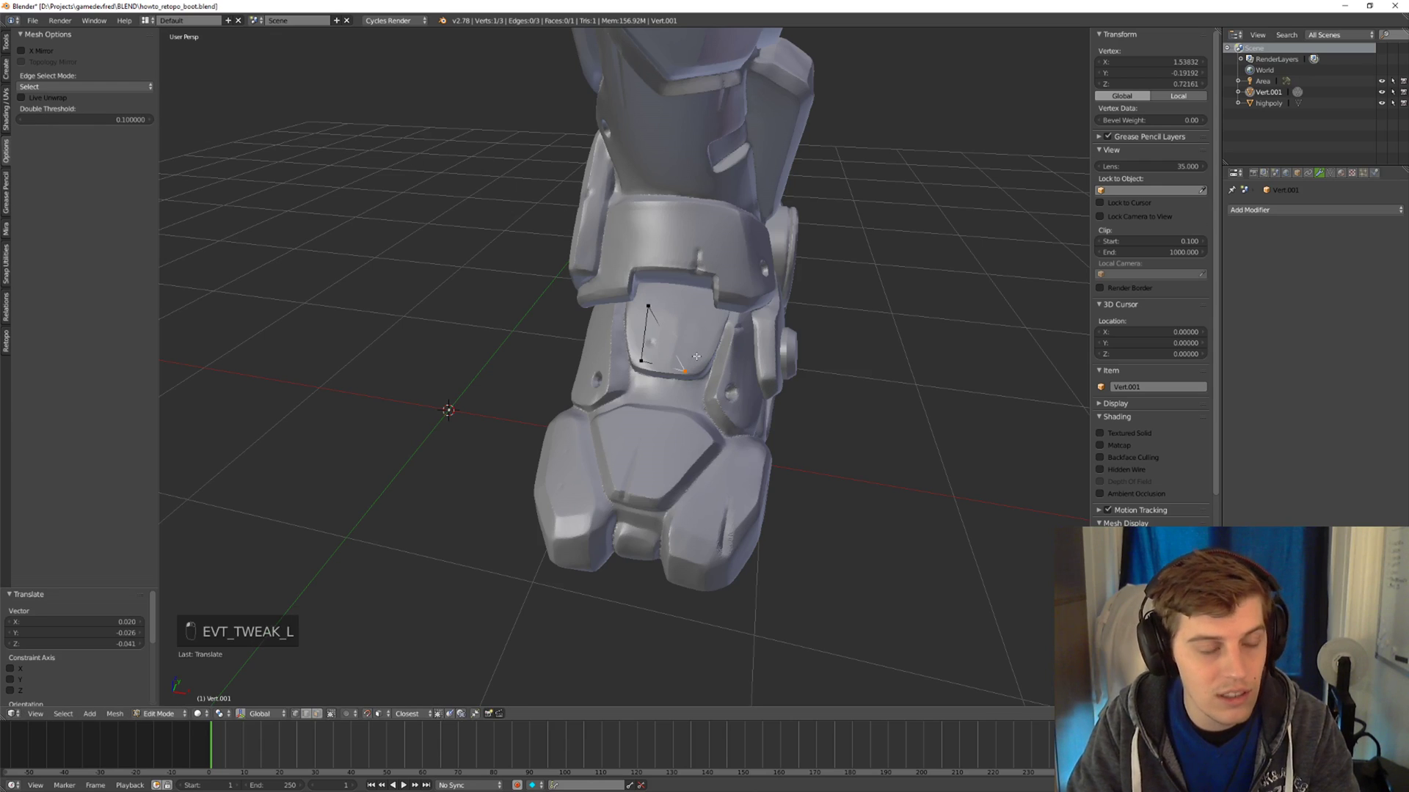
{"action": "key", "text": "ctrl+z"}
{"action": "key", "text": "ctrl+z"}
Reduce the double threshold in stages to 0.0146, testing merges with the lower right vertex and undoing them.
{"action": "middle_click_drag", "start_coordinate": [696, 356], "coordinate": [723, 369]}
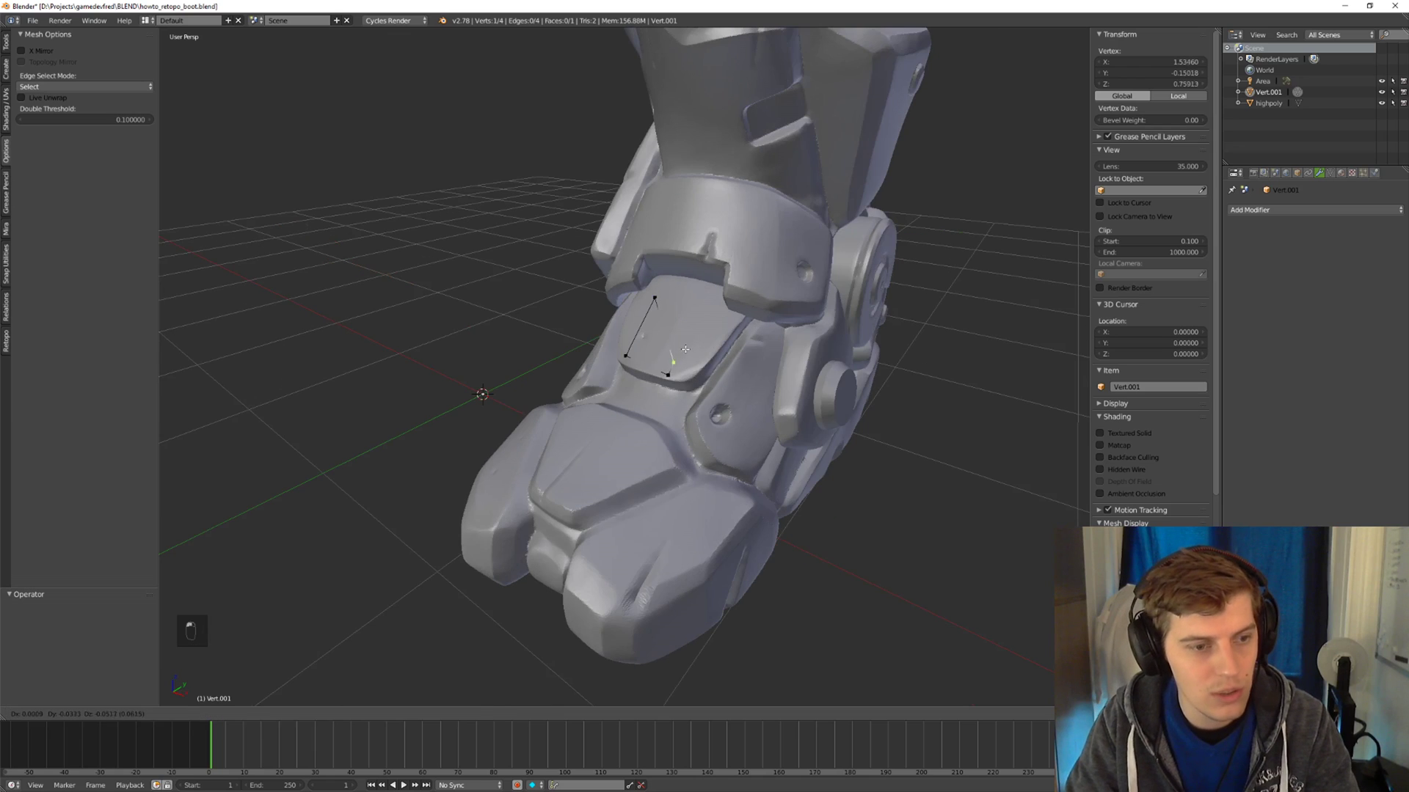
{"action": "key", "text": "ctrl+z"}
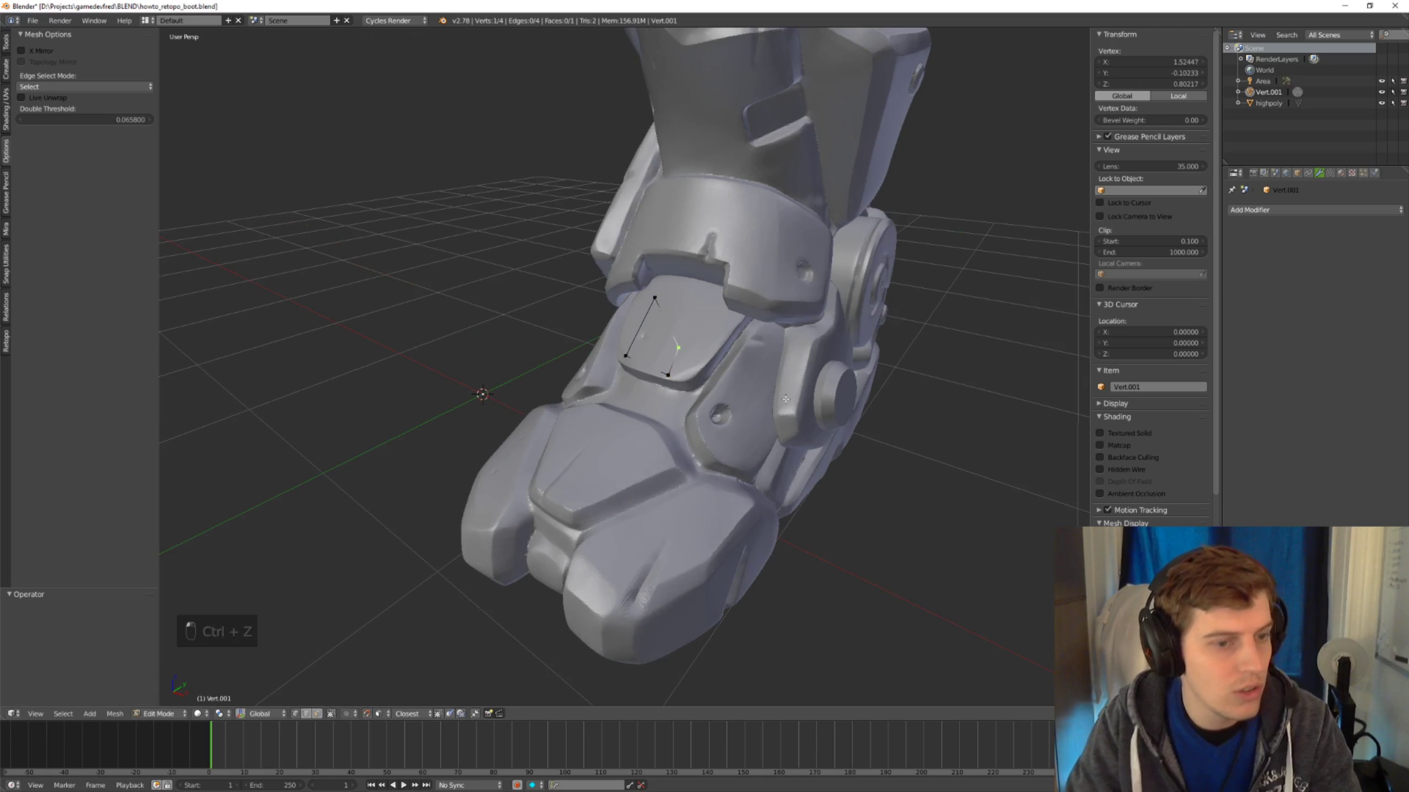
{"action": "key", "text": "ctrl+z"}
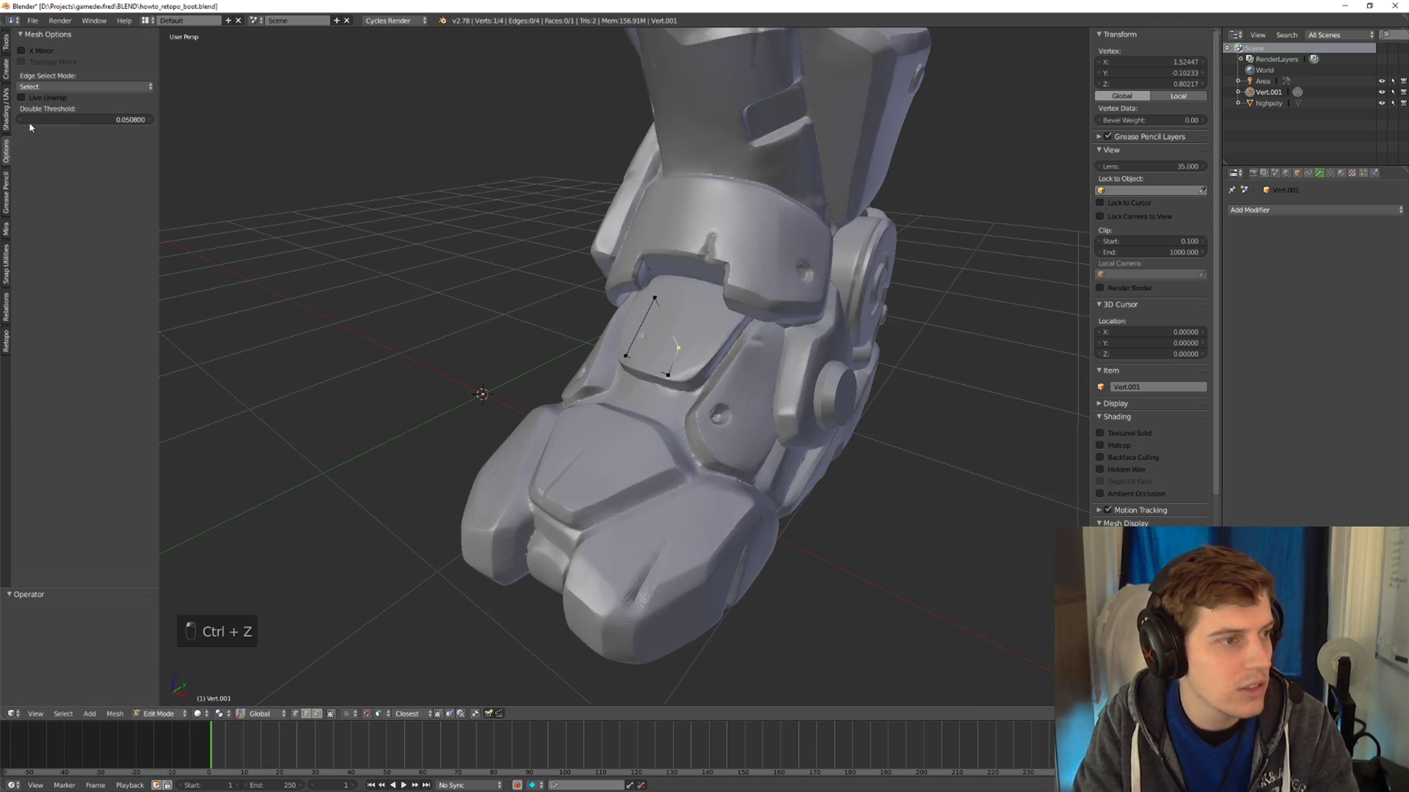
{"action": "left_click_drag", "start_coordinate": [125, 121], "coordinate": [110, 121]}
{"action": "key", "text": "ctrl+z"}
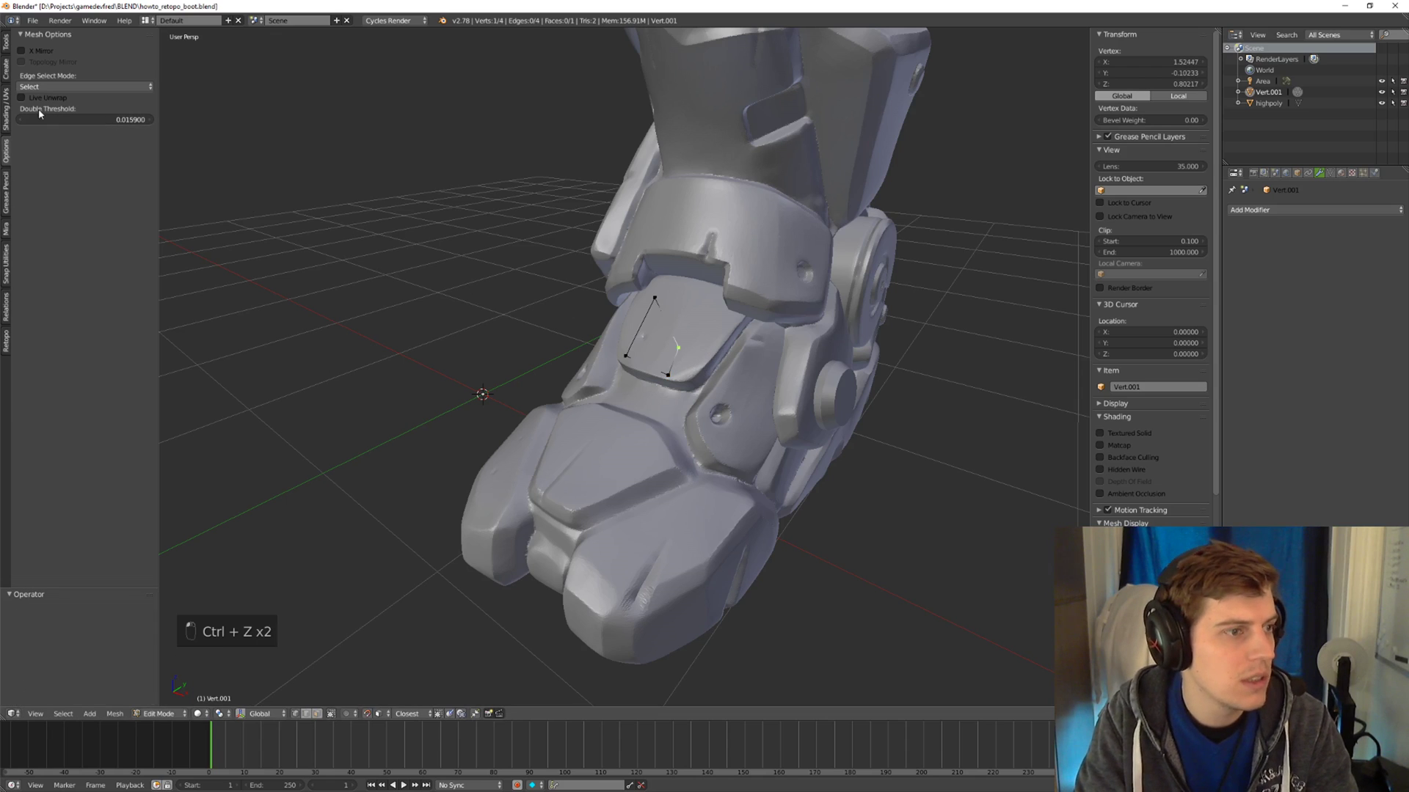
{"action": "right_click_drag", "start_coordinate": [678, 348], "coordinate": [668, 374]}
{"action": "key", "text": "ctrl+z"}
Move the selected vertex back up the instep plate to form the quad's upper right corner.
{"action": "middle_click_drag", "start_coordinate": [711, 345], "coordinate": [791, 373]}
{"action": "left_click_drag", "start_coordinate": [681, 370], "coordinate": [682, 308]}
{"action": "middle_click_drag", "start_coordinate": [685, 304], "coordinate": [579, 161]}
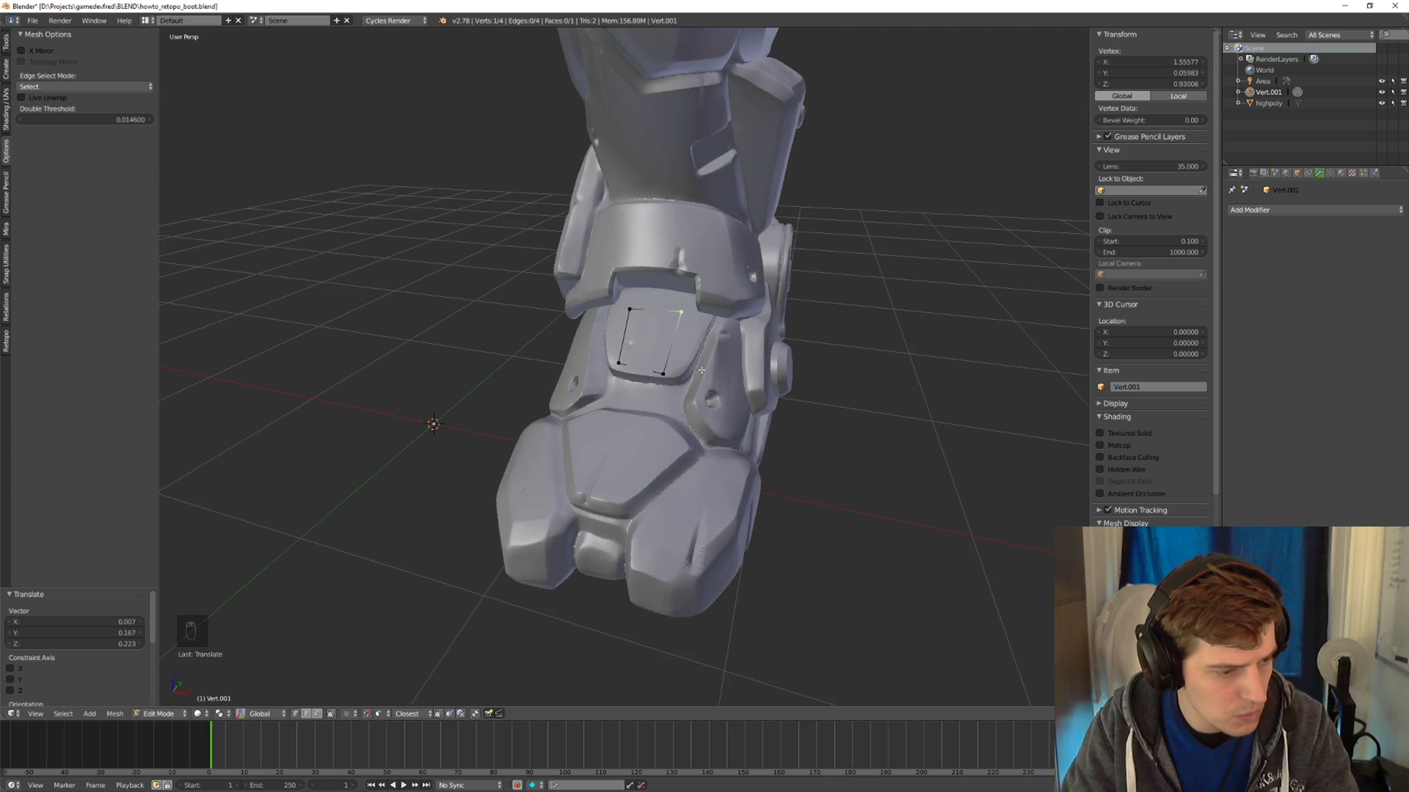
Raise the instep quad's upper edge up the plate and move its upper corner vertices out toward the plate's upper corners.
{"action": "middle_click_drag", "start_coordinate": [715, 359], "coordinate": [689, 375]}
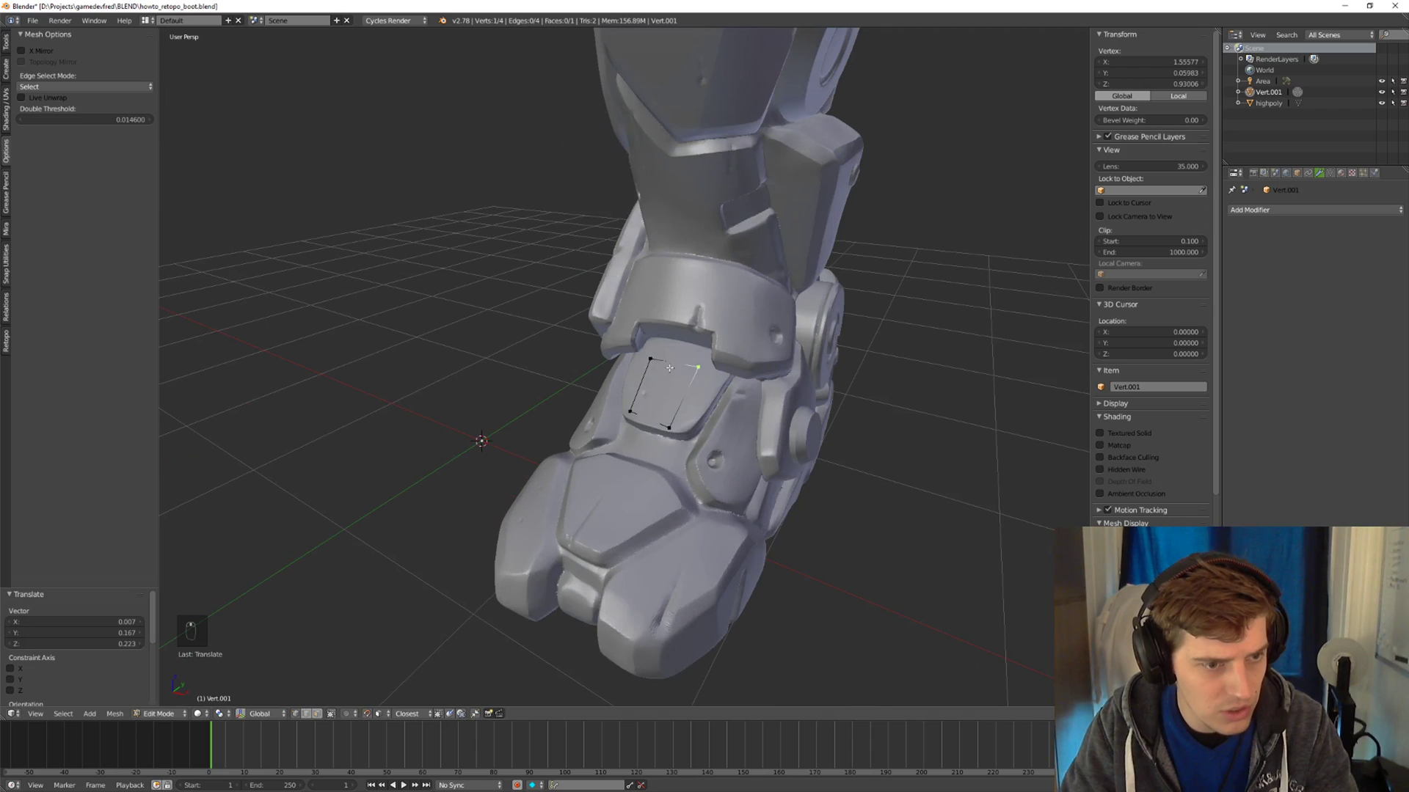
{"action": "key", "text": "Tab"}
{"action": "left_click", "coordinate": [675, 426]}
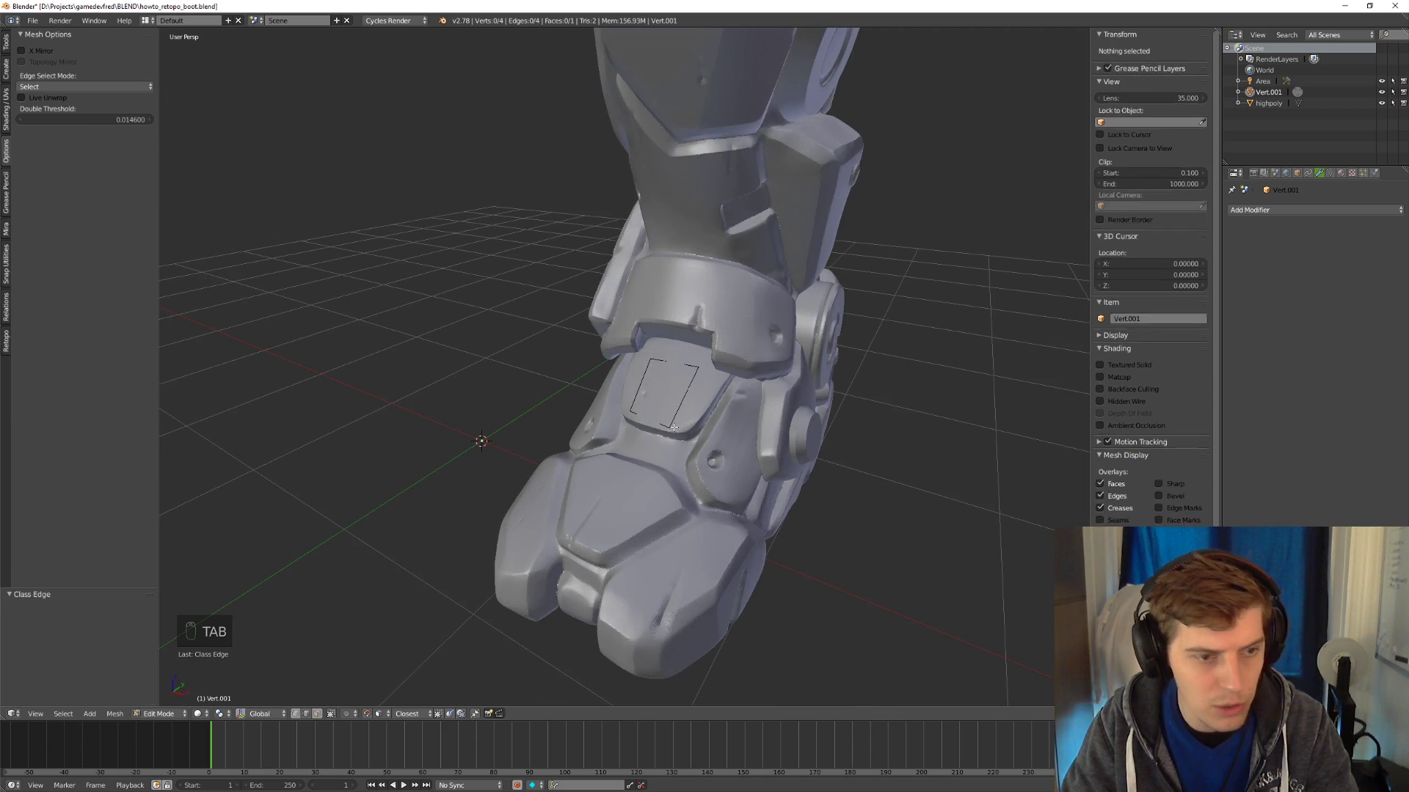
{"action": "left_click_drag", "start_coordinate": [674, 364], "coordinate": [674, 351]}
{"action": "mouse_move", "coordinate": [662, 354]}
{"action": "middle_mouse_down"}
{"action": "mouse_move", "coordinate": [680, 367]}
{"action": "mouse_move", "coordinate": [674, 355]}
{"action": "middle_mouse_up"}
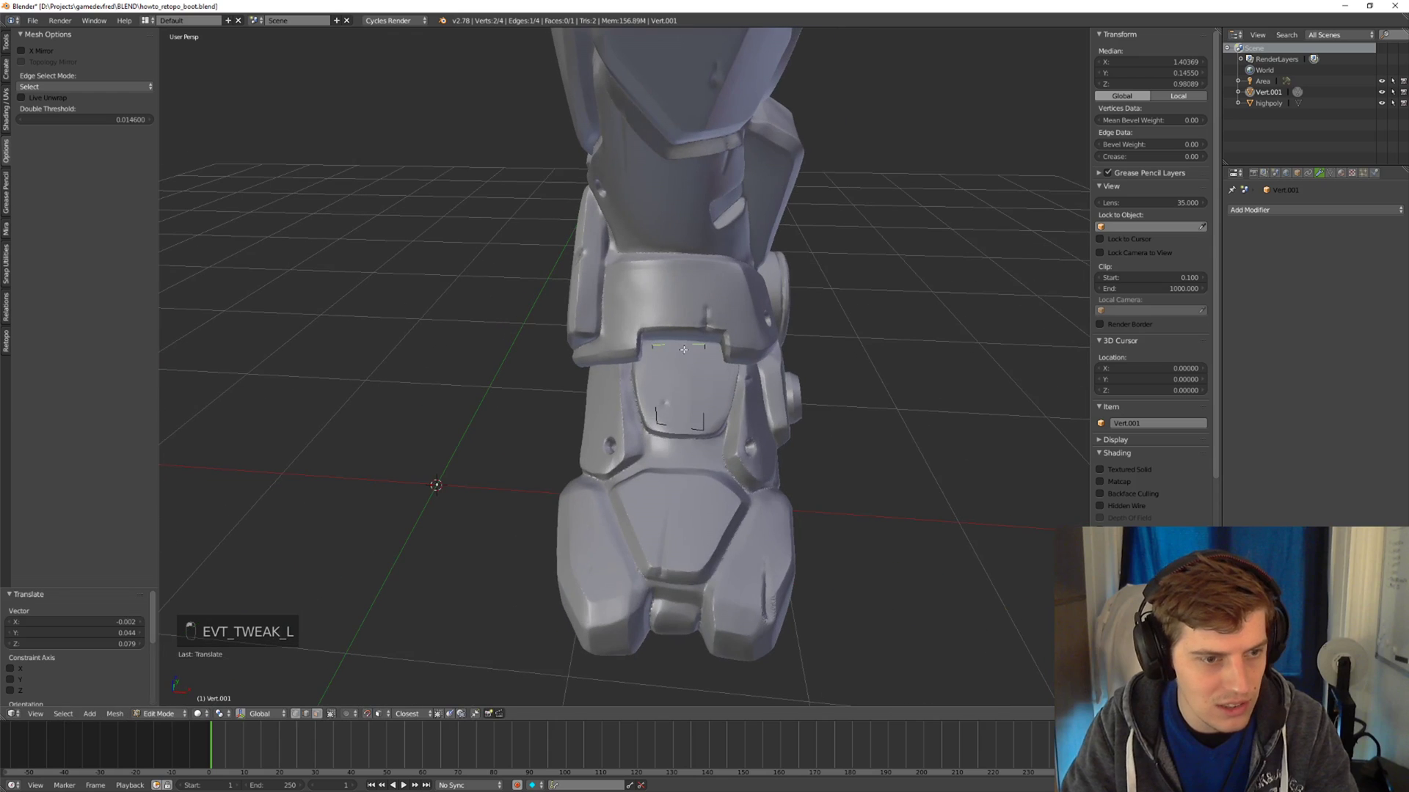
{"action": "left_click_drag", "start_coordinate": [674, 355], "coordinate": [707, 344]}
{"action": "key", "text": "Tab"}
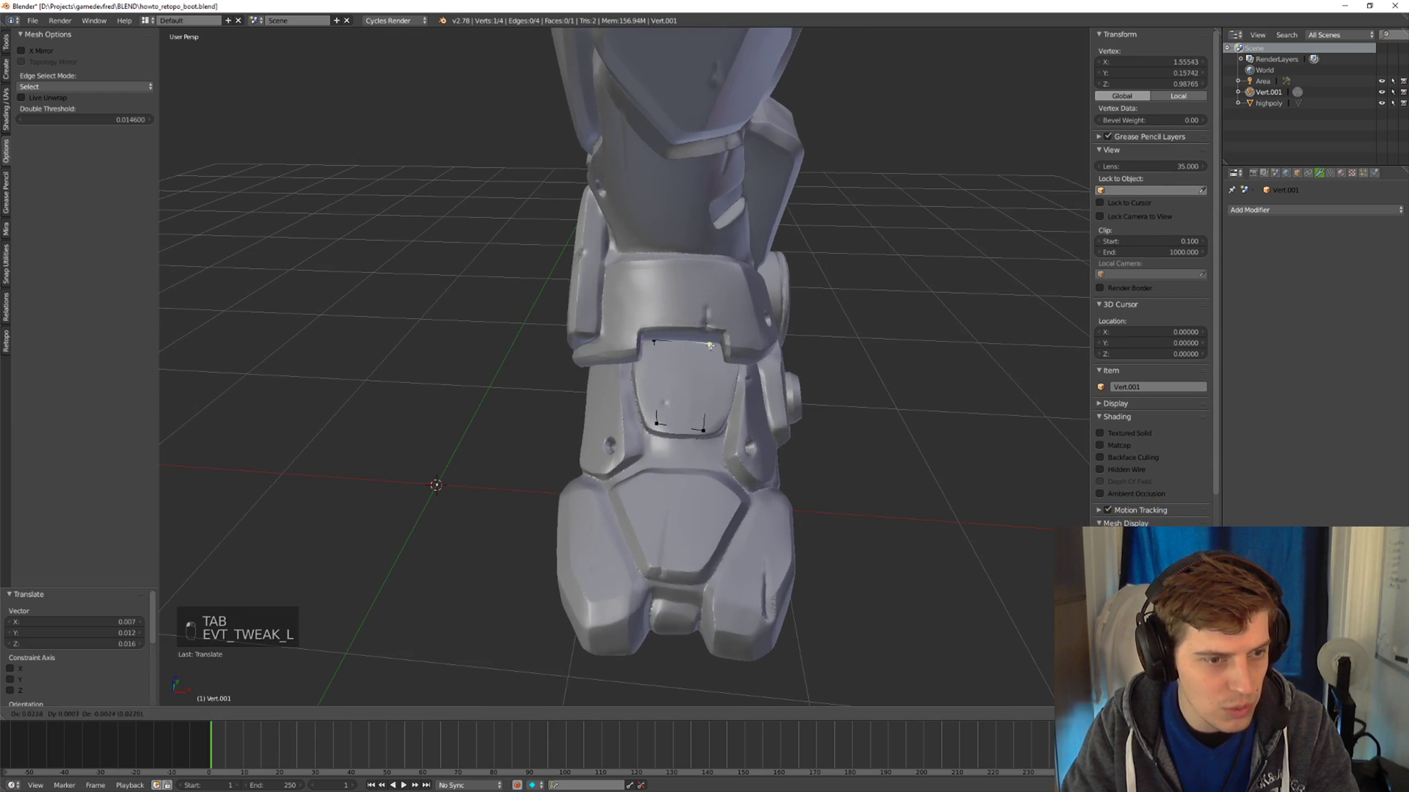
{"action": "mouse_move", "coordinate": [700, 374]}
{"action": "left_mouse_down"}
{"action": "mouse_move", "coordinate": [641, 346]}
{"action": "mouse_move", "coordinate": [685, 361]}
{"action": "left_mouse_up"}
Extrude the quad's upper edge to the back of the instep plate, scale it to about 0.87 and fit its end vertices.
{"action": "left_click", "coordinate": [655, 424]}
{"action": "left_click", "coordinate": [652, 345], "text": "shift"}
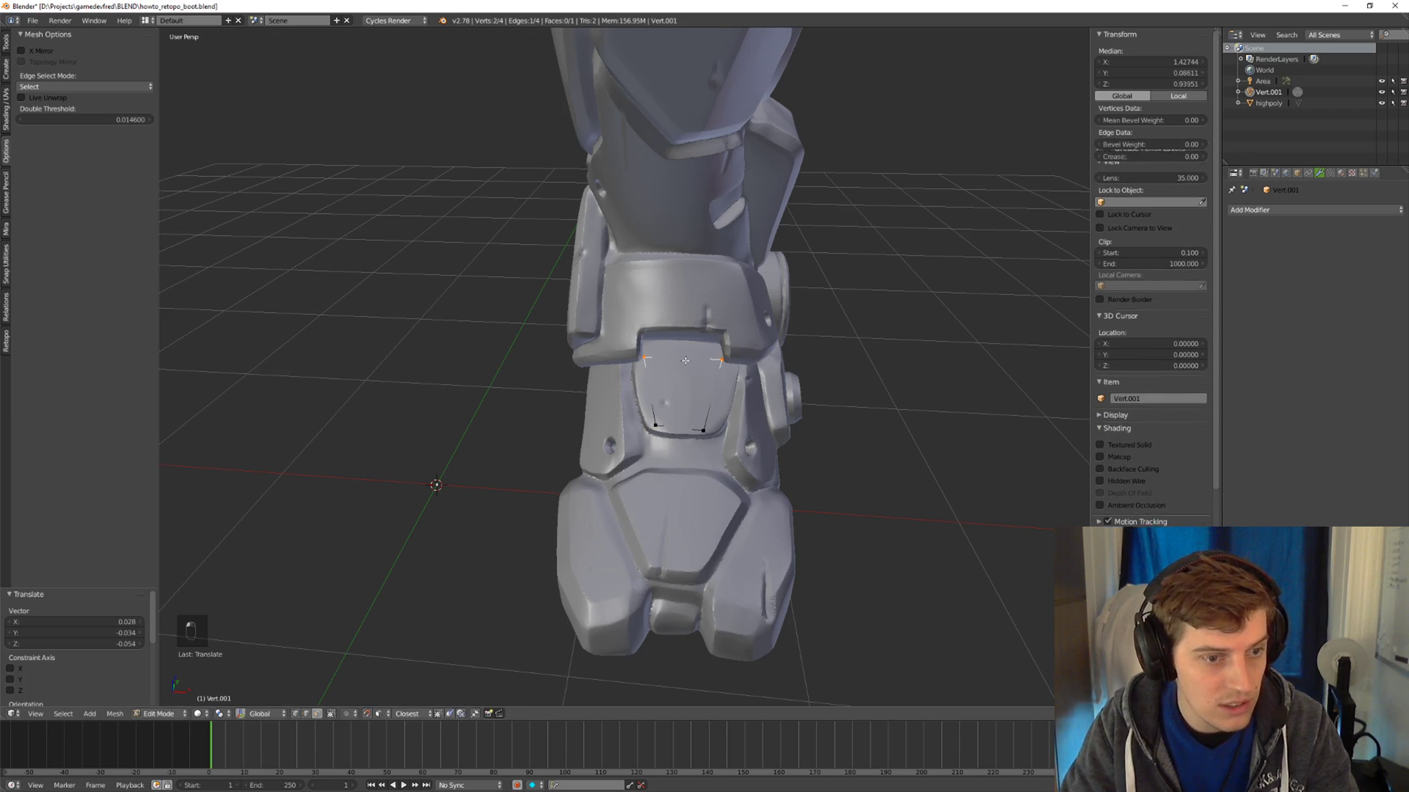
{"action": "key", "text": "e"}
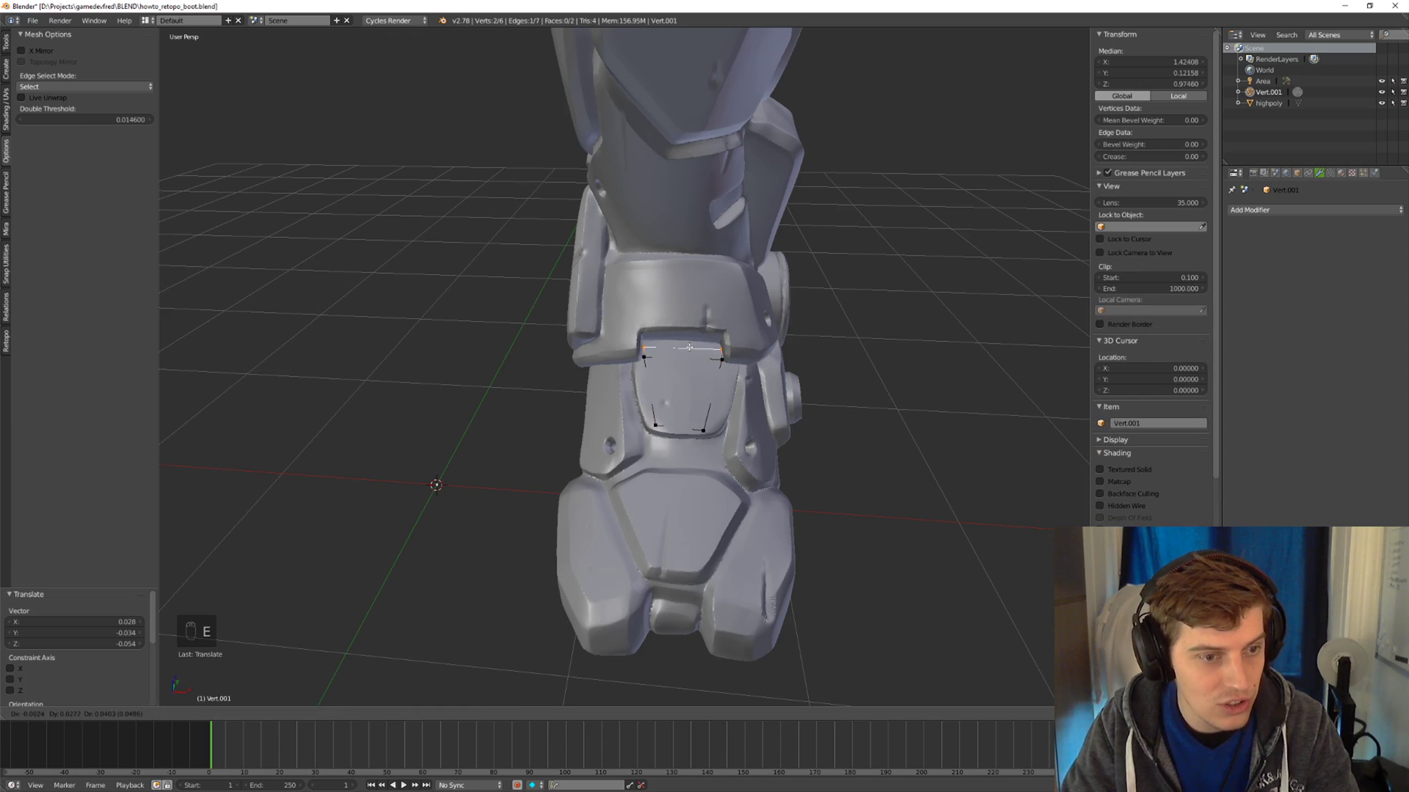
{"action": "left_click", "coordinate": [702, 343]}
{"action": "key", "text": "s"}
{"action": "left_click", "coordinate": [704, 344]}
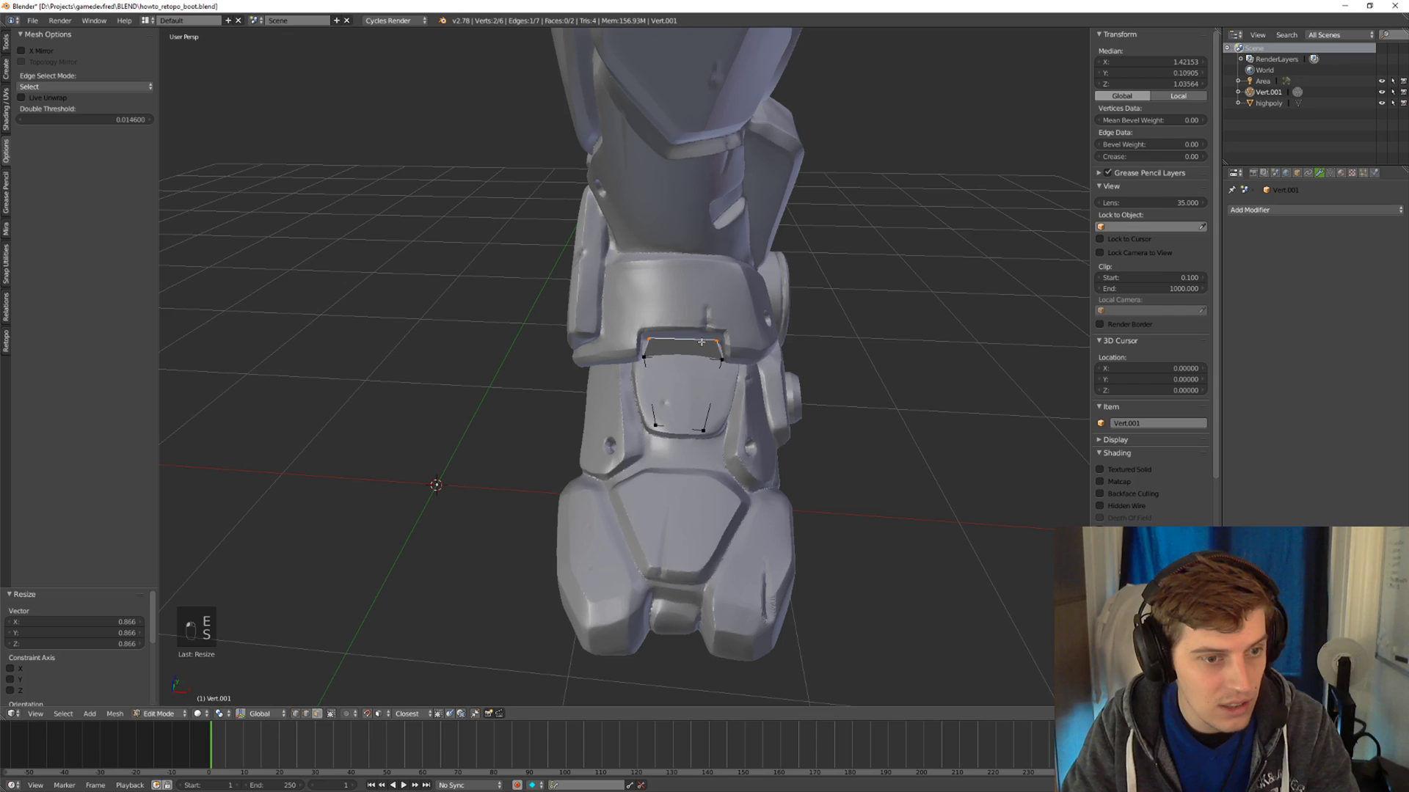
{"action": "left_click_drag", "start_coordinate": [715, 342], "coordinate": [717, 345]}
{"action": "left_click", "coordinate": [651, 341]}
Extrude the rear edge onto the ankle cuff's lower rim above the notch, and again up to the cuff's top rim.
{"action": "key", "text": "Tab"}
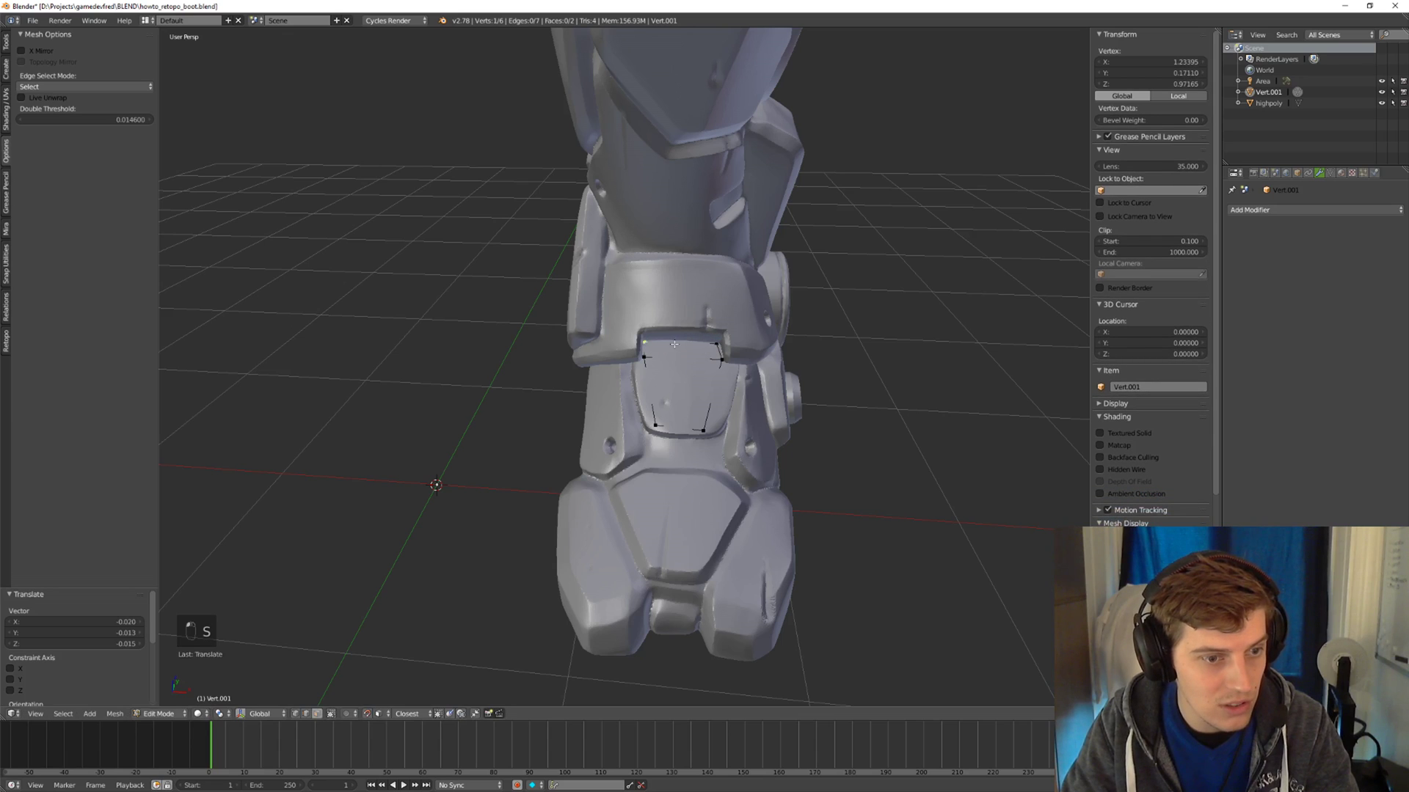
{"action": "key", "text": "Tab"}
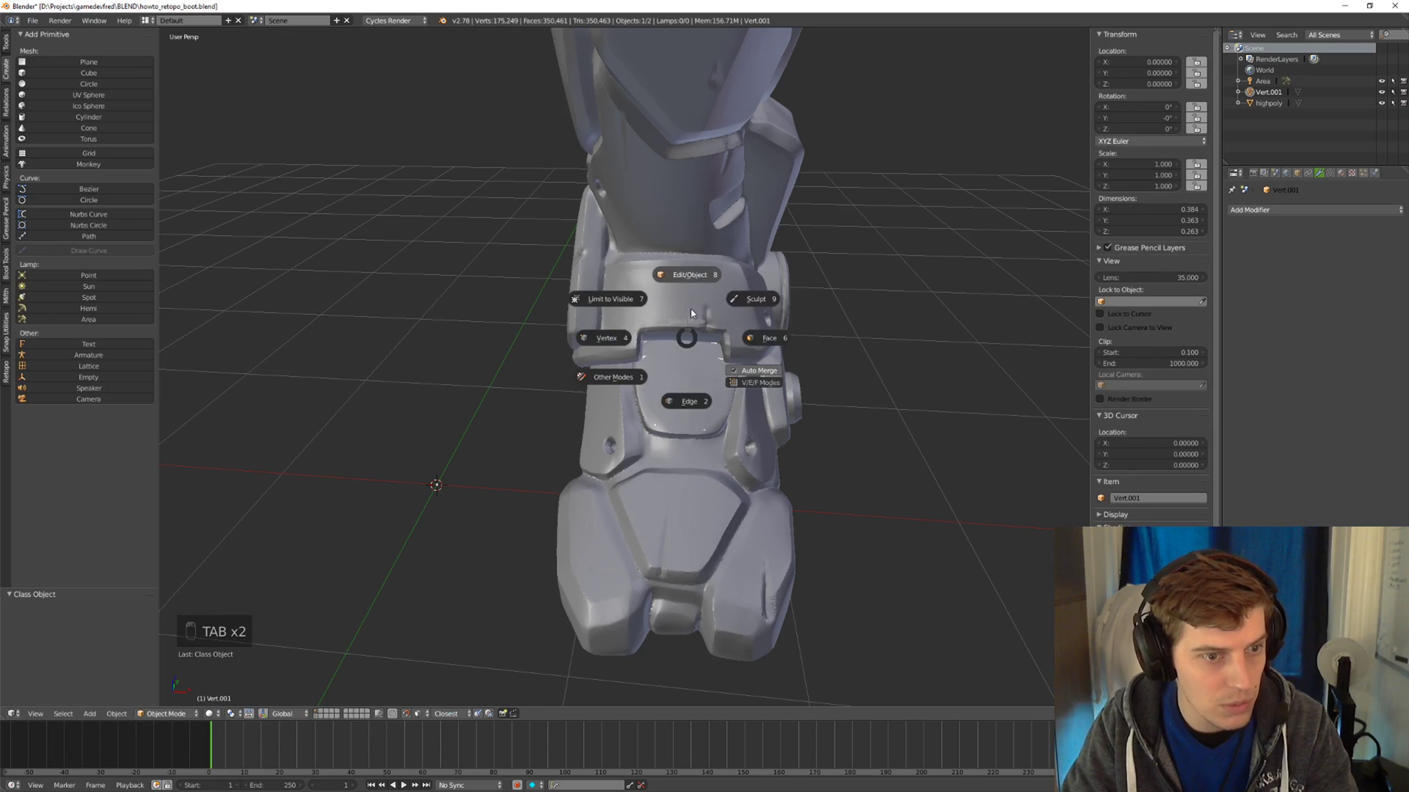
{"action": "key", "text": "e"}
{"action": "left_click", "coordinate": [698, 329]}
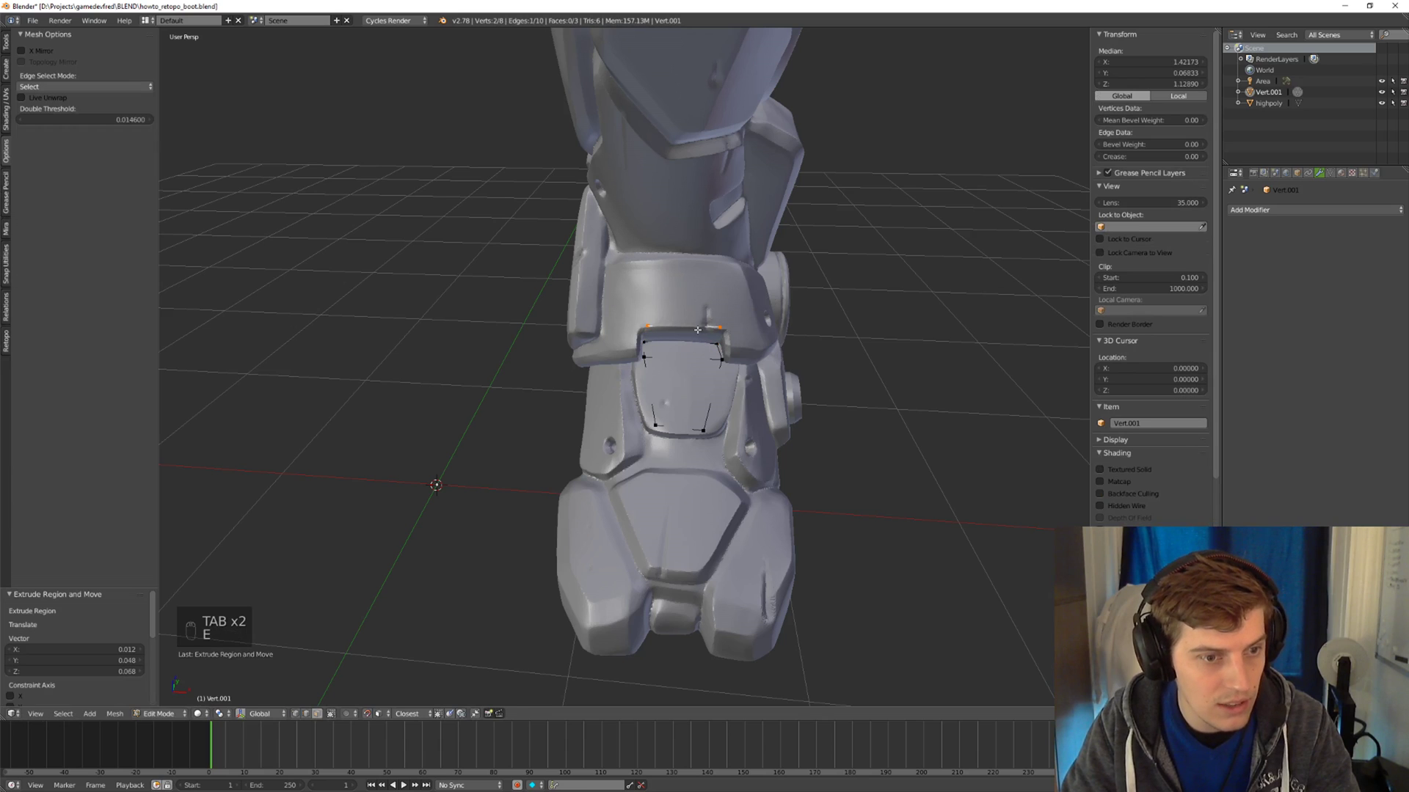
{"action": "key", "text": "e"}
{"action": "left_click", "coordinate": [691, 259]}
Adjust the vertices around the notch and extrude the edge on its right side to form the notch's side wall.
{"action": "mouse_move", "coordinate": [697, 283]}
{"action": "middle_mouse_down"}
{"action": "mouse_move", "coordinate": [699, 263]}
{"action": "mouse_move", "coordinate": [686, 273]}
{"action": "middle_mouse_up"}
{"action": "right_click", "coordinate": [717, 353]}
{"action": "right_click_drag", "start_coordinate": [716, 353], "coordinate": [646, 345]}
{"action": "middle_click_drag", "start_coordinate": [688, 346], "coordinate": [743, 341]}
{"action": "right_click", "coordinate": [717, 325]}
{"action": "key", "text": "e"}
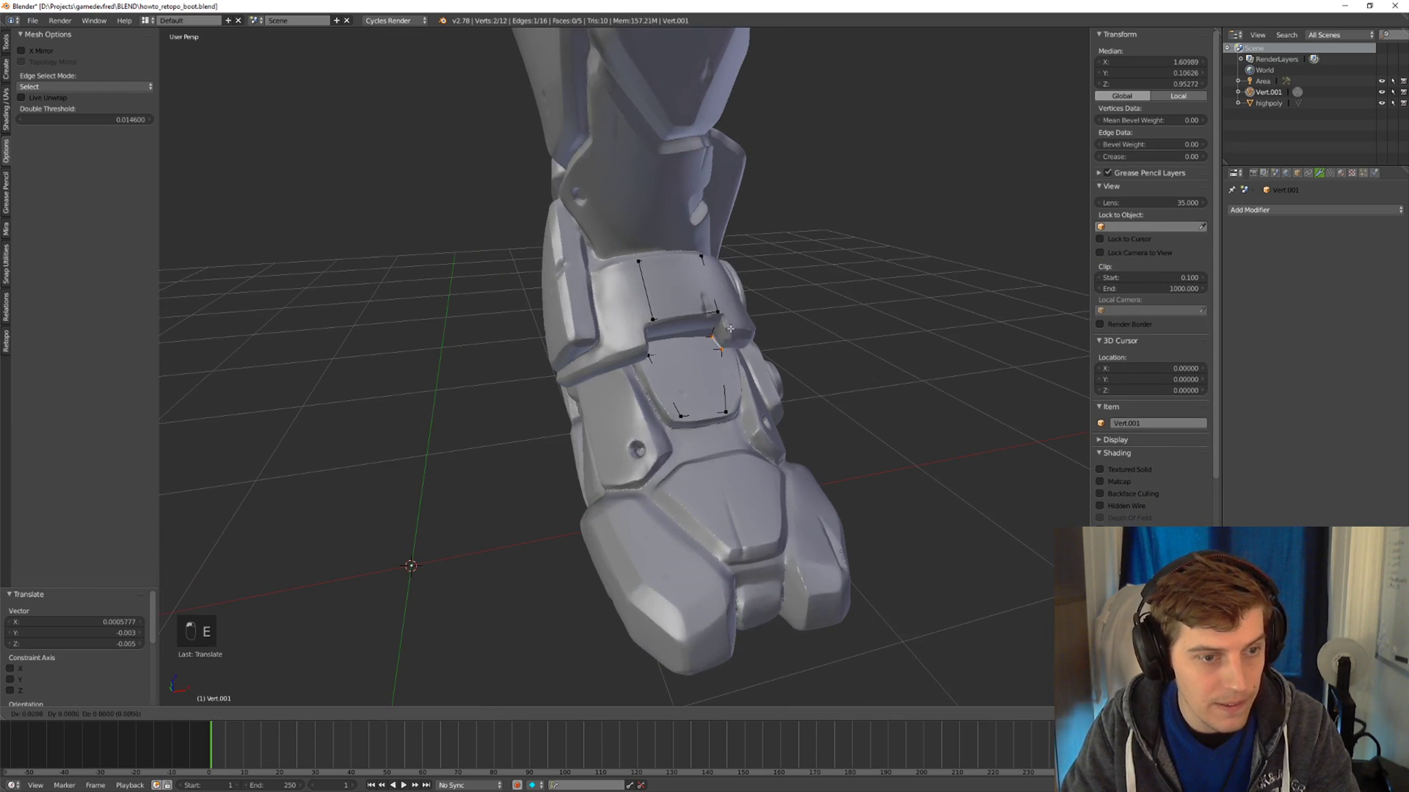
{"action": "left_click", "coordinate": [736, 309]}
{"action": "right_click_drag", "start_coordinate": [731, 325], "coordinate": [729, 331]}
Extrude the matching edge on the notch's left side into a wall face and nudge the notch's upper right corner vertex.
{"action": "mouse_move", "coordinate": [728, 331]}
{"action": "middle_mouse_down"}
{"action": "mouse_move", "coordinate": [660, 340]}
{"action": "mouse_move", "coordinate": [655, 321]}
{"action": "mouse_move", "coordinate": [729, 314]}
{"action": "middle_mouse_up"}
{"action": "key", "text": "e"}
{"action": "left_click", "coordinate": [658, 299]}
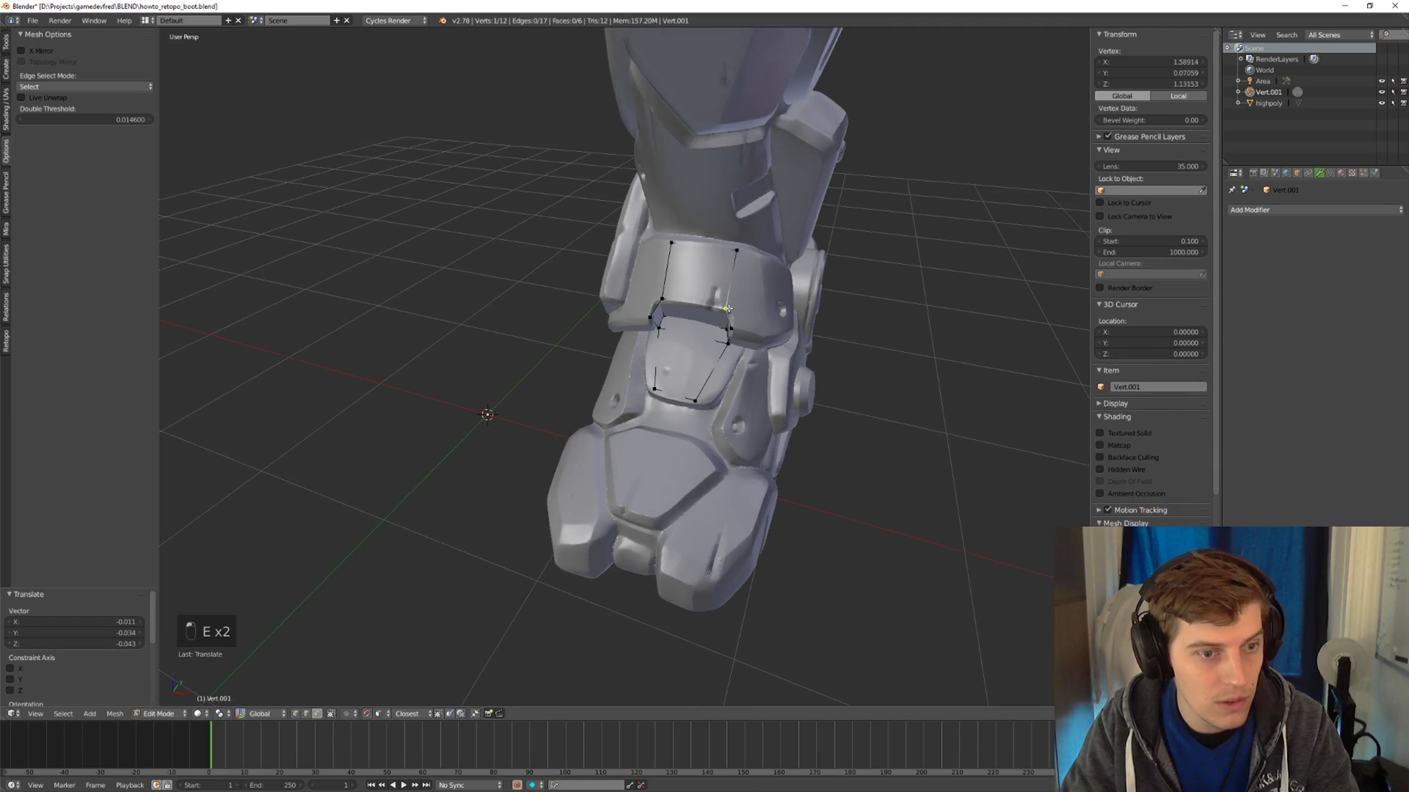
{"action": "left_click_drag", "start_coordinate": [727, 309], "coordinate": [731, 308]}
Extrude the notch's right outer edge sideways along the ankle cuff's lower rim and fit the new edge to the surface.
{"action": "left_click", "coordinate": [731, 328], "text": "shift"}
{"action": "key", "text": "e"}
{"action": "left_click", "coordinate": [807, 330]}
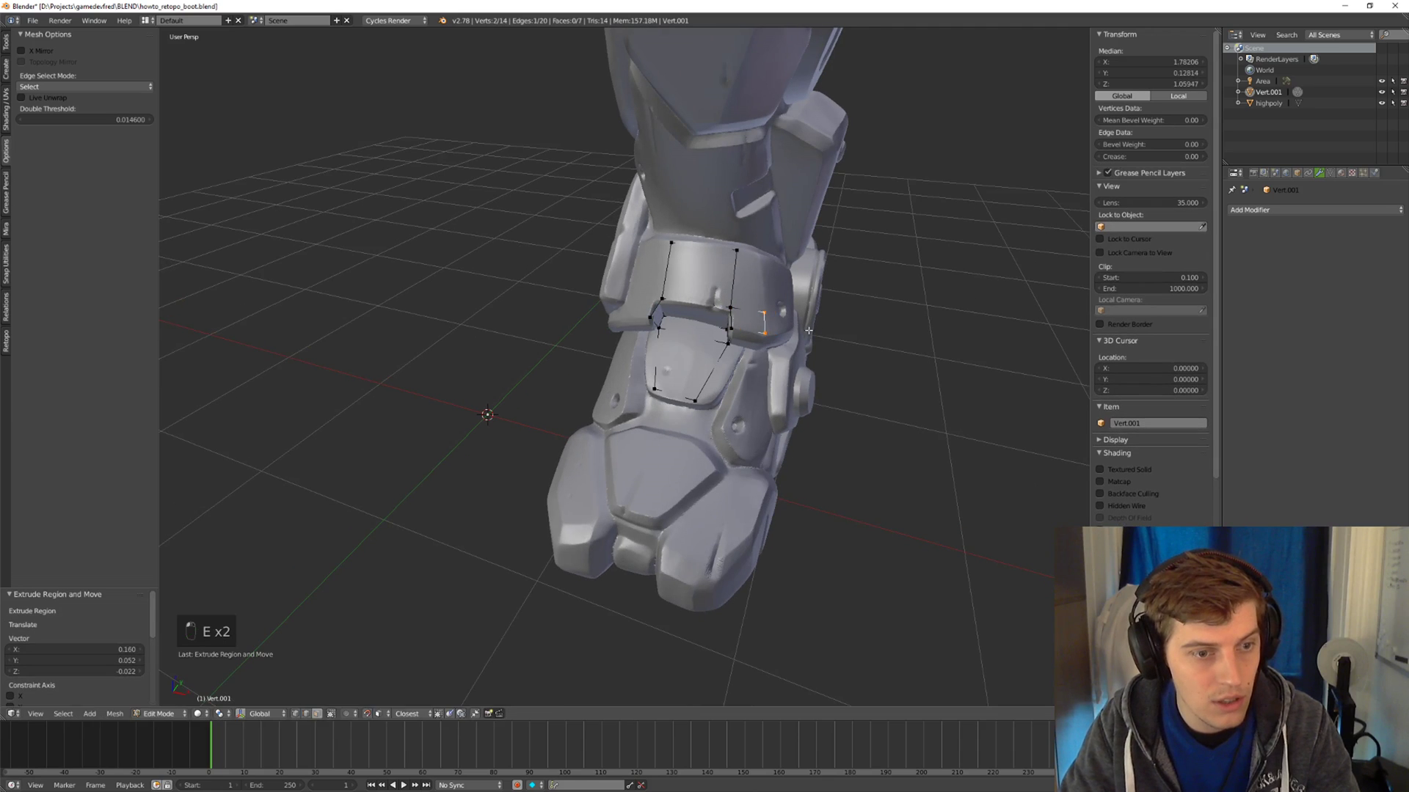
{"action": "key", "text": "g"}
{"action": "left_click", "coordinate": [777, 317]}
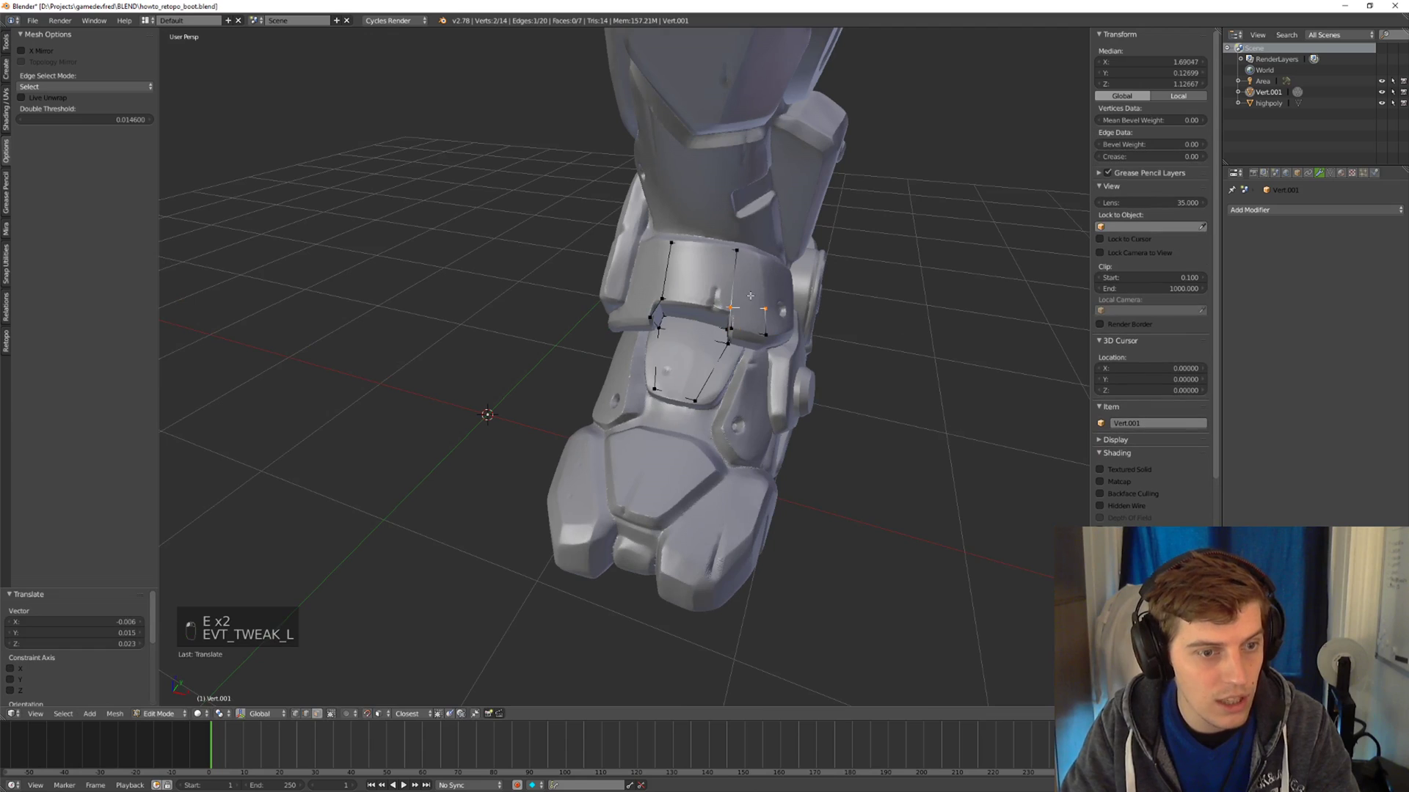
Extrude the upper edge of the cuff's new right-hand face to the top rim, merging it with the centre face.
{"action": "key", "text": "e"}
{"action": "left_click", "coordinate": [768, 218]}
{"action": "key", "text": "g"}
{"action": "left_click", "coordinate": [768, 257]}
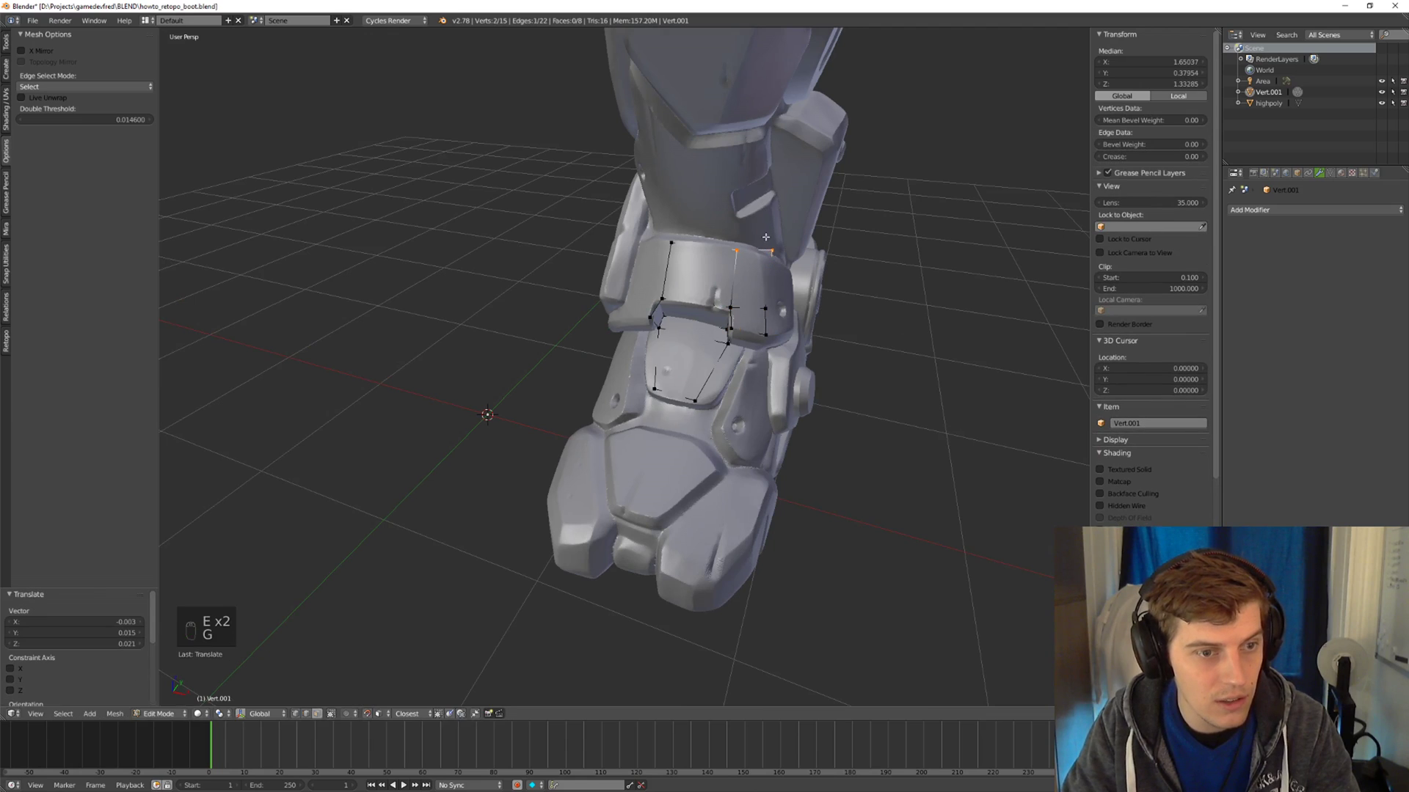
Extrude the notch's left outer edge sideways along the ankle cuff's lower rim.
{"action": "middle_click_drag", "start_coordinate": [758, 257], "coordinate": [690, 308]}
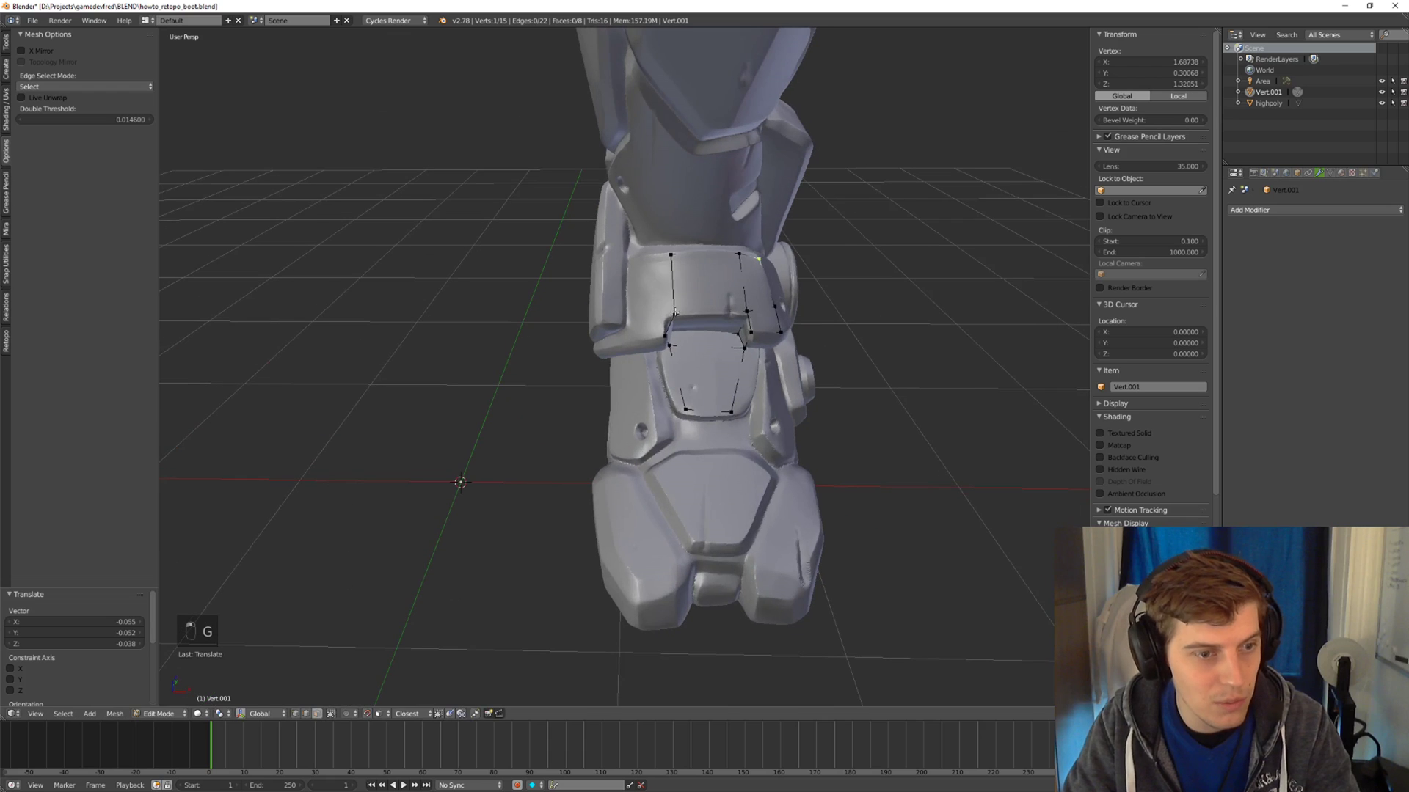
{"action": "right_click", "coordinate": [666, 326]}
{"action": "key", "text": "e"}
{"action": "left_click", "coordinate": [638, 326]}
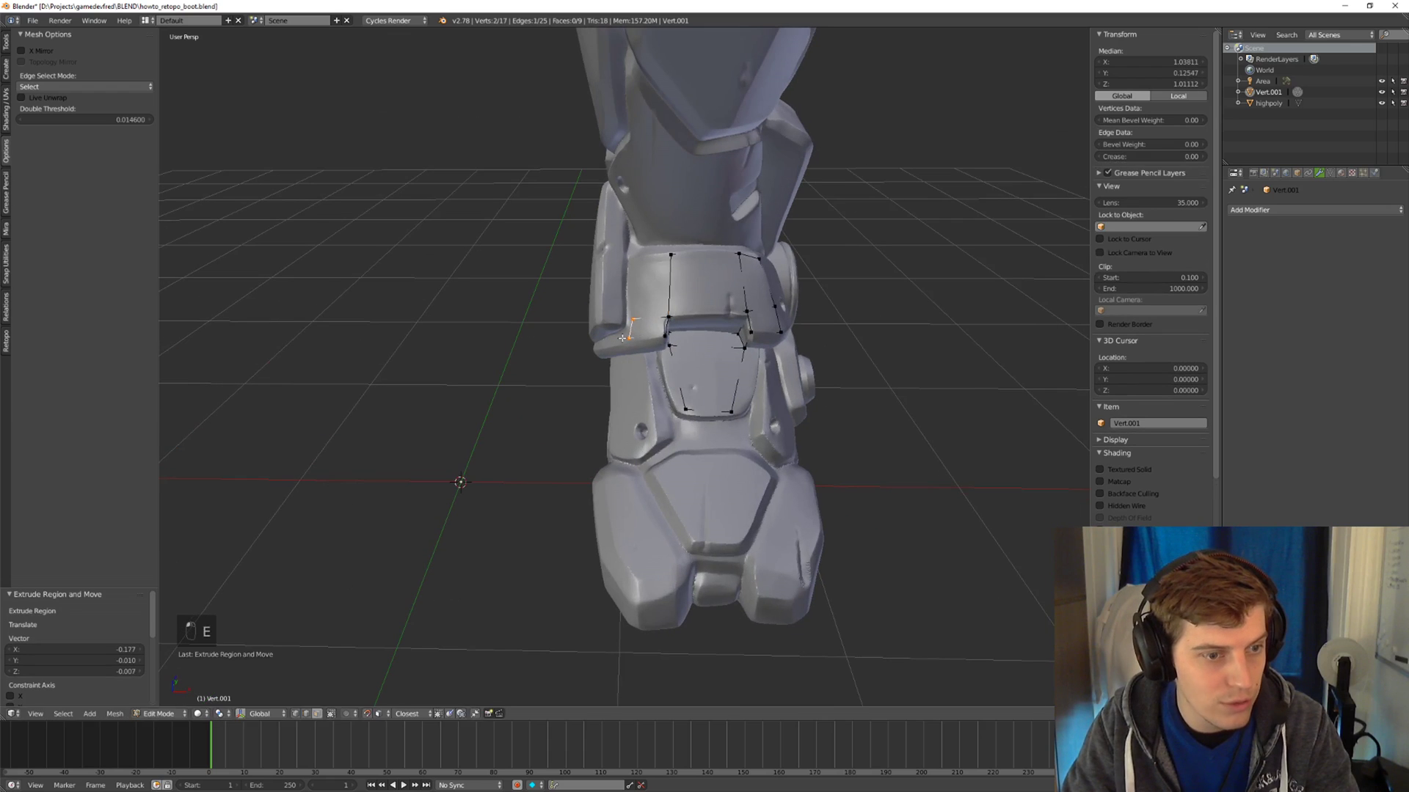
Extrude the upper edge of the cuff's left-hand face up to the top rim to complete the left strip.
{"action": "right_click", "coordinate": [644, 320]}
{"action": "right_click", "coordinate": [668, 317], "text": "shift"}
{"action": "key", "text": "e"}
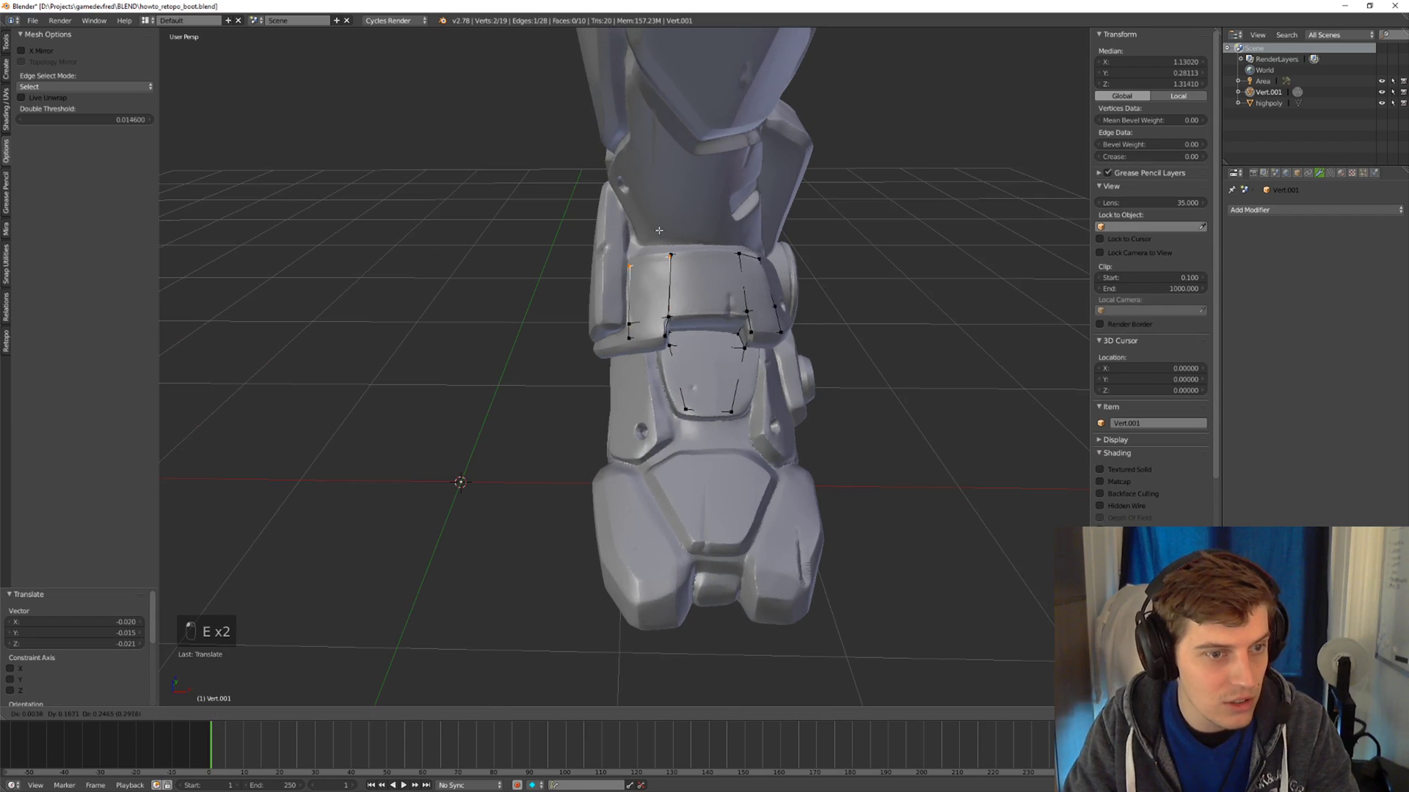
{"action": "left_click", "coordinate": [658, 228]}
Reposition the two inner vertices on the cuff's top rim and the notch's upper right corner vertex.
{"action": "middle_click_drag", "start_coordinate": [658, 228], "coordinate": [673, 251]}
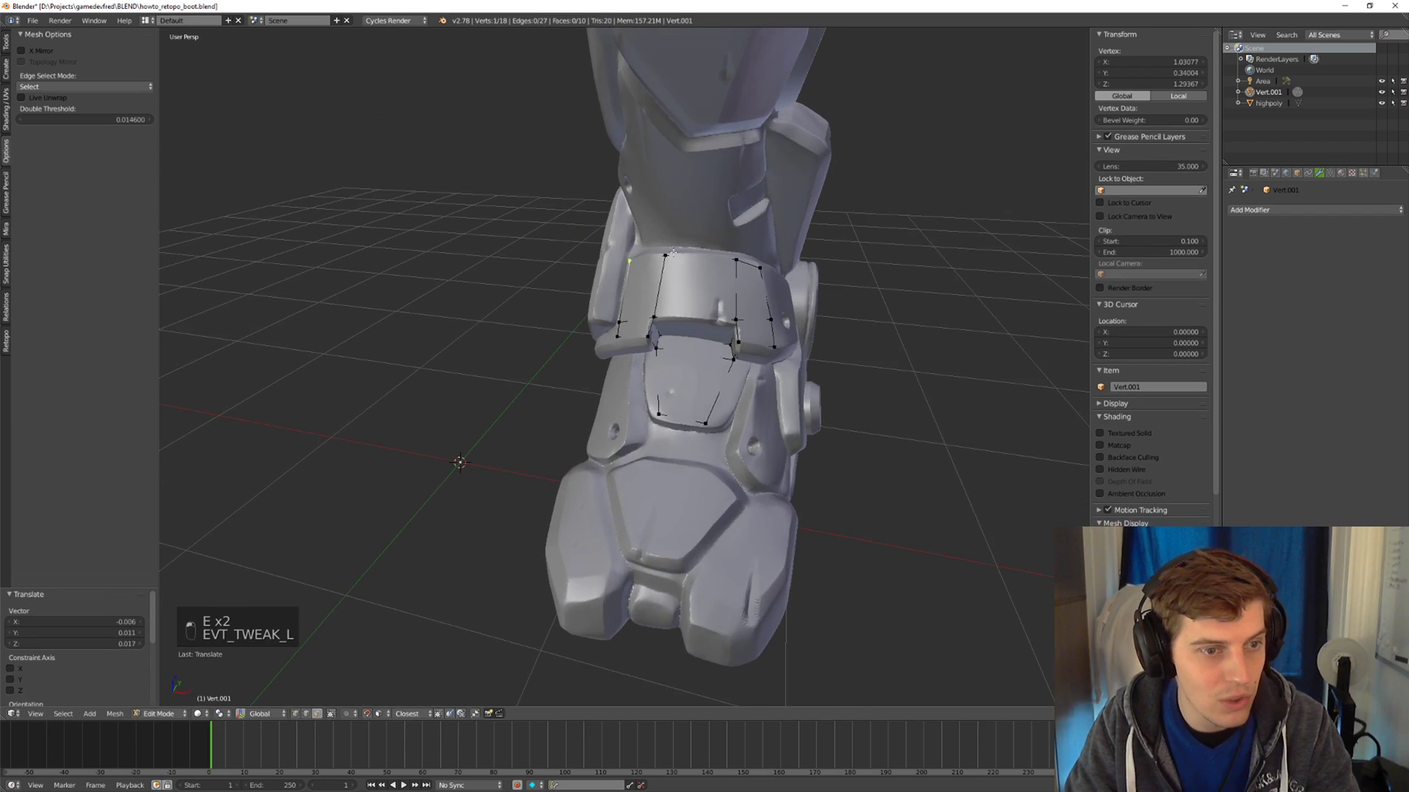
{"action": "left_click_drag", "start_coordinate": [674, 251], "coordinate": [664, 255]}
{"action": "middle_click_drag", "start_coordinate": [664, 255], "coordinate": [735, 261]}
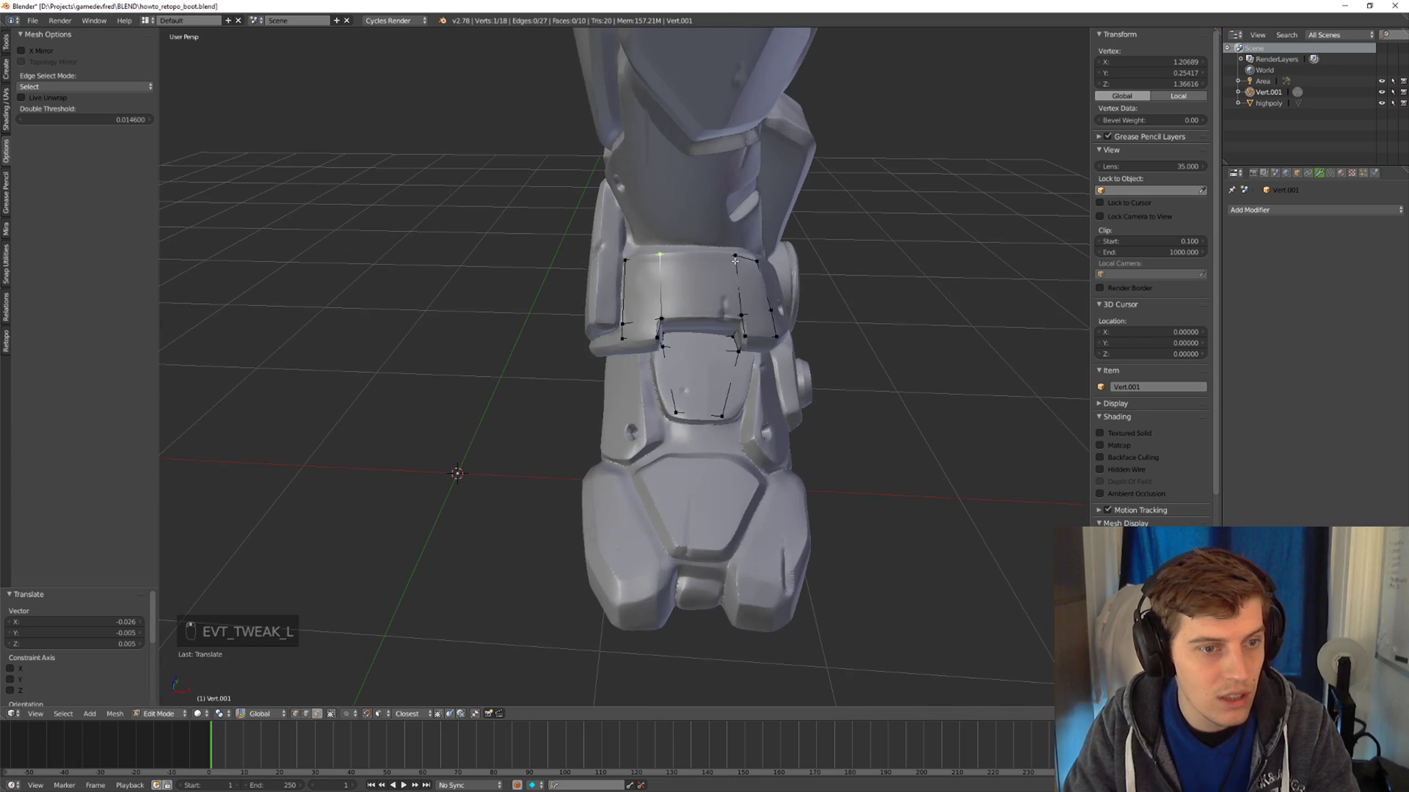
{"action": "left_click_drag", "start_coordinate": [735, 261], "coordinate": [735, 257]}
{"action": "middle_click_drag", "start_coordinate": [735, 257], "coordinate": [749, 328]}
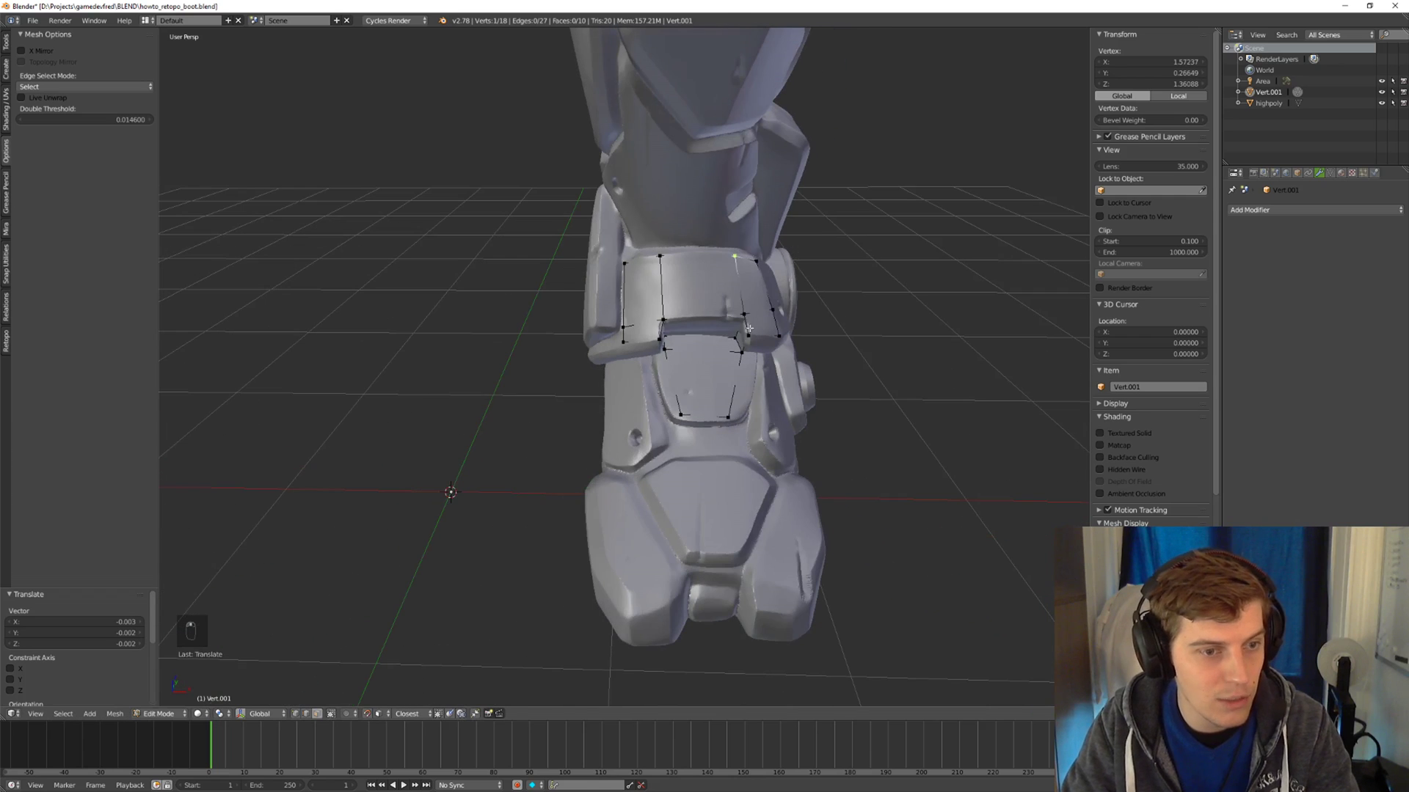
{"action": "left_click_drag", "start_coordinate": [748, 310], "coordinate": [752, 312]}
{"action": "middle_click_drag", "start_coordinate": [752, 313], "coordinate": [793, 234]}
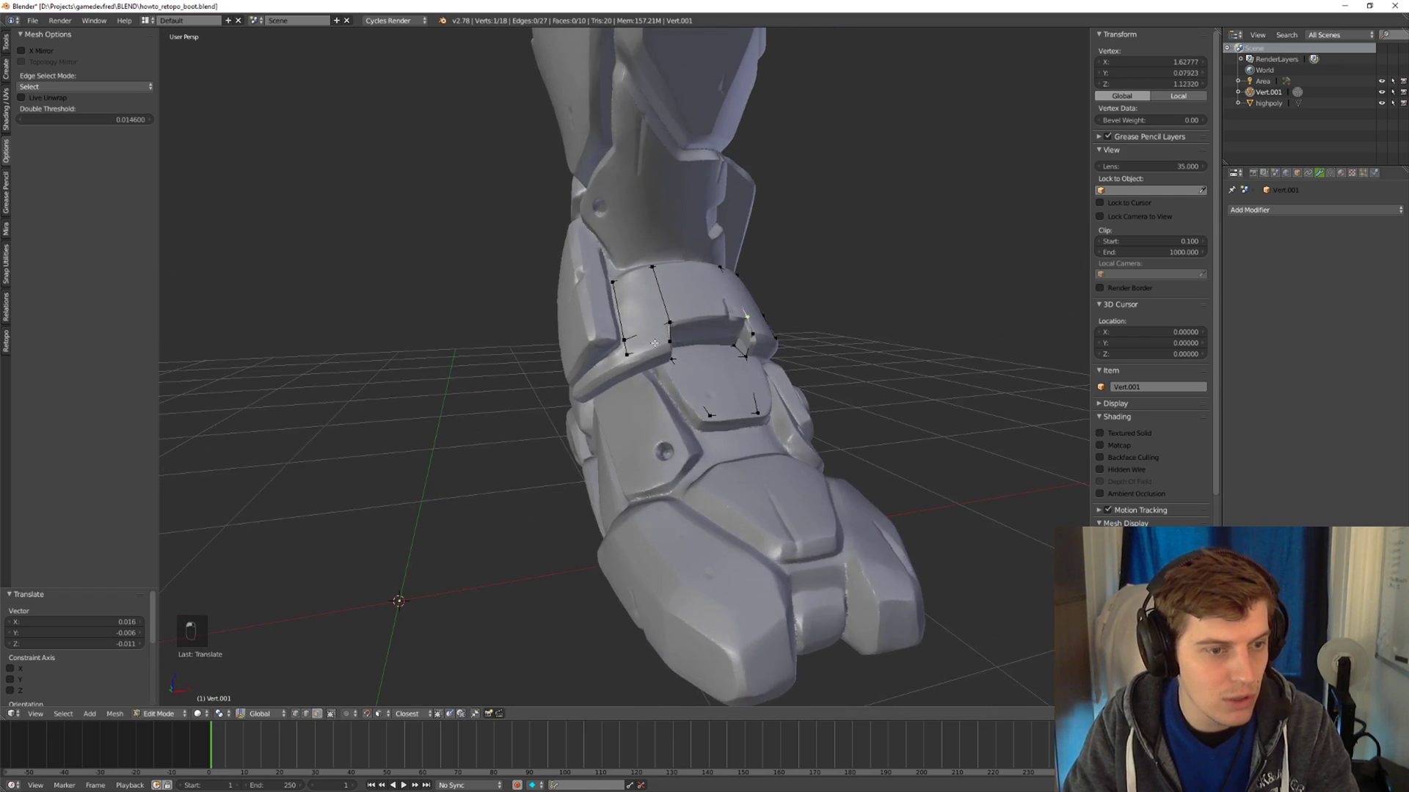
Extrude the cuff's lower left edge under the rim to meet the instep plate and adjust its outer vertex.
{"action": "left_click", "coordinate": [644, 347]}
{"action": "middle_click_drag", "start_coordinate": [644, 347], "coordinate": [660, 383]}
{"action": "key", "text": "e"}
{"action": "left_click", "coordinate": [675, 385]}
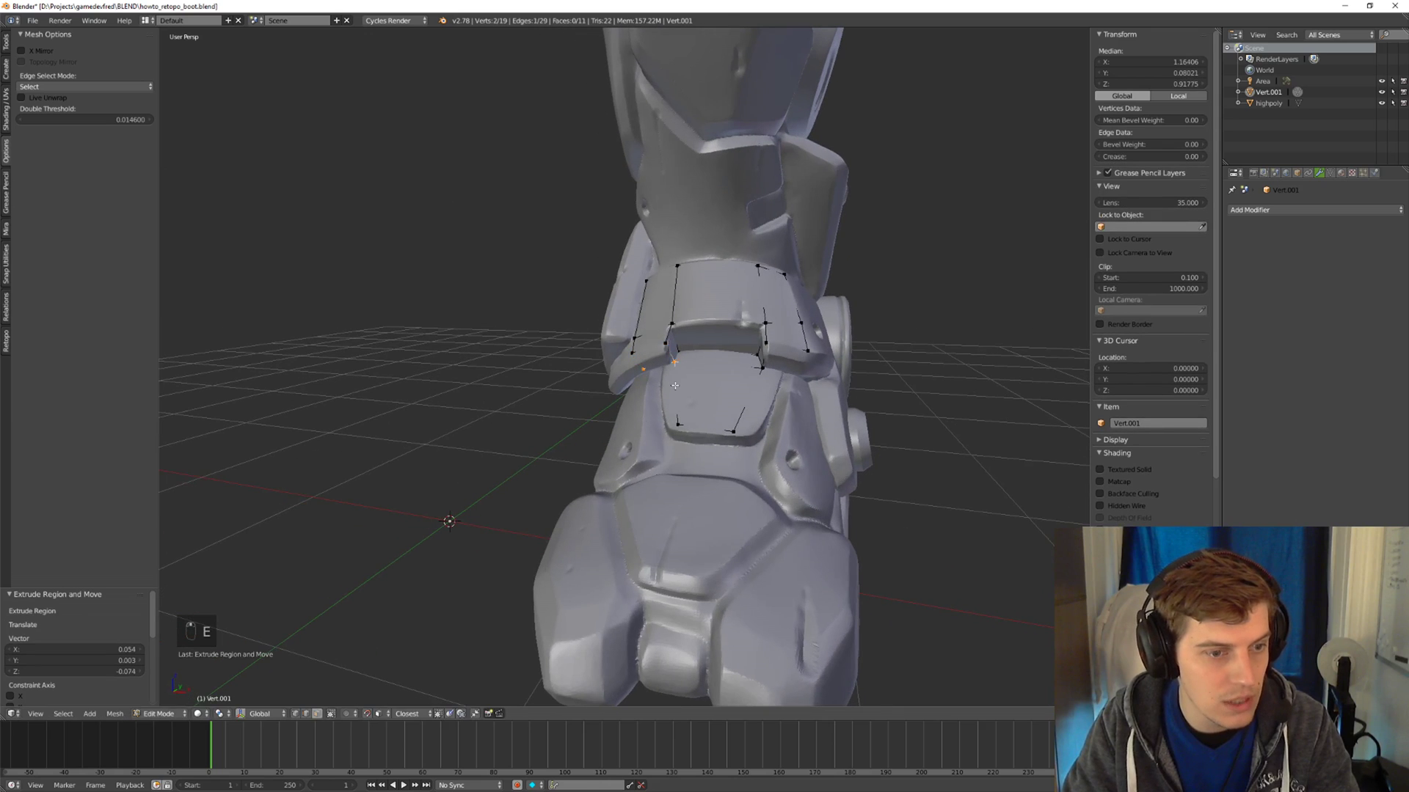
{"action": "left_click_drag", "start_coordinate": [646, 365], "coordinate": [648, 366]}
{"action": "middle_click_drag", "start_coordinate": [647, 367], "coordinate": [655, 381]}
{"action": "left_click_drag", "start_coordinate": [655, 381], "coordinate": [650, 371]}
Fit the instep plate's lower corner vertices and the cuff's upper right vertex to the high-poly surface.
{"action": "middle_click_drag", "start_coordinate": [650, 371], "coordinate": [766, 325]}
{"action": "right_click", "coordinate": [745, 423]}
{"action": "key", "text": "g"}
{"action": "left_click", "coordinate": [746, 423]}
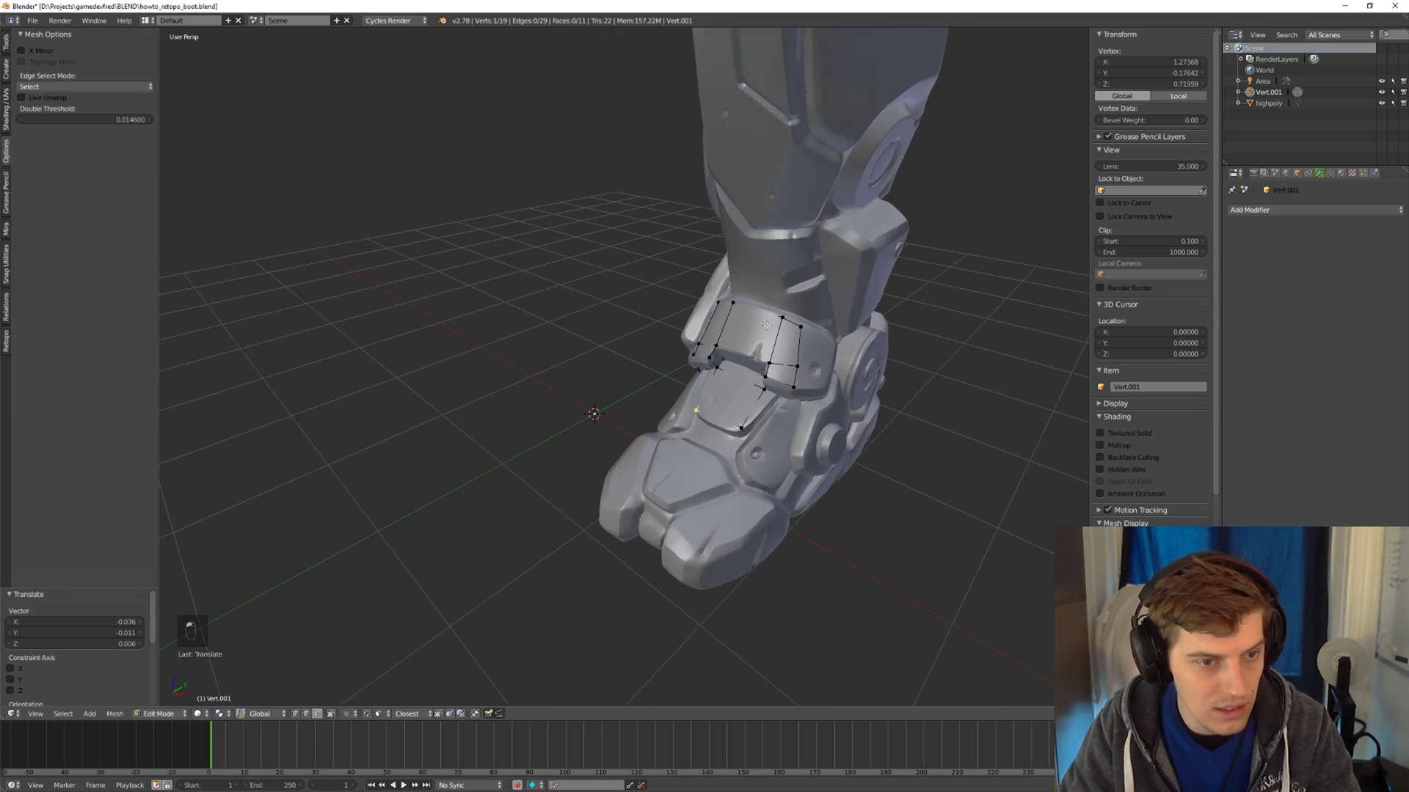
{"action": "middle_click_drag", "start_coordinate": [785, 382], "coordinate": [800, 334]}
{"action": "left_click_drag", "start_coordinate": [801, 328], "coordinate": [810, 330]}
{"action": "middle_click_drag", "start_coordinate": [810, 330], "coordinate": [751, 354]}
Add a horizontal loop cut across the ankle cuff and a vertical loop cut through the centre of the cuff and instep.
{"action": "key", "text": "ctrl+r"}
{"action": "left_click", "coordinate": [772, 336]}
{"action": "left_click", "coordinate": [771, 336]}
{"action": "key", "text": "ctrl+r"}
{"action": "left_click", "coordinate": [740, 335]}
{"action": "left_click", "coordinate": [741, 335]}
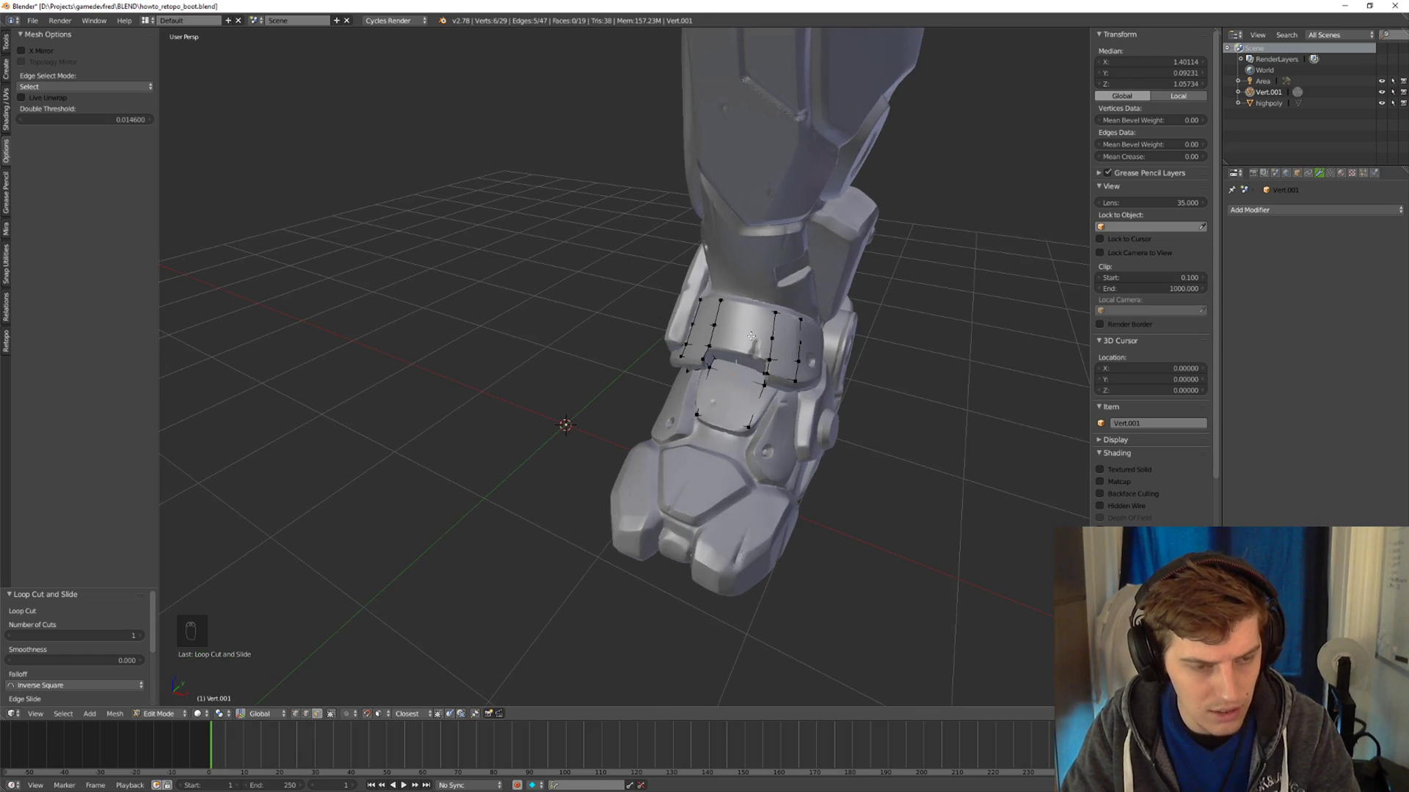
Try a vertical loop cut through the cuff's right-hand strip and undo it.
{"action": "key", "text": "ctrl+r"}
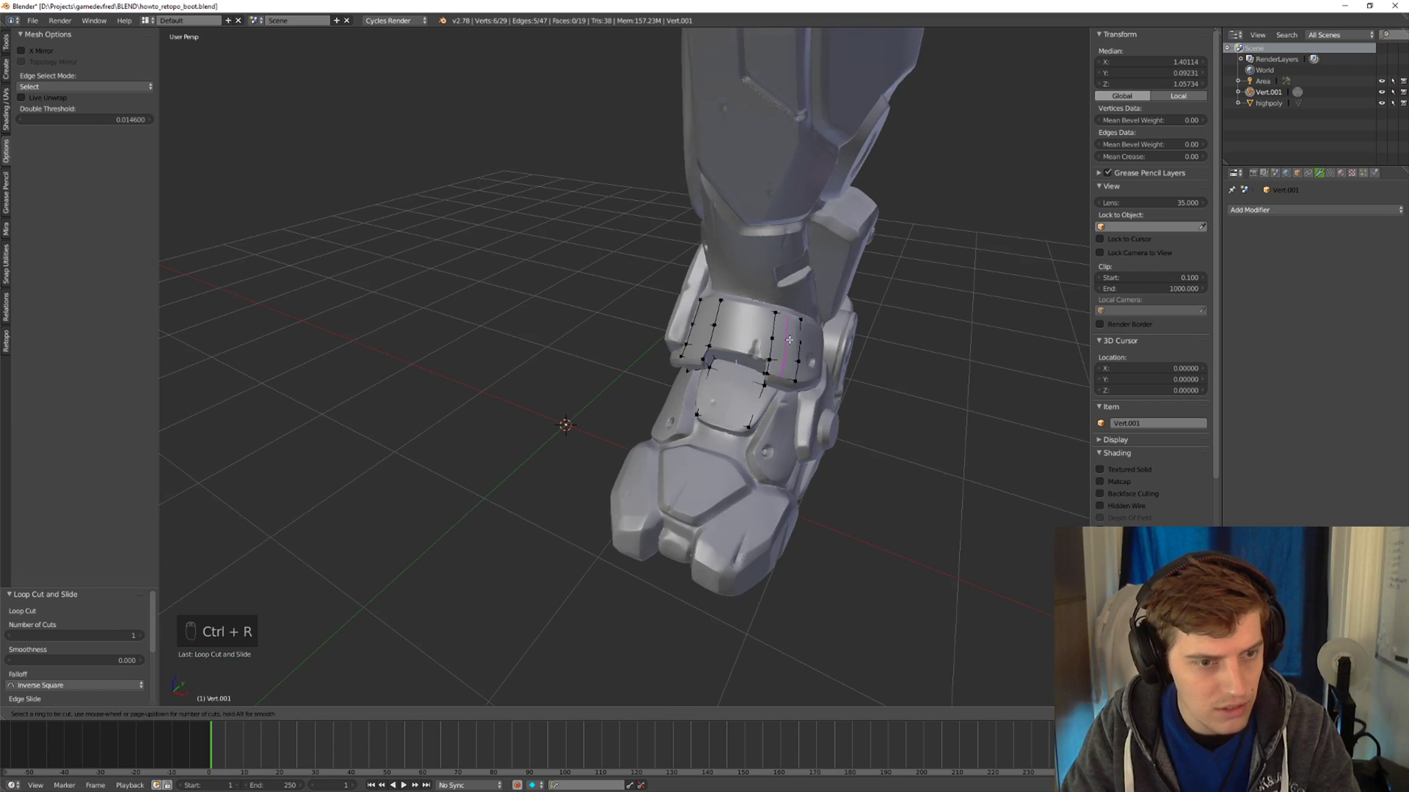
{"action": "left_click", "coordinate": [789, 340]}
{"action": "left_click", "coordinate": [614, 544]}
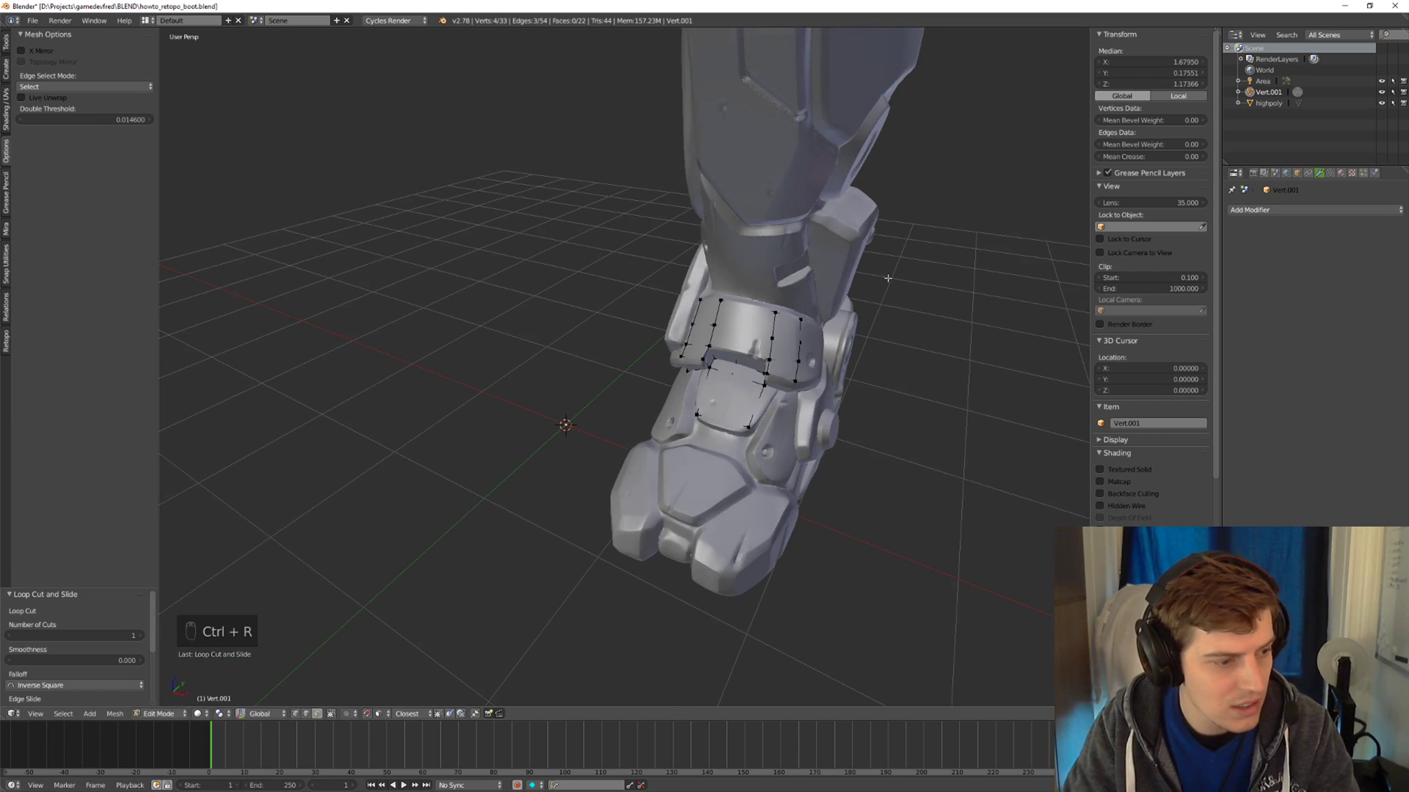
{"action": "key", "text": "ctrl+z"}
Select the central edge loop running down the cuff and instep and nudge it so it snaps onto the boot surface.
{"action": "middle_click_drag", "start_coordinate": [791, 280], "coordinate": [756, 306]}
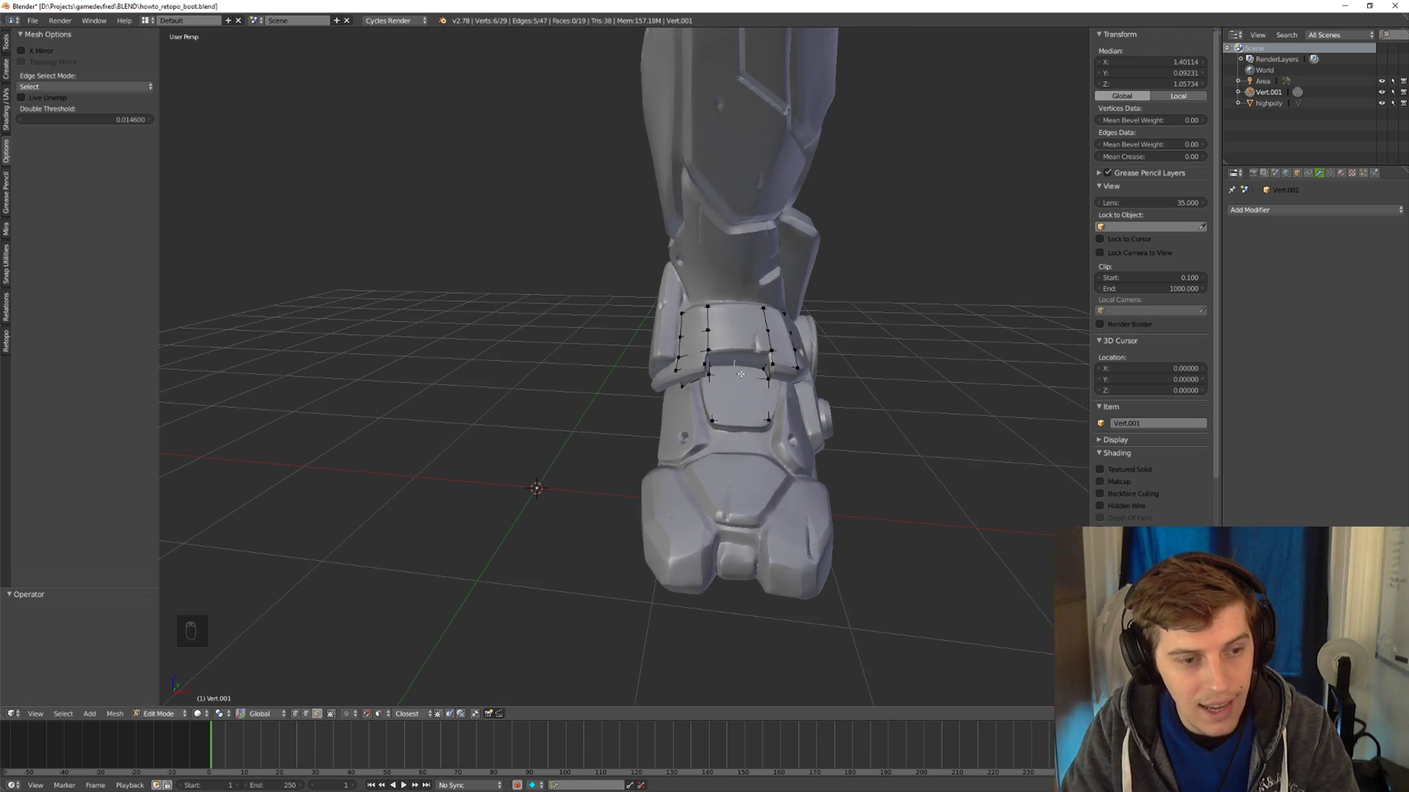
{"action": "middle_click_drag", "start_coordinate": [751, 384], "coordinate": [744, 417]}
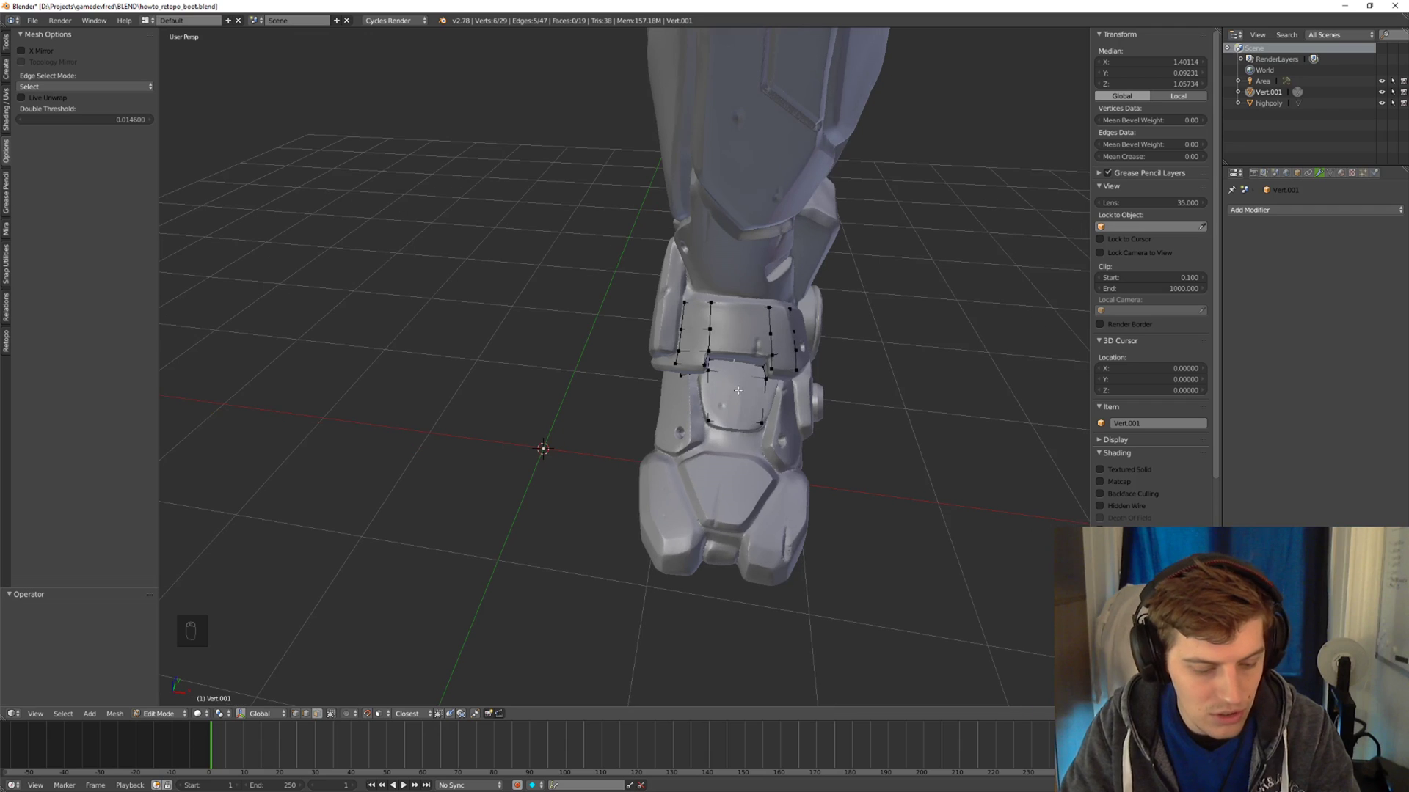
{"action": "right_click", "coordinate": [741, 390], "text": "alt"}
{"action": "key", "text": "g"}
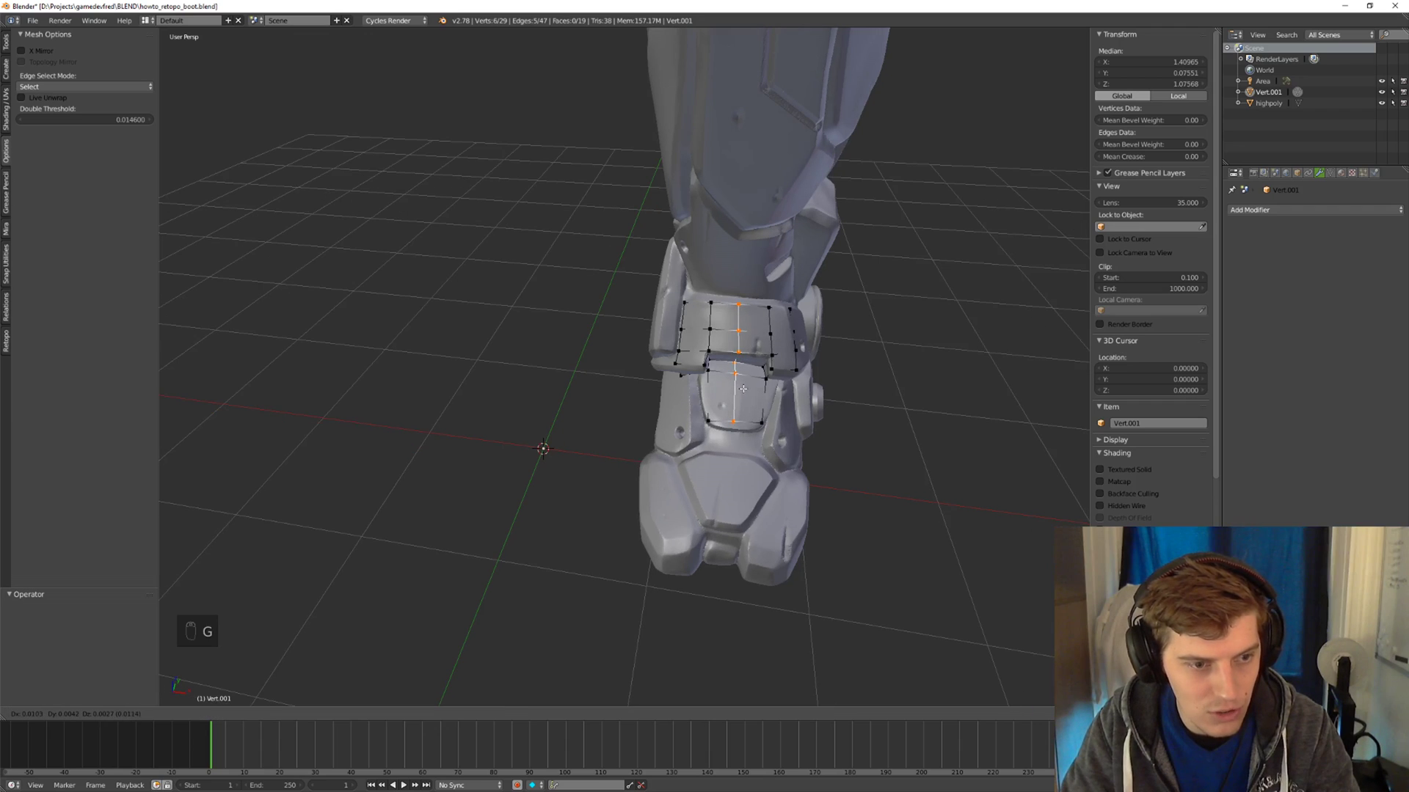
{"action": "left_click", "coordinate": [742, 389]}
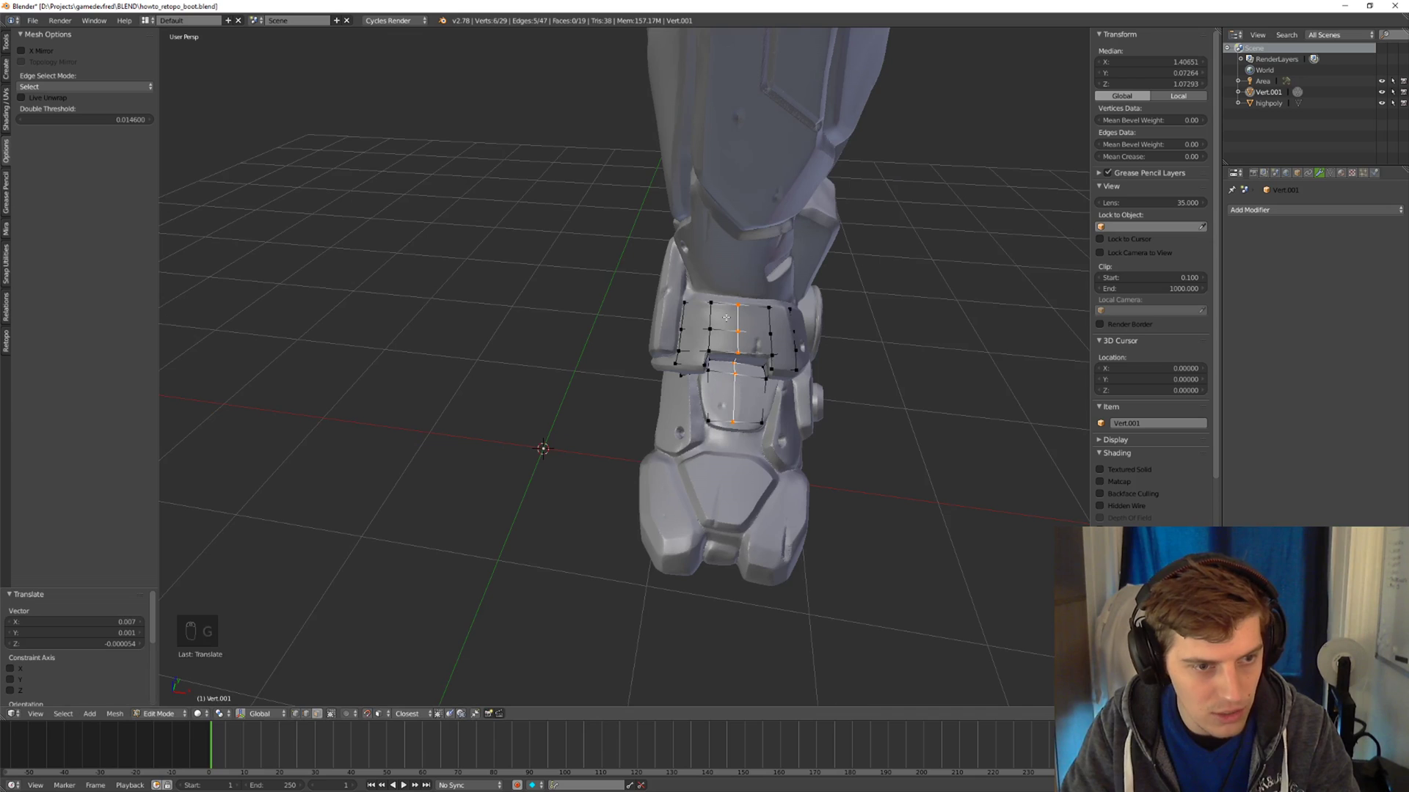
Reposition a vertex on the instep plate's lower edge to match the plate outline.
{"action": "middle_click_drag", "start_coordinate": [756, 390], "coordinate": [804, 404]}
{"action": "right_click", "coordinate": [721, 428]}
{"action": "key", "text": "g"}
{"action": "left_click", "coordinate": [721, 428]}
Duplicate a face from the cuff's top row onto the front shin plate and shift the copy's left edge.
{"action": "right_click", "coordinate": [754, 411]}
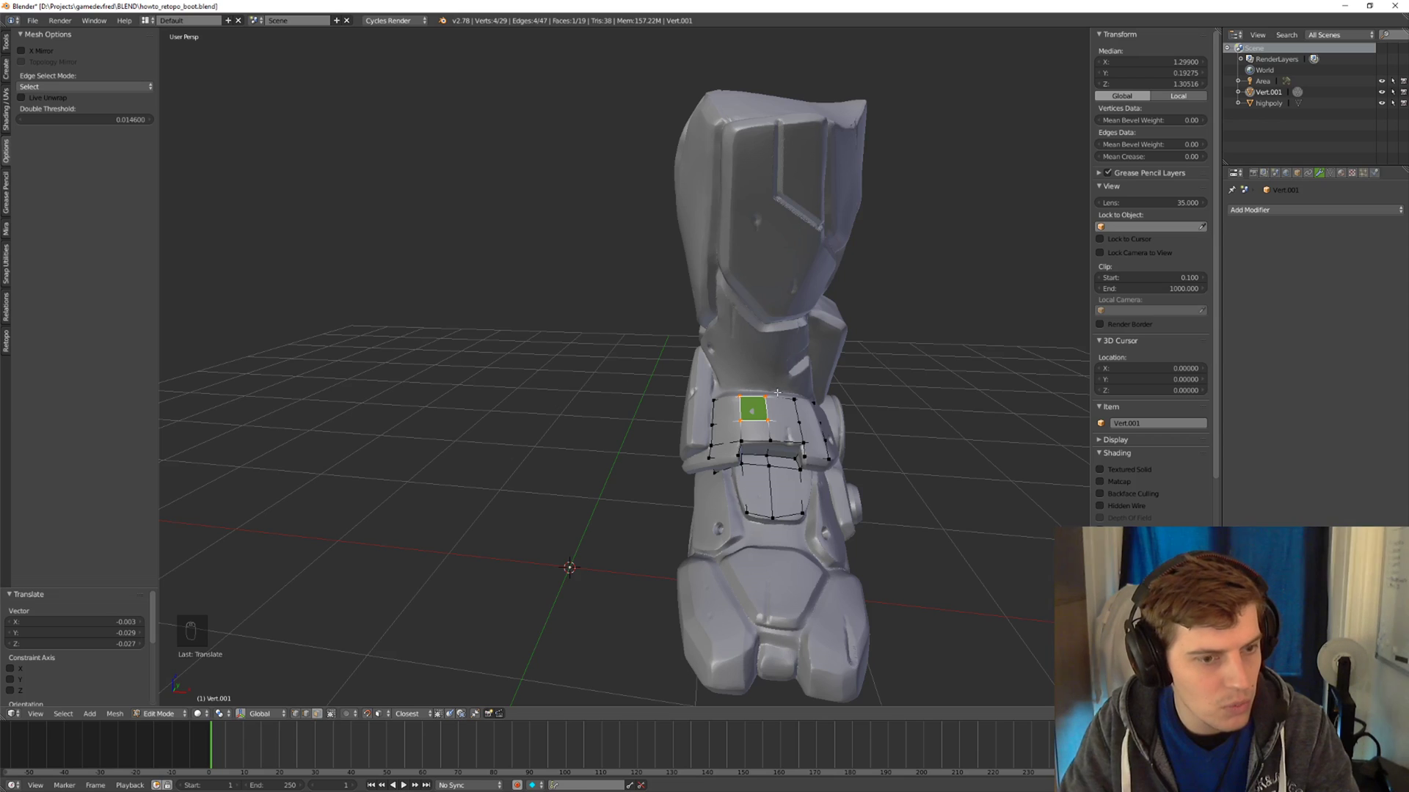
{"action": "middle_click_drag", "start_coordinate": [745, 374], "coordinate": [762, 397]}
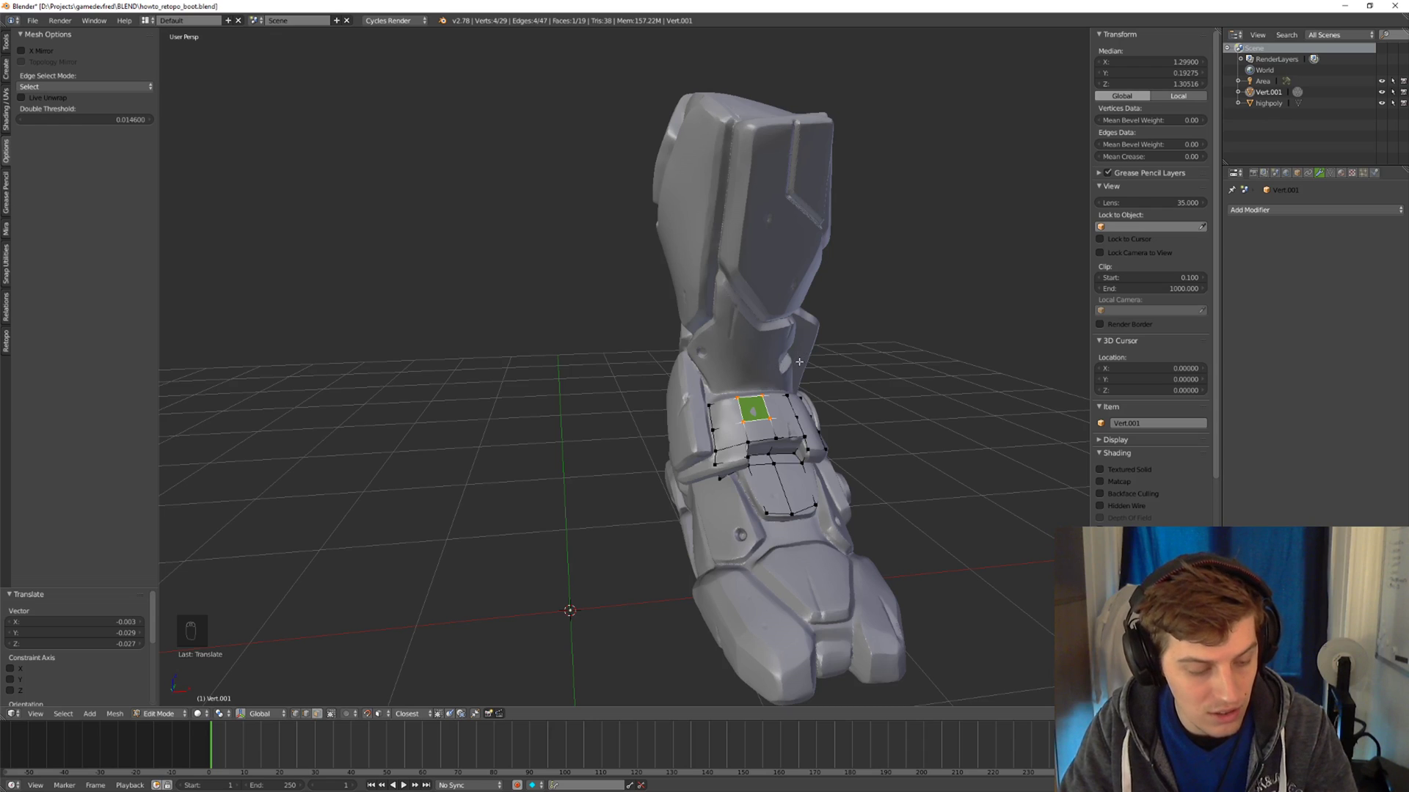
{"action": "key", "text": "shift+d"}
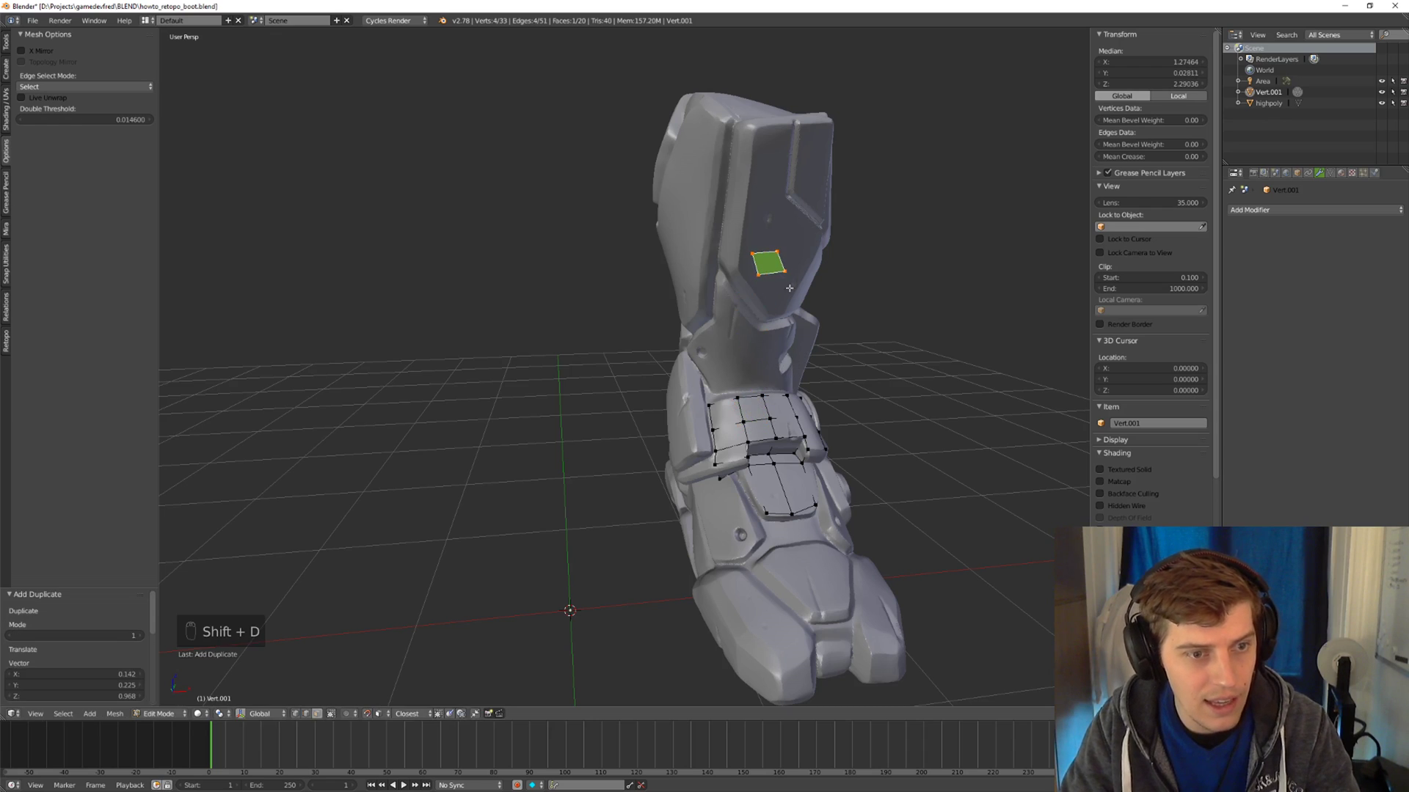
{"action": "left_click", "coordinate": [769, 277]}
{"action": "middle_click_drag", "start_coordinate": [769, 277], "coordinate": [760, 265]}
{"action": "left_click_drag", "start_coordinate": [759, 266], "coordinate": [756, 261]}
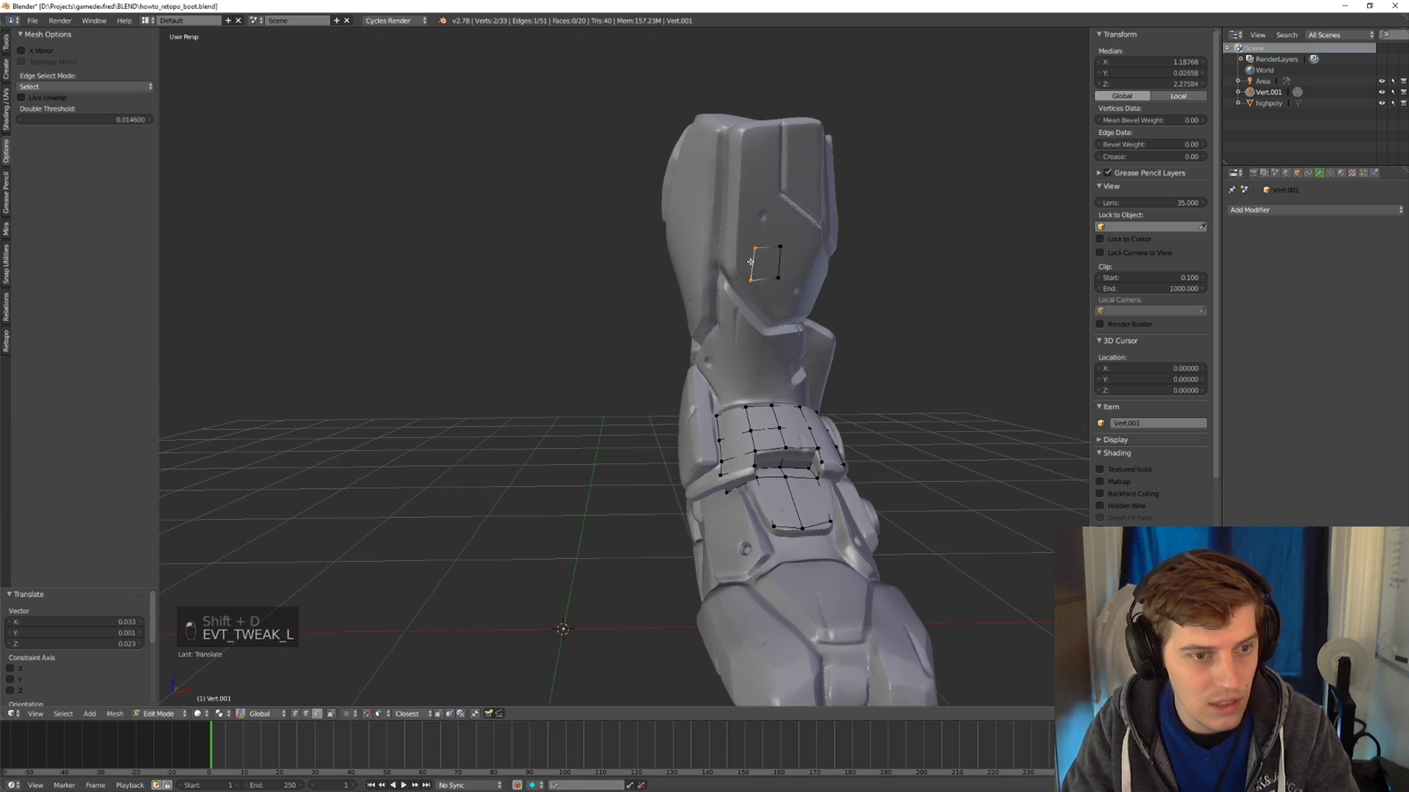
Nudge the left edge of the shin-plate face and extrude it in successive segments across the adjacent side of the boot shaft.
{"action": "middle_click_drag", "start_coordinate": [756, 261], "coordinate": [758, 257]}
{"action": "left_click_drag", "start_coordinate": [757, 257], "coordinate": [760, 254]}
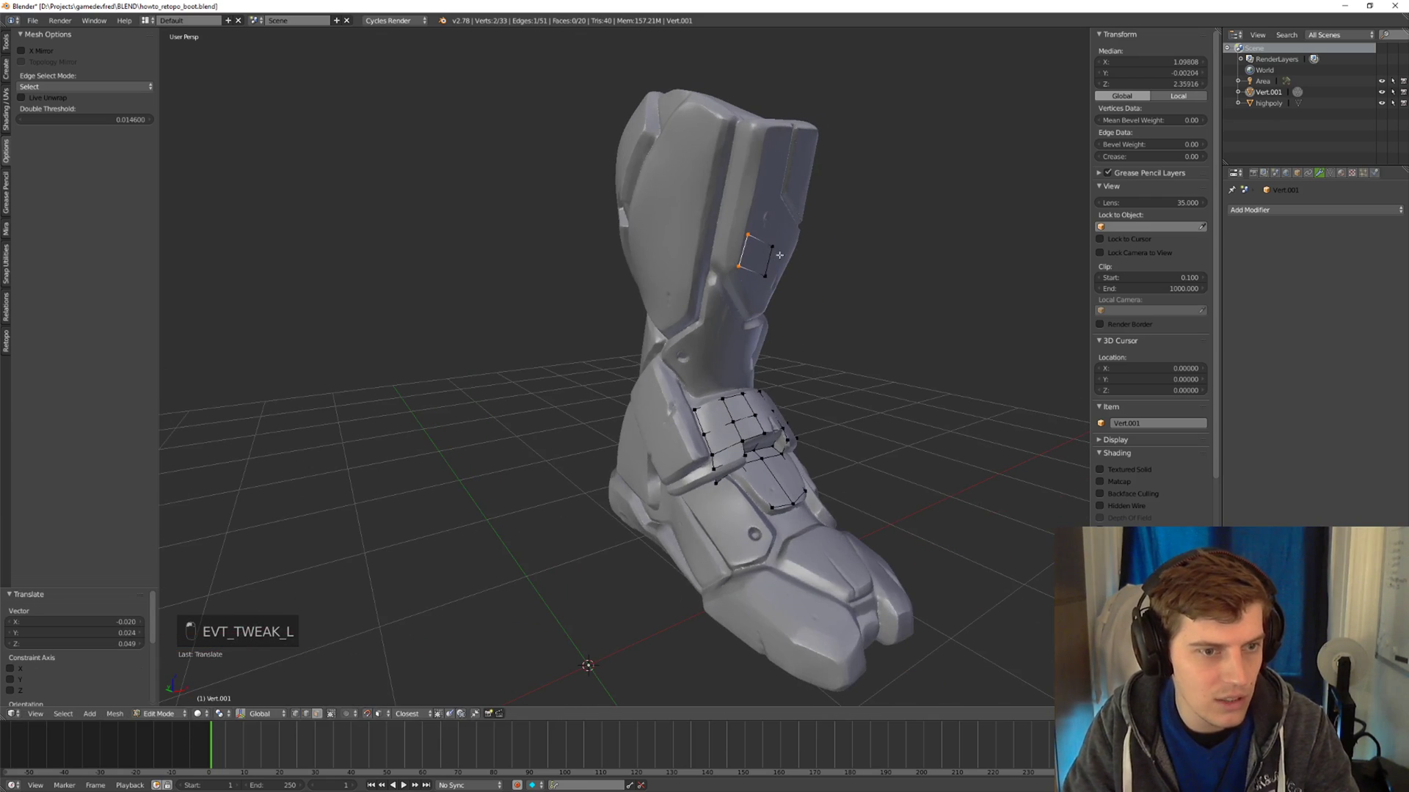
{"action": "key", "text": "e"}
{"action": "left_click", "coordinate": [715, 235]}
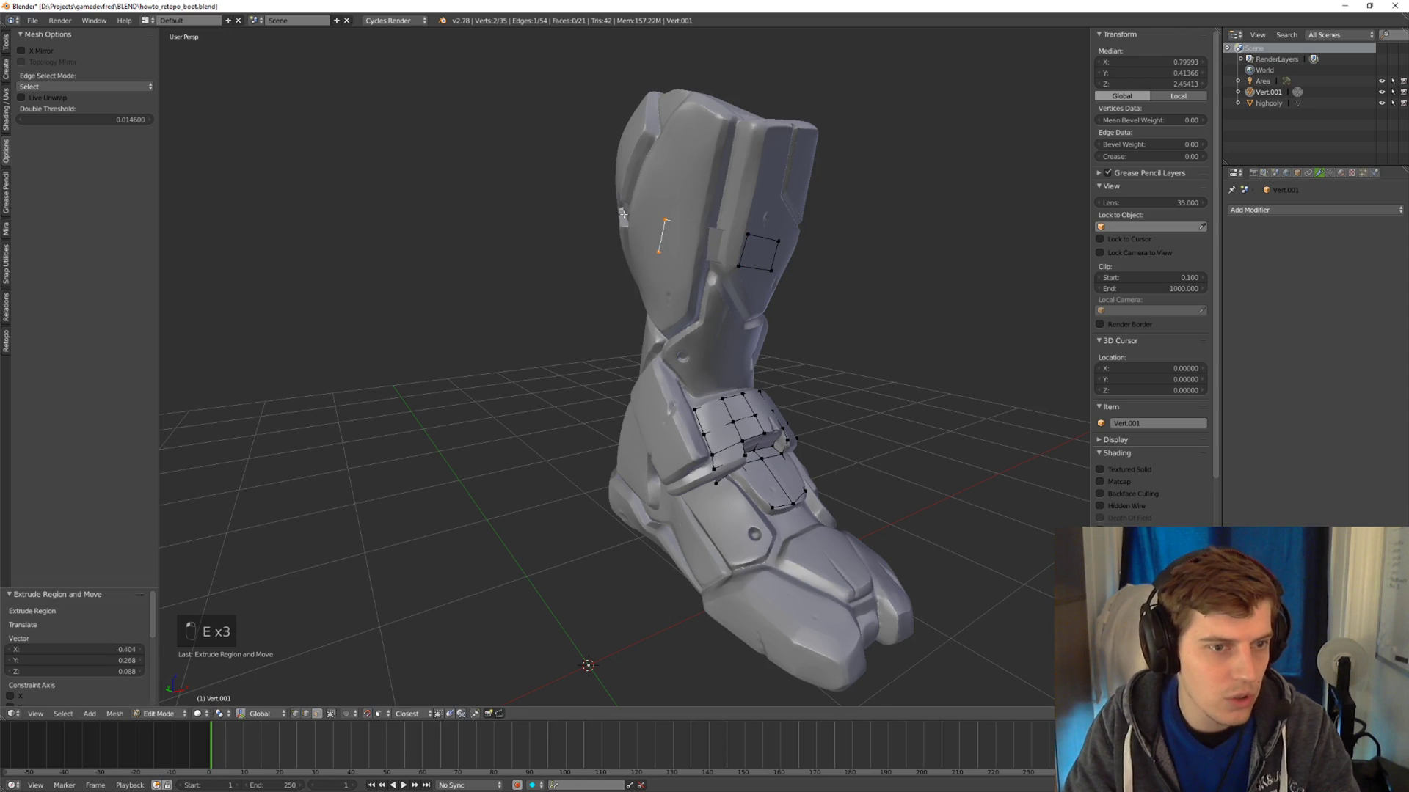
{"action": "middle_click_drag", "start_coordinate": [715, 235], "coordinate": [718, 223]}
{"action": "key", "text": "e"}
{"action": "left_click", "coordinate": [634, 204]}
{"action": "middle_click_drag", "start_coordinate": [635, 203], "coordinate": [620, 176]}
{"action": "key", "text": "e"}
{"action": "left_click", "coordinate": [584, 171]}
Continue extruding the strip around the back of the shaft and adjust its end vertices above the round disc.
{"action": "key", "text": "e"}
{"action": "left_click", "coordinate": [452, 187]}
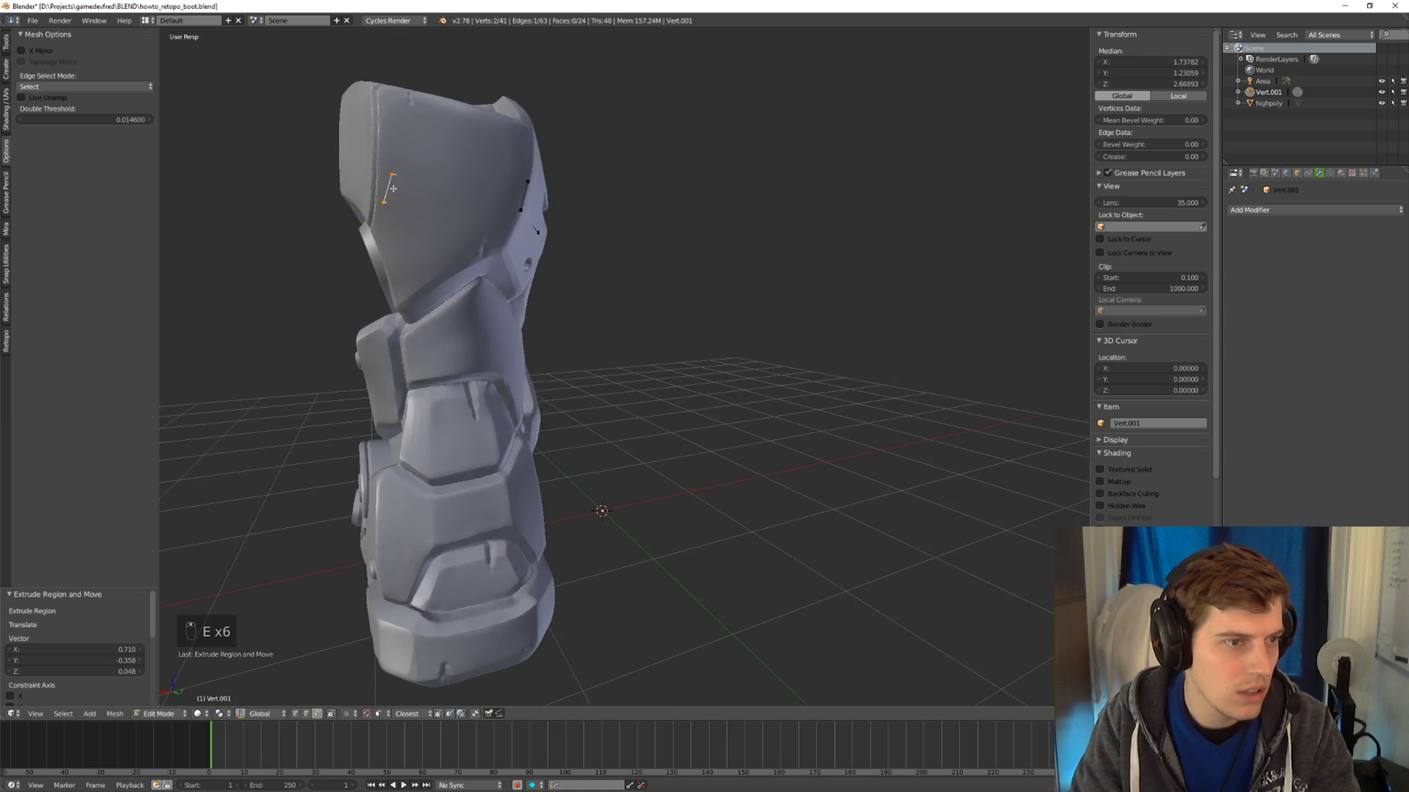
{"action": "middle_click_drag", "start_coordinate": [451, 187], "coordinate": [510, 193]}
{"action": "key", "text": "e"}
{"action": "left_click", "coordinate": [400, 187]}
{"action": "middle_click_drag", "start_coordinate": [399, 187], "coordinate": [732, 231]}
{"action": "right_click_drag", "start_coordinate": [726, 231], "coordinate": [725, 268]}
{"action": "right_click_drag", "start_coordinate": [732, 259], "coordinate": [719, 237]}
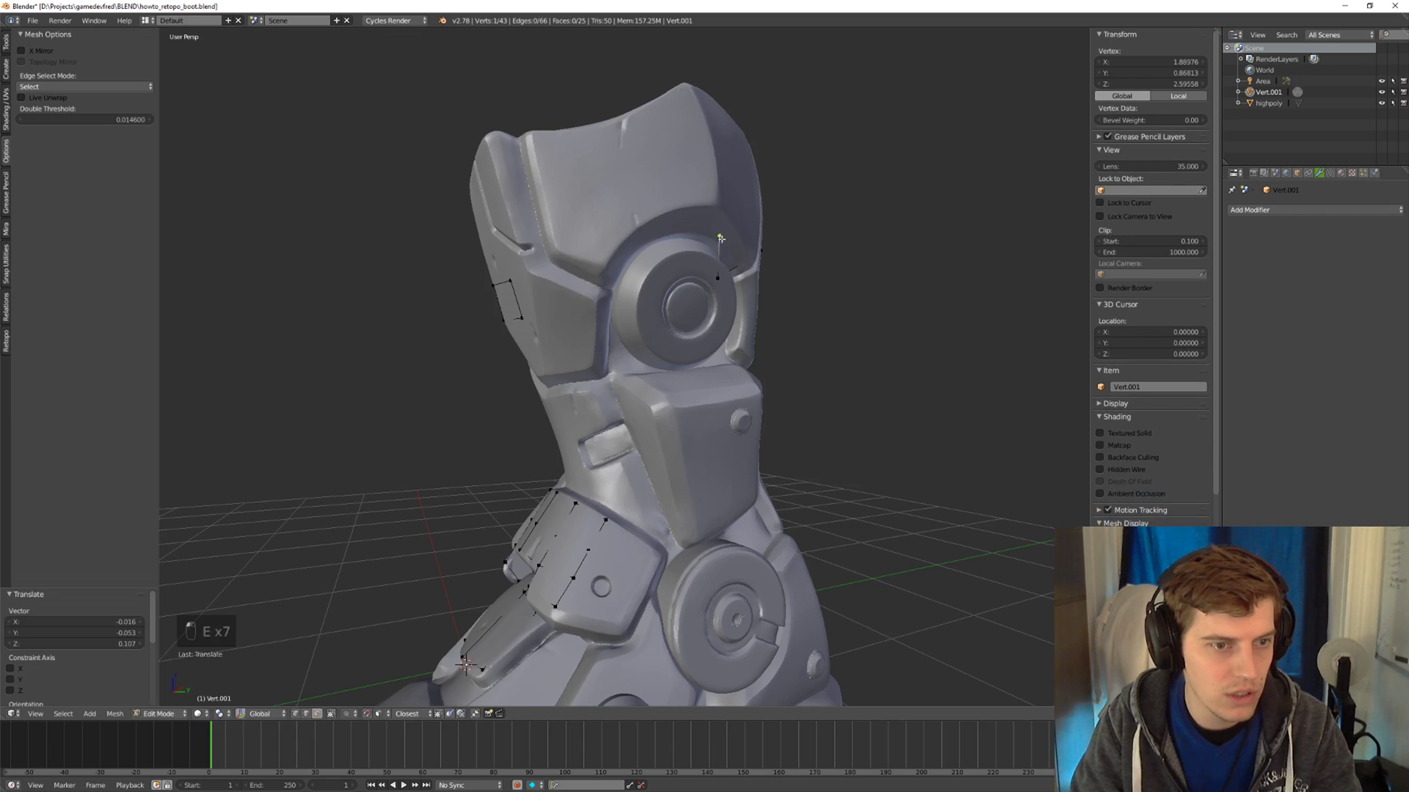
Extrude the strip's end edge past the disc and forward to the corner of the front shin plate.
{"action": "right_click", "coordinate": [719, 257]}
{"action": "key", "text": "e"}
{"action": "left_click", "coordinate": [603, 288]}
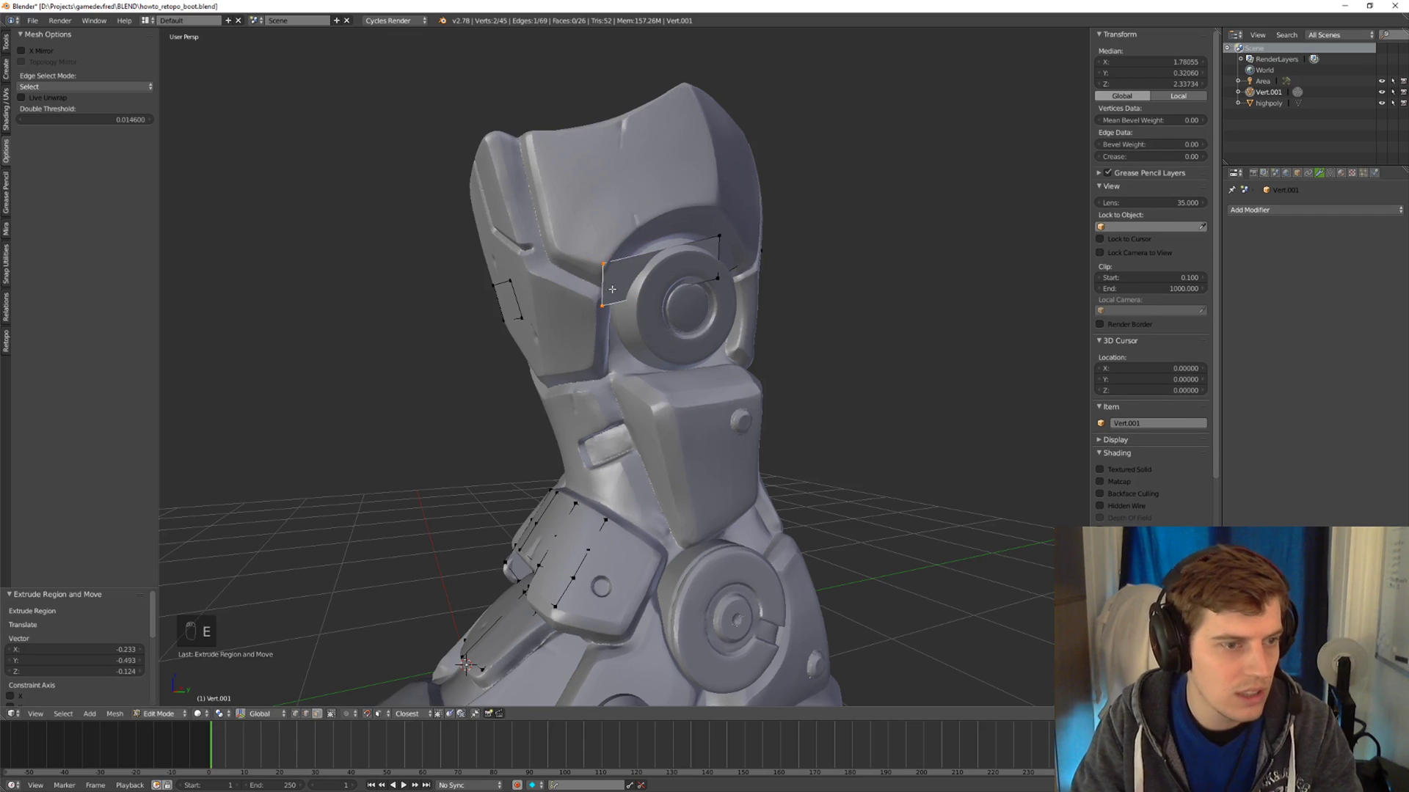
{"action": "key", "text": "e"}
{"action": "left_click", "coordinate": [565, 288]}
{"action": "middle_click_drag", "start_coordinate": [565, 287], "coordinate": [520, 294]}
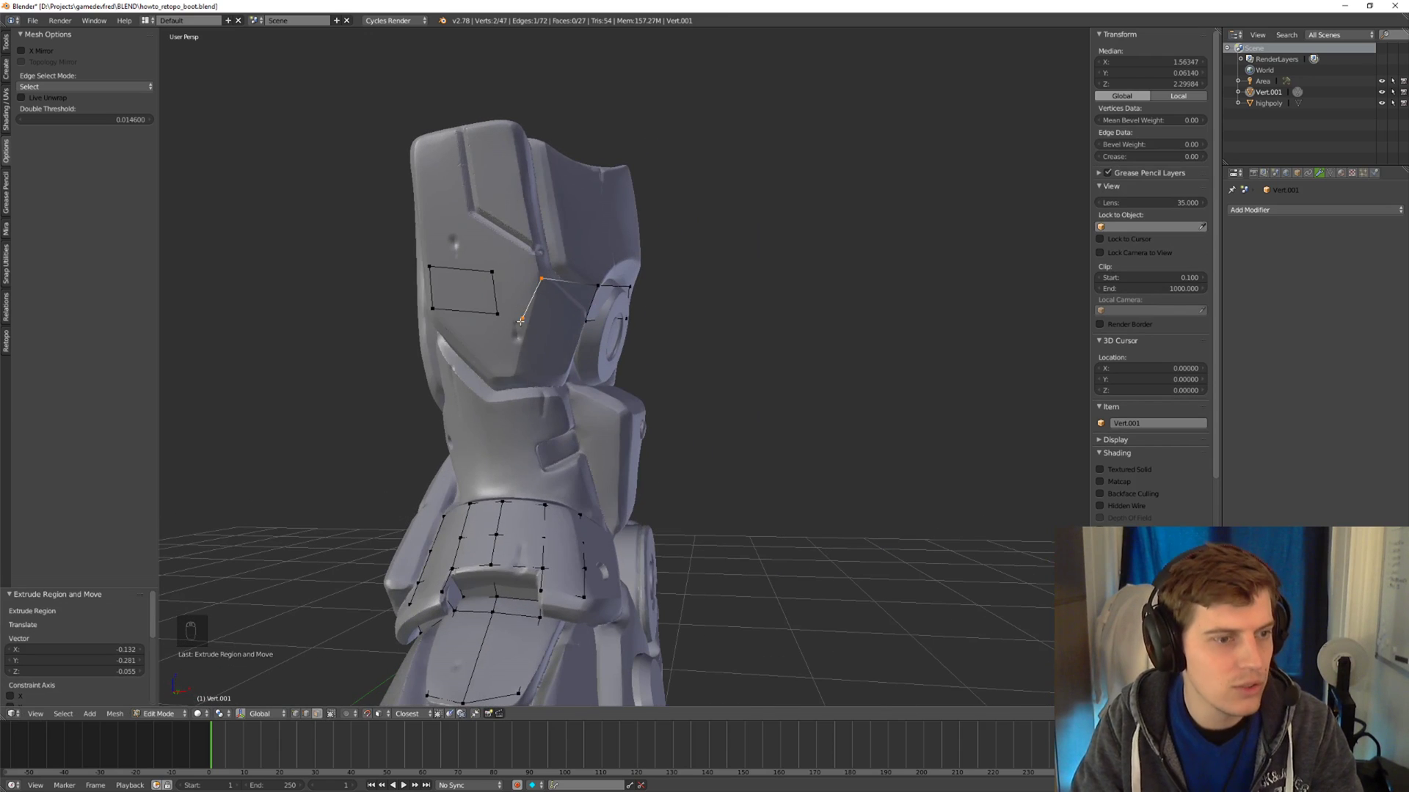
Try to merge the strip's end vertices onto the shin face by moving them, and undo the moves.
{"action": "left_click_drag", "start_coordinate": [522, 320], "coordinate": [522, 276]}
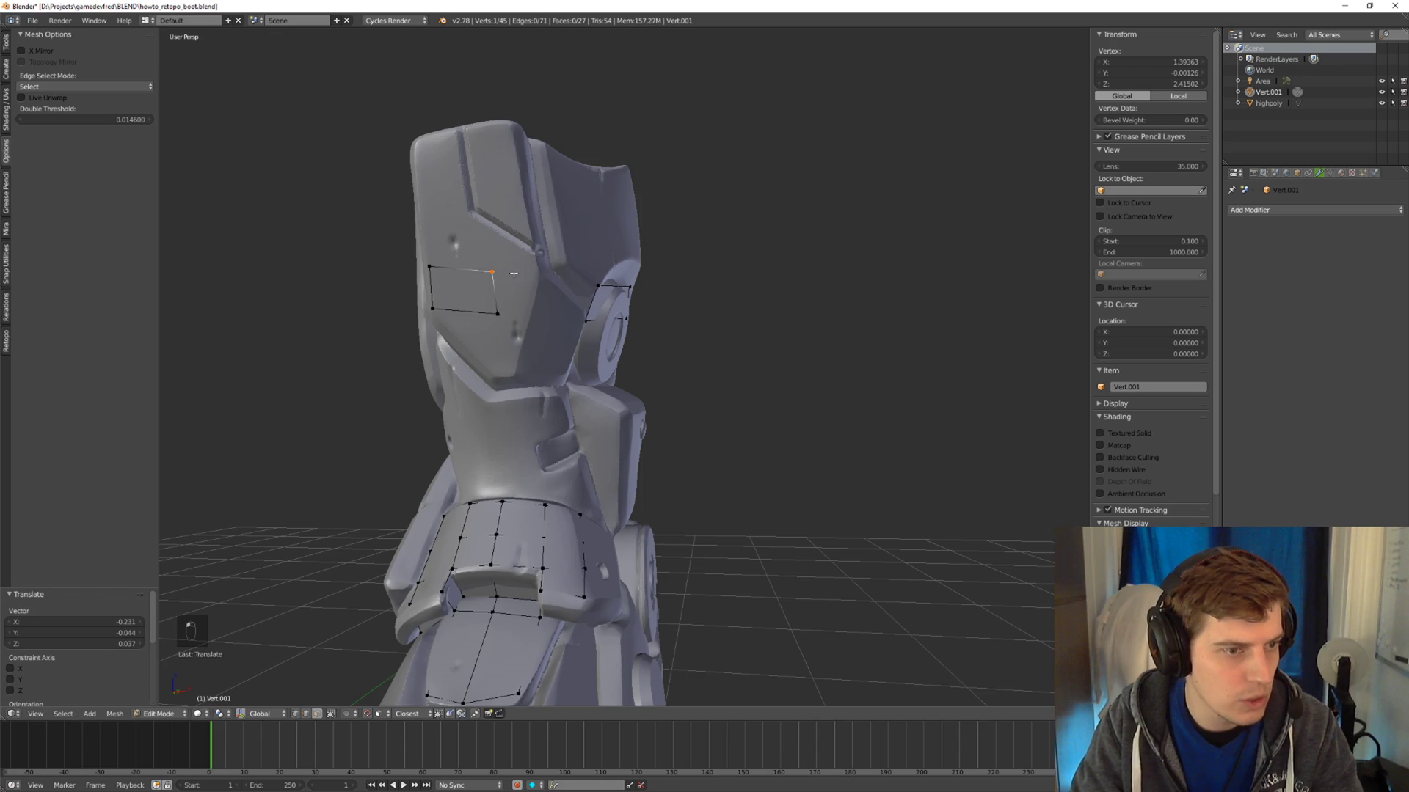
{"action": "key", "text": "ctrl+z"}
{"action": "key", "text": "ctrl+z"}
{"action": "key", "text": "ctrl+z"}
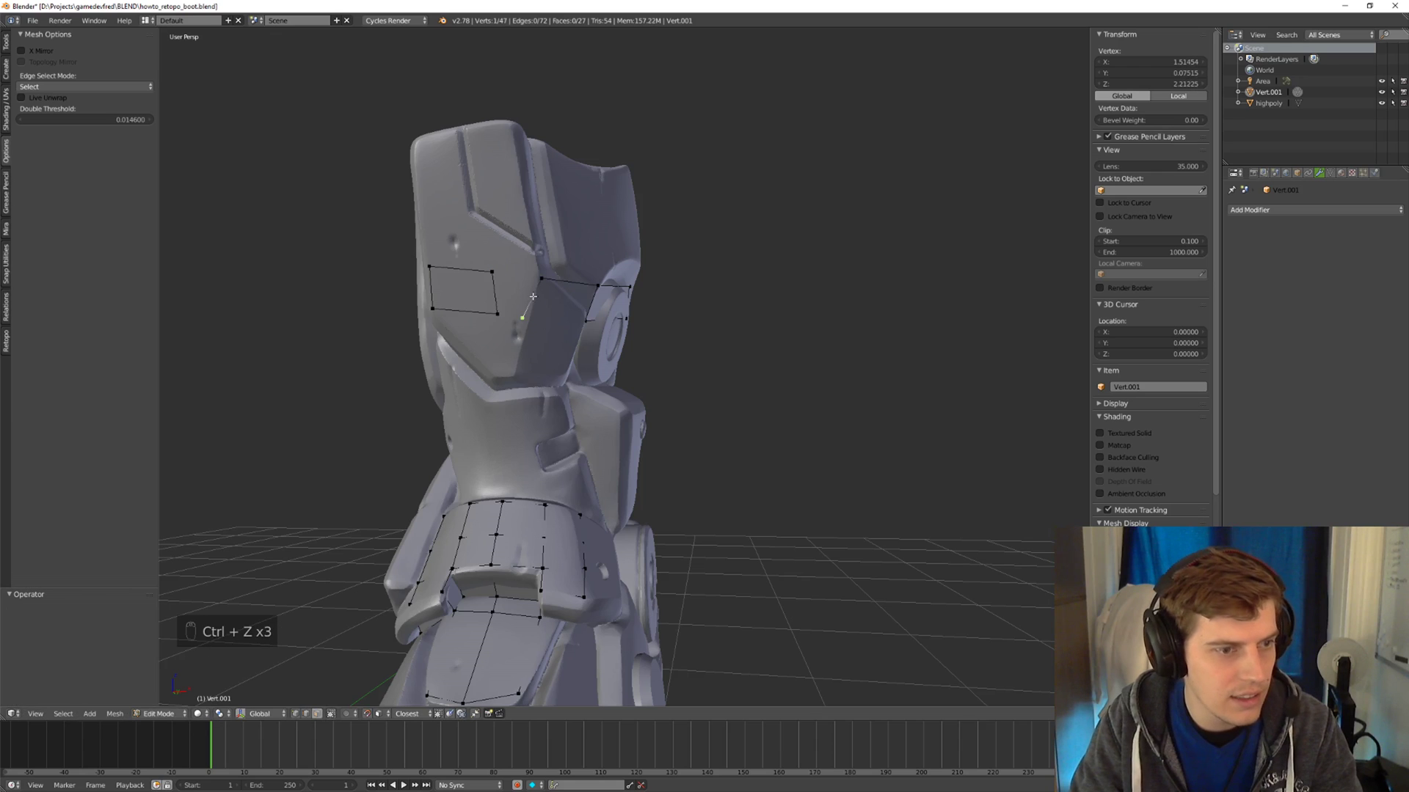
Bridge the strip's open end edge to the facing edge of the shin face with Merge enabled.
{"action": "right_click", "coordinate": [533, 292], "text": "shift"}
{"action": "right_click", "coordinate": [496, 293], "text": "shift"}
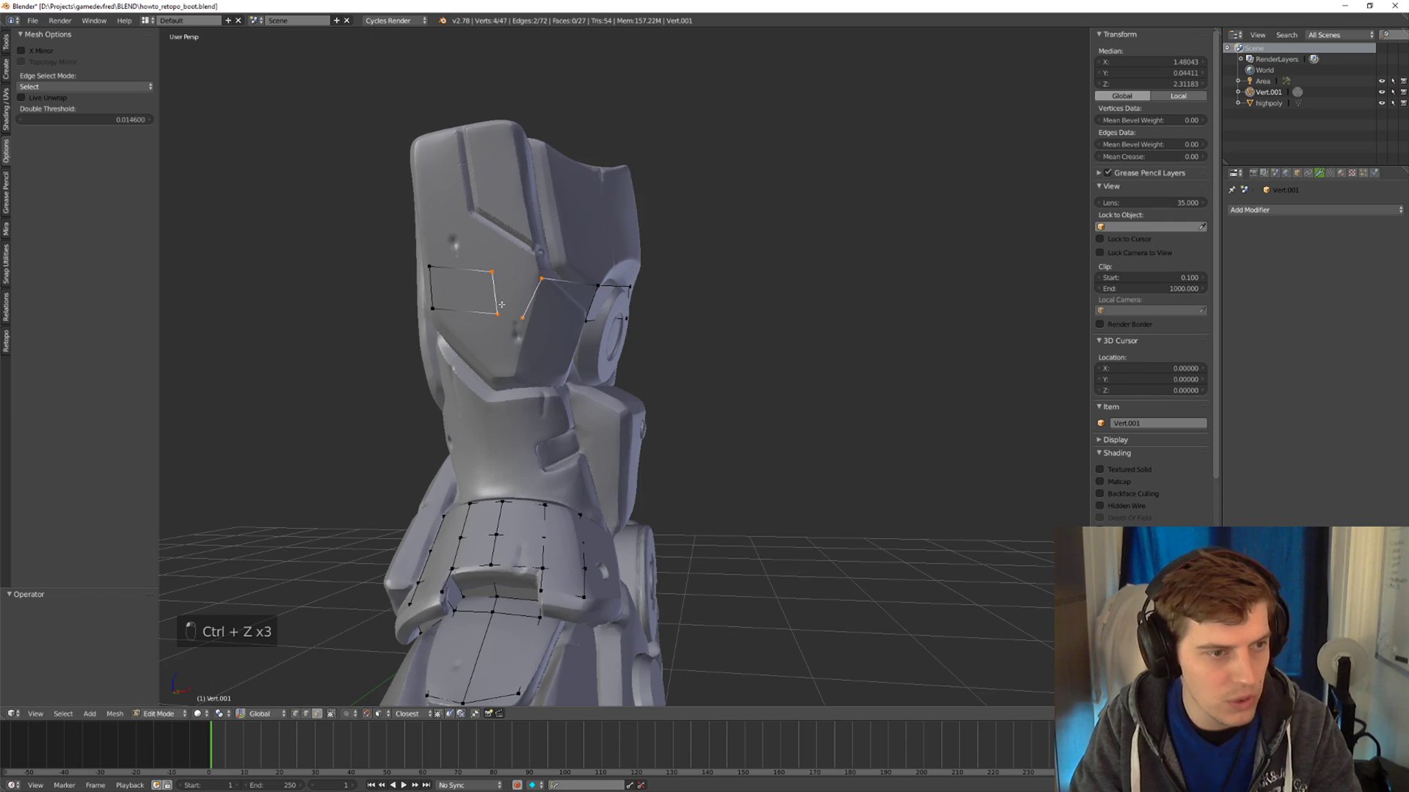
{"action": "key", "text": "w"}
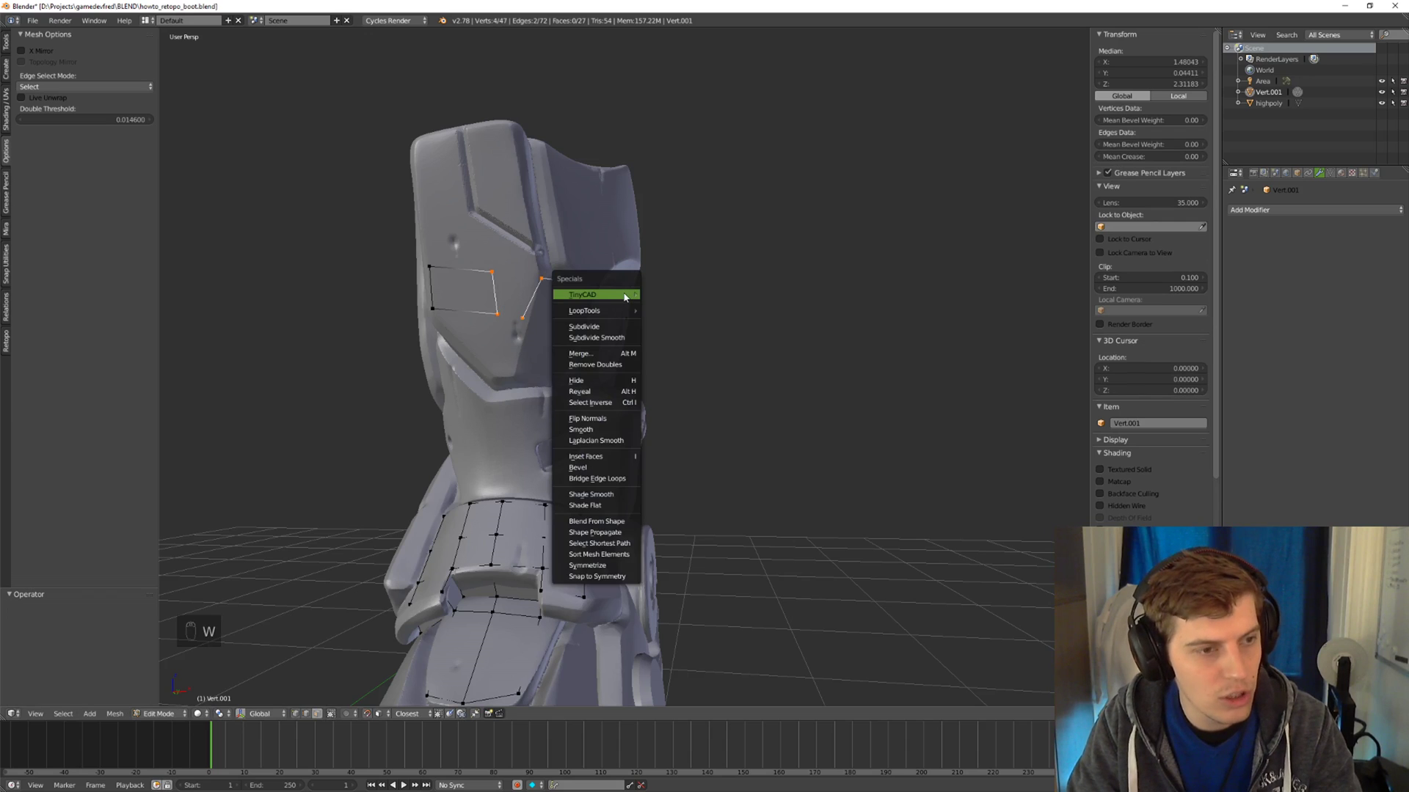
{"action": "mouse_move", "coordinate": [626, 296]}
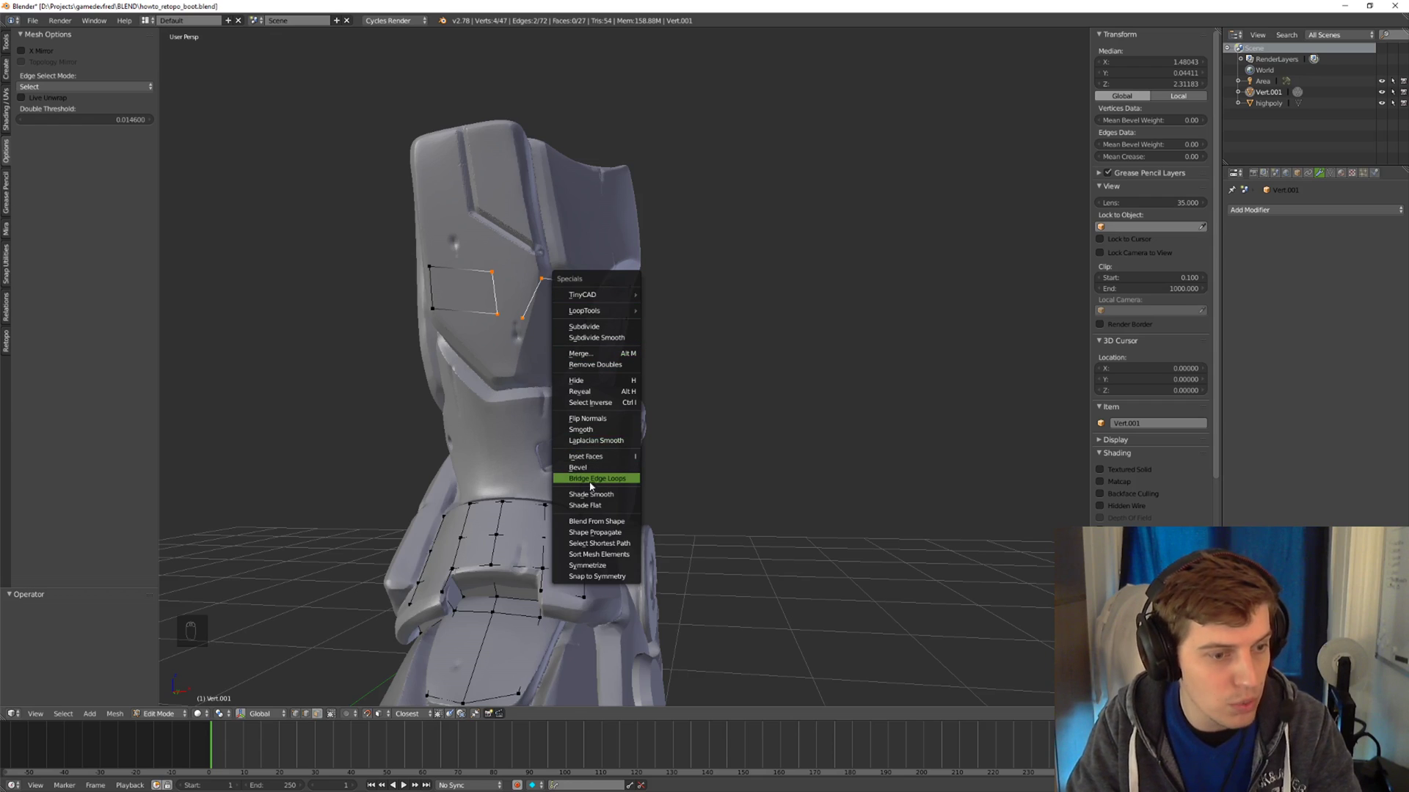
{"action": "left_click", "coordinate": [607, 484]}
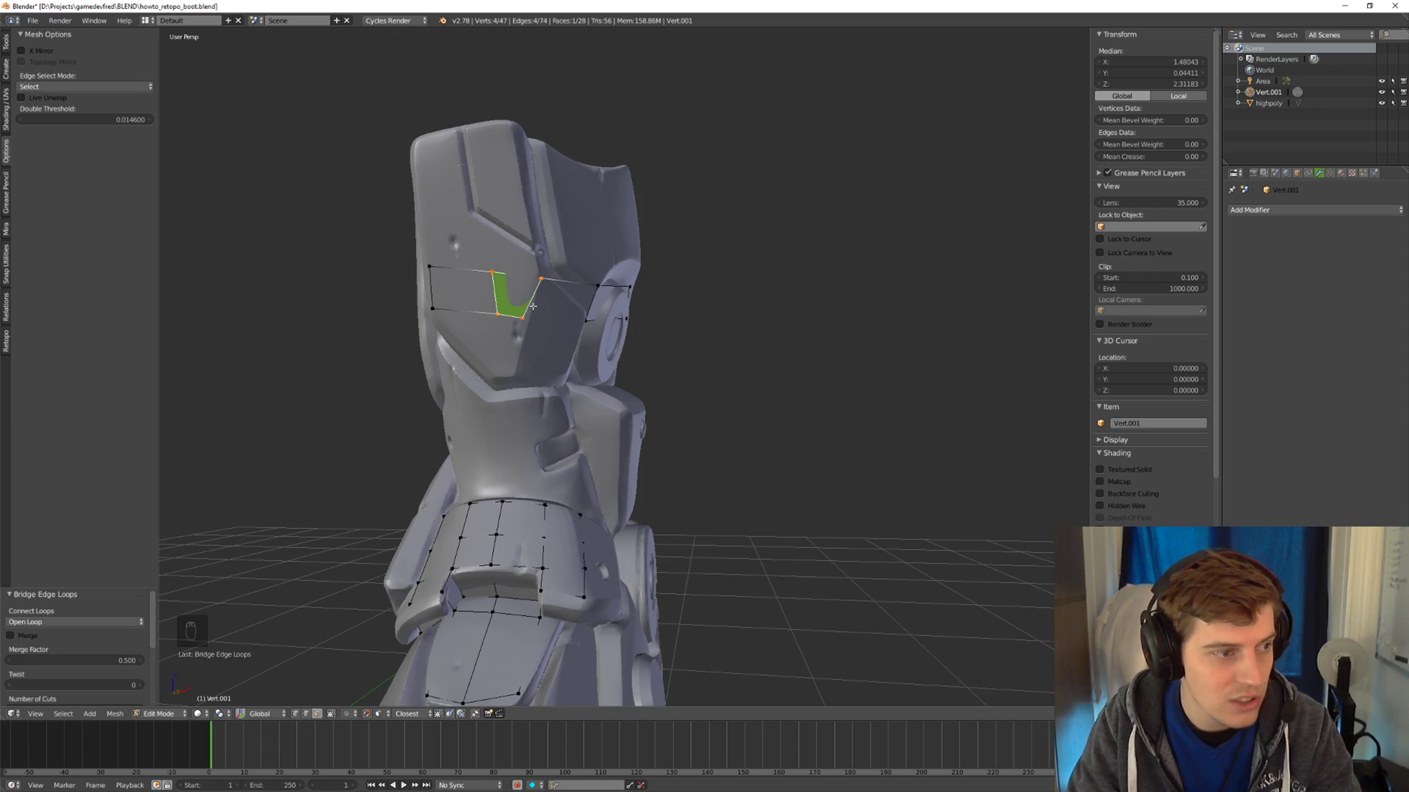
{"action": "left_click", "coordinate": [120, 594]}
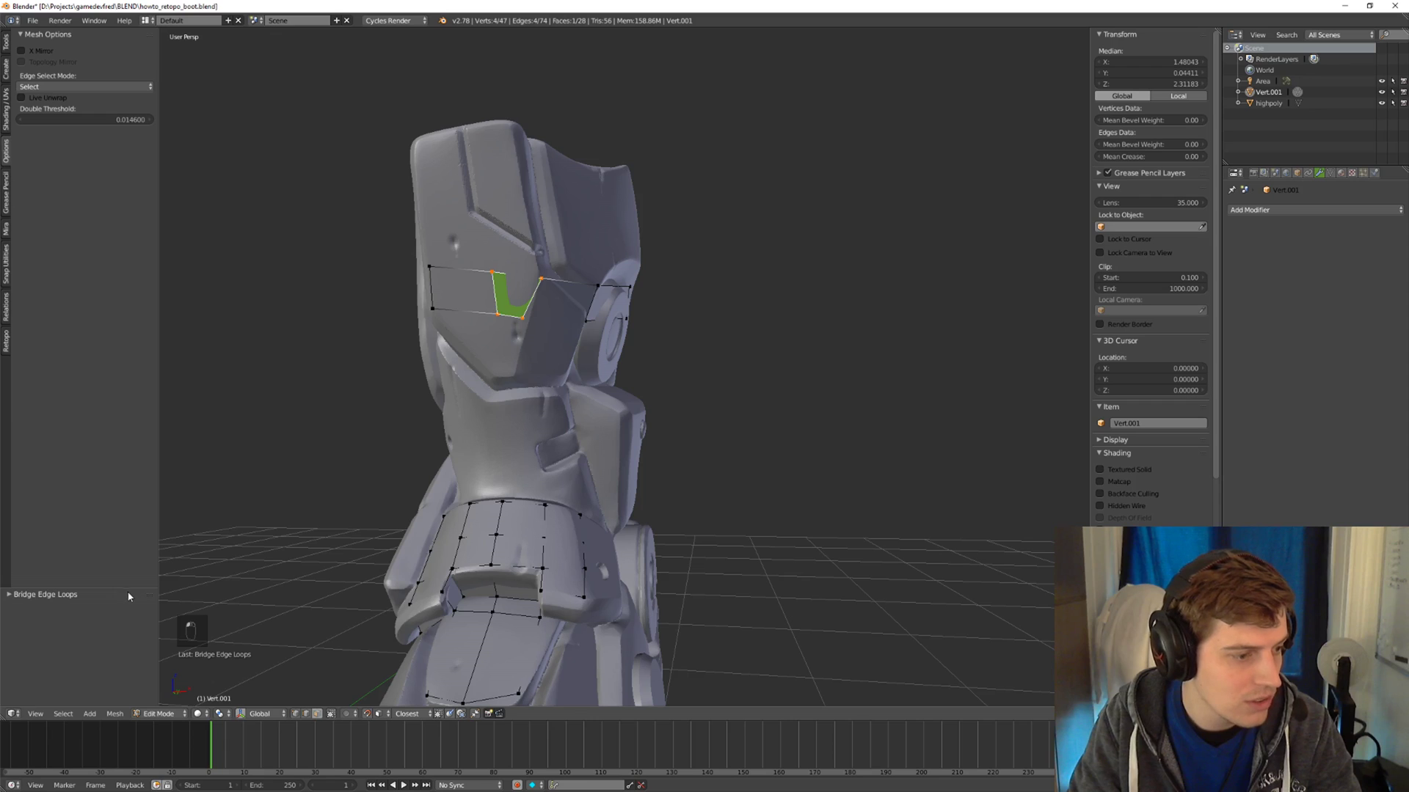
{"action": "left_click", "coordinate": [38, 595]}
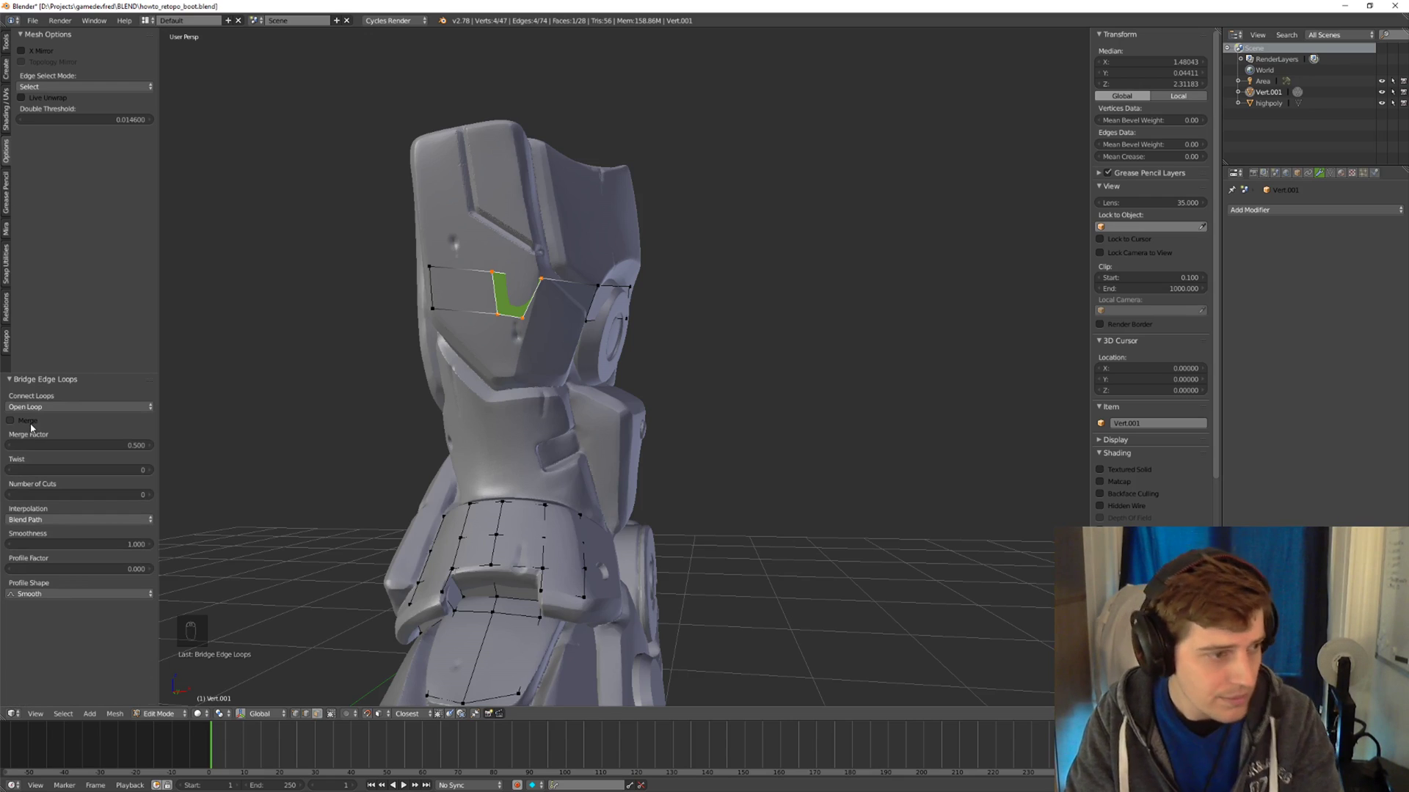
{"action": "left_click", "coordinate": [26, 424]}
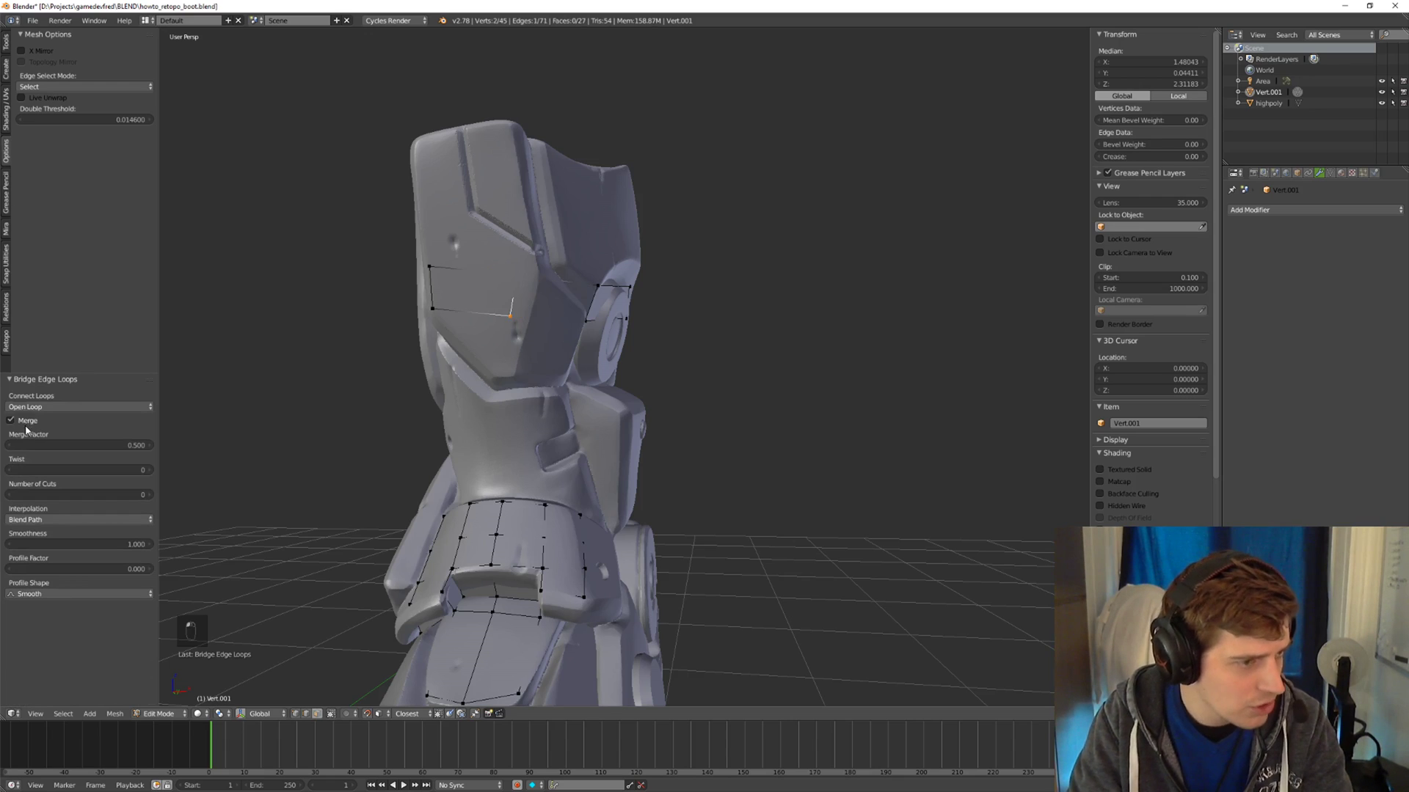
Move the merged edge onto the shin plate's corner ridge and fine-tune its lower vertex.
{"action": "key", "text": "g"}
{"action": "left_click", "coordinate": [532, 290]}
{"action": "middle_click_drag", "start_coordinate": [532, 290], "coordinate": [626, 297]}
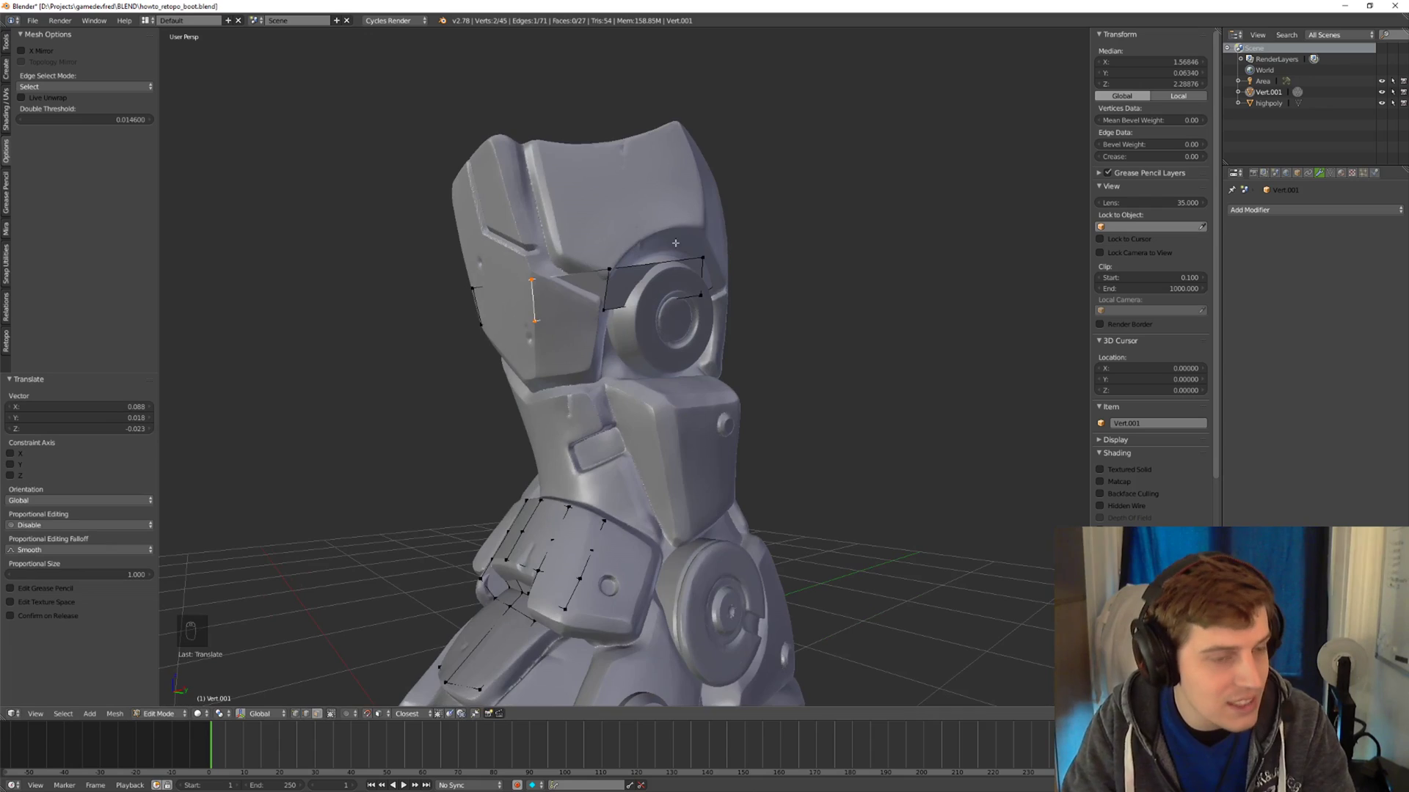
{"action": "middle_click_drag", "start_coordinate": [675, 243], "coordinate": [561, 294]}
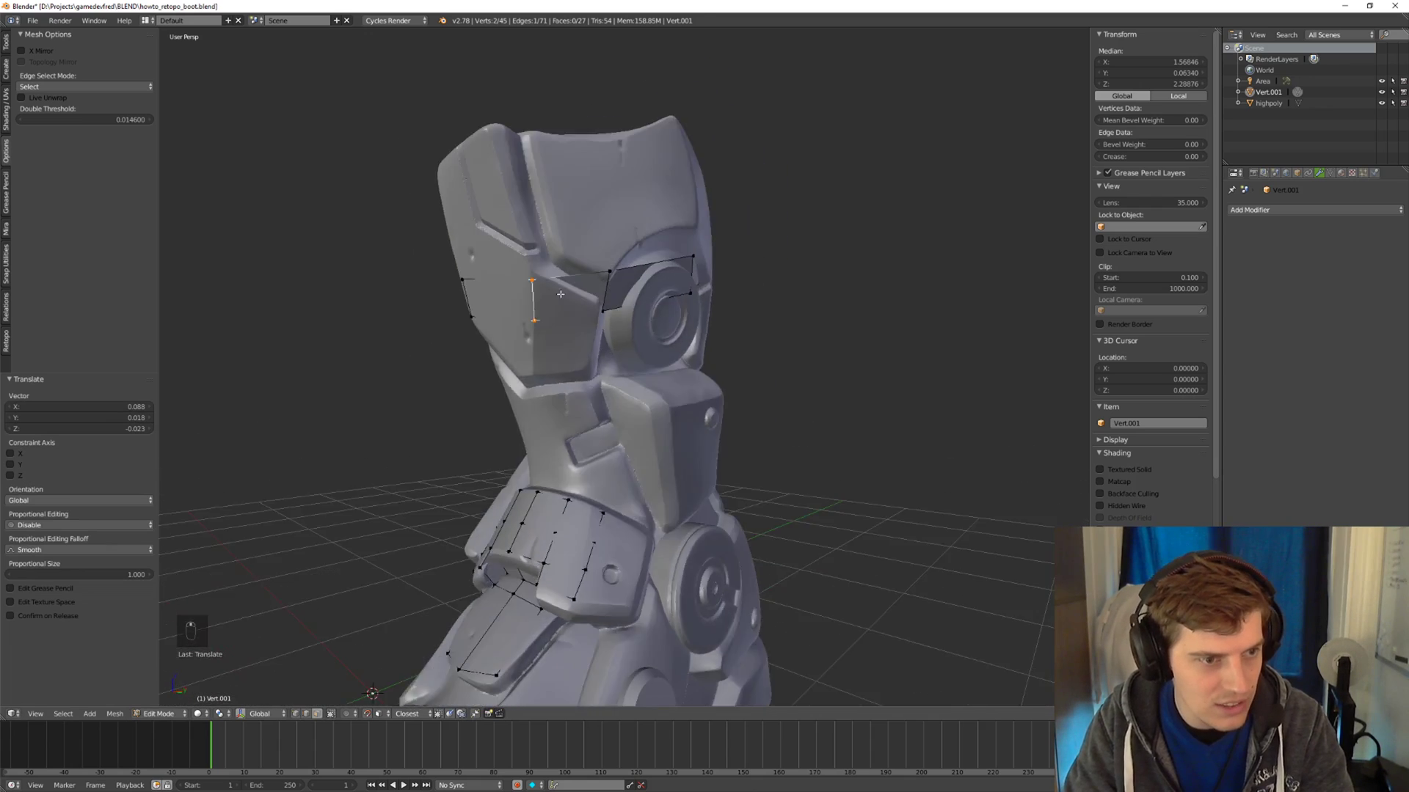
{"action": "left_click_drag", "start_coordinate": [537, 319], "coordinate": [530, 315]}
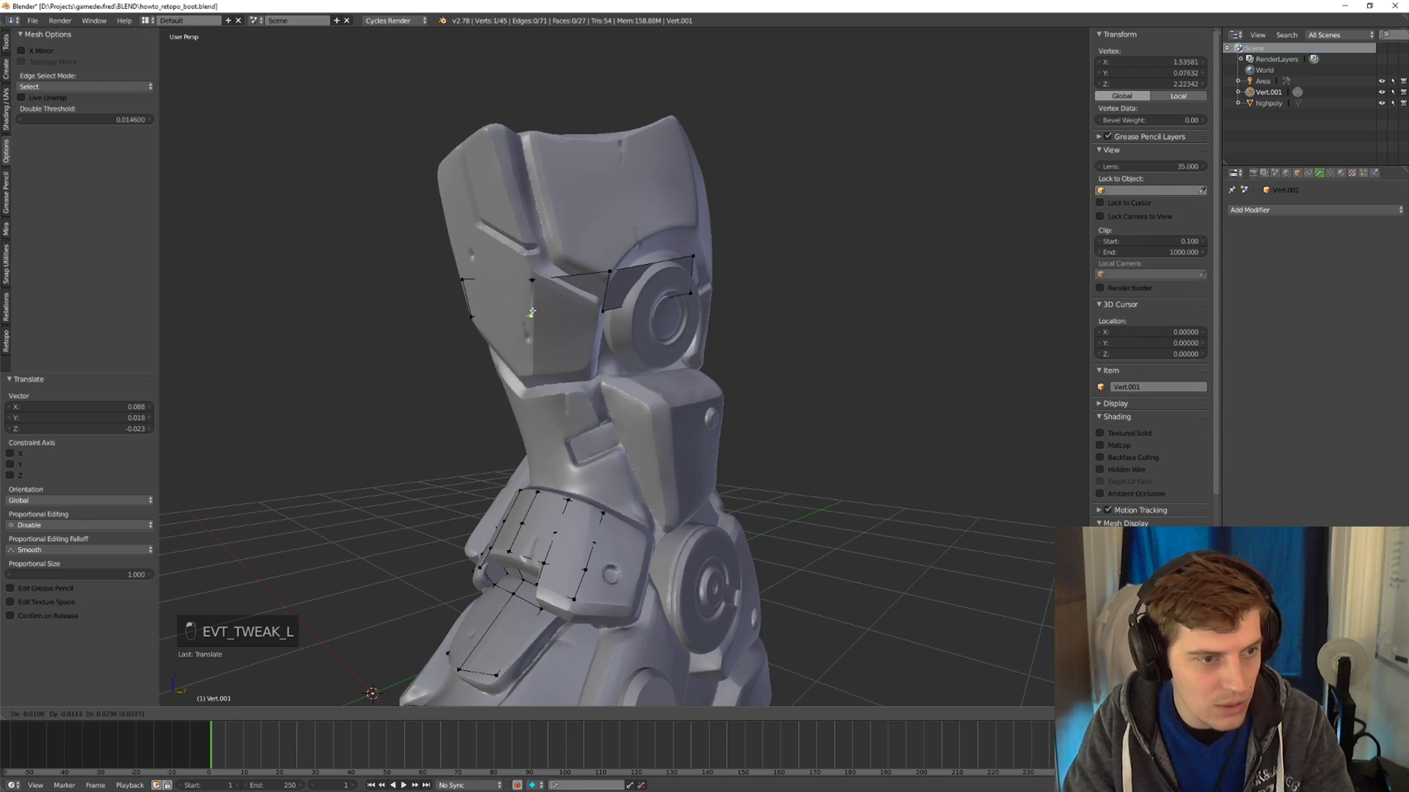
Try to duplicate the face between the shin ridge and the disc down toward the ankle, and undo it.
{"action": "left_click", "coordinate": [574, 279], "text": "shift"}
{"action": "key", "text": "shift+d"}
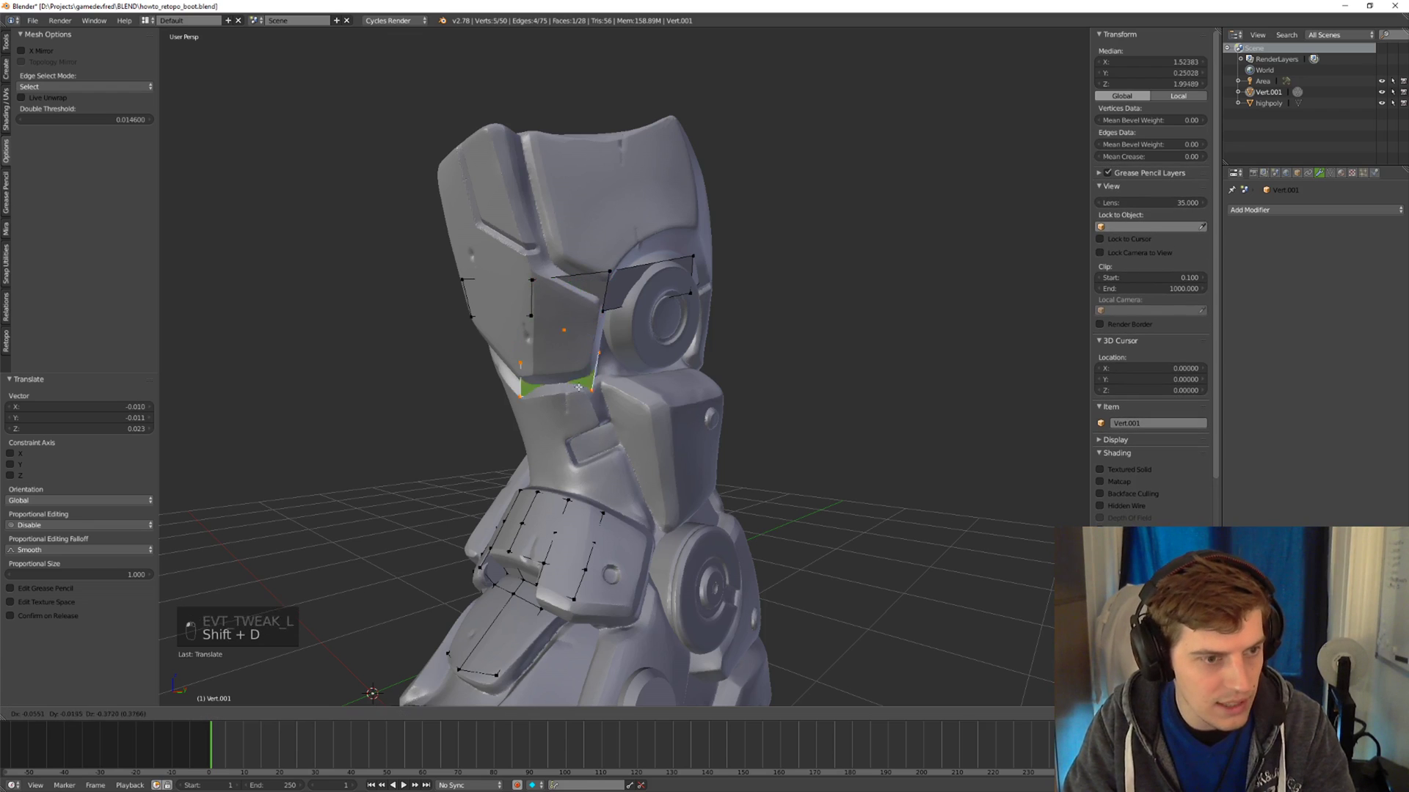
{"action": "left_click", "coordinate": [582, 373]}
{"action": "middle_click_drag", "start_coordinate": [579, 374], "coordinate": [525, 358]}
{"action": "key", "text": "ctrl+z"}
Adjust the corner vertex on the shin ridge and duplicate the face beside the disc down onto the ankle.
{"action": "left_click_drag", "start_coordinate": [539, 266], "coordinate": [543, 261]}
{"action": "left_click", "coordinate": [576, 273]}
{"action": "left_click", "coordinate": [576, 291], "text": "shift"}
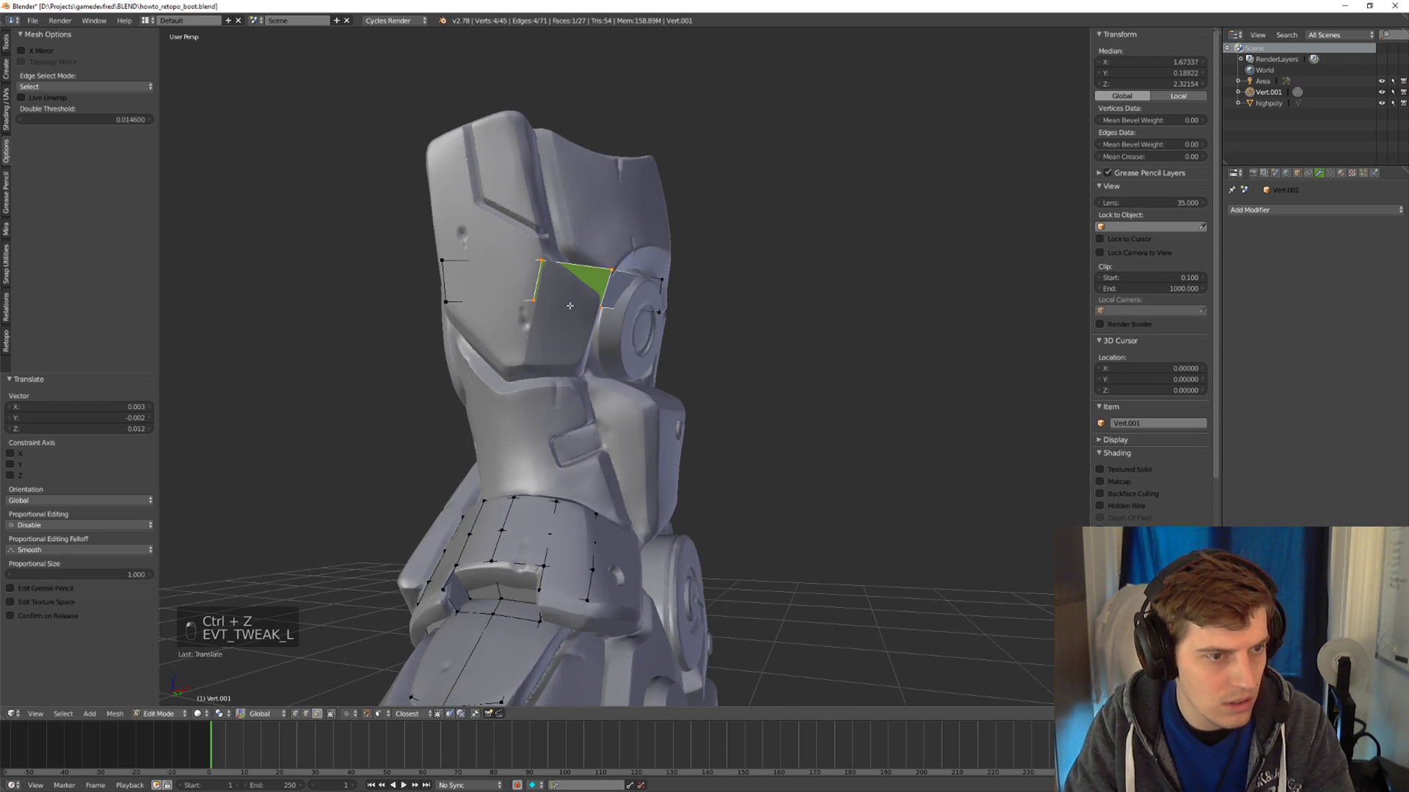
{"action": "middle_click_drag", "start_coordinate": [576, 294], "coordinate": [581, 304]}
{"action": "key", "text": "shift+d"}
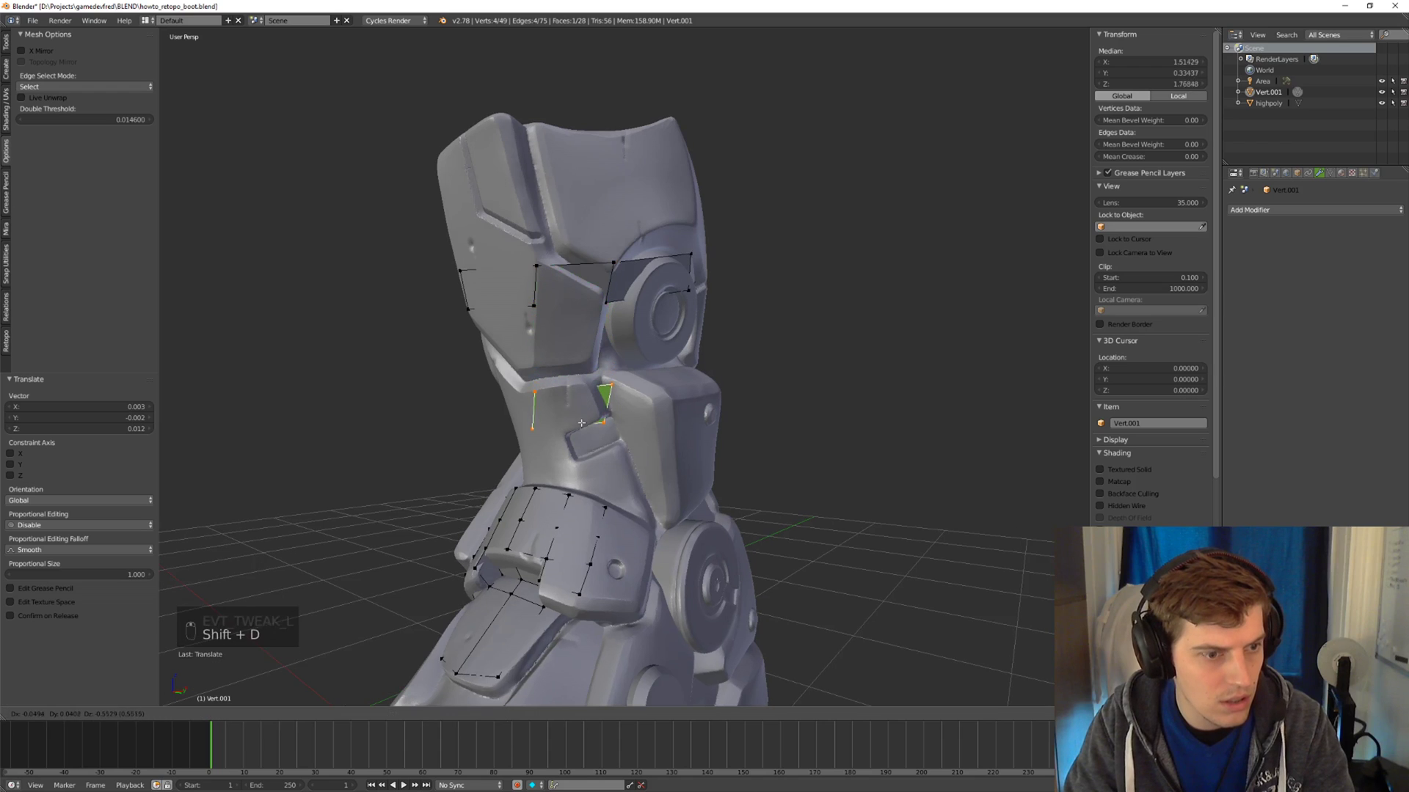
{"action": "left_click", "coordinate": [581, 412]}
Try to bridge the ankle face's upper edge to the lower edge of the shaft face above it with merging.
{"action": "left_click", "coordinate": [581, 384]}
{"action": "left_click", "coordinate": [570, 305], "text": "shift"}
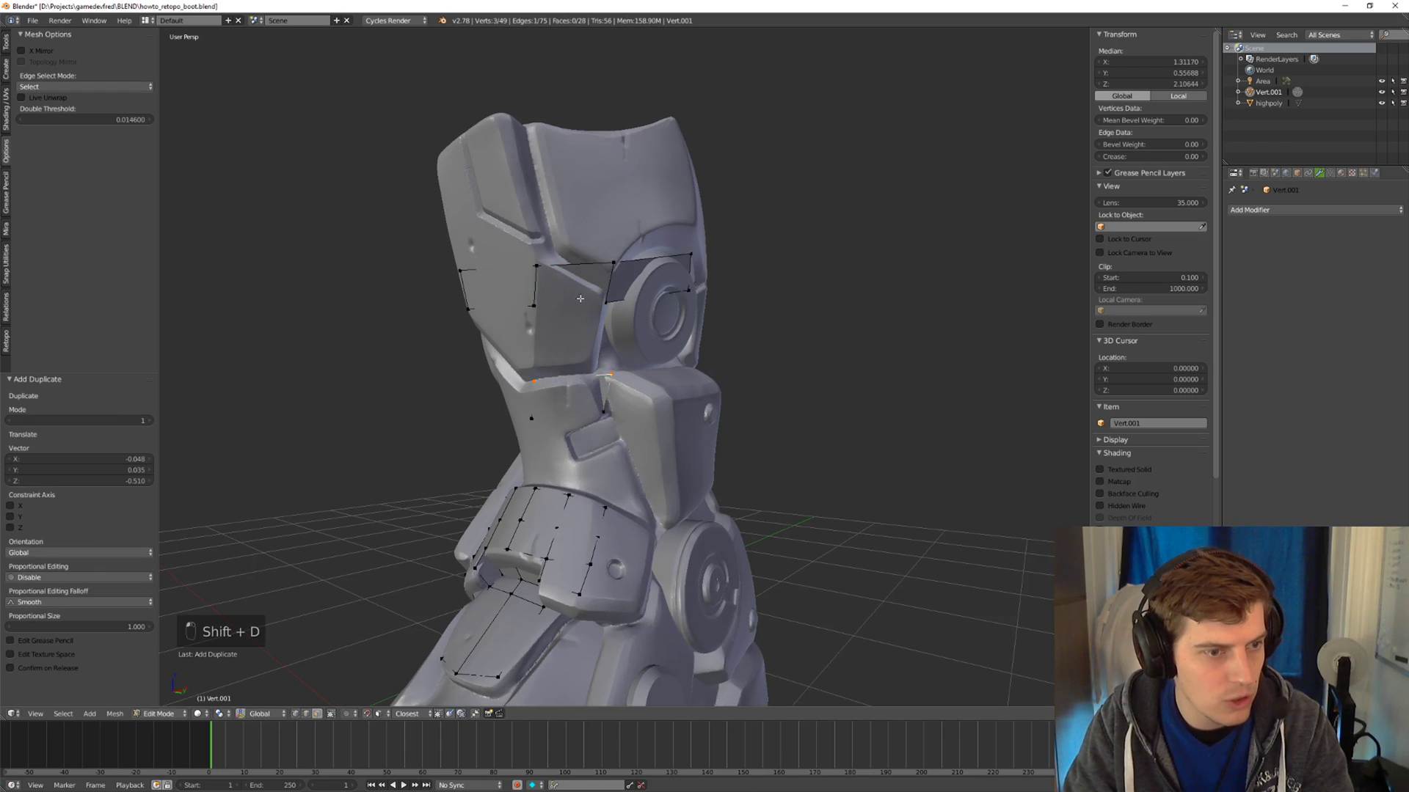
{"action": "middle_click_drag", "start_coordinate": [578, 391], "coordinate": [580, 382]}
{"action": "left_click", "coordinate": [563, 303], "text": "shift"}
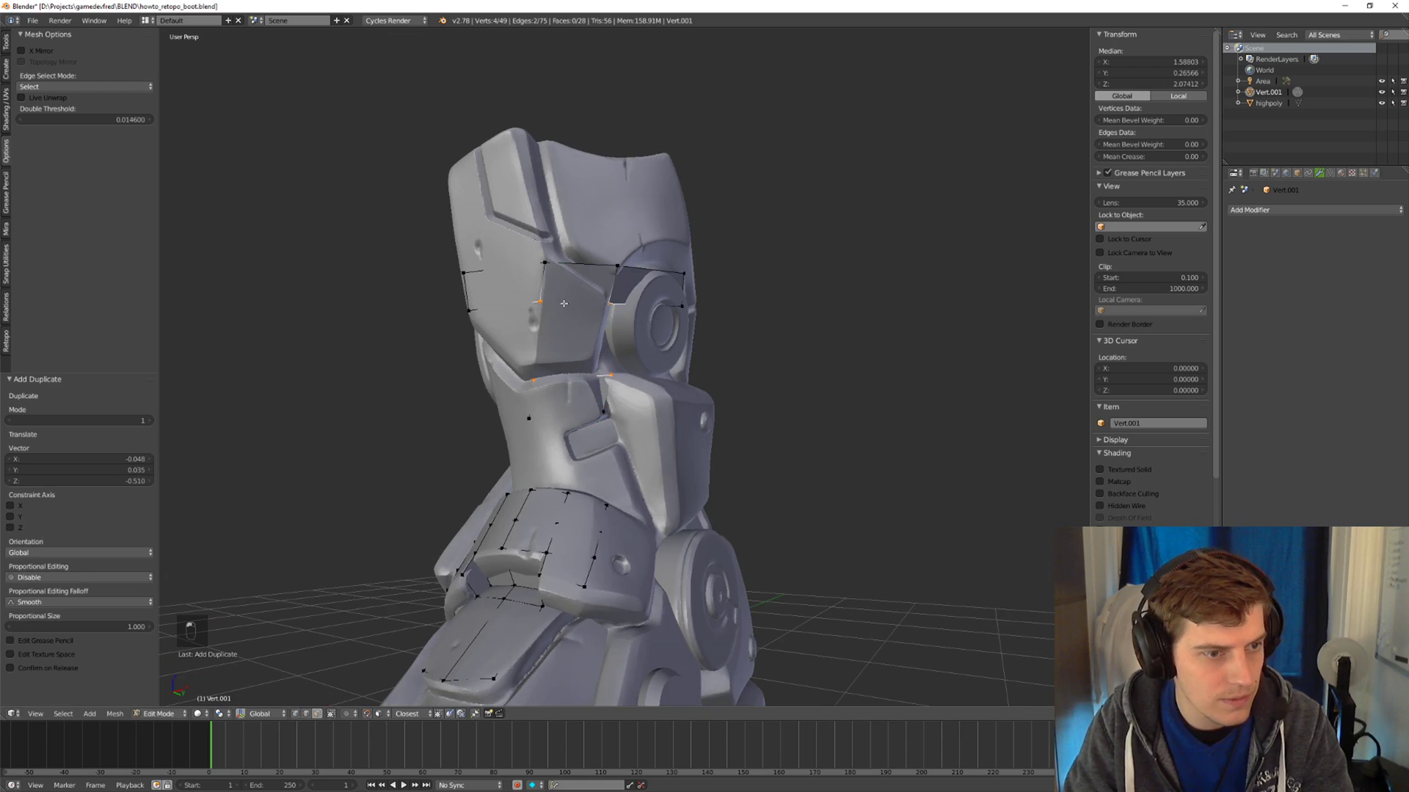
{"action": "key", "text": "w"}
{"action": "left_click", "coordinate": [584, 317]}
{"action": "mouse_move", "coordinate": [584, 317]}
{"action": "middle_mouse_down"}
{"action": "mouse_move", "coordinate": [537, 336]}
{"action": "mouse_move", "coordinate": [578, 341]}
{"action": "middle_mouse_up"}
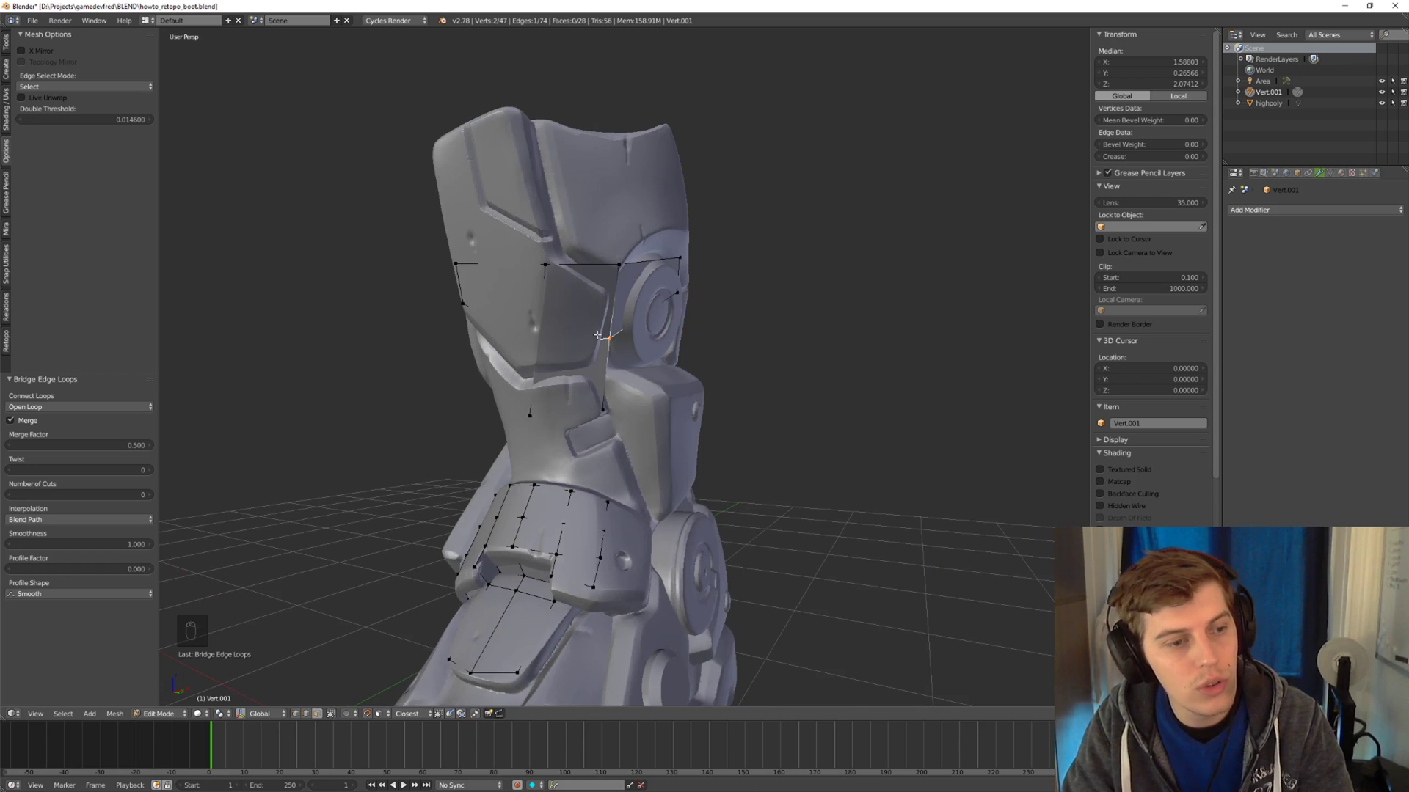
Set the bridge's Merge Factor to 0.120 and undo the whole bridge operation.
{"action": "middle_click_drag", "start_coordinate": [602, 298], "coordinate": [316, 424]}
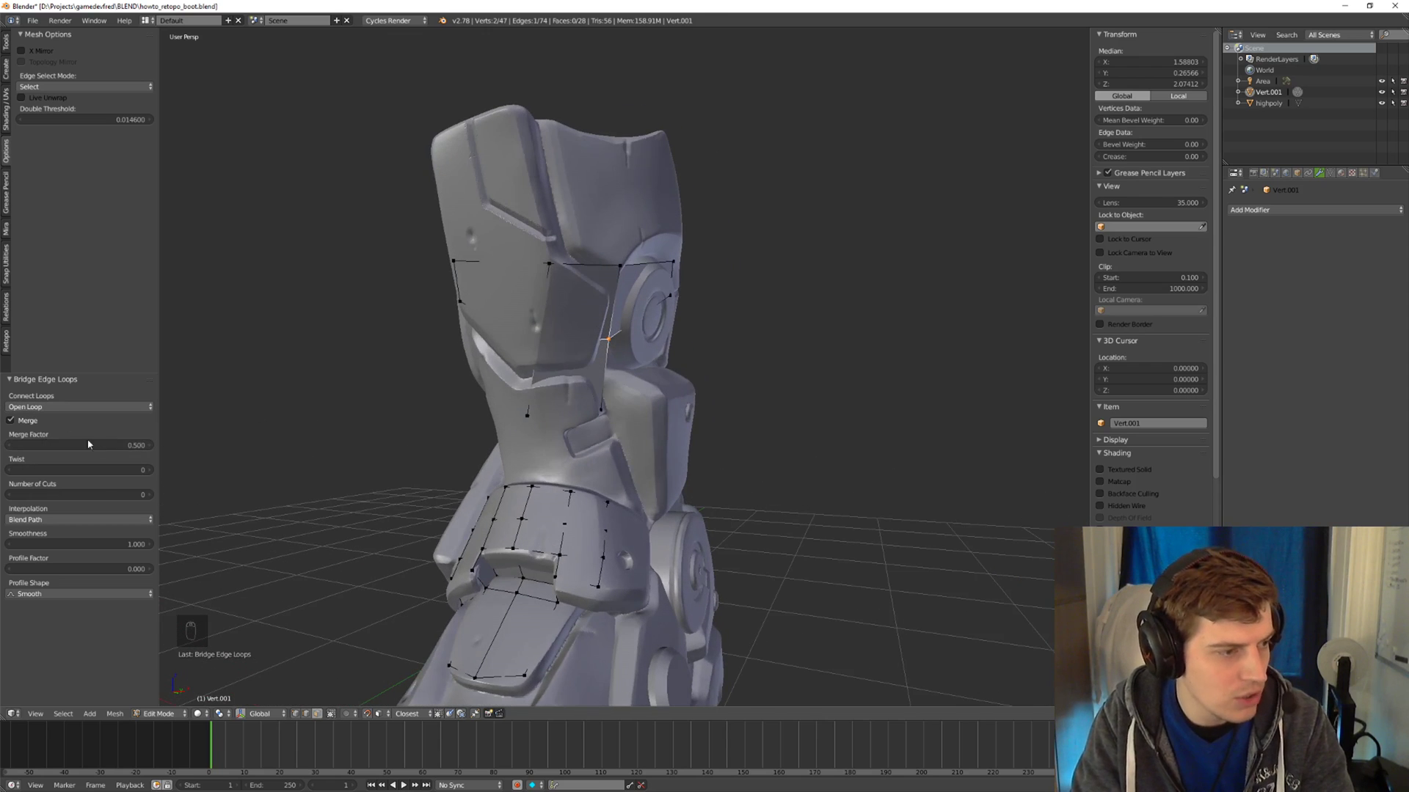
{"action": "mouse_move", "coordinate": [88, 444]}
{"action": "left_mouse_down"}
{"action": "mouse_move", "coordinate": [130, 444]}
{"action": "mouse_move", "coordinate": [74, 442]}
{"action": "left_mouse_up"}
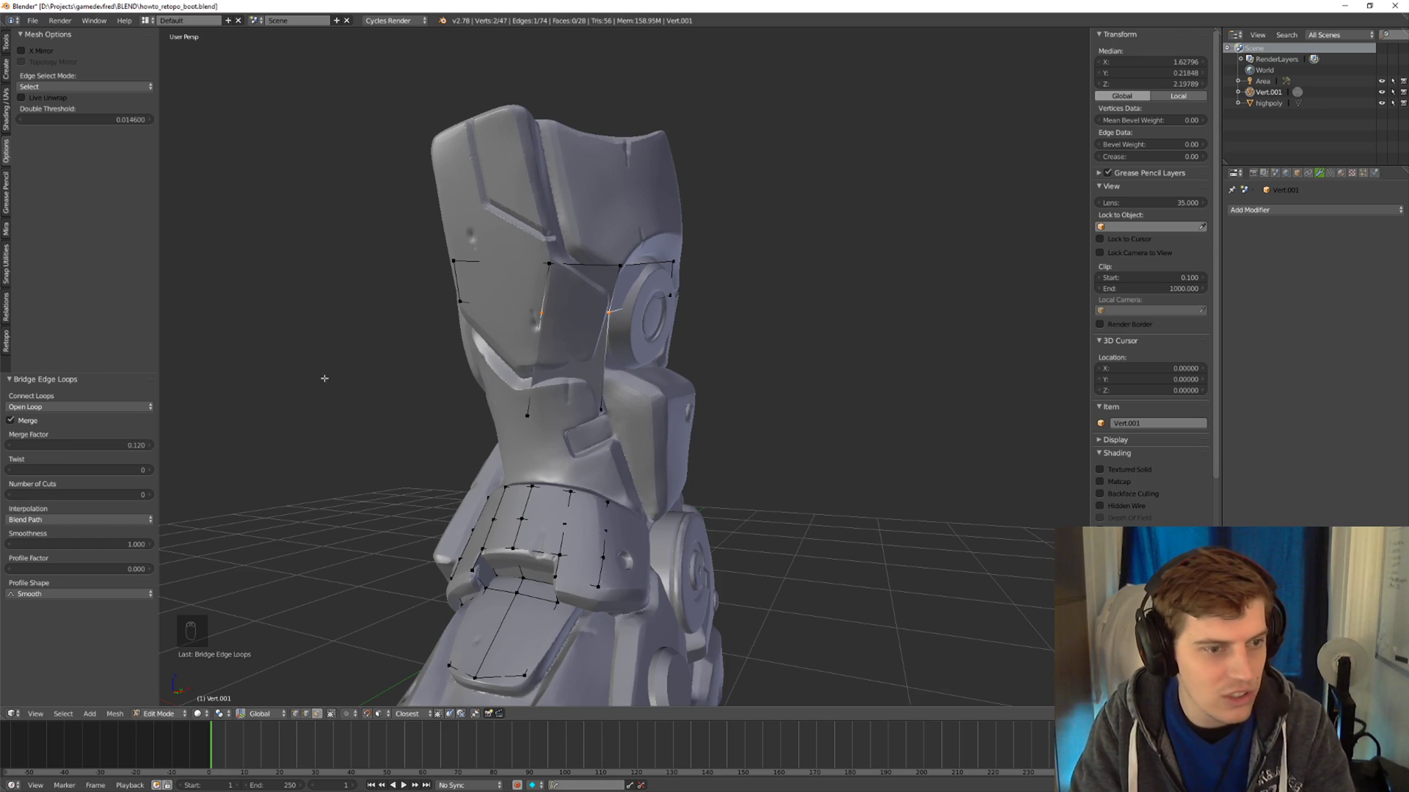
{"action": "key", "text": "ctrl+z"}
{"action": "middle_click_drag", "start_coordinate": [200, 419], "coordinate": [609, 314]}
{"action": "key", "text": "ctrl+z"}
Select the upper edge loop of the face ring running around the shaft.
{"action": "key", "text": "alt+l"}
{"action": "scroll", "coordinate": [609, 314], "scroll_direction": "down", "scroll_amount": 4}
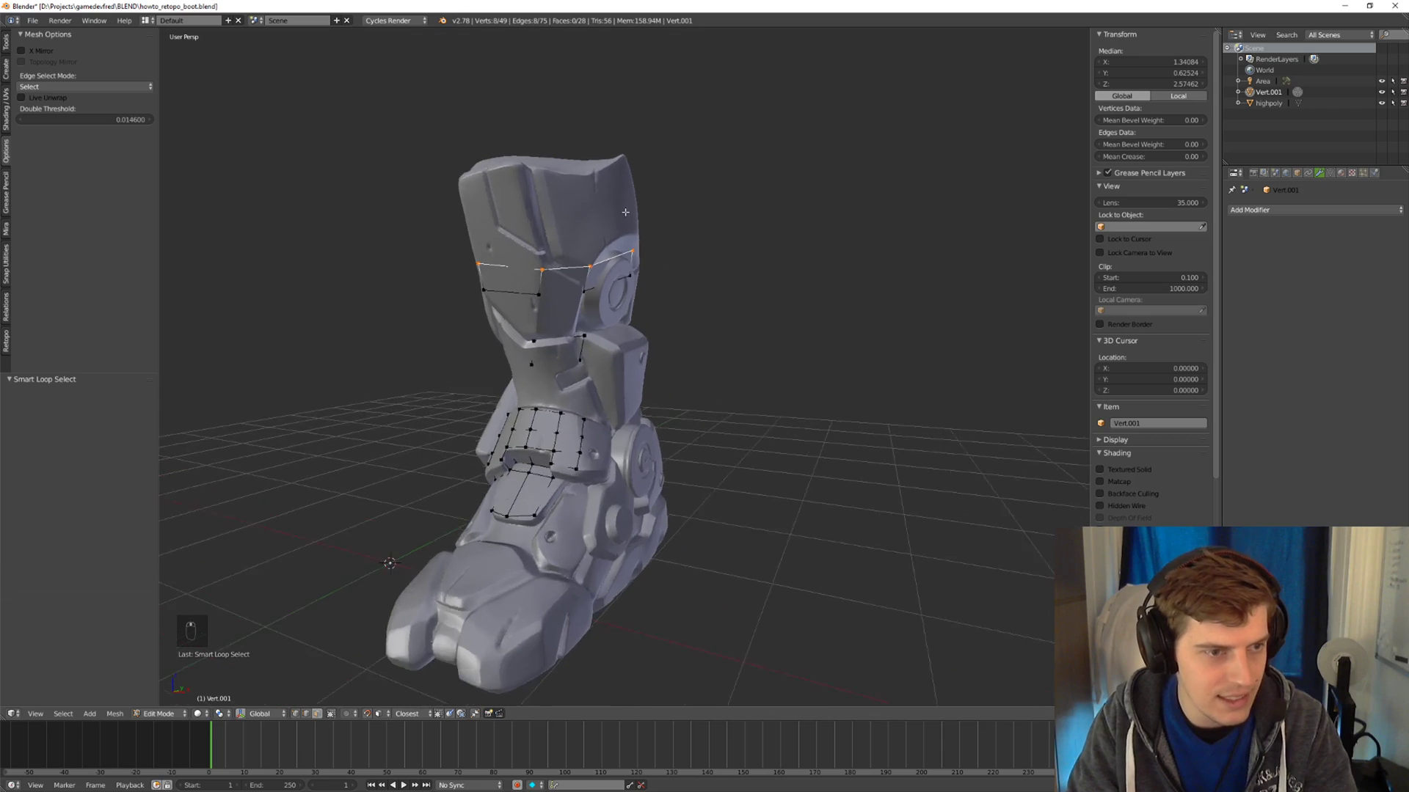
{"action": "middle_click_drag", "start_coordinate": [646, 233], "coordinate": [680, 230]}
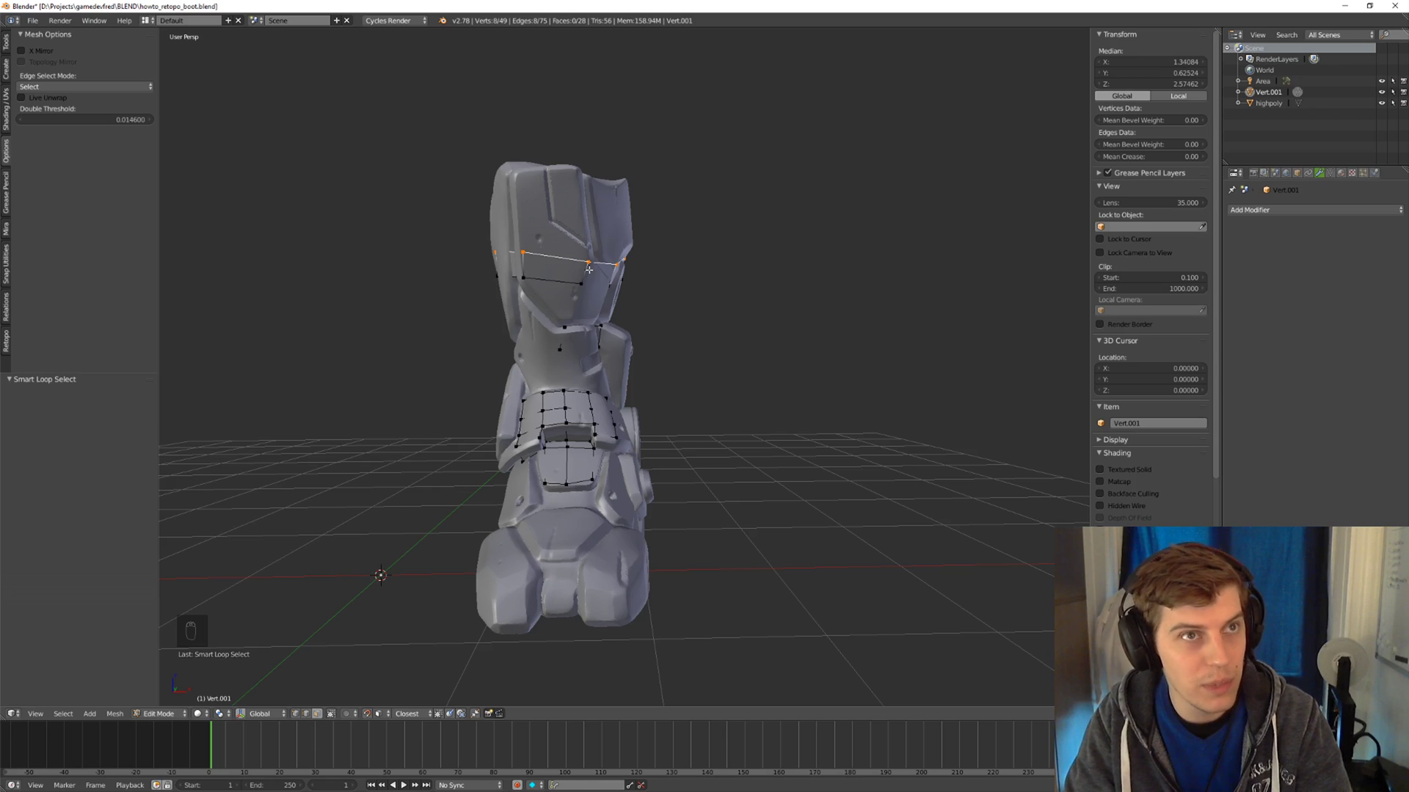
{"action": "middle_click_drag", "start_coordinate": [598, 272], "coordinate": [672, 280]}
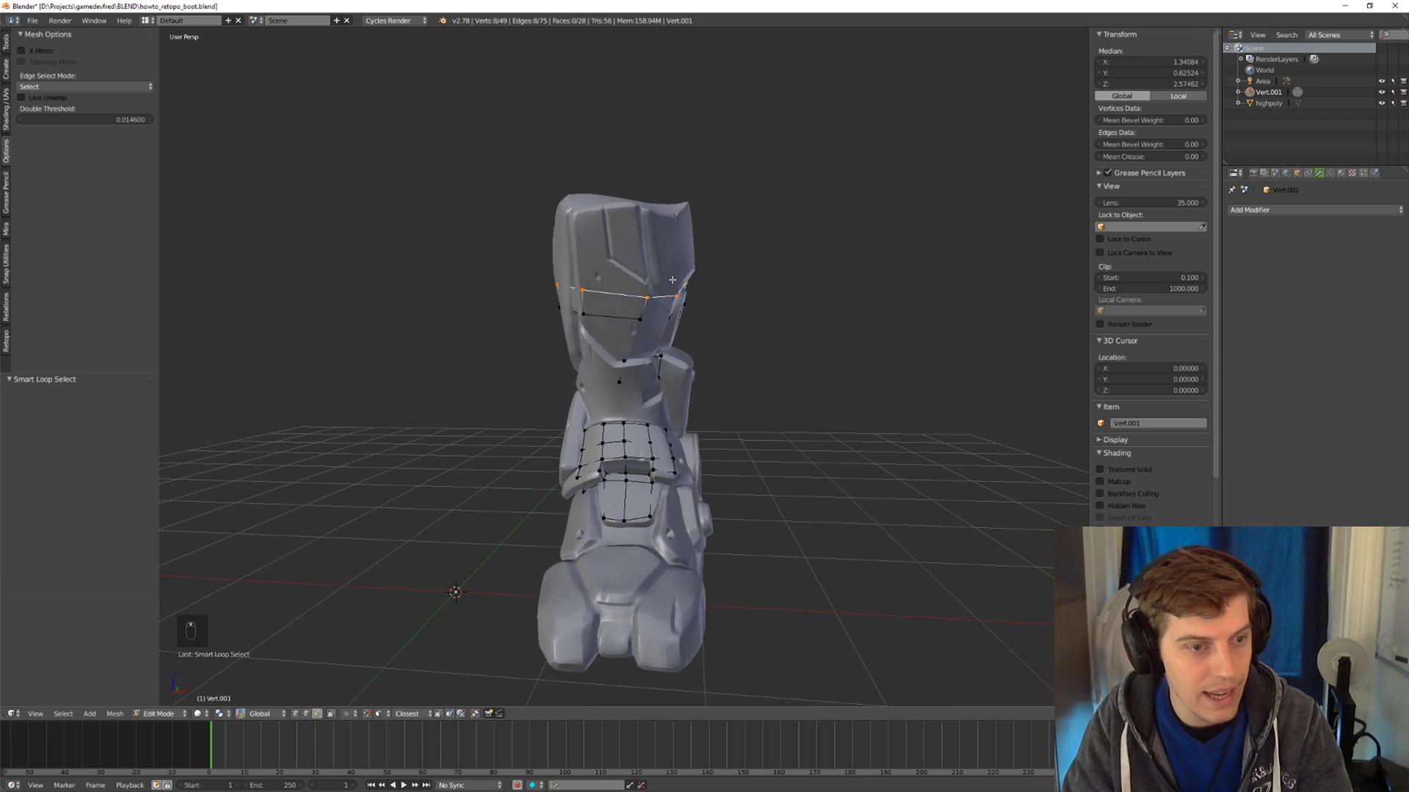
Try to move the selected loop up the shaft with face snapping on, and undo the move.
{"action": "key", "text": "g"}
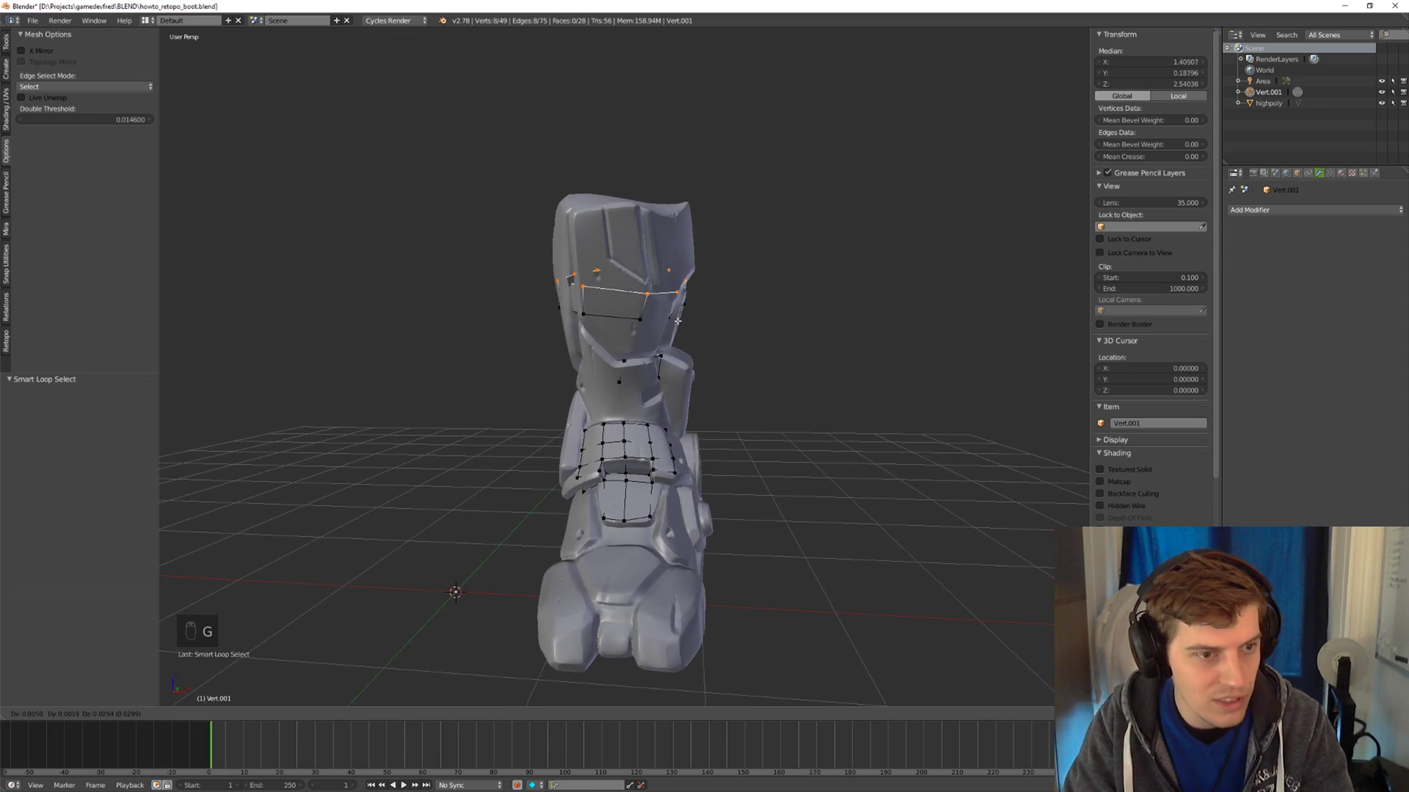
{"action": "left_click", "coordinate": [681, 292]}
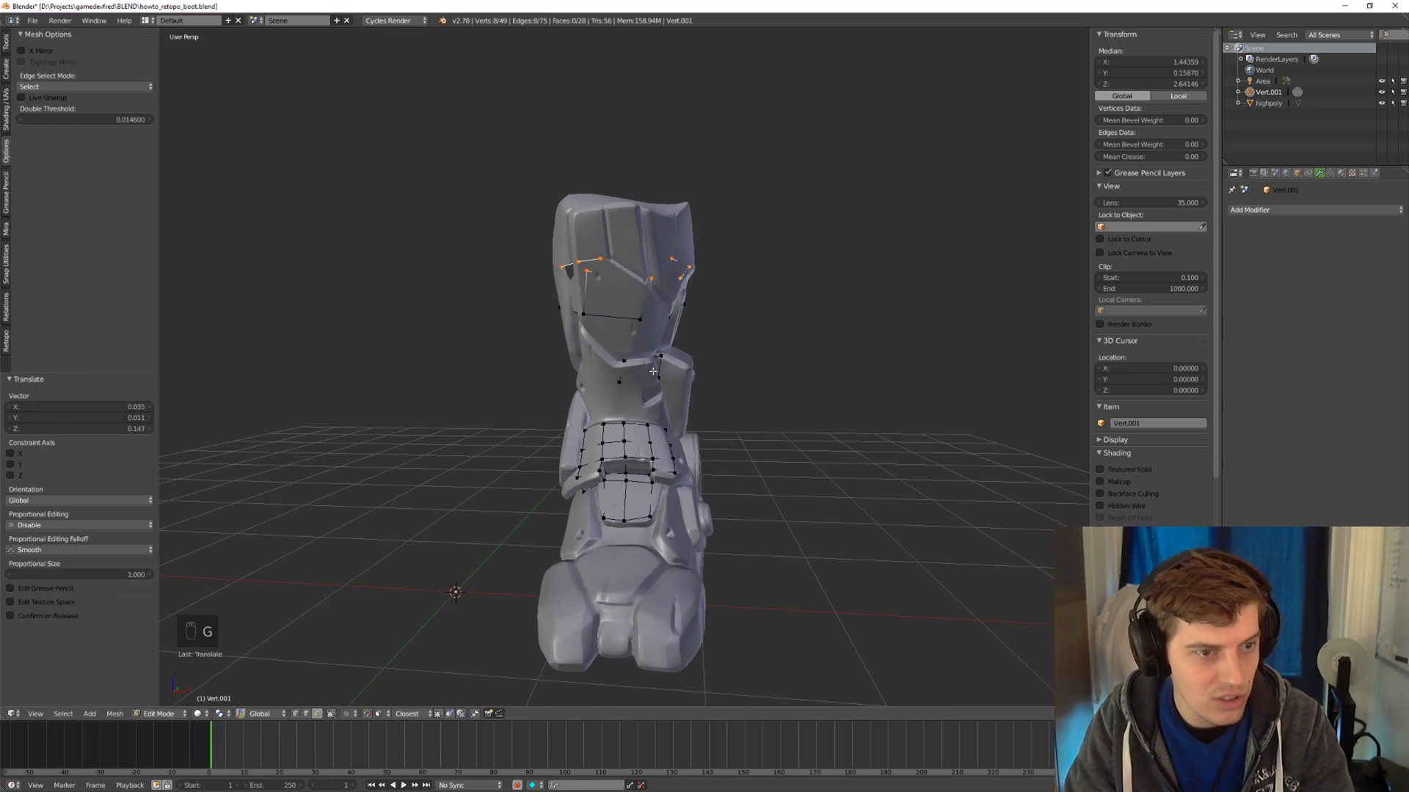
{"action": "middle_click_drag", "start_coordinate": [678, 299], "coordinate": [760, 235]}
{"action": "key", "text": "ctrl+z"}
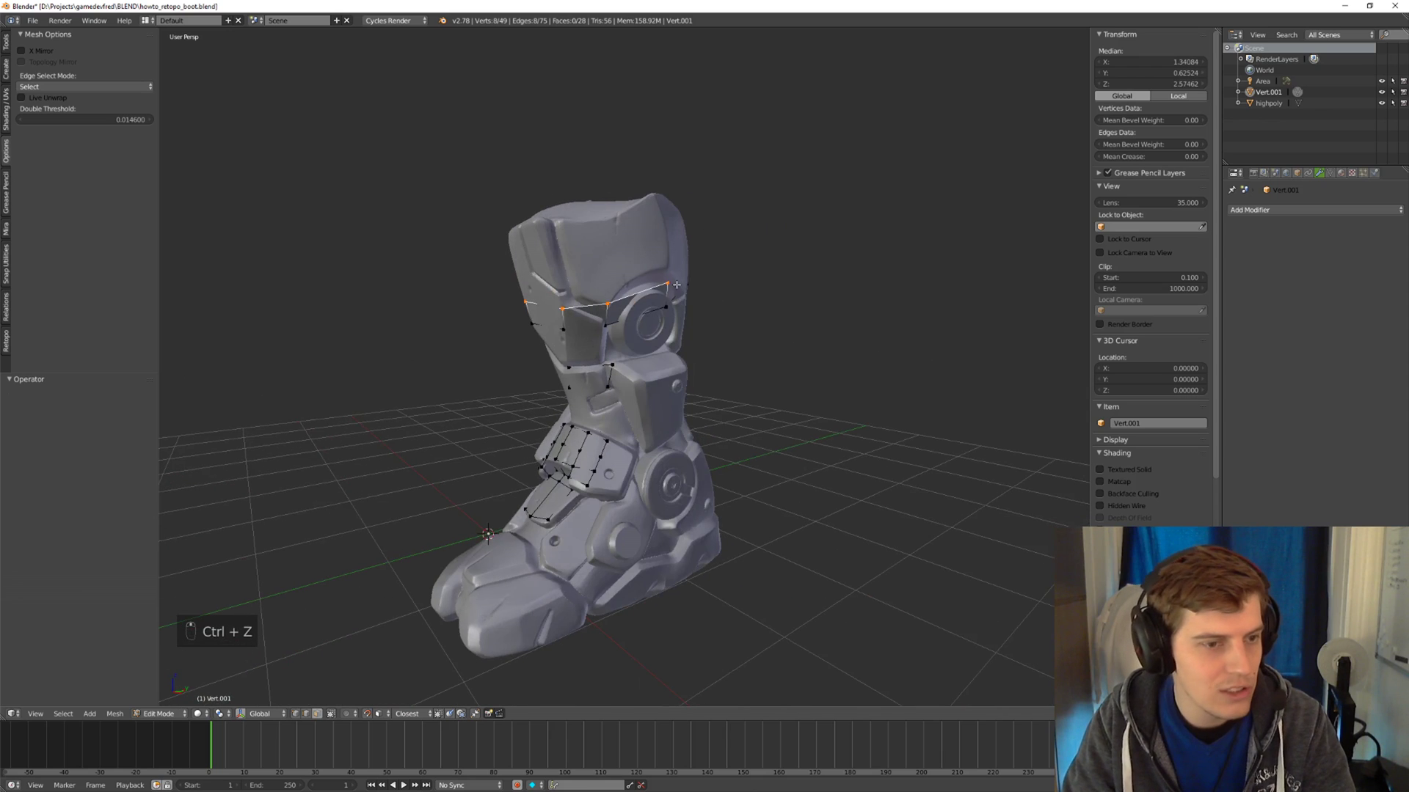
Turn snapping off and move the selected edge loop up the shaft by about 0.325 on Z.
{"action": "middle_click_drag", "start_coordinate": [676, 285], "coordinate": [704, 269]}
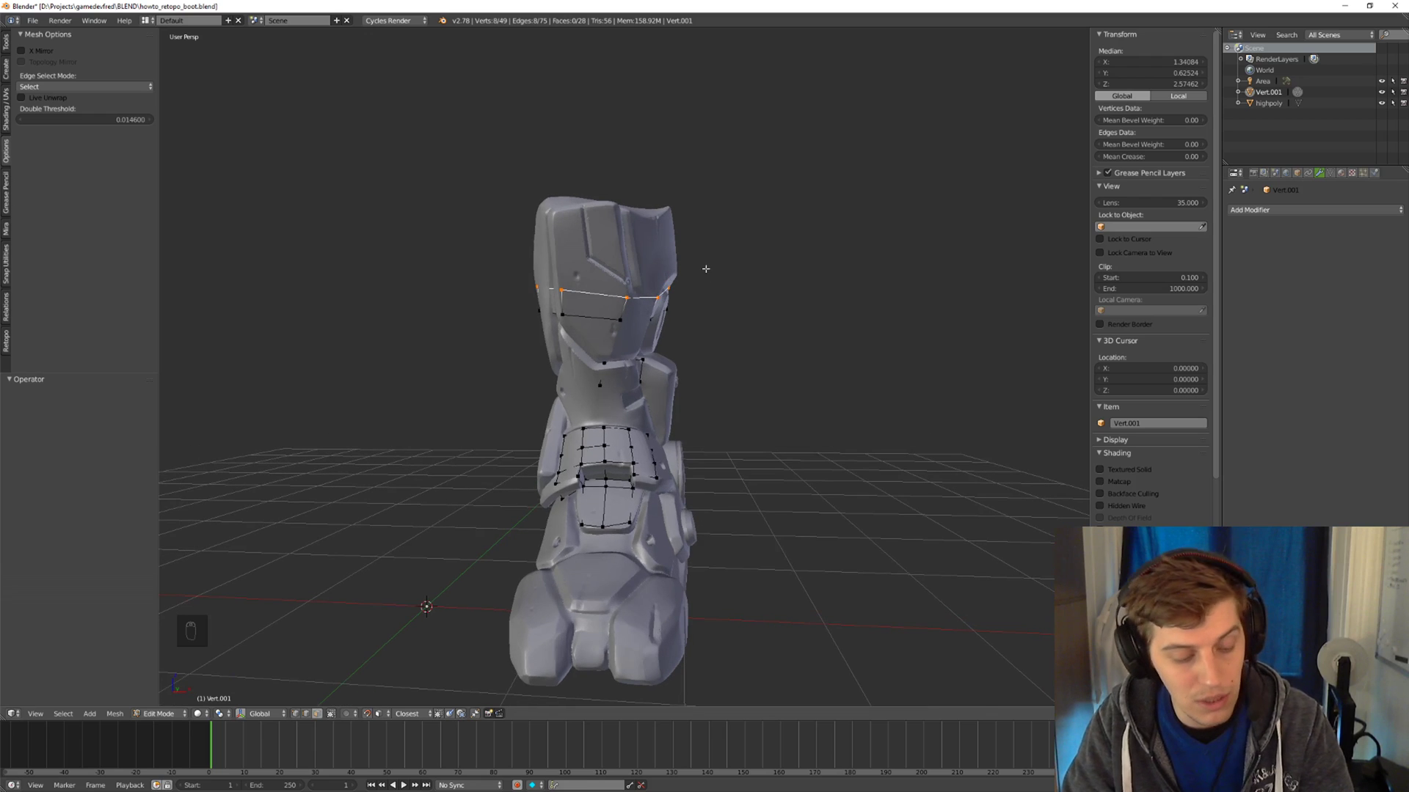
{"action": "key", "text": "shift+q"}
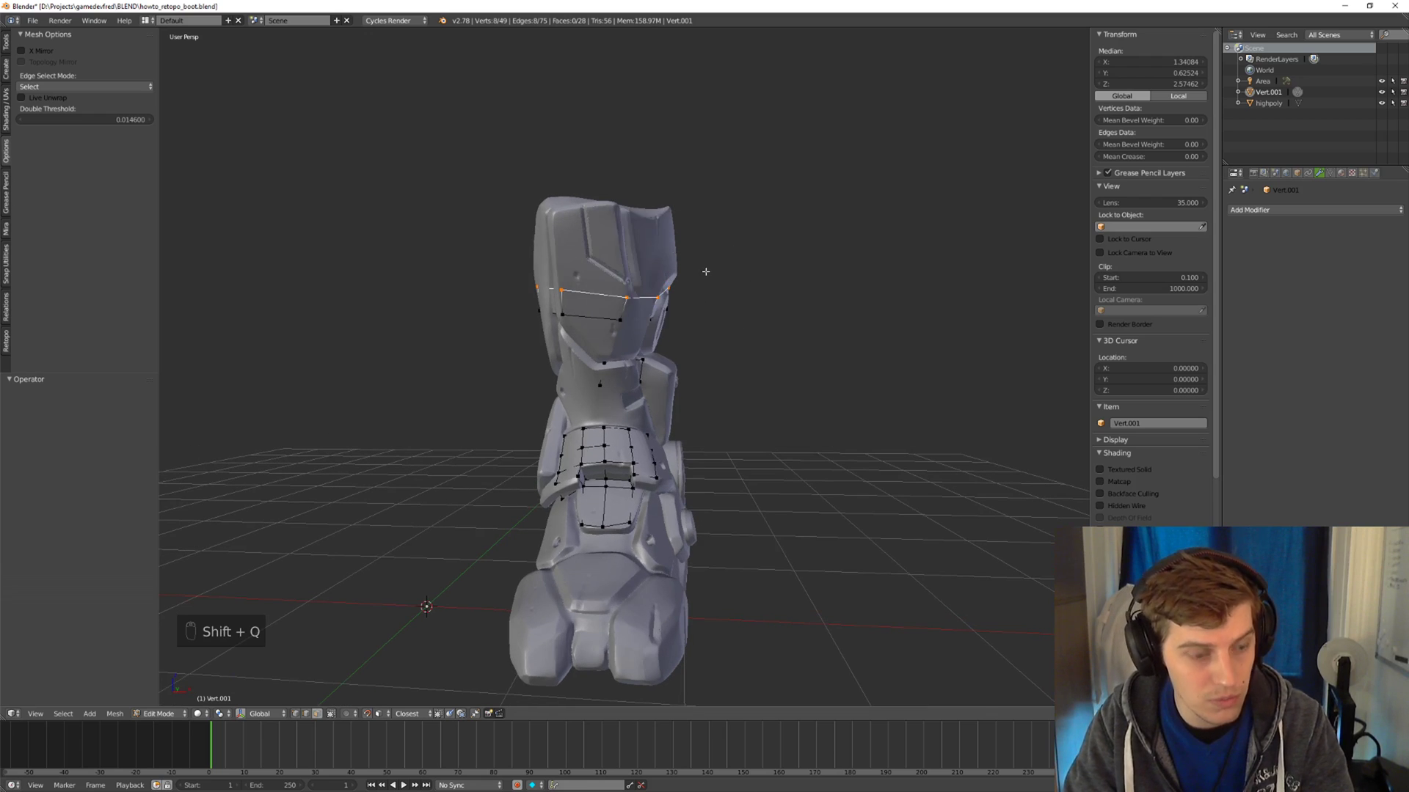
{"action": "key", "text": "shift+Tab"}
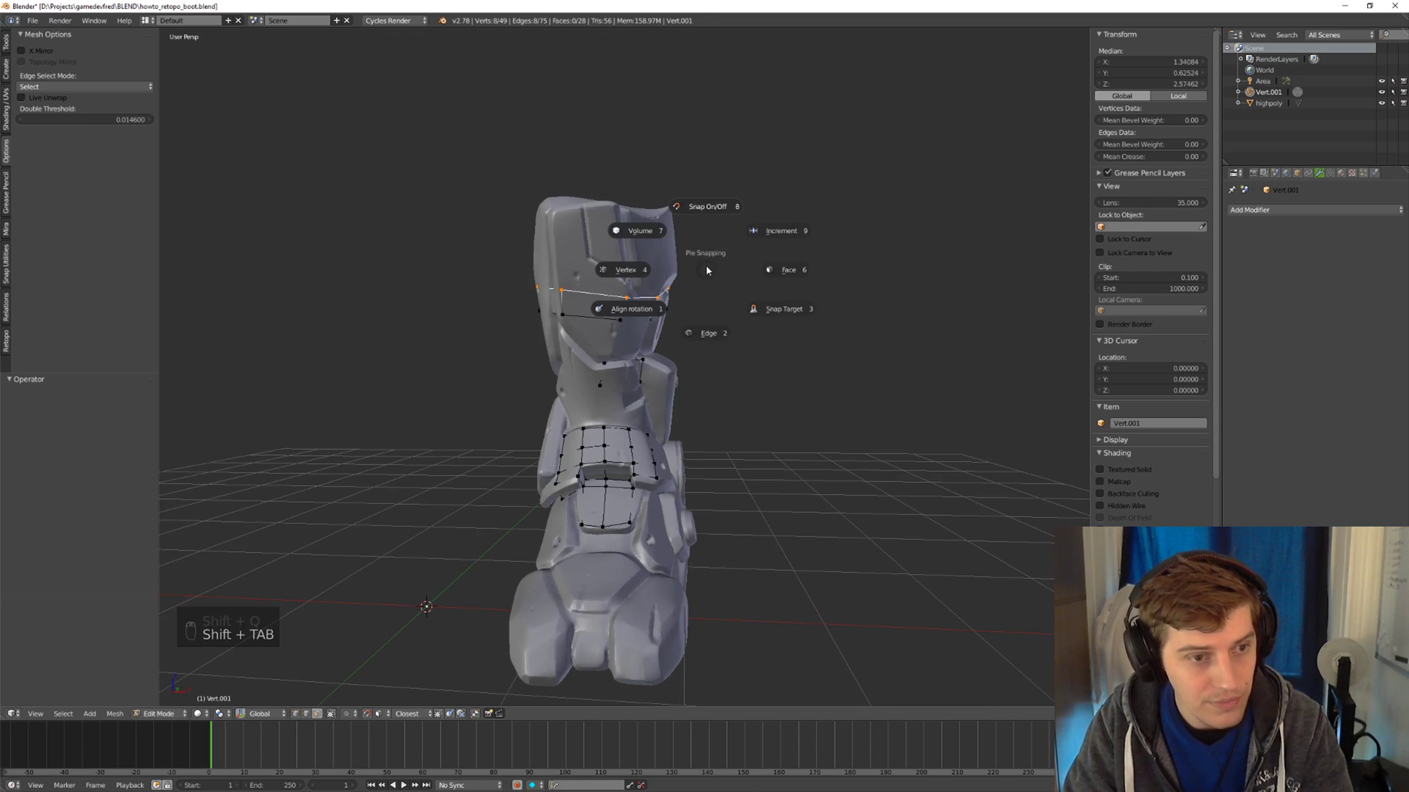
{"action": "left_click", "coordinate": [708, 208]}
{"action": "middle_click_drag", "start_coordinate": [708, 208], "coordinate": [673, 262]}
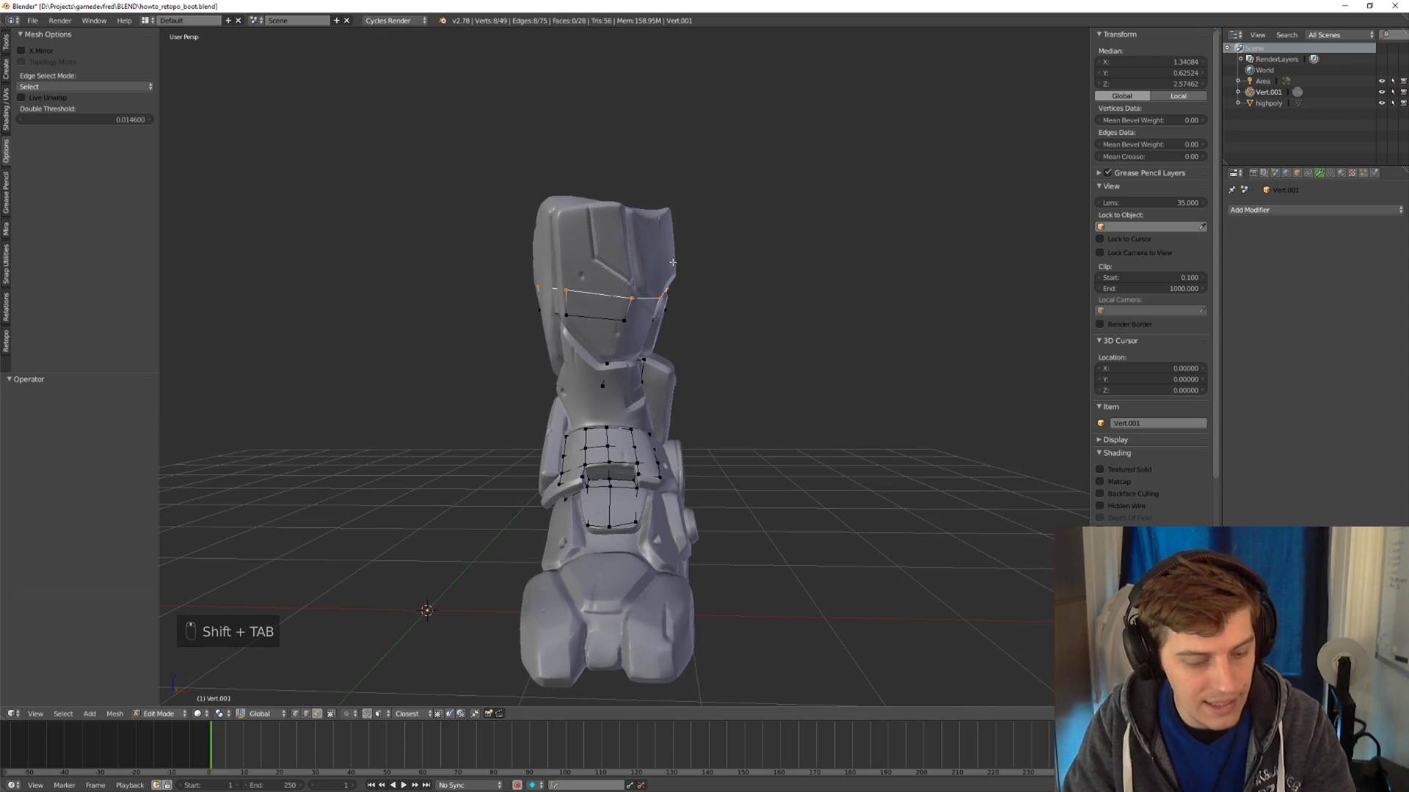
{"action": "key", "text": "g"}
{"action": "left_click", "coordinate": [687, 296]}
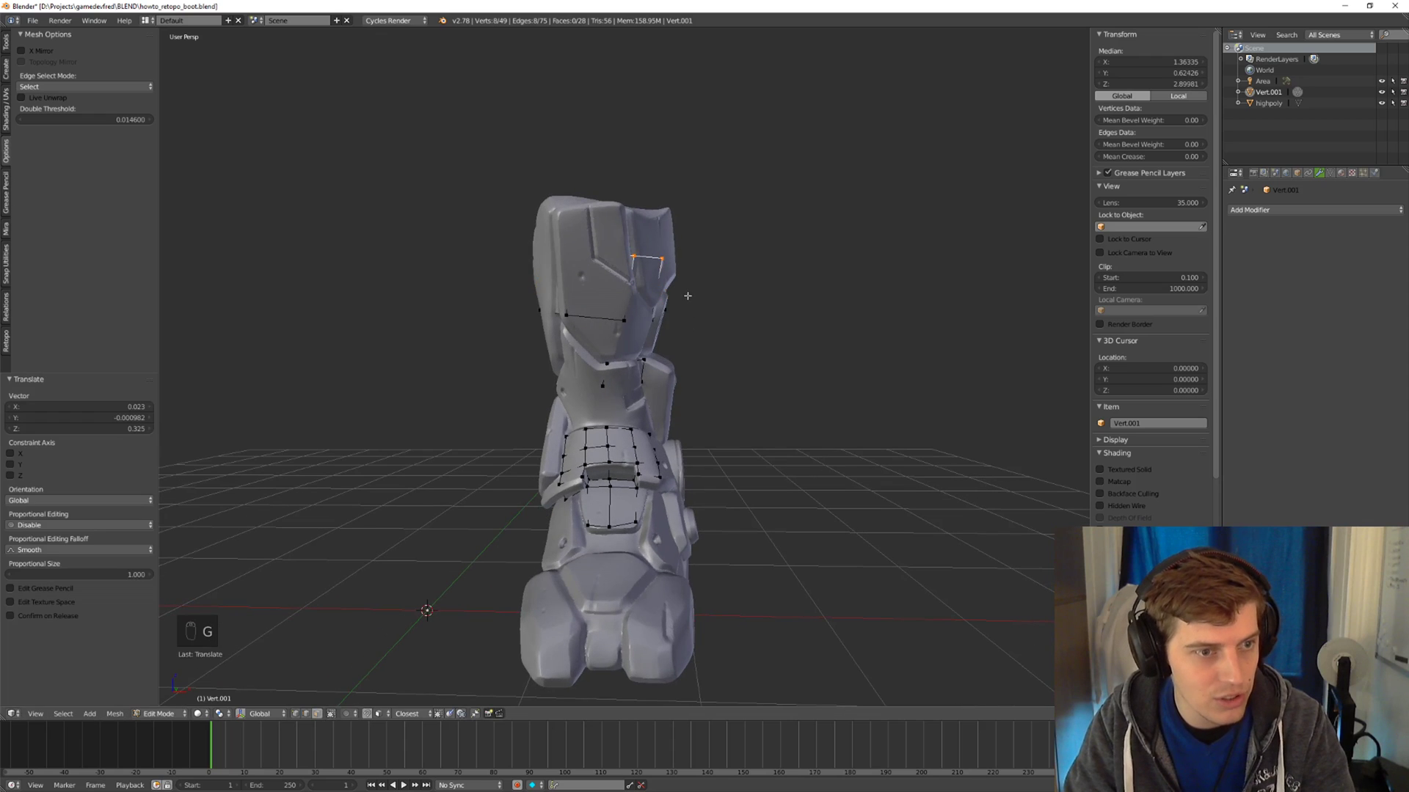
Enlarge the raised edge loop in several scaling passes, including factors of 1.202 and 1.075, to surround the shaft.
{"action": "key", "text": "s"}
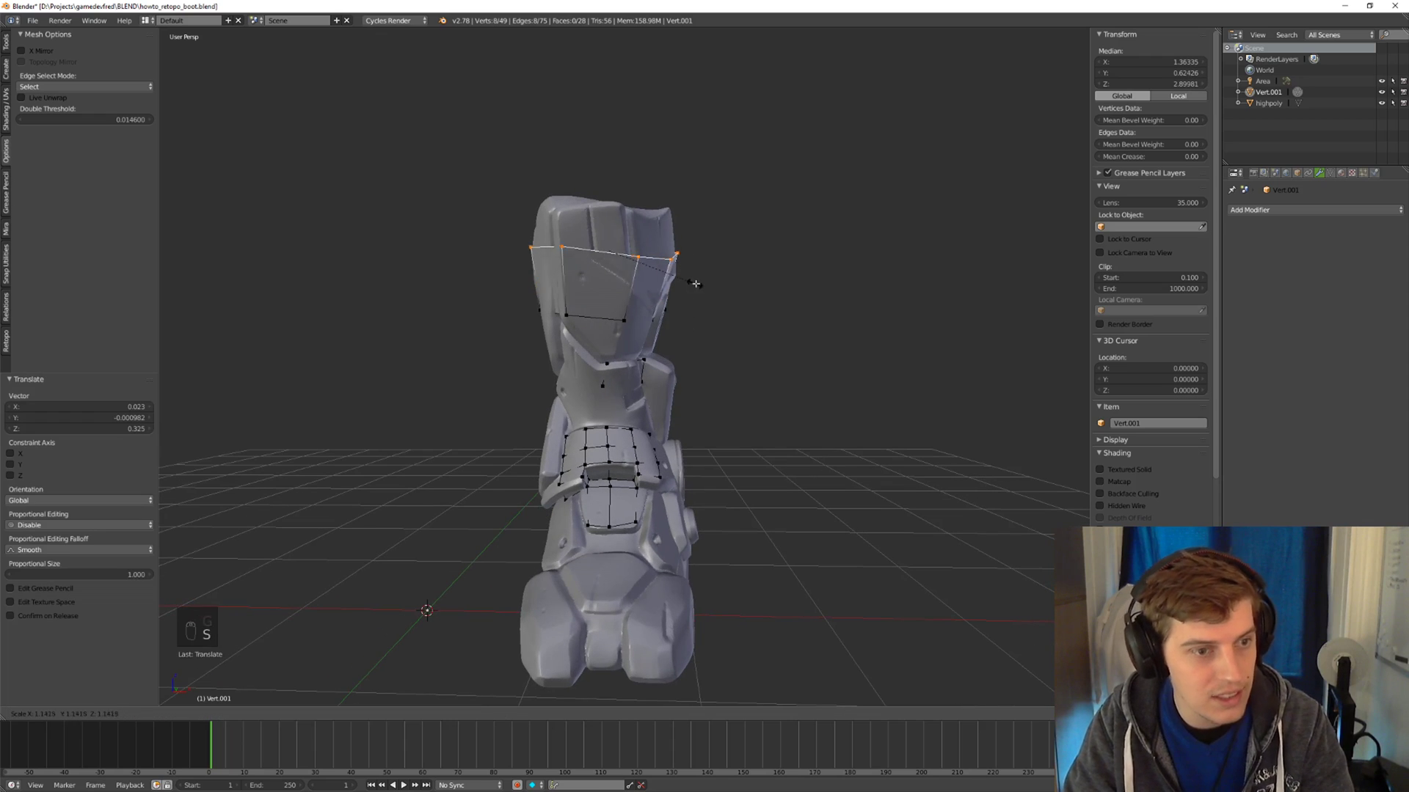
{"action": "left_click", "coordinate": [697, 289]}
{"action": "middle_click_drag", "start_coordinate": [698, 289], "coordinate": [660, 287]}
{"action": "key", "text": "s"}
{"action": "left_click", "coordinate": [660, 286]}
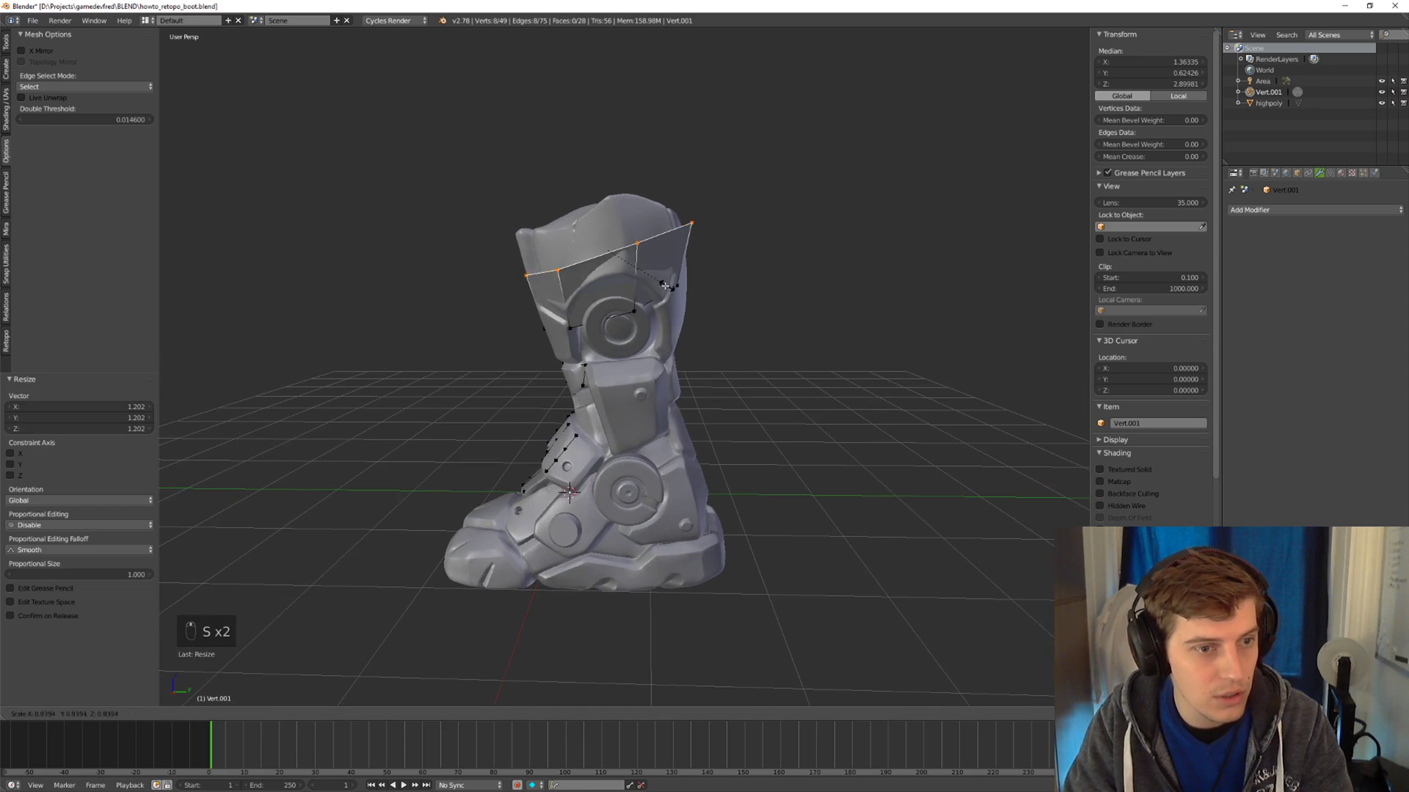
{"action": "key", "text": "s"}
{"action": "left_click", "coordinate": [645, 273]}
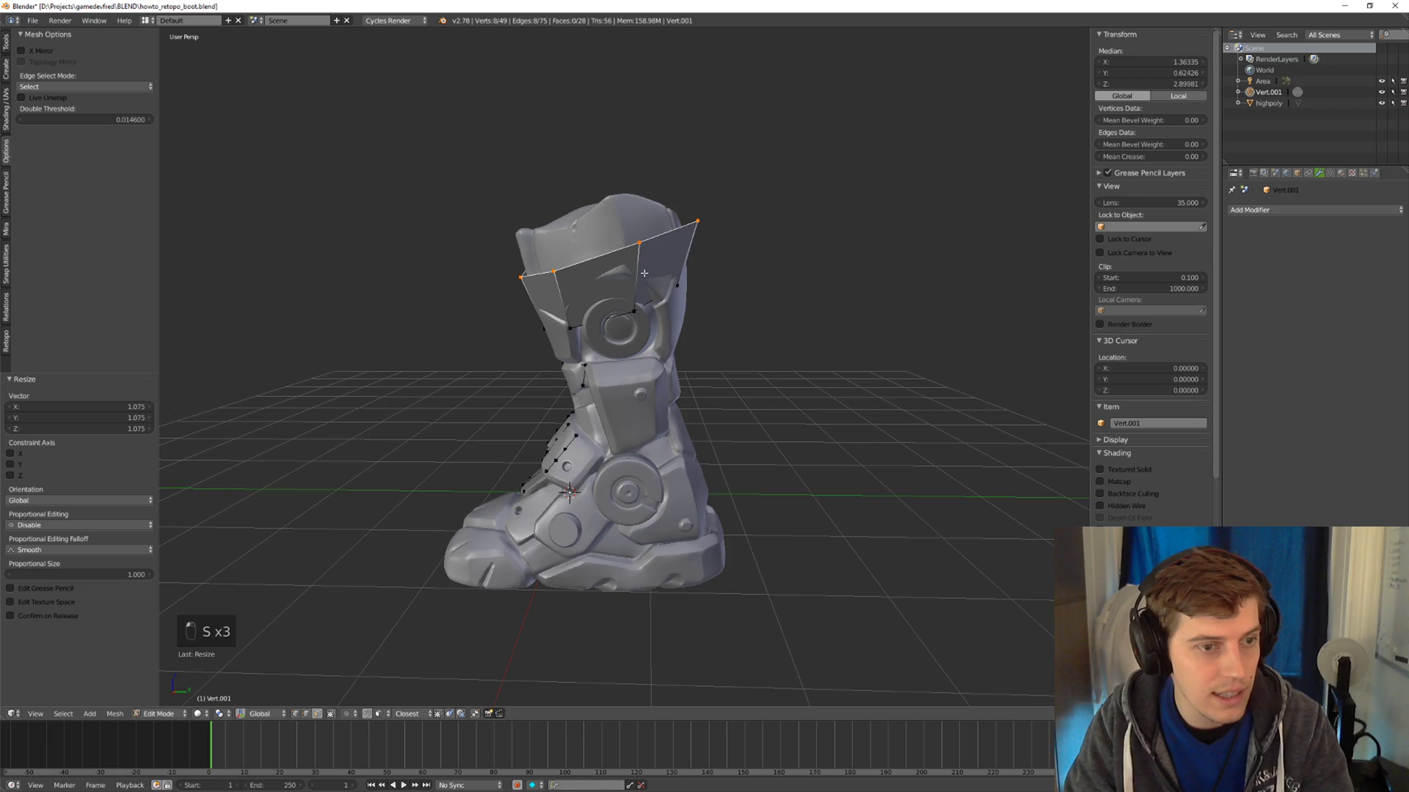
Turn snapping back on and nudge the loop's outer-side and front edges onto the shaft surface.
{"action": "key", "text": "shift+Tab"}
{"action": "left_click", "coordinate": [645, 223]}
{"action": "left_click_drag", "start_coordinate": [575, 279], "coordinate": [566, 287]}
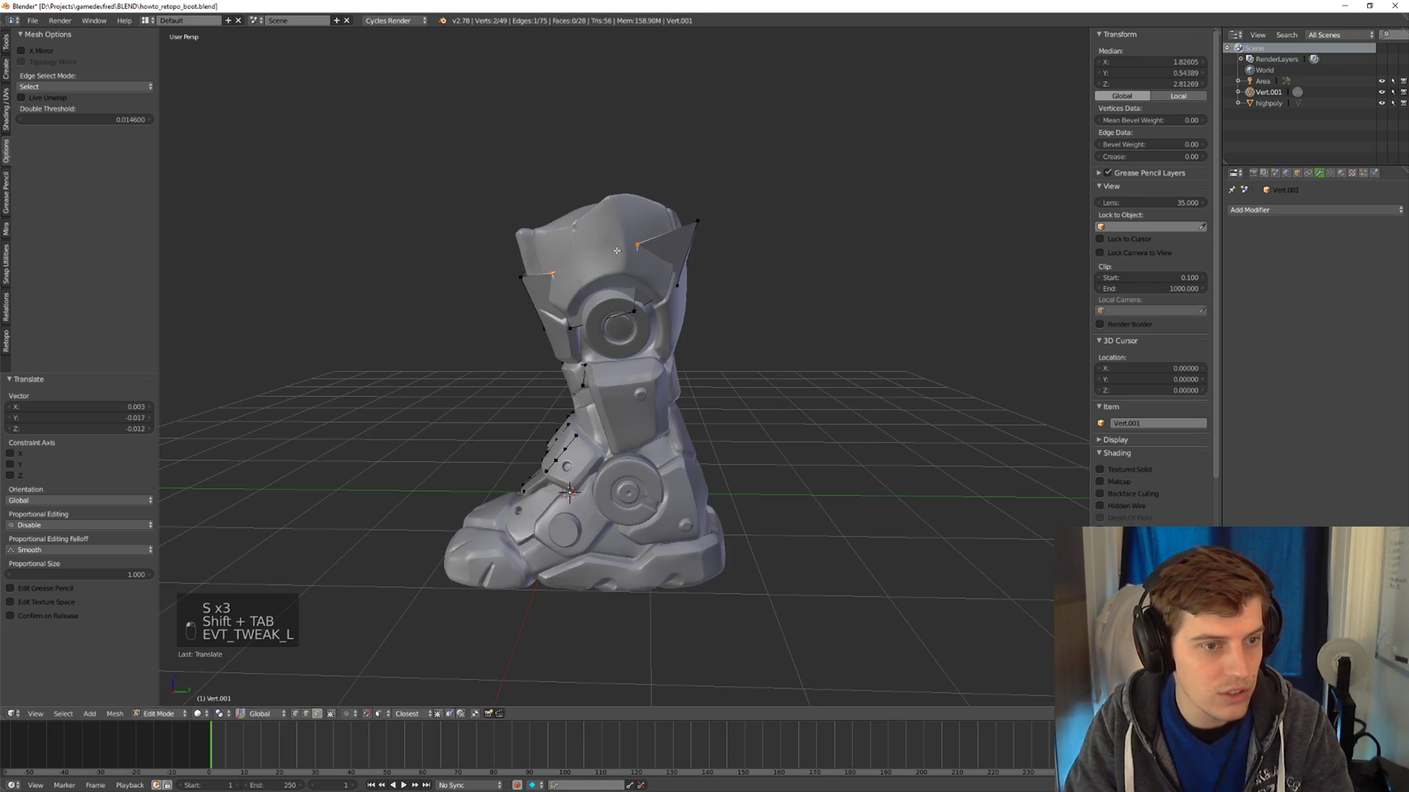
{"action": "middle_click_drag", "start_coordinate": [566, 287], "coordinate": [654, 283]}
{"action": "left_click_drag", "start_coordinate": [500, 275], "coordinate": [506, 281]}
{"action": "middle_click_drag", "start_coordinate": [508, 282], "coordinate": [579, 271]}
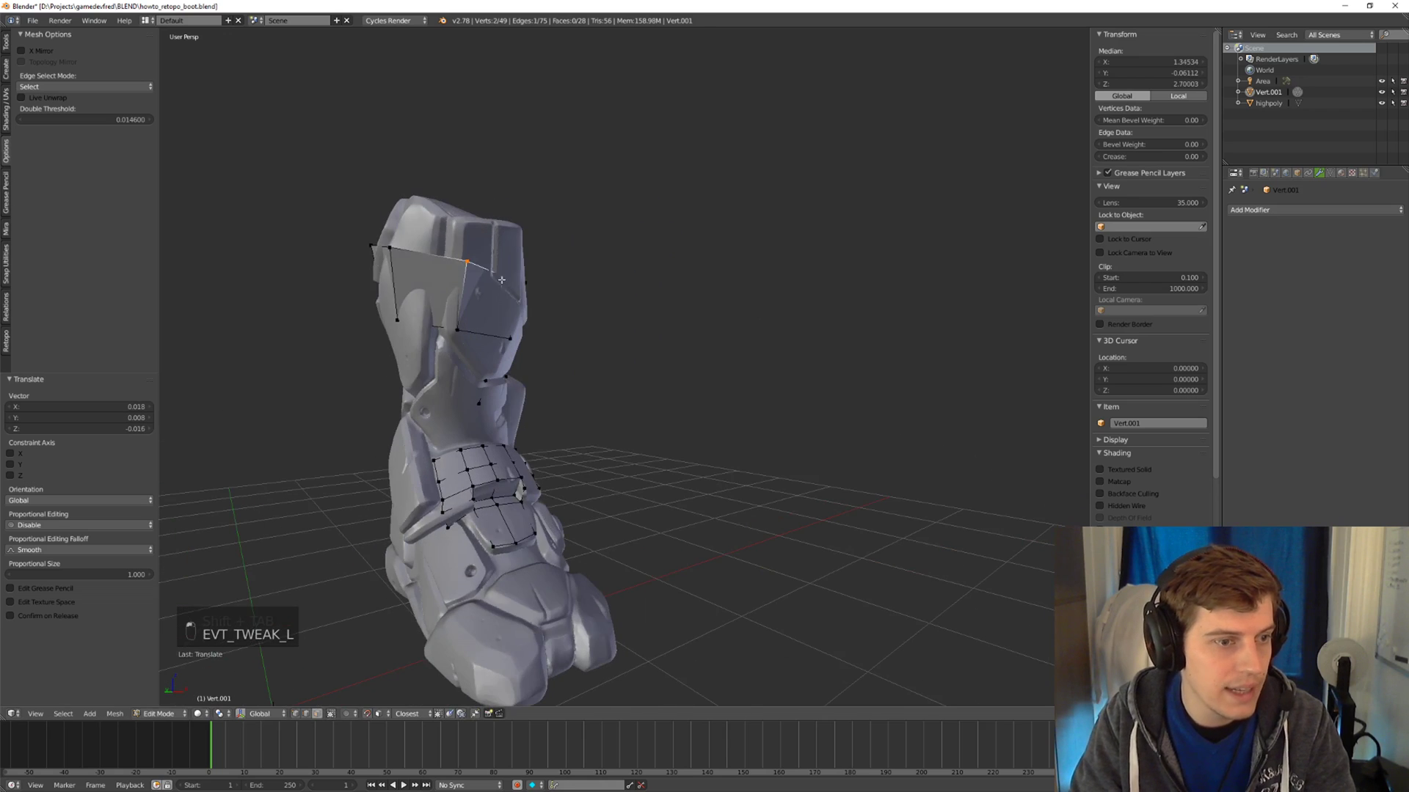
Nudge the loop's remaining edges on the inner side and back onto the shaft surface.
{"action": "left_click_drag", "start_coordinate": [413, 253], "coordinate": [421, 253]}
{"action": "middle_click_drag", "start_coordinate": [421, 253], "coordinate": [587, 254]}
{"action": "middle_click_drag", "start_coordinate": [315, 212], "coordinate": [389, 234]}
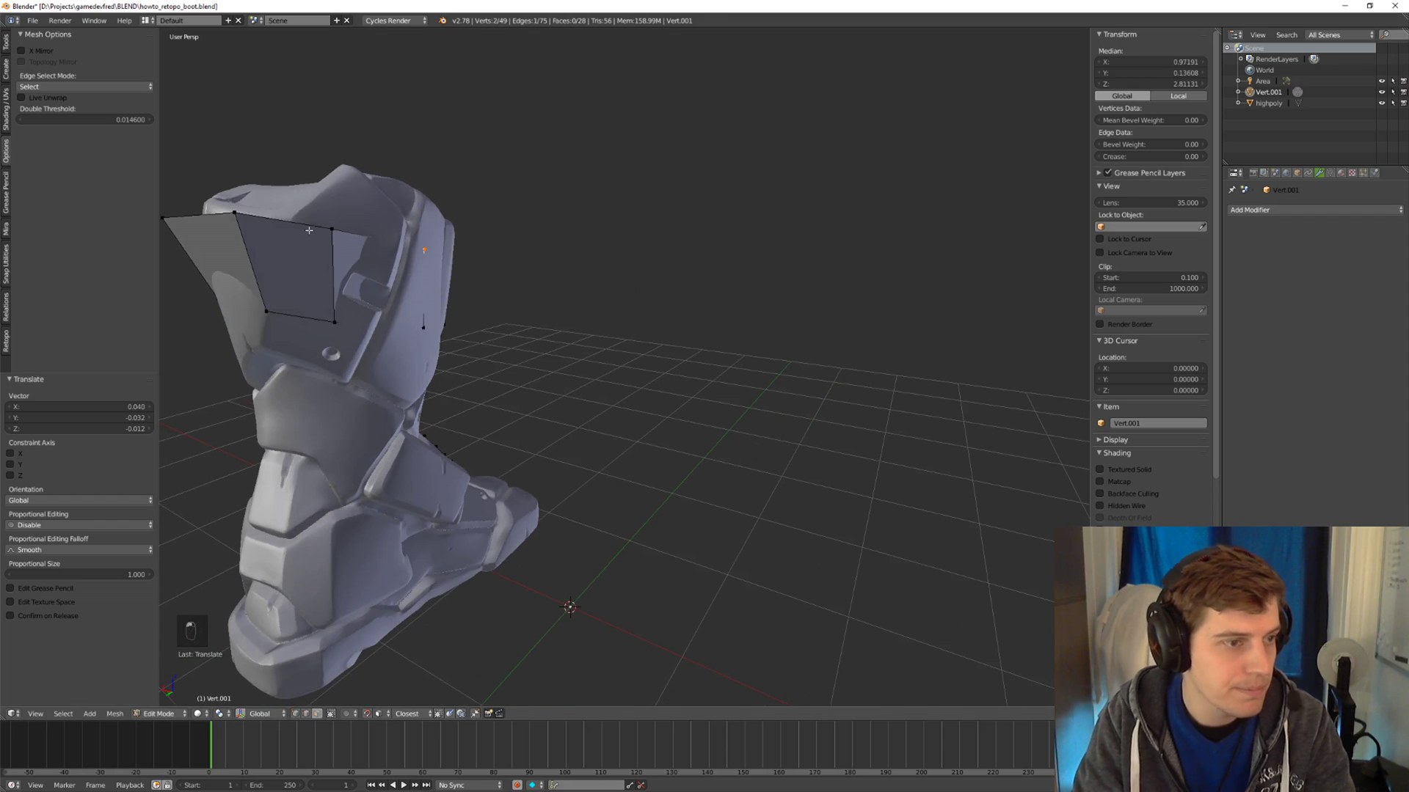
{"action": "left_click_drag", "start_coordinate": [281, 228], "coordinate": [294, 234]}
{"action": "middle_click_drag", "start_coordinate": [293, 234], "coordinate": [420, 231]}
{"action": "middle_click_drag", "start_coordinate": [420, 231], "coordinate": [507, 327], "text": "shift"}
{"action": "left_click_drag", "start_coordinate": [403, 330], "coordinate": [479, 315]}
Add two centred crosswise loop cuts to the upper instep patch.
{"action": "middle_click_drag", "start_coordinate": [478, 316], "coordinate": [750, 279]}
{"action": "scroll", "coordinate": [475, 242], "scroll_direction": "down", "scroll_amount": 5}
{"action": "scroll", "coordinate": [677, 262], "scroll_direction": "up", "scroll_amount": 3}
{"action": "scroll", "coordinate": [678, 410], "scroll_direction": "up", "scroll_amount": 5}
{"action": "scroll", "coordinate": [686, 348], "scroll_direction": "down", "scroll_amount": 3}
{"action": "scroll", "coordinate": [717, 327], "scroll_direction": "up", "scroll_amount": 2}
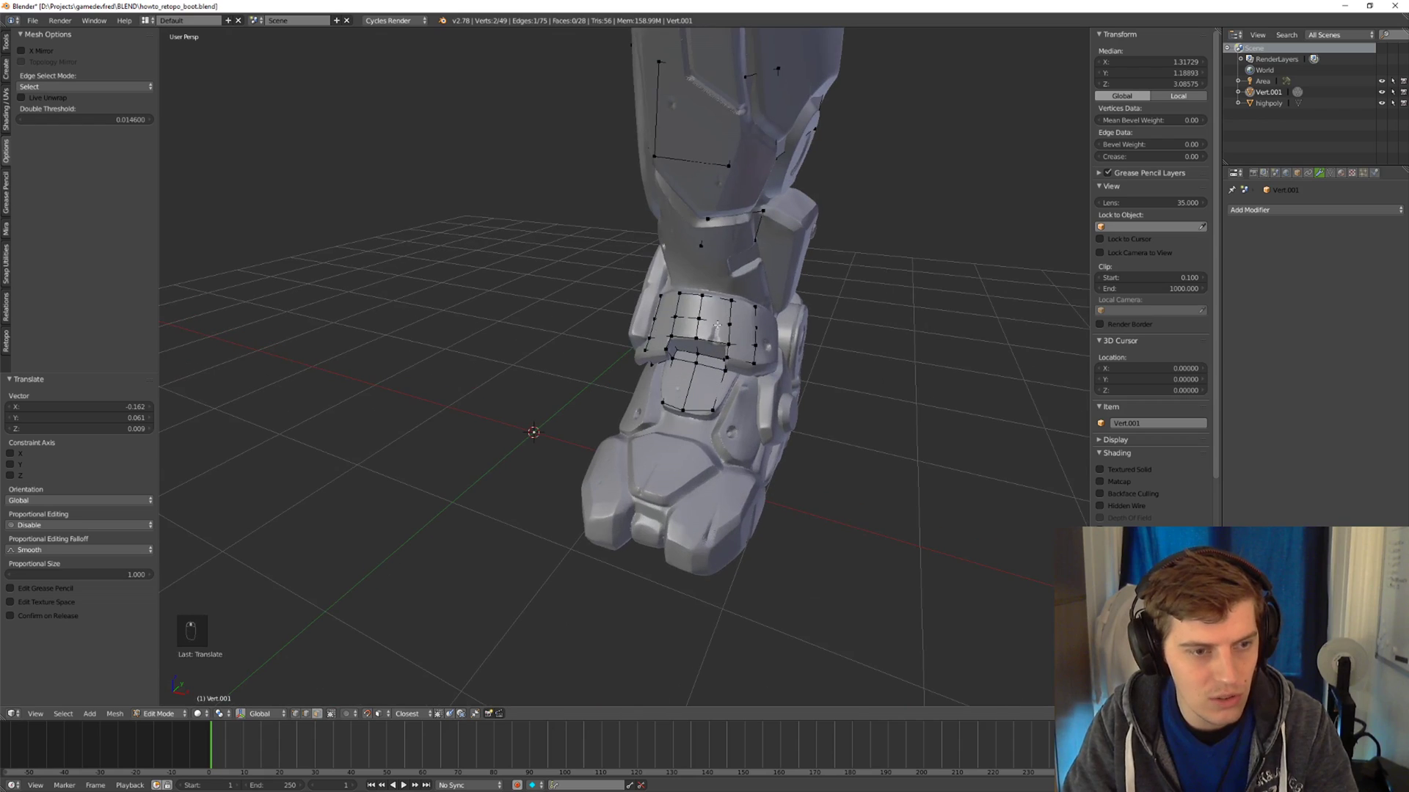
{"action": "key", "text": "ctrl+r"}
{"action": "left_click", "coordinate": [713, 311]}
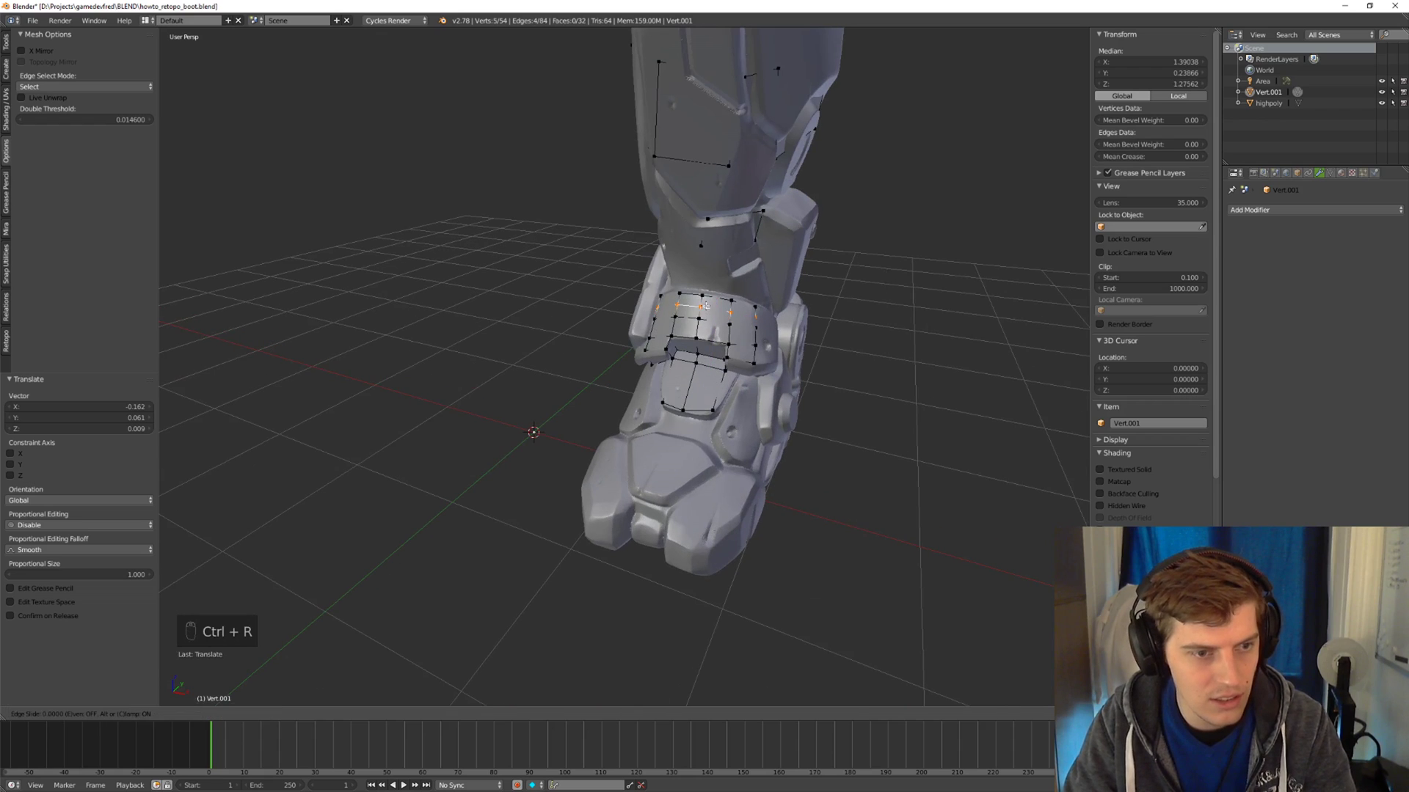
{"action": "right_click", "coordinate": [709, 319]}
{"action": "key", "text": "ctrl+r"}
{"action": "left_click", "coordinate": [703, 328]}
{"action": "right_click", "coordinate": [703, 328]}
Add two centred lengthwise loop cuts running through the upper and lower instep patches.
{"action": "key", "text": "ctrl+r"}
{"action": "left_click", "coordinate": [697, 319]}
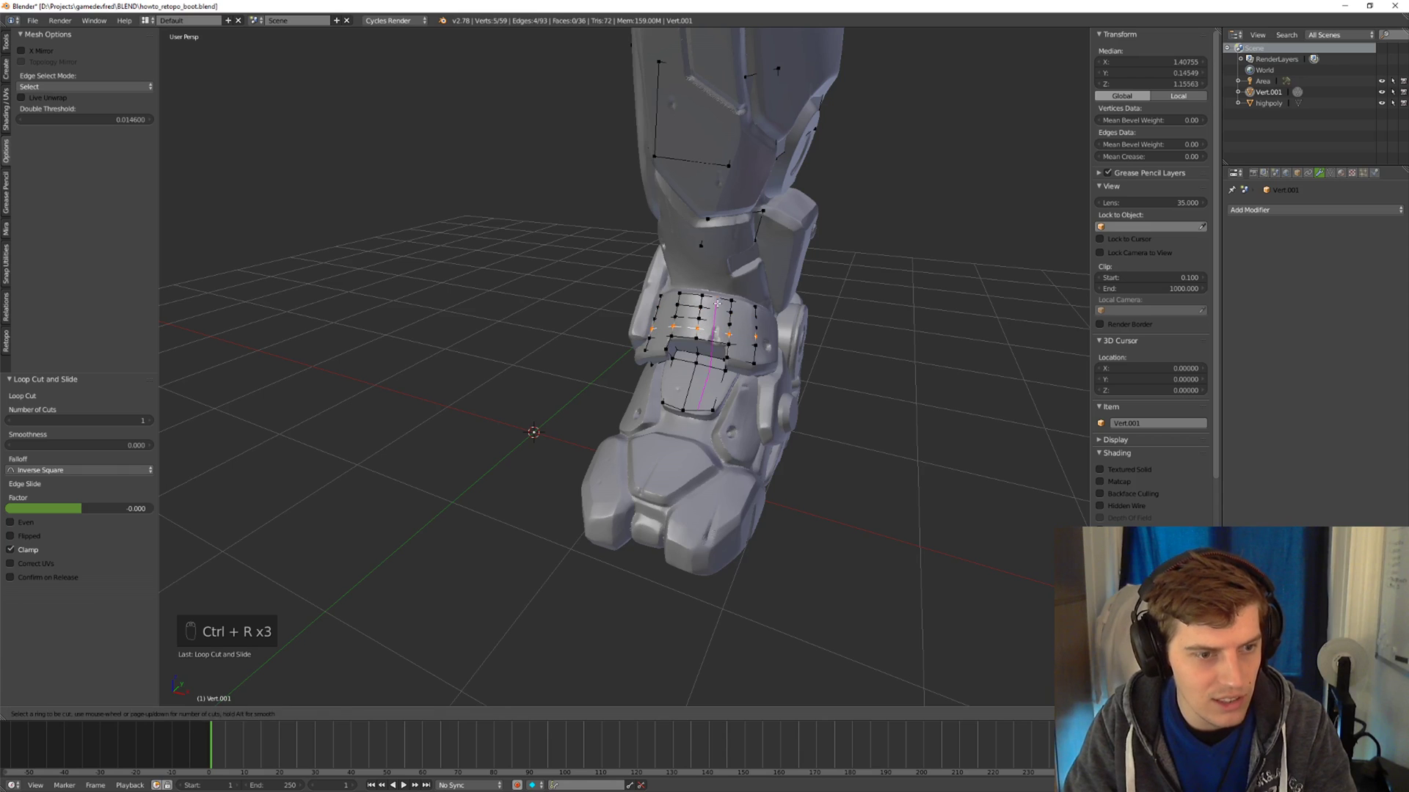
{"action": "right_click", "coordinate": [696, 316]}
{"action": "key", "text": "ctrl+r"}
{"action": "left_click", "coordinate": [688, 305]}
{"action": "right_click", "coordinate": [688, 306]}
Shift several inner vertices of the upper instep patch over the surface to make its grid uneven.
{"action": "middle_click_drag", "start_coordinate": [689, 308], "coordinate": [725, 319]}
{"action": "right_click_drag", "start_coordinate": [725, 317], "coordinate": [731, 315]}
{"action": "left_click", "coordinate": [730, 316]}
{"action": "left_click_drag", "start_coordinate": [730, 316], "coordinate": [666, 303]}
{"action": "left_click_drag", "start_coordinate": [696, 304], "coordinate": [702, 306]}
{"action": "left_click_drag", "start_coordinate": [706, 327], "coordinate": [706, 321]}
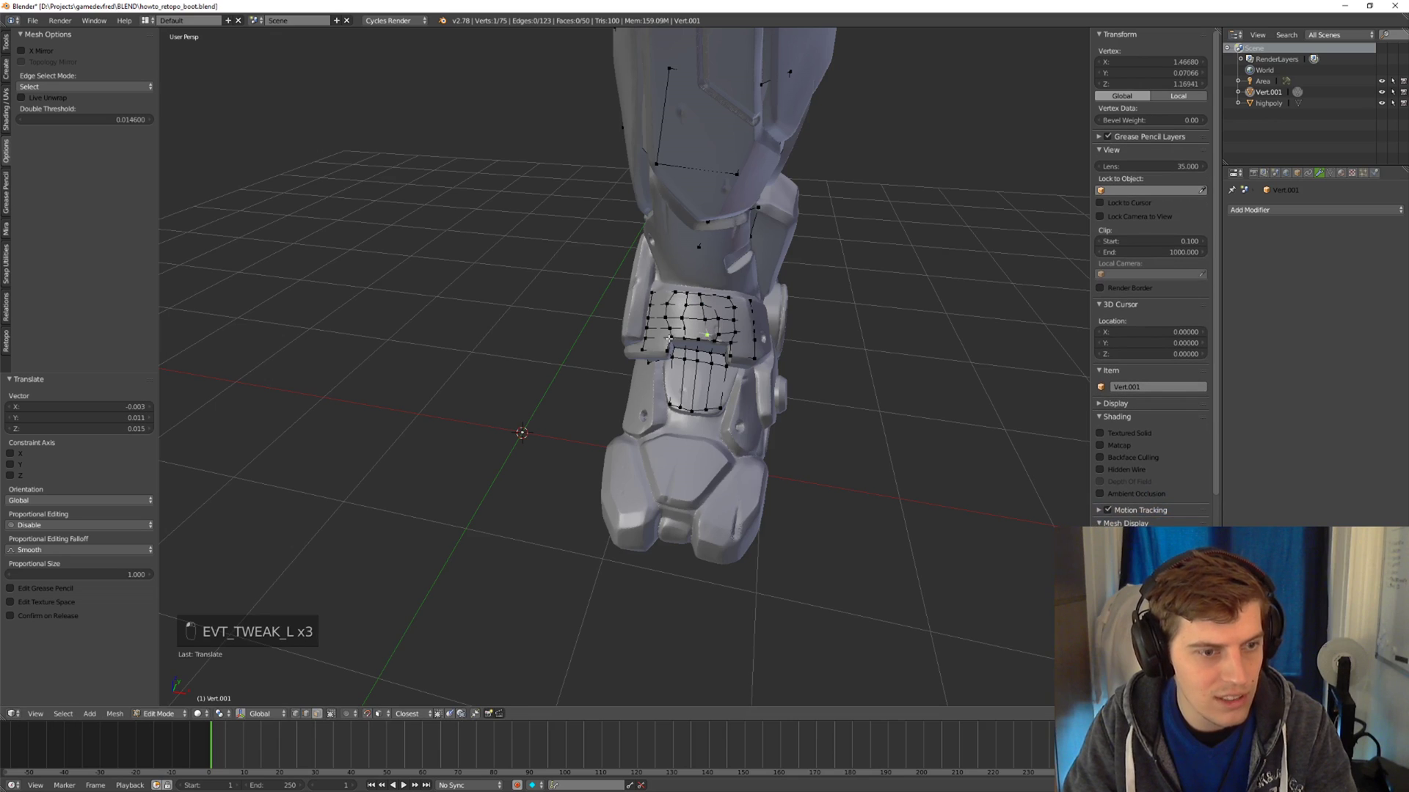
Switch to face selection and circle-select all faces of the upper instep patch.
{"action": "key", "text": "Tab"}
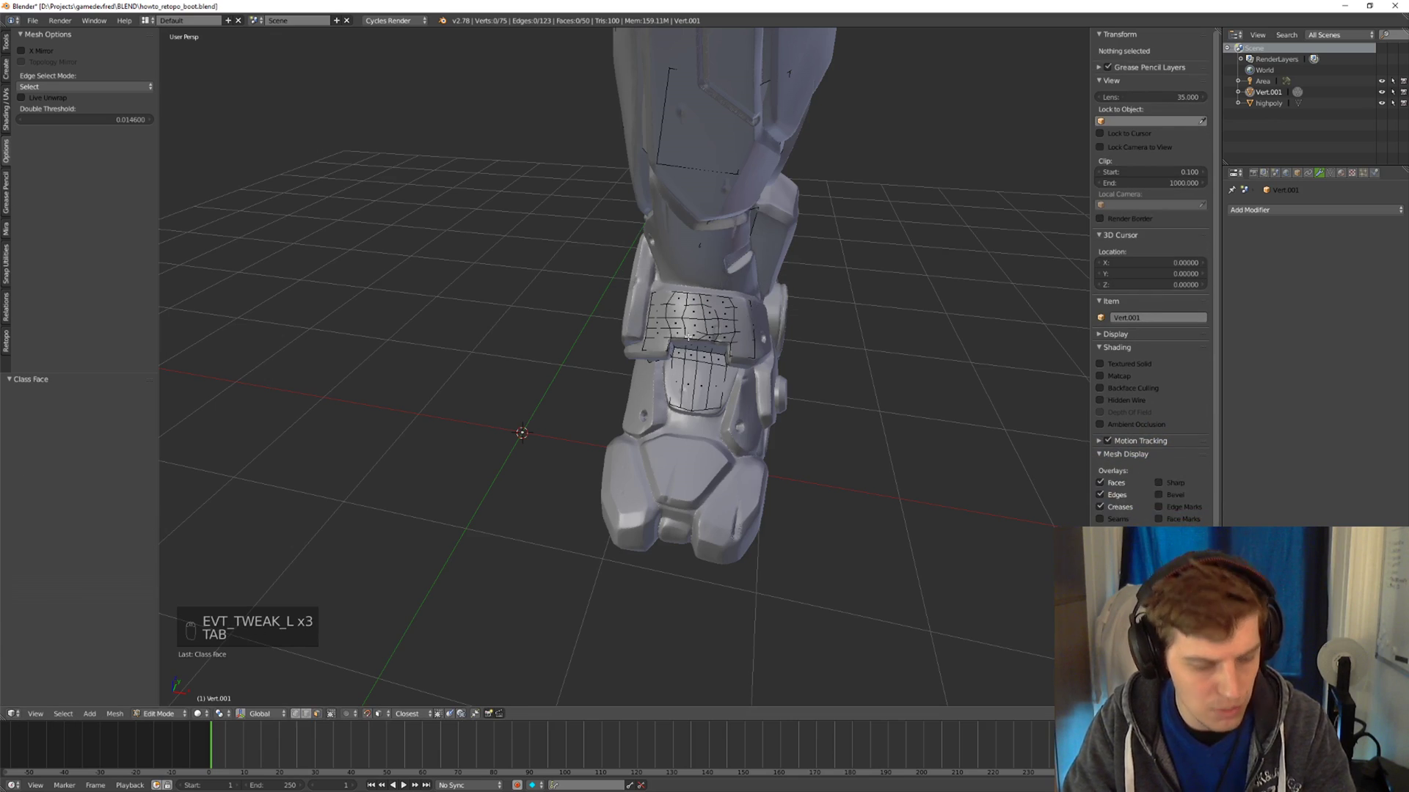
{"action": "key", "text": "c"}
{"action": "mouse_move", "coordinate": [697, 314]}
{"action": "left_mouse_down"}
{"action": "mouse_move", "coordinate": [713, 324]}
{"action": "mouse_move", "coordinate": [659, 310]}
{"action": "left_mouse_up"}
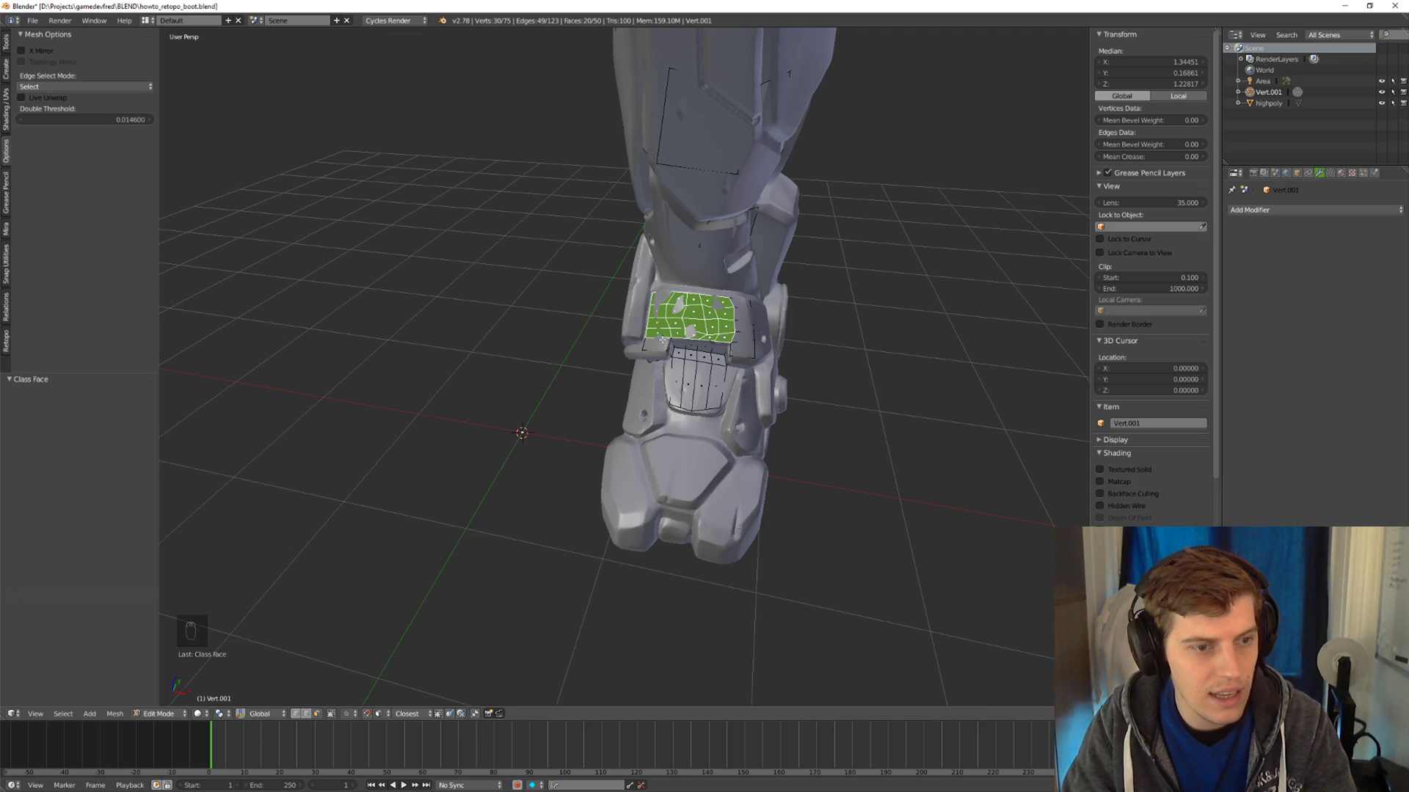
{"action": "middle_click_drag", "start_coordinate": [662, 339], "coordinate": [692, 276]}
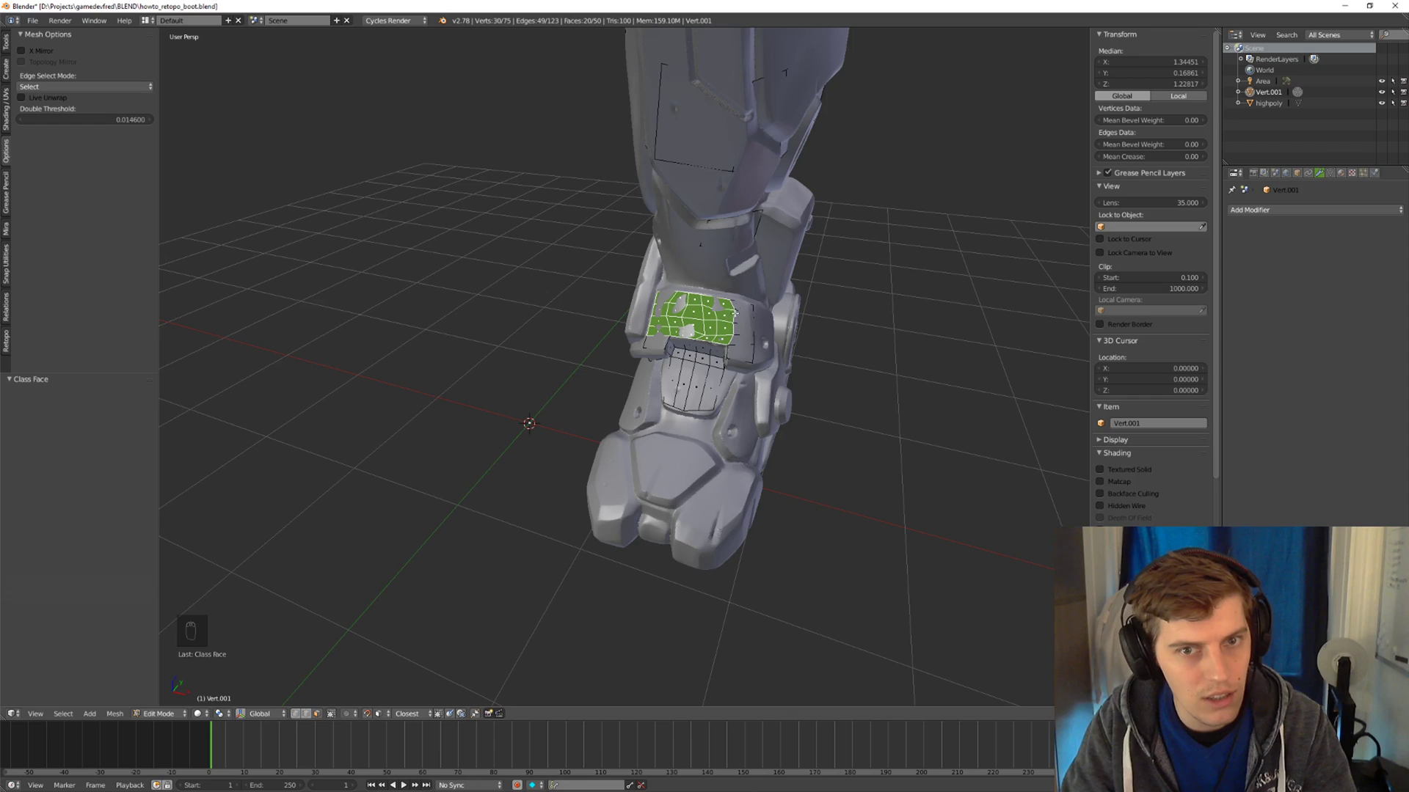
{"action": "middle_click_drag", "start_coordinate": [734, 312], "coordinate": [711, 332]}
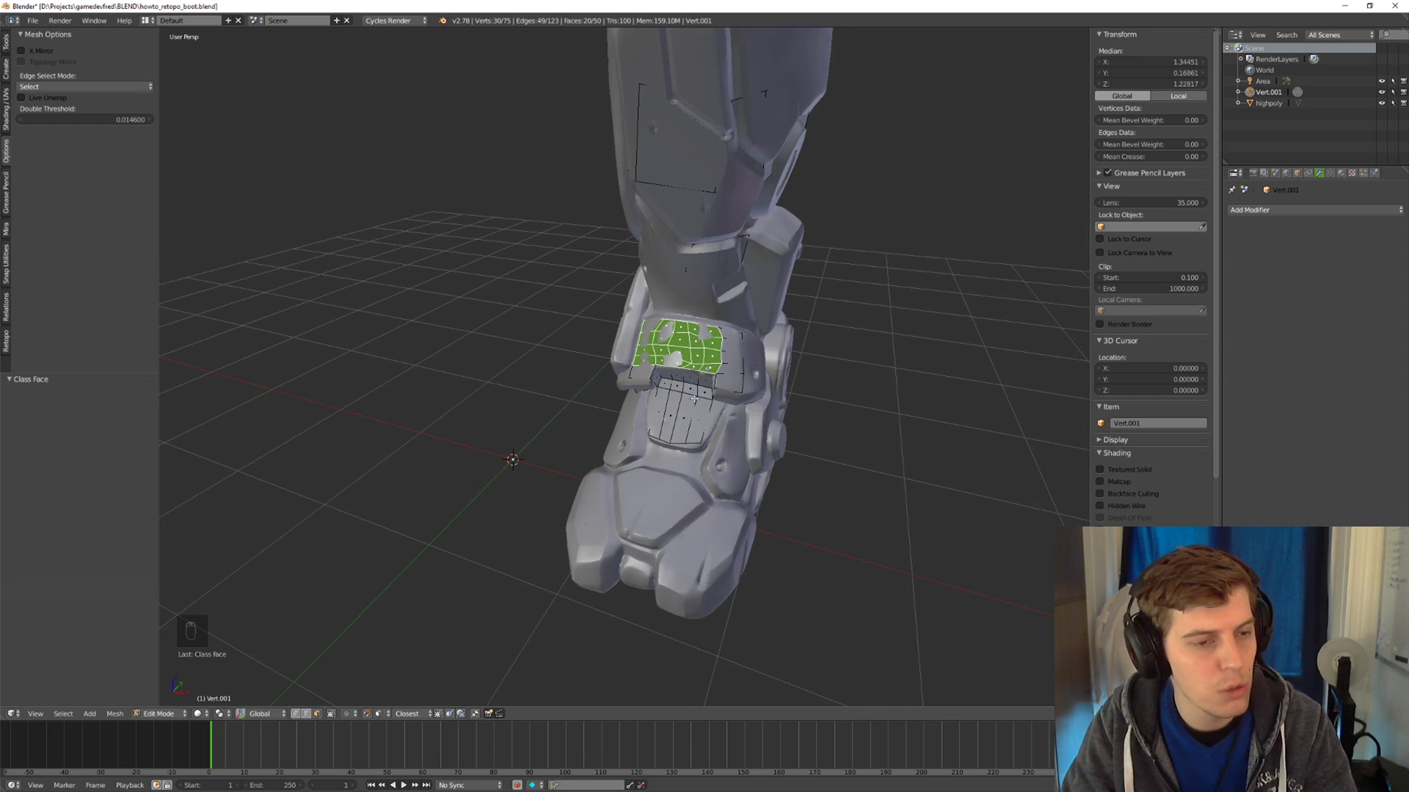
Apply LapRelax four times to the selected instep faces.
{"action": "key", "text": "shift+q"}
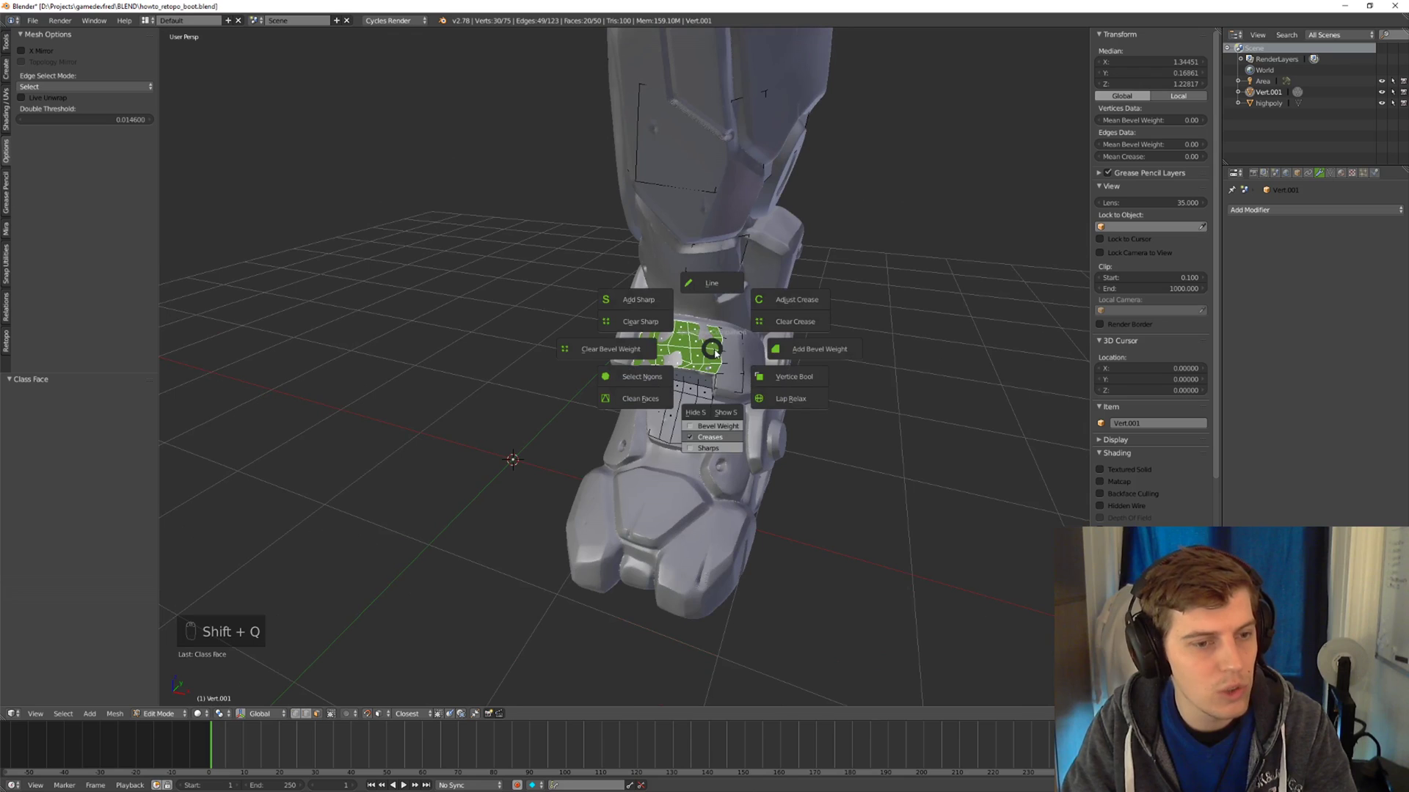
{"action": "left_click", "coordinate": [805, 402]}
{"action": "middle_click_drag", "start_coordinate": [804, 400], "coordinate": [697, 367]}
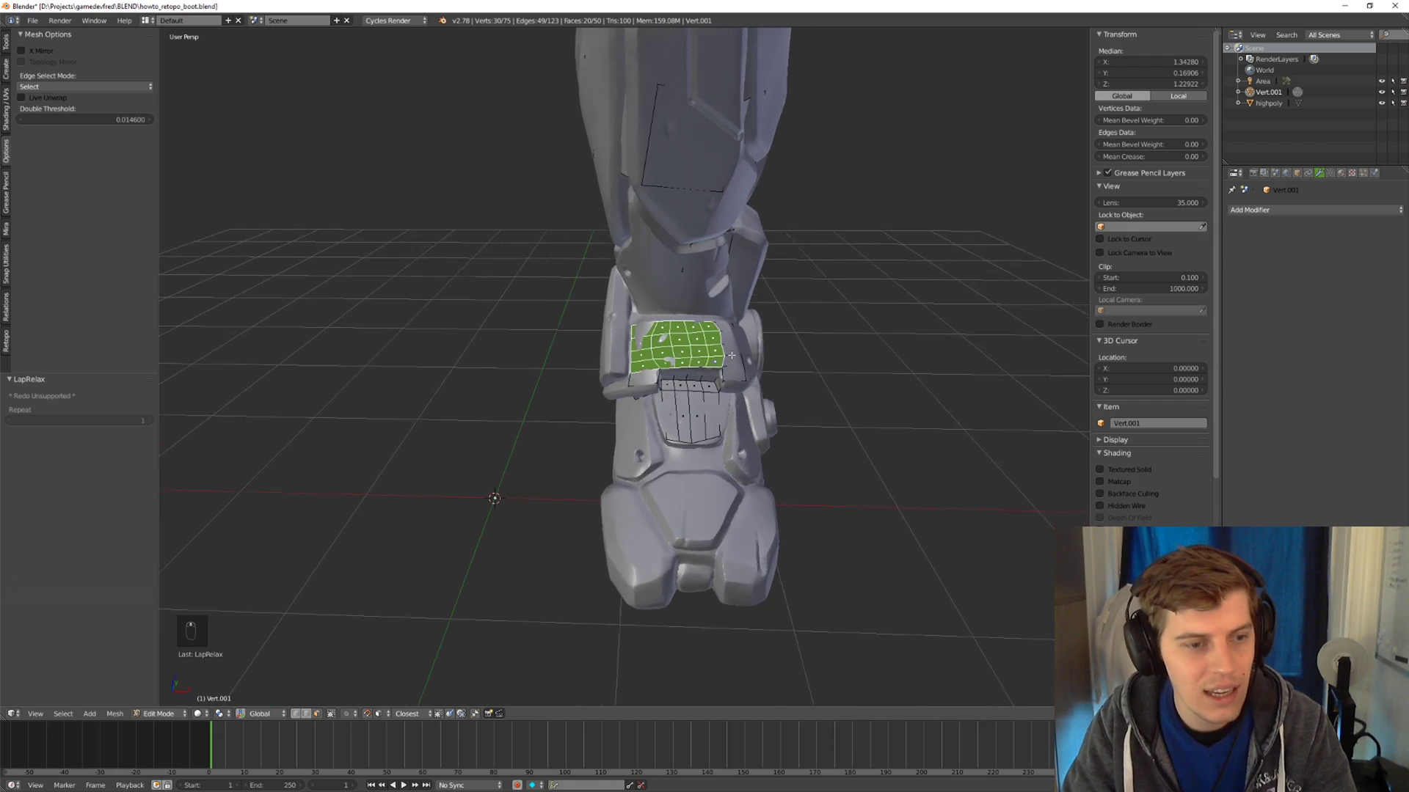
{"action": "key", "text": "shift+q"}
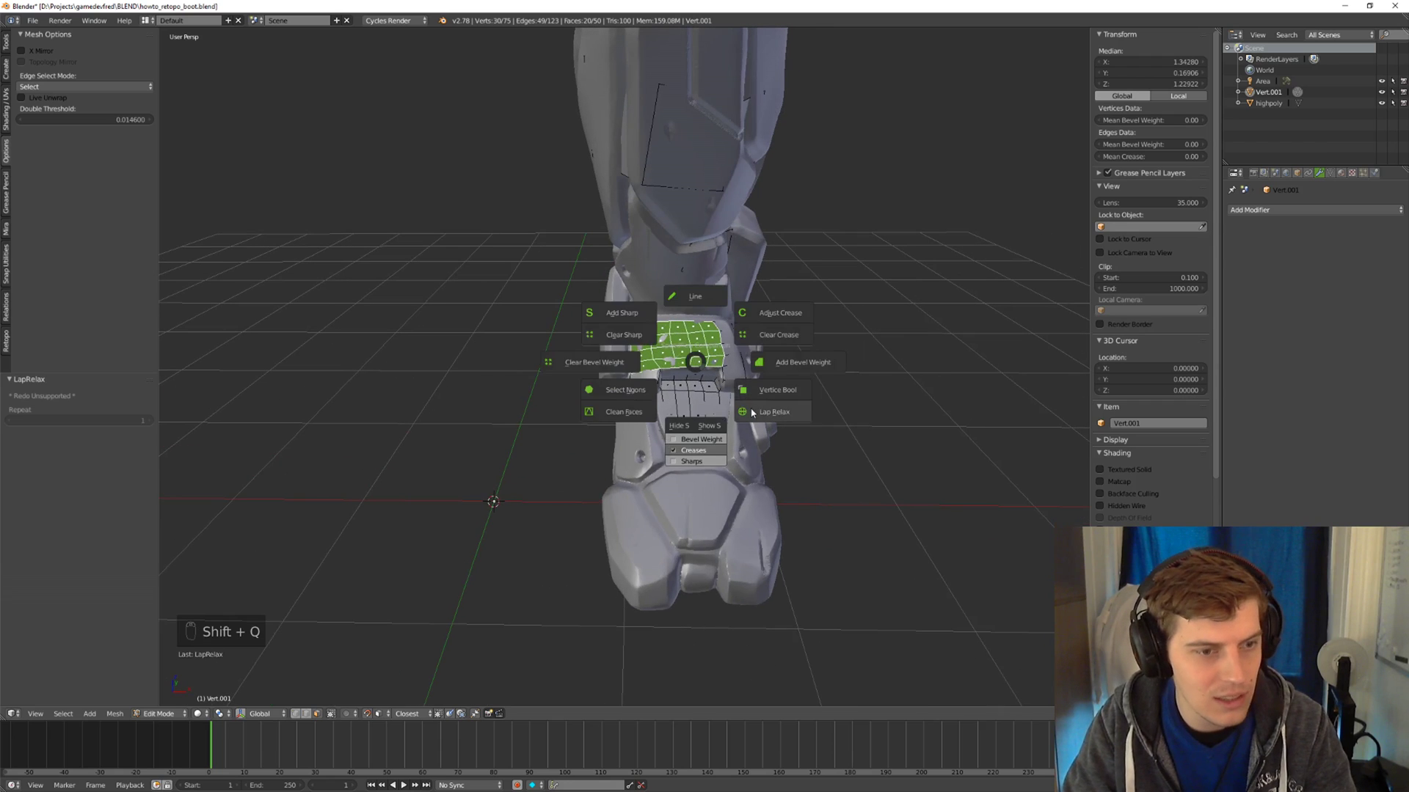
{"action": "left_click", "coordinate": [723, 394]}
{"action": "key", "text": "shift+q"}
{"action": "left_click", "coordinate": [723, 394]}
{"action": "key", "text": "shift+q"}
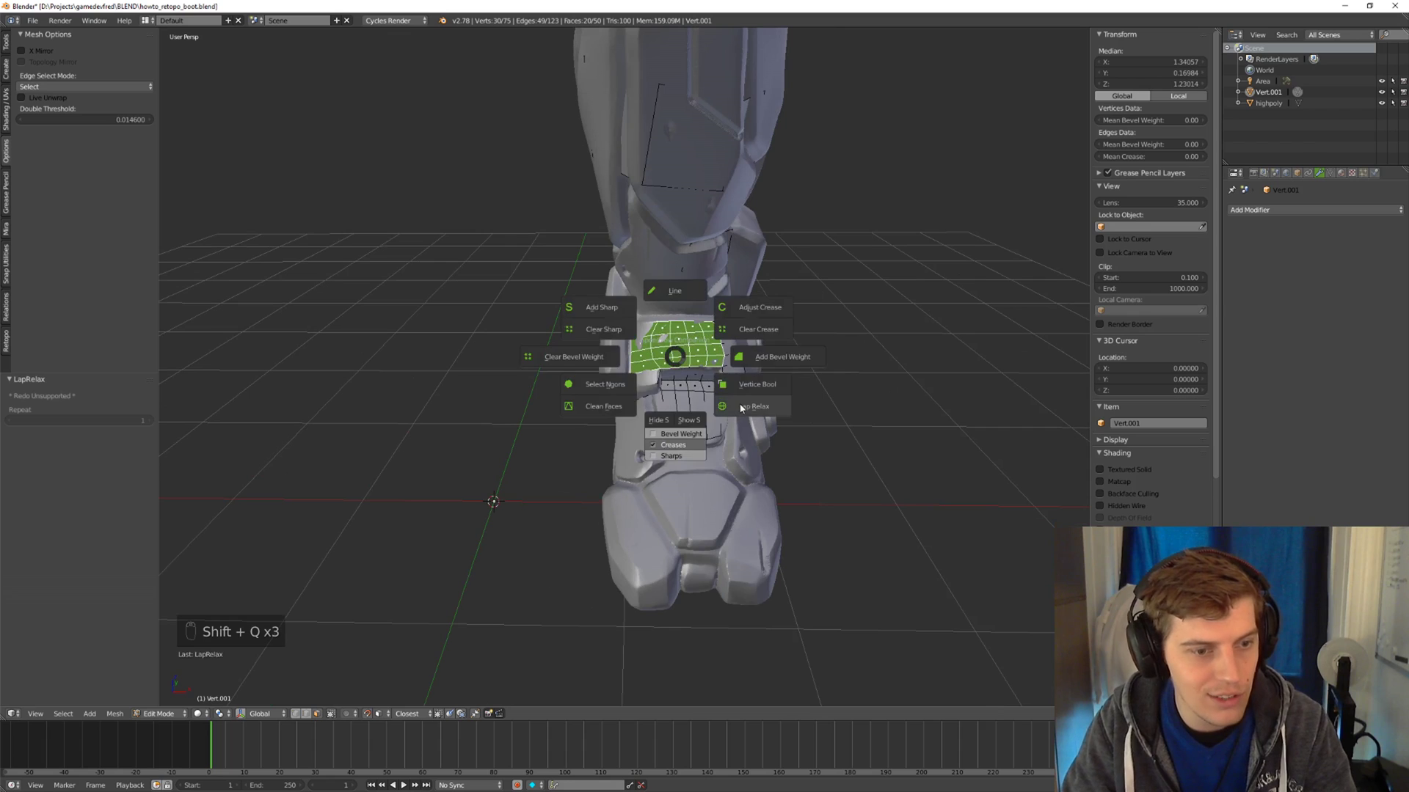
{"action": "left_click", "coordinate": [722, 394]}
Undo all the LapRelax passes on the instep patch.
{"action": "middle_click_drag", "start_coordinate": [722, 394], "coordinate": [690, 364]}
{"action": "key", "text": "ctrl+z"}
{"action": "key", "text": "ctrl+z"}
{"action": "key", "text": "ctrl+z"}
{"action": "key", "text": "ctrl+z"}
{"action": "key", "text": "ctrl+z"}
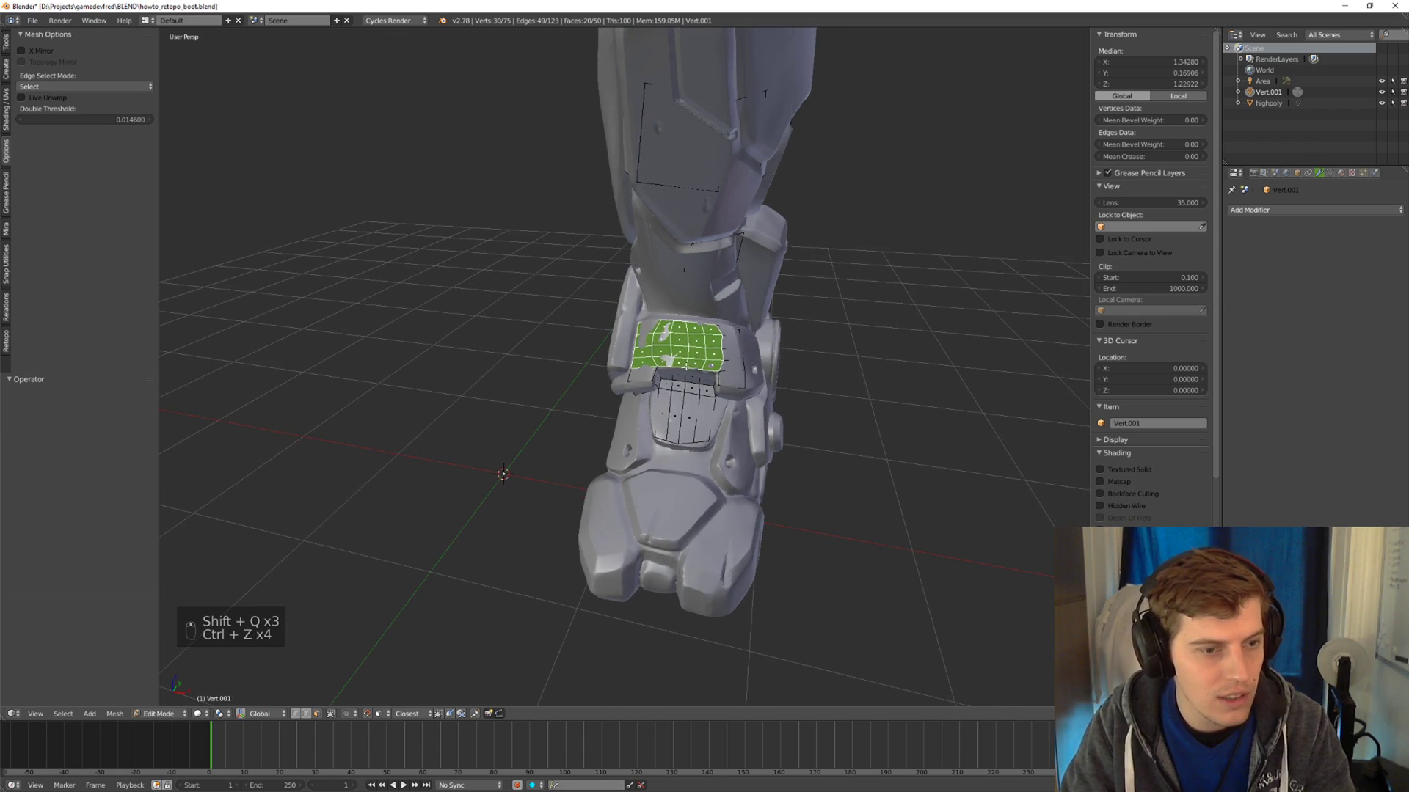
Apply Laplacian Smooth four times to the selected instep faces.
{"action": "key", "text": "w"}
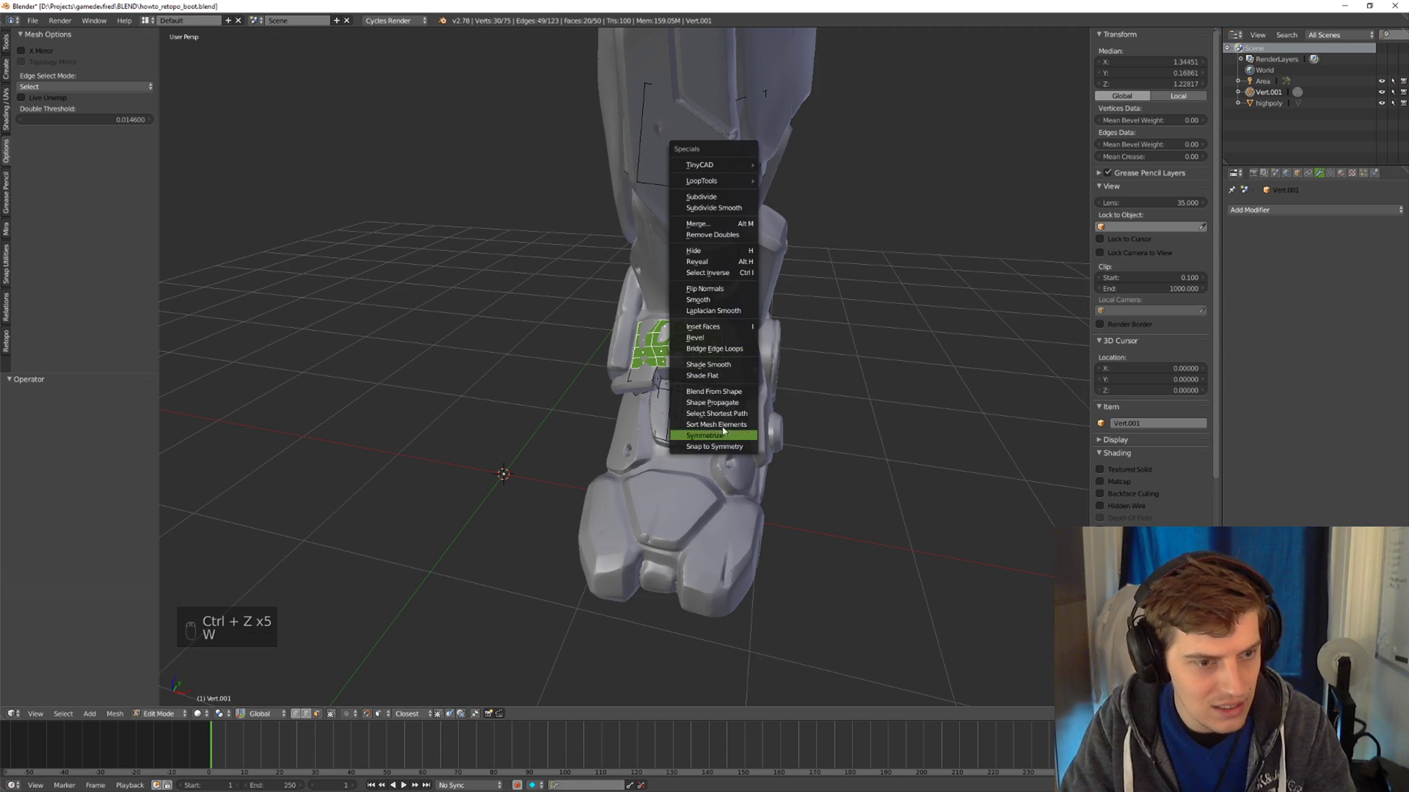
{"action": "left_click", "coordinate": [714, 311]}
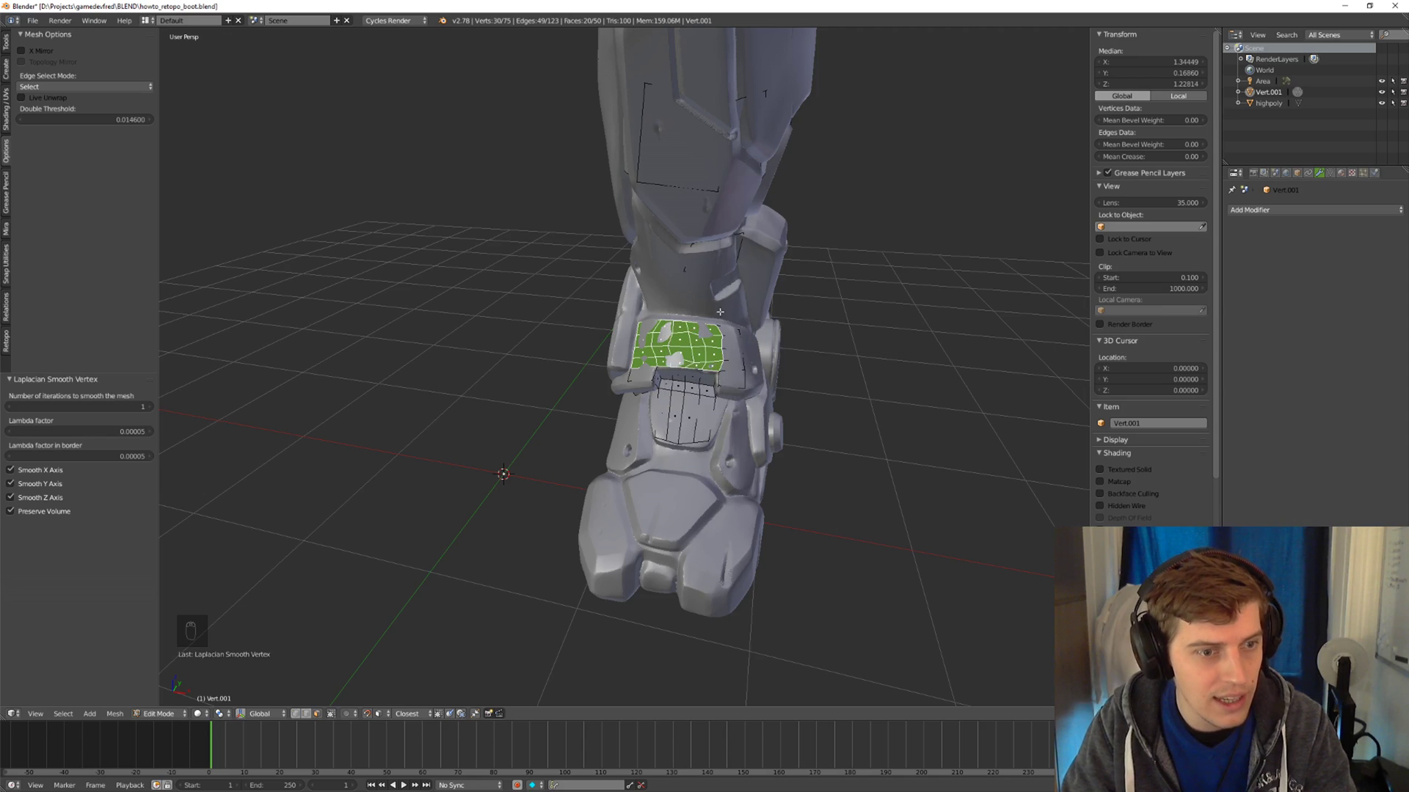
{"action": "key", "text": "w"}
{"action": "left_click", "coordinate": [718, 314]}
{"action": "key", "text": "w"}
{"action": "left_click", "coordinate": [718, 314]}
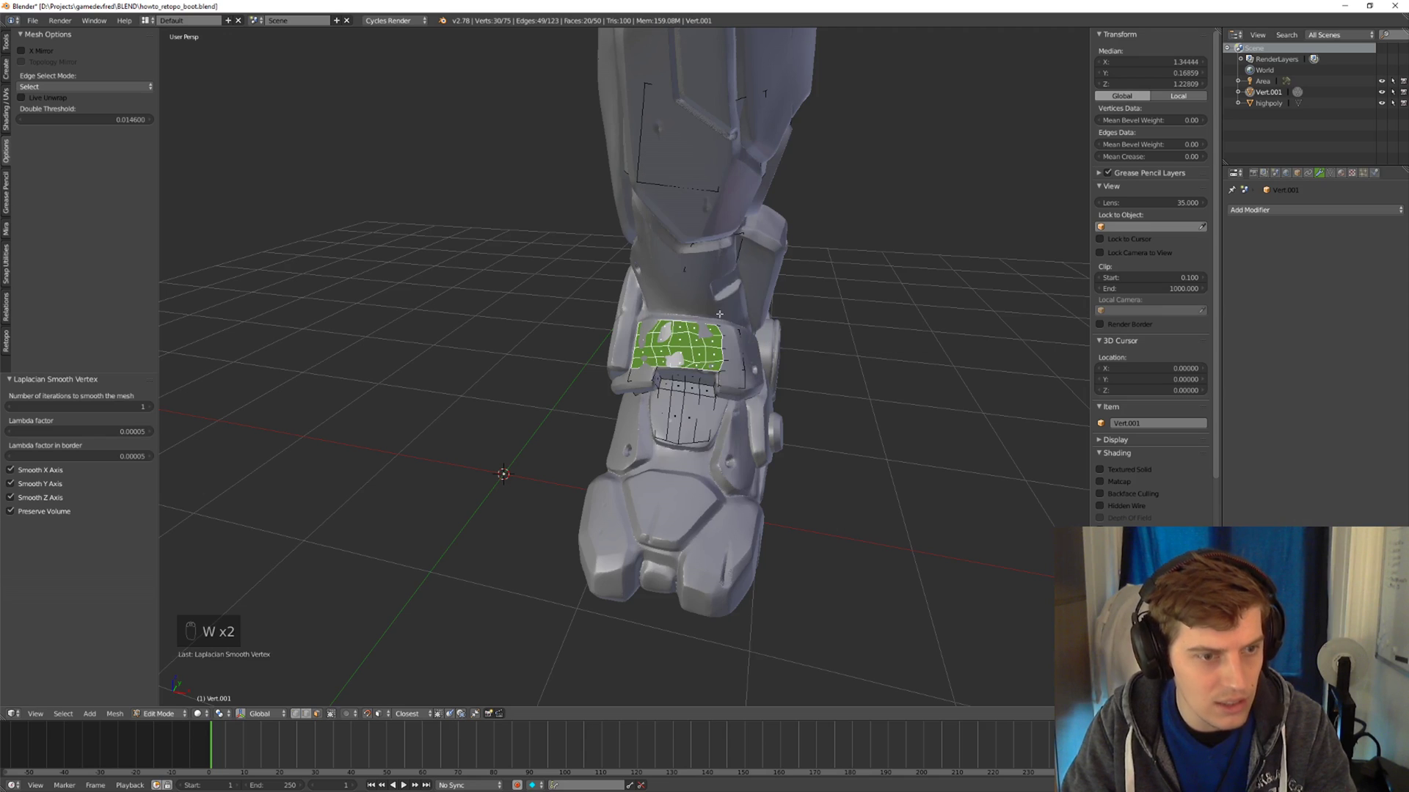
{"action": "mouse_move", "coordinate": [718, 314]}
{"action": "middle_mouse_down"}
{"action": "mouse_move", "coordinate": [730, 342]}
{"action": "mouse_move", "coordinate": [712, 336]}
{"action": "middle_mouse_up"}
{"action": "key", "text": "w"}
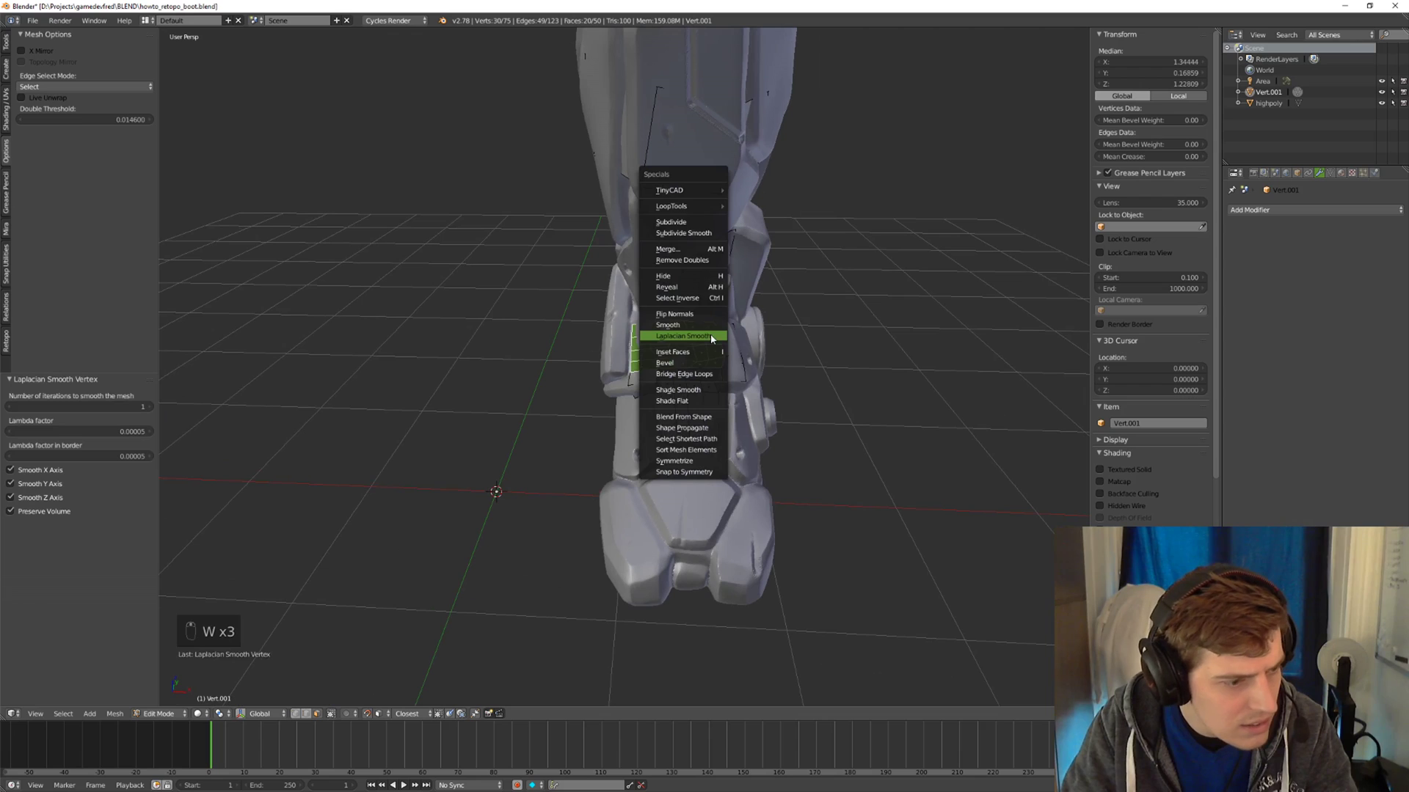
{"action": "left_click", "coordinate": [711, 339]}
Switch to vertex selection and apply Laplacian Smooth once more to the instep patch.
{"action": "key", "text": "Tab"}
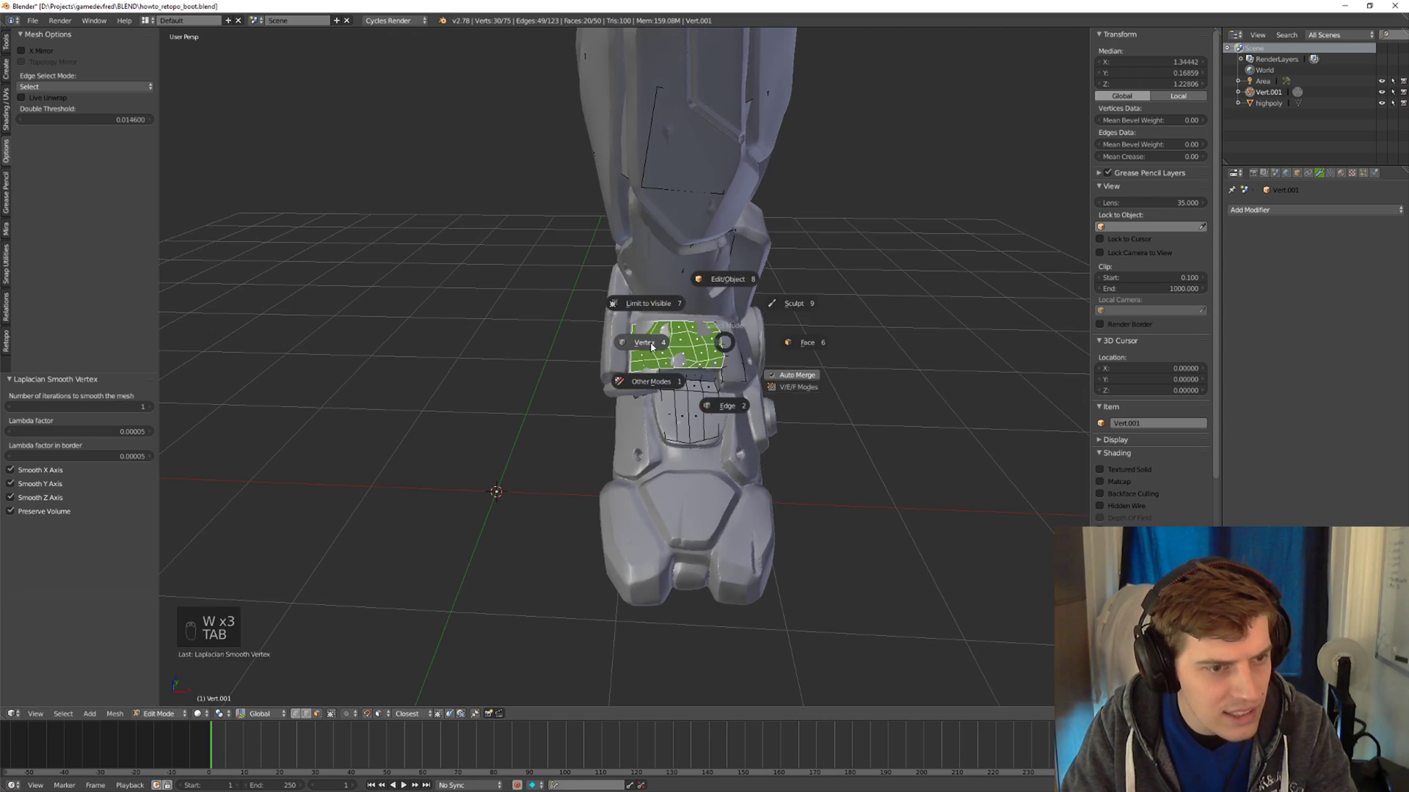
{"action": "left_click", "coordinate": [715, 333]}
{"action": "key", "text": "w"}
{"action": "left_click", "coordinate": [686, 338]}
Try a Laplacian Smooth with 66 iterations on the instep patch and undo it.
{"action": "key", "text": "w"}
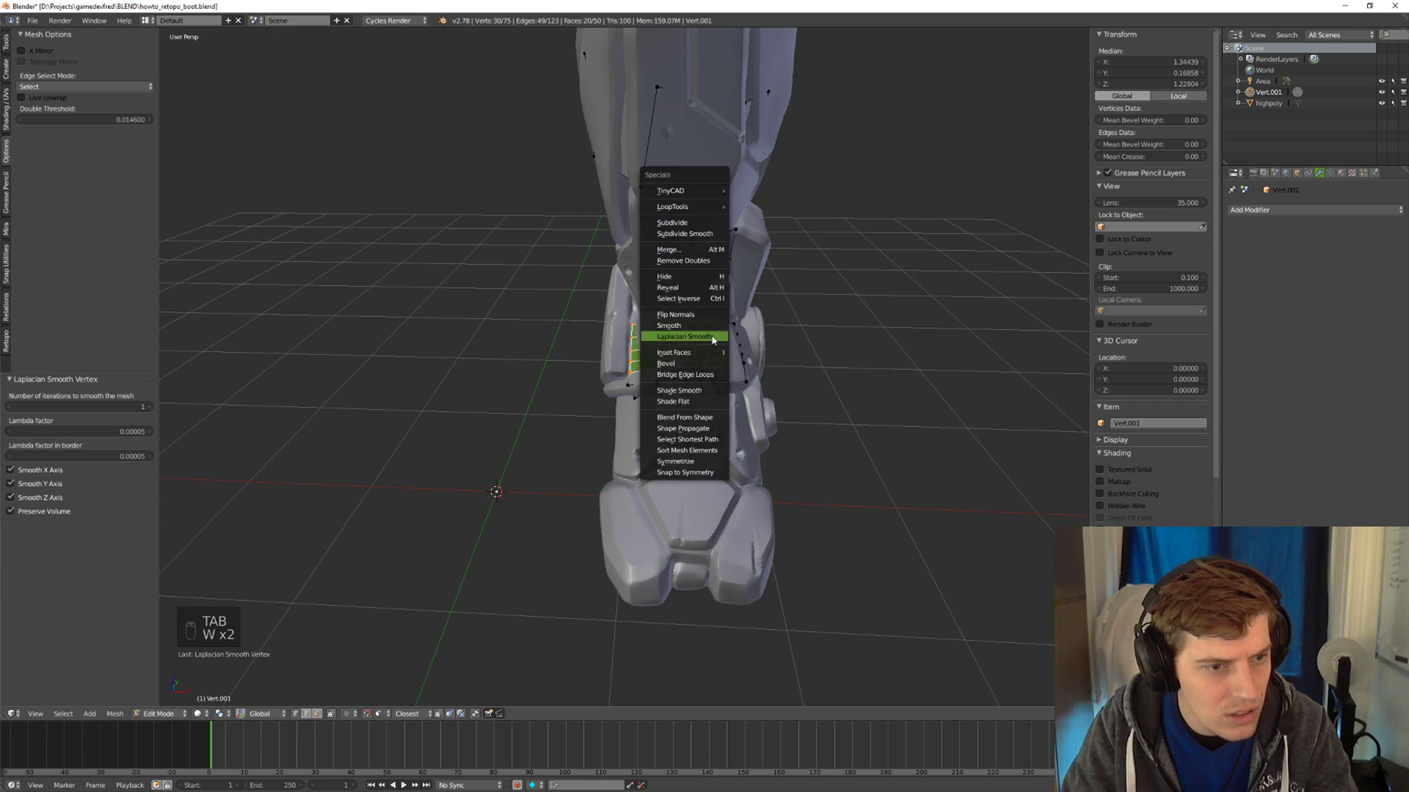
{"action": "left_click", "coordinate": [711, 339]}
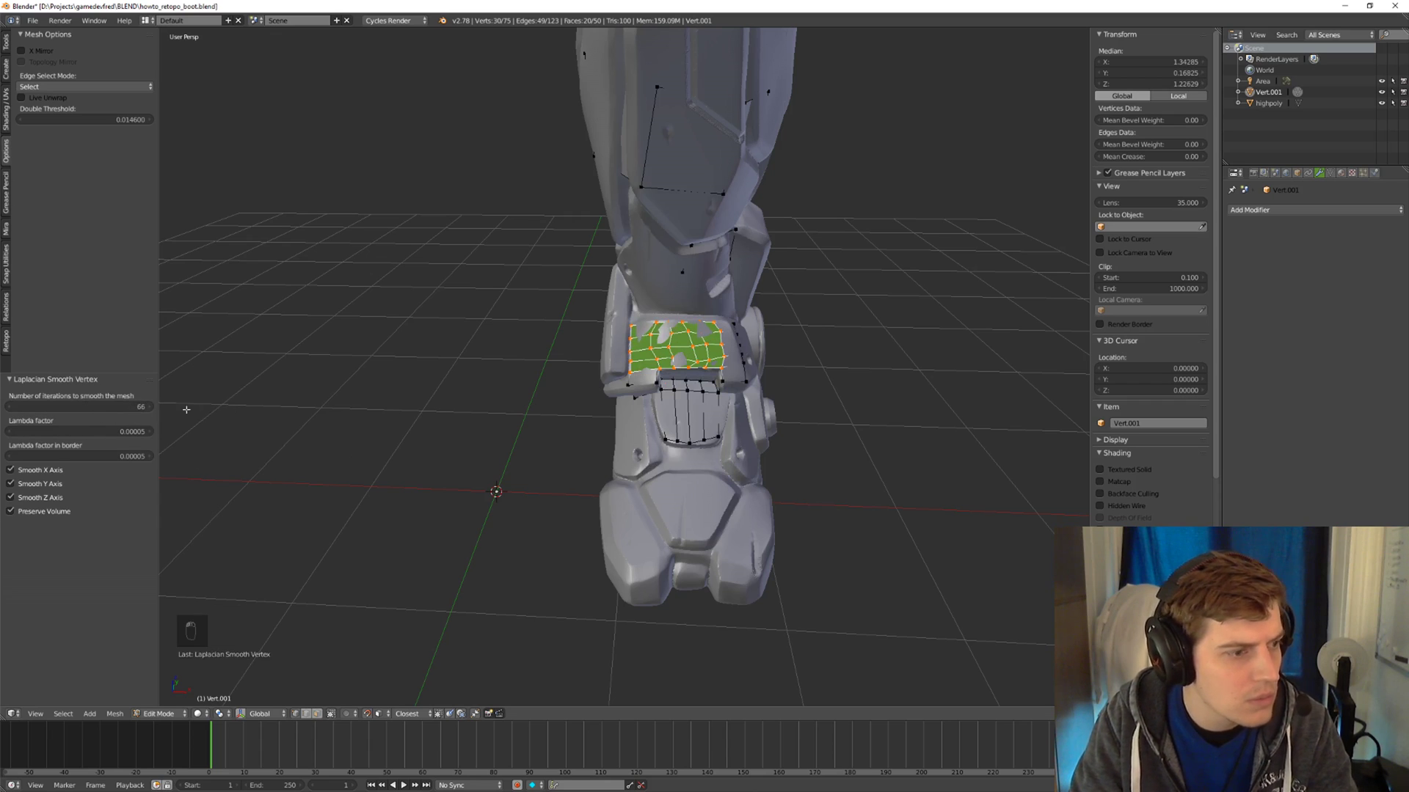
{"action": "key", "text": "ctrl+z"}
Try the regular Smooth on the selected instep vertices and undo it.
{"action": "middle_click_drag", "start_coordinate": [660, 367], "coordinate": [737, 327]}
{"action": "key", "text": "w"}
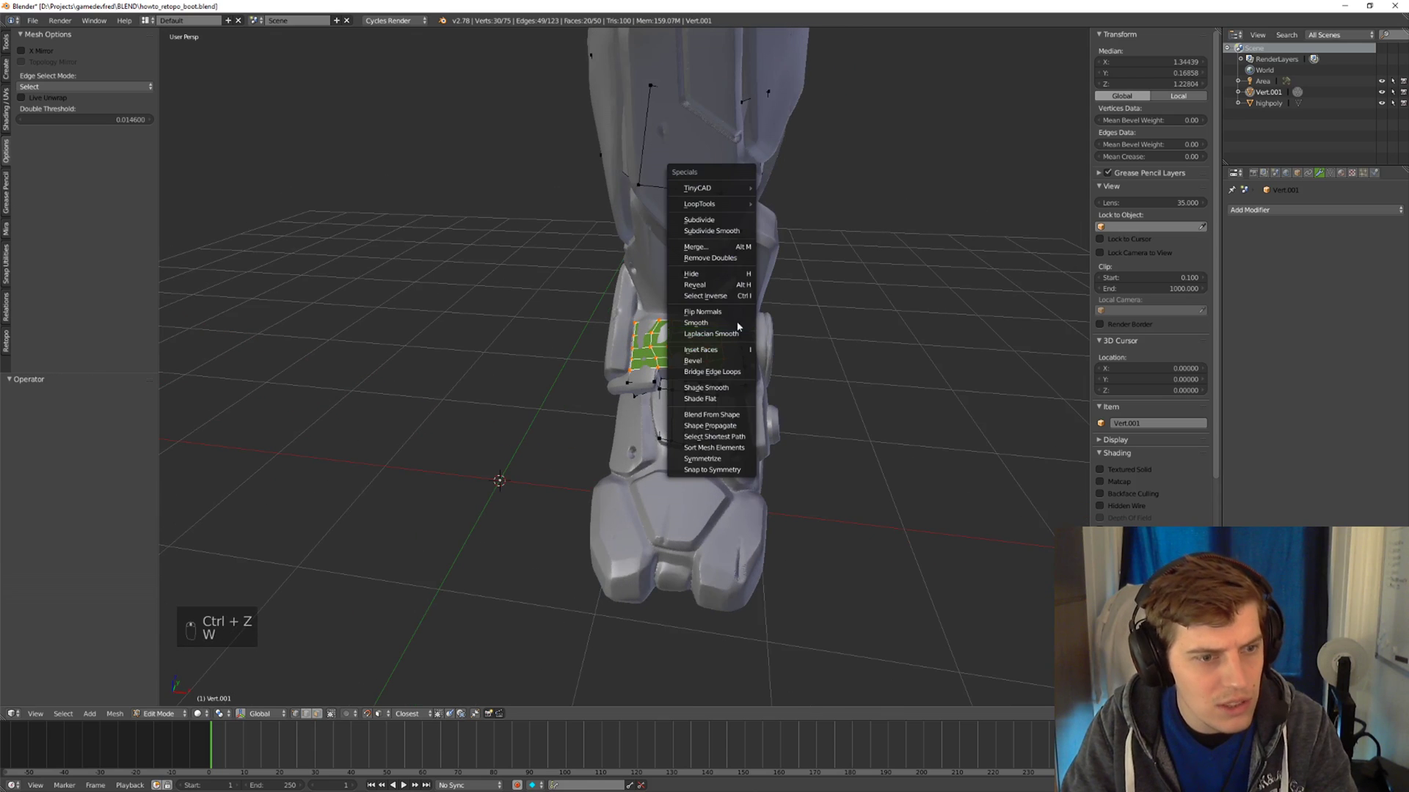
{"action": "left_click", "coordinate": [731, 322]}
{"action": "key", "text": "ctrl+z"}
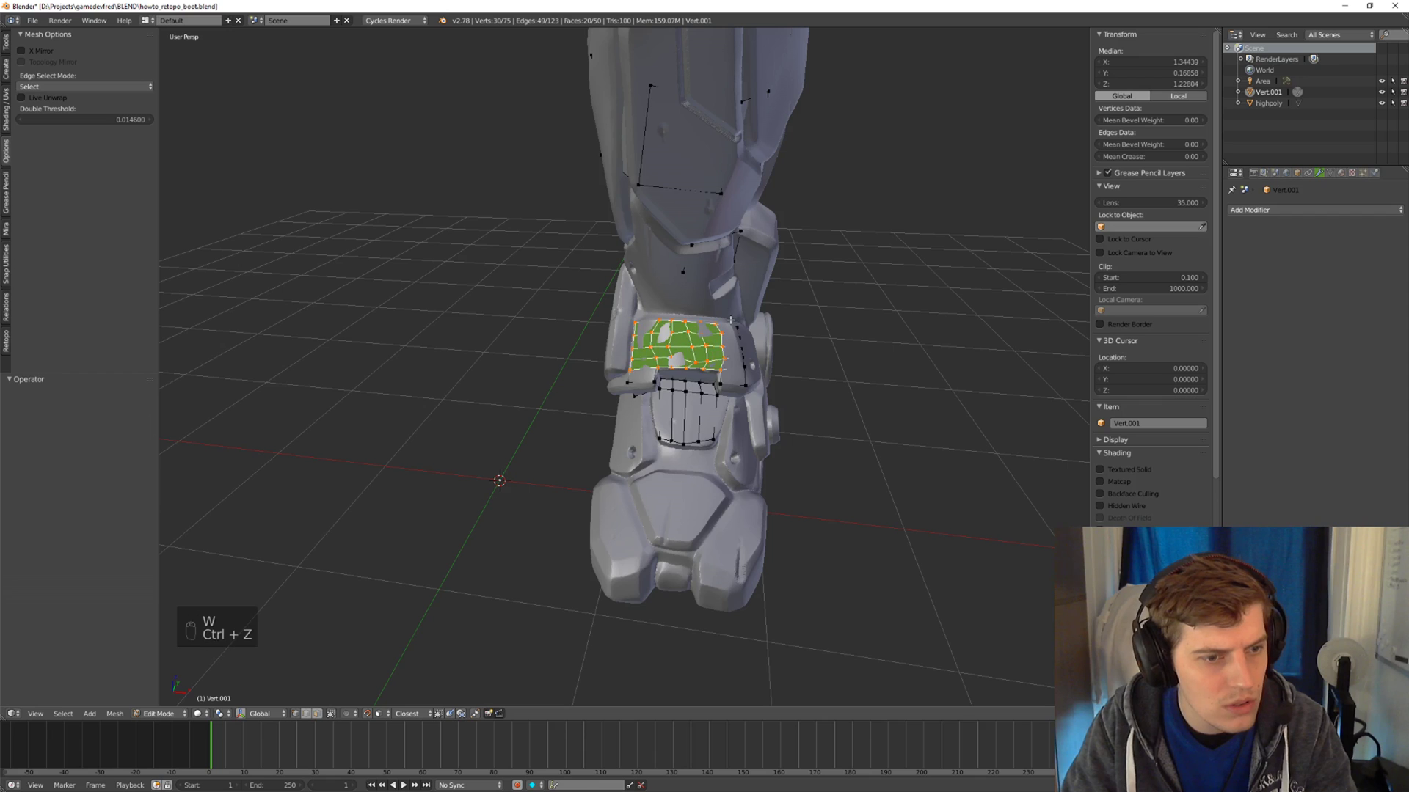
Apply LapRelax once to the selected vertices of the upper instep patch.
{"action": "middle_click_drag", "start_coordinate": [732, 321], "coordinate": [701, 350]}
{"action": "key", "text": "shift+q"}
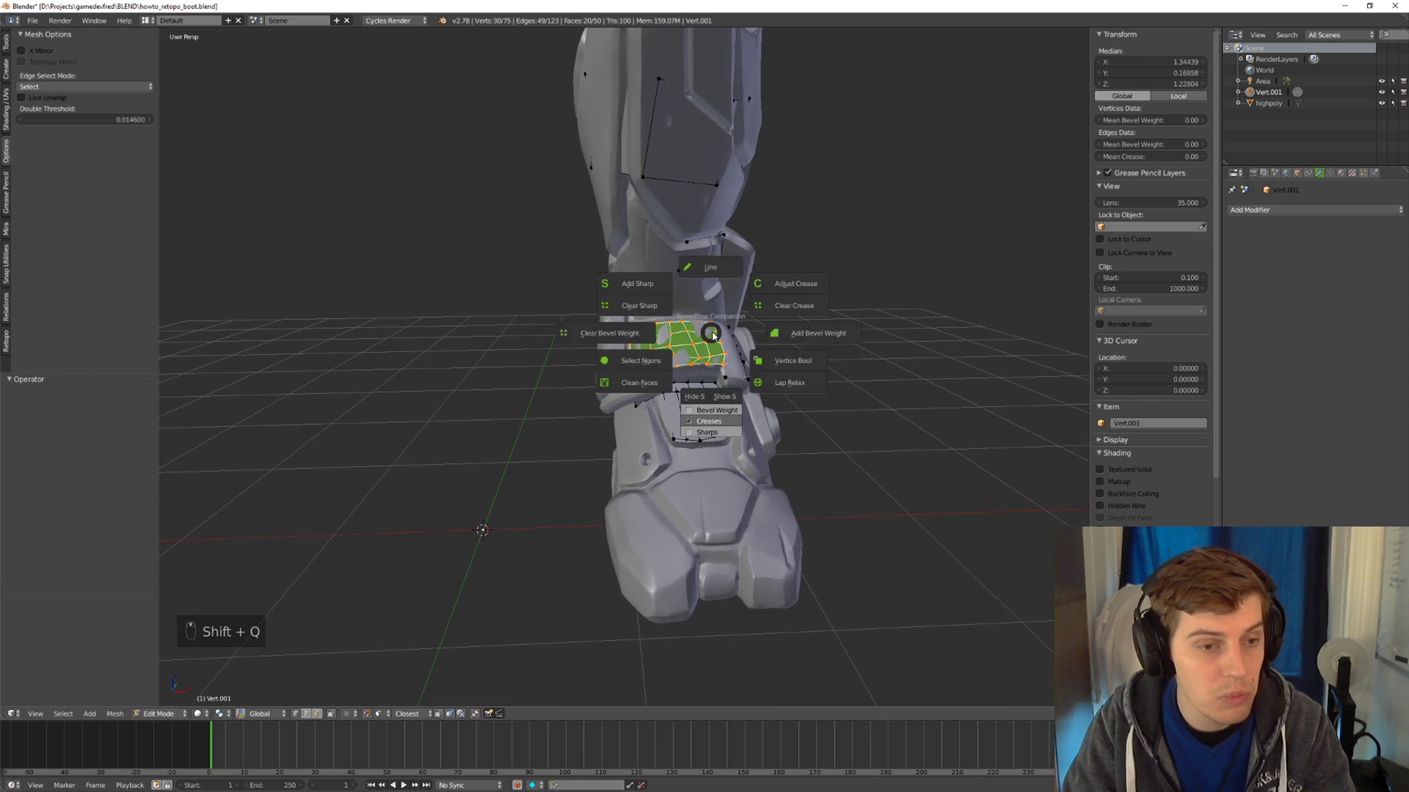
{"action": "left_click", "coordinate": [797, 389]}
{"action": "middle_click_drag", "start_coordinate": [798, 388], "coordinate": [741, 378]}
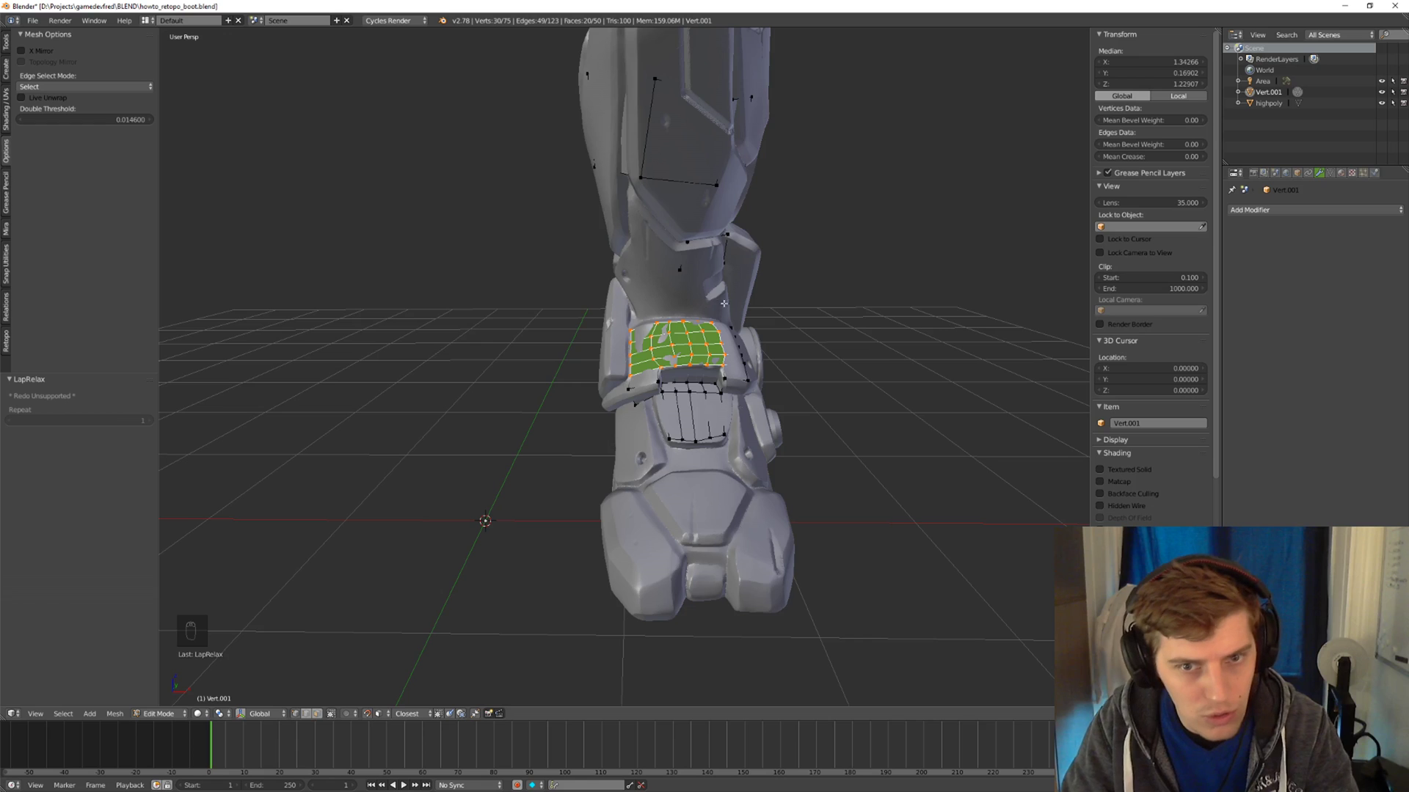
Try Smooth Vertex on the selected instep patch vertices and undo it.
{"action": "middle_click_drag", "start_coordinate": [675, 323], "coordinate": [658, 361]}
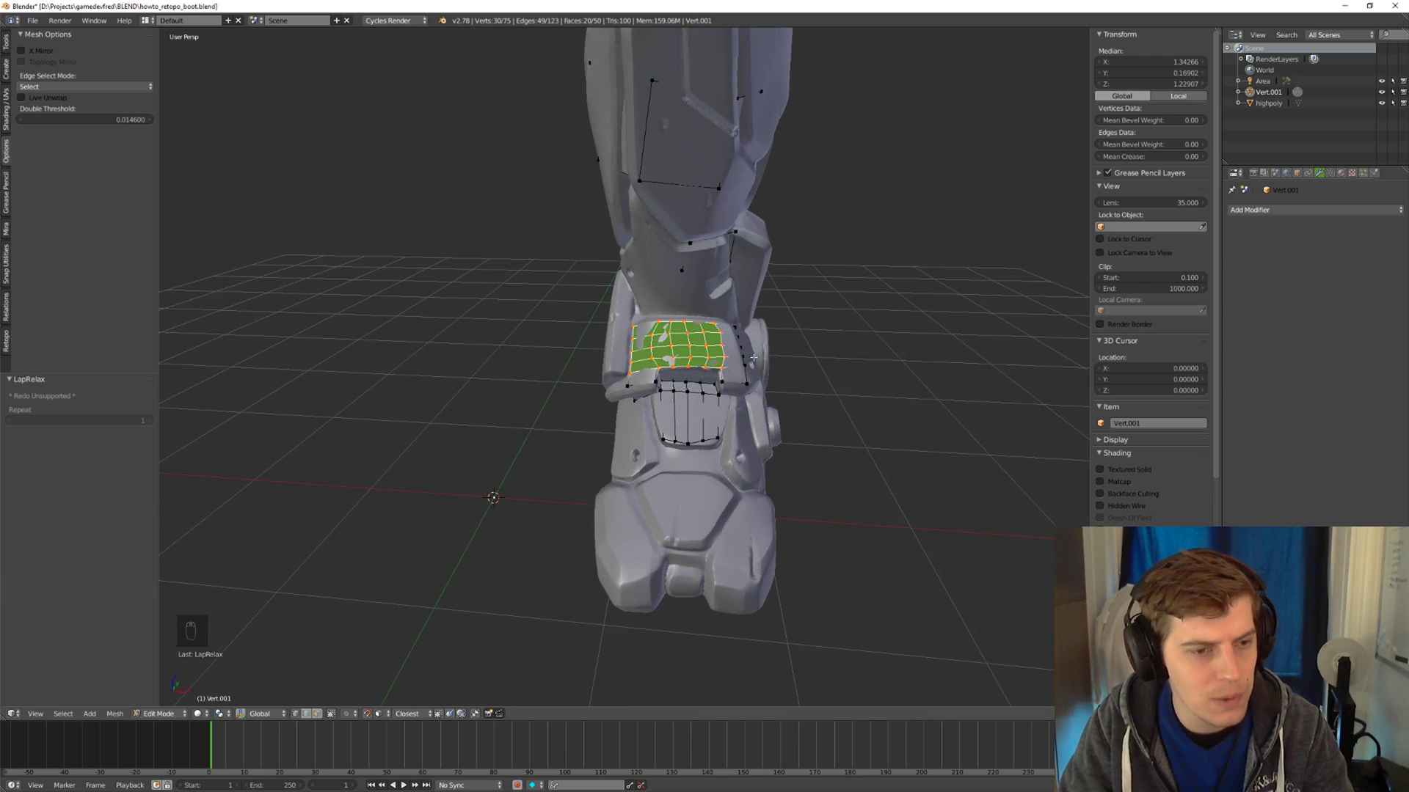
{"action": "mouse_move", "coordinate": [753, 358]}
{"action": "middle_mouse_down"}
{"action": "mouse_move", "coordinate": [766, 350]}
{"action": "mouse_move", "coordinate": [738, 353]}
{"action": "middle_mouse_up"}
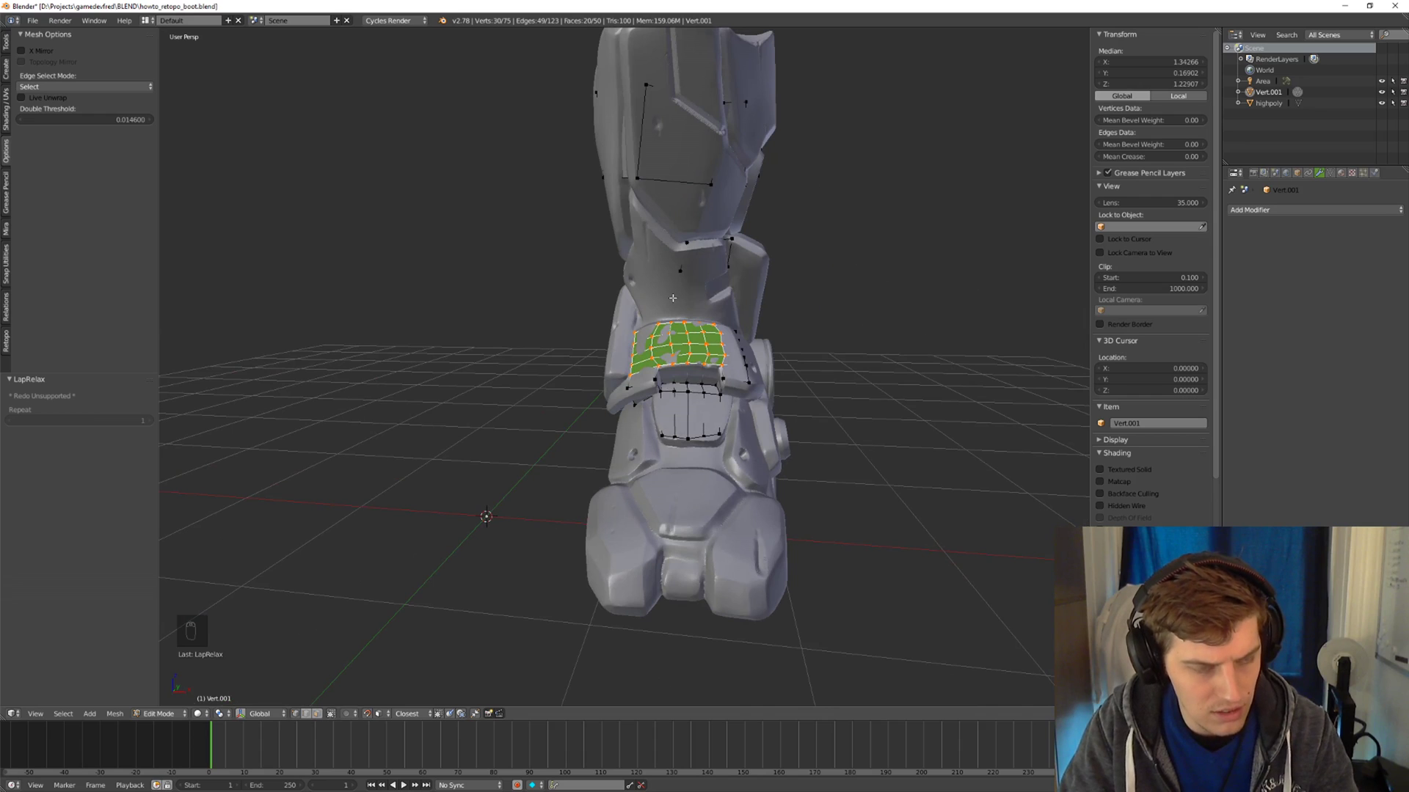
{"action": "key", "text": "ctrl+v"}
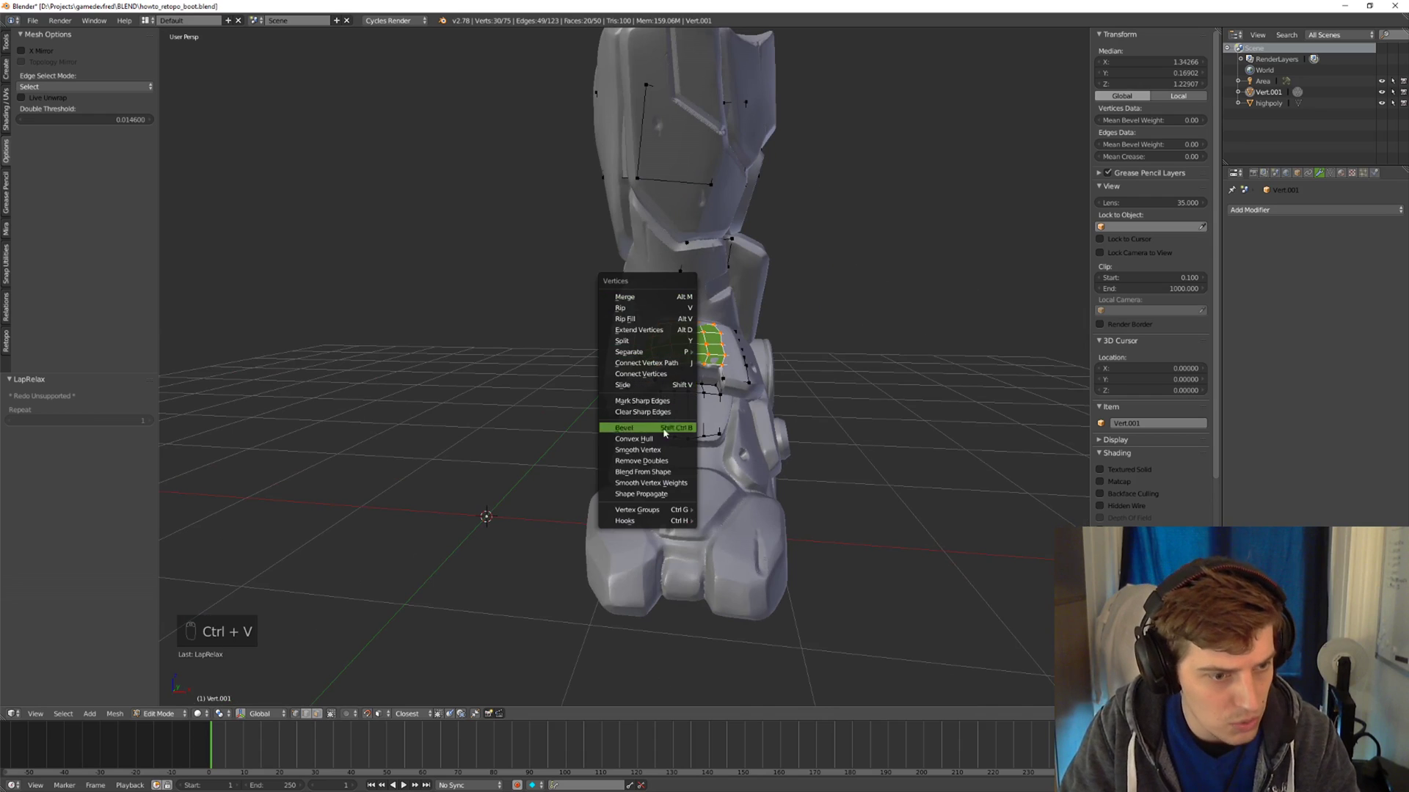
{"action": "left_click", "coordinate": [670, 450]}
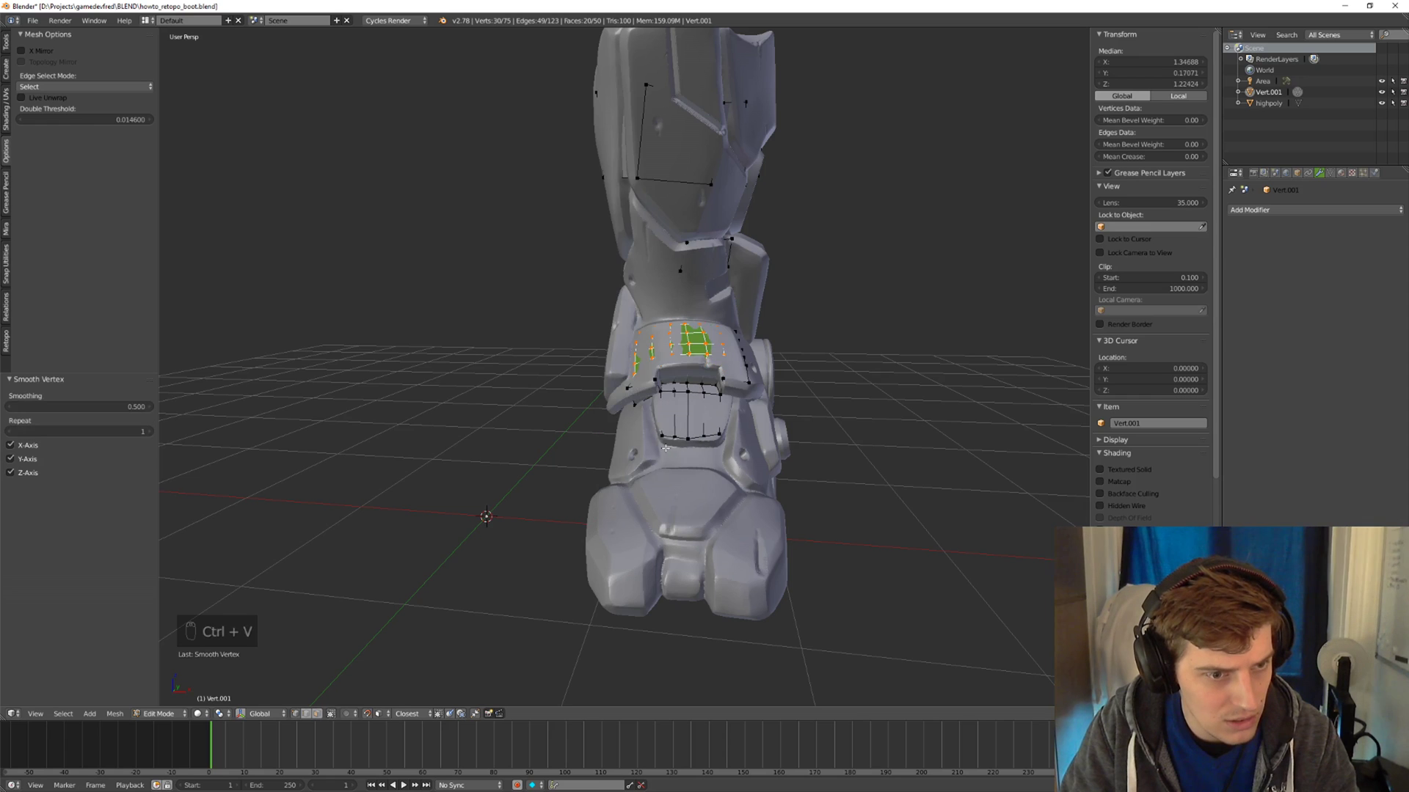
{"action": "middle_click_drag", "start_coordinate": [669, 450], "coordinate": [659, 339]}
{"action": "middle_click_drag", "start_coordinate": [693, 294], "coordinate": [699, 327]}
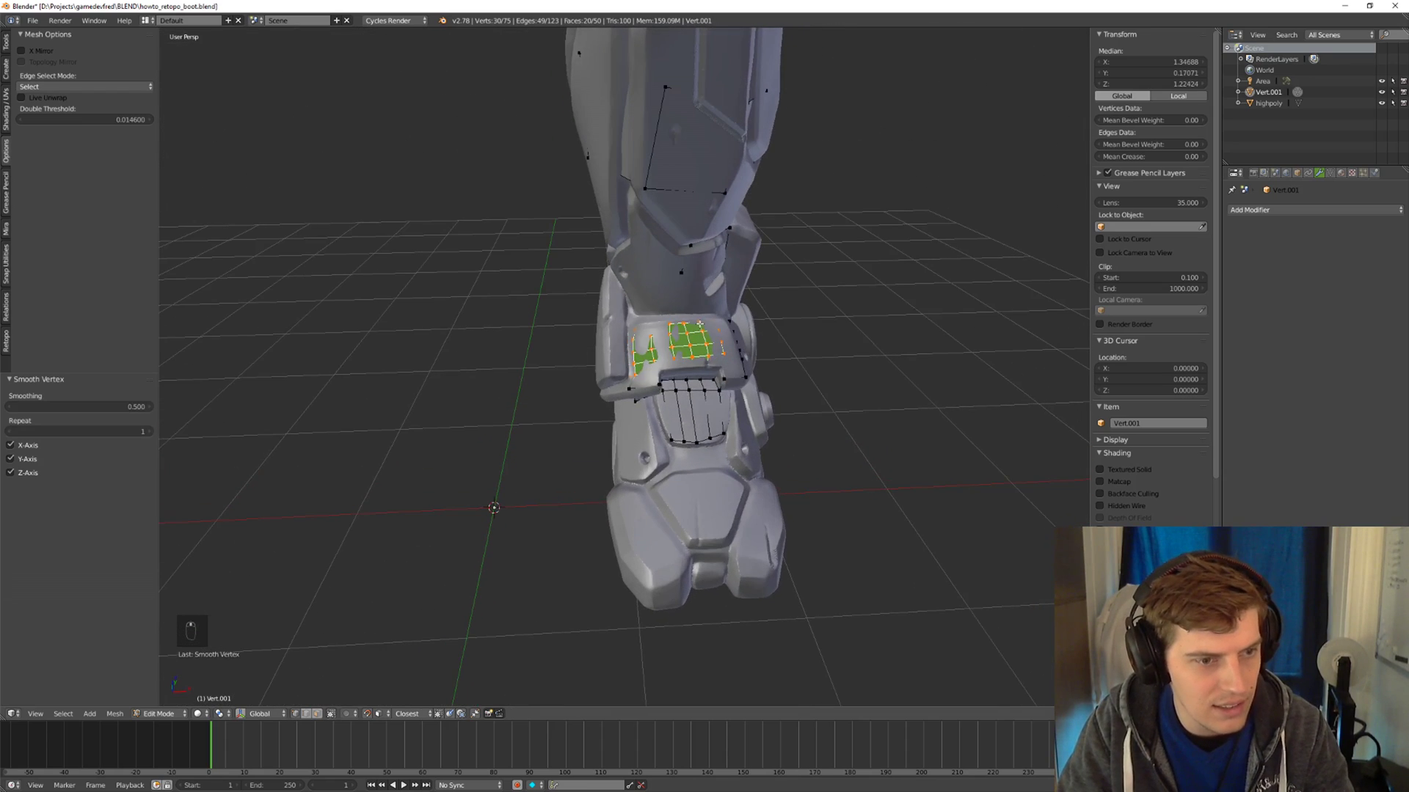
{"action": "key", "text": "ctrl+z"}
Apply LapRelax three more times to the selected instep patch vertices.
{"action": "key", "text": "shift+q"}
{"action": "left_click", "coordinate": [778, 377]}
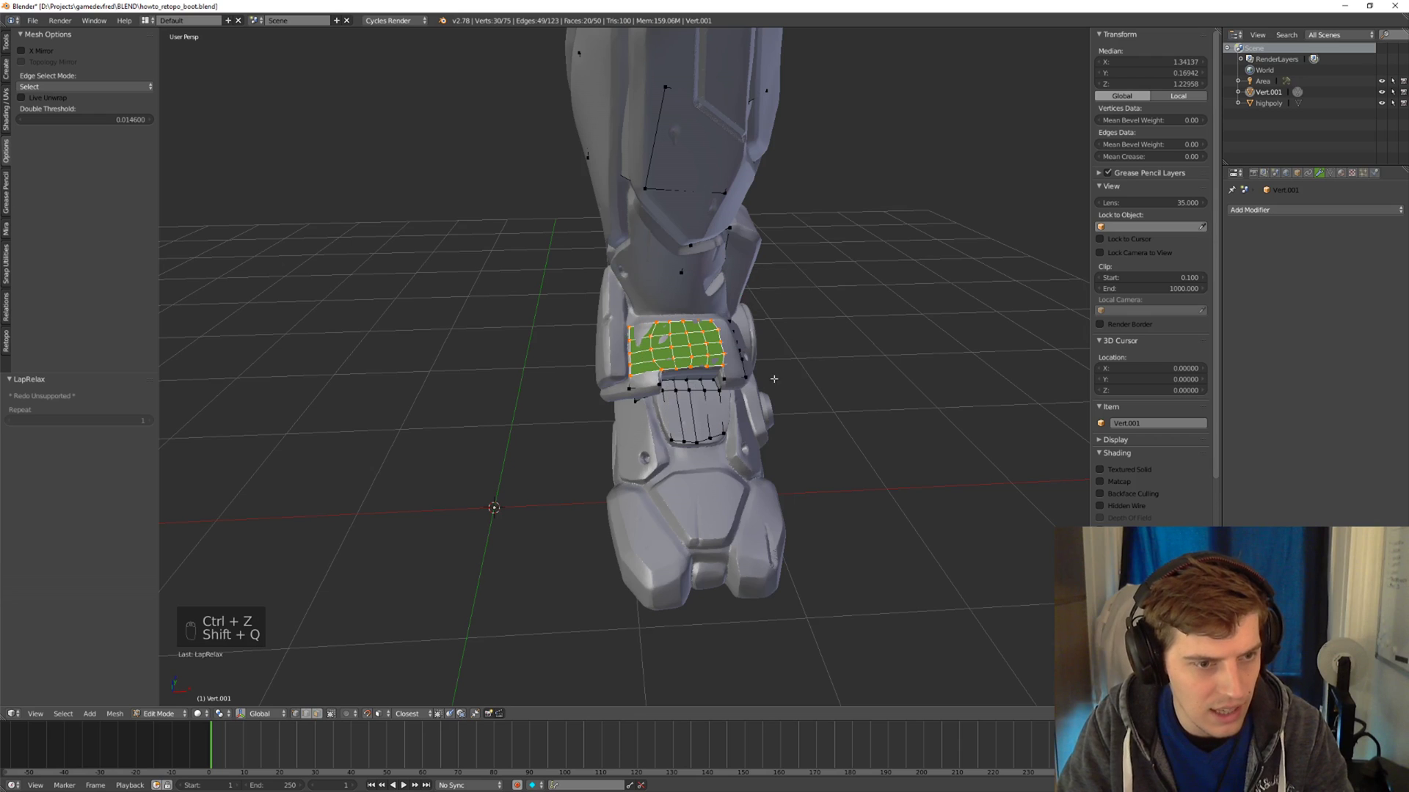
{"action": "key", "text": "shift+q"}
{"action": "left_click", "coordinate": [772, 390]}
{"action": "key", "text": "shift+q"}
{"action": "left_click", "coordinate": [824, 437]}
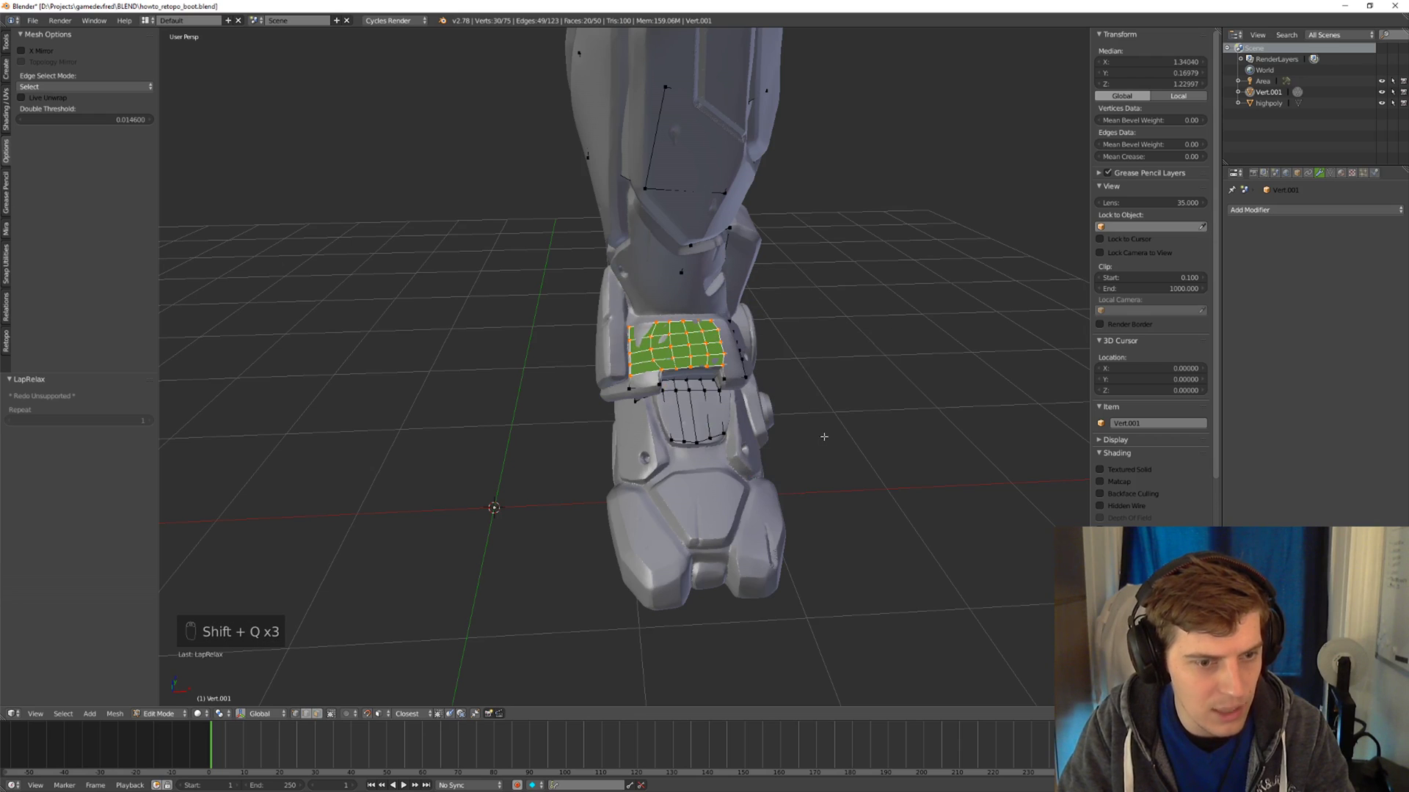
{"action": "middle_click_drag", "start_coordinate": [580, 496], "coordinate": [725, 291]}
Undo the relaxing, smoothing and subdividing of the instep patch, back to the coarse retopology mesh.
{"action": "key", "text": "ctrl+z"}
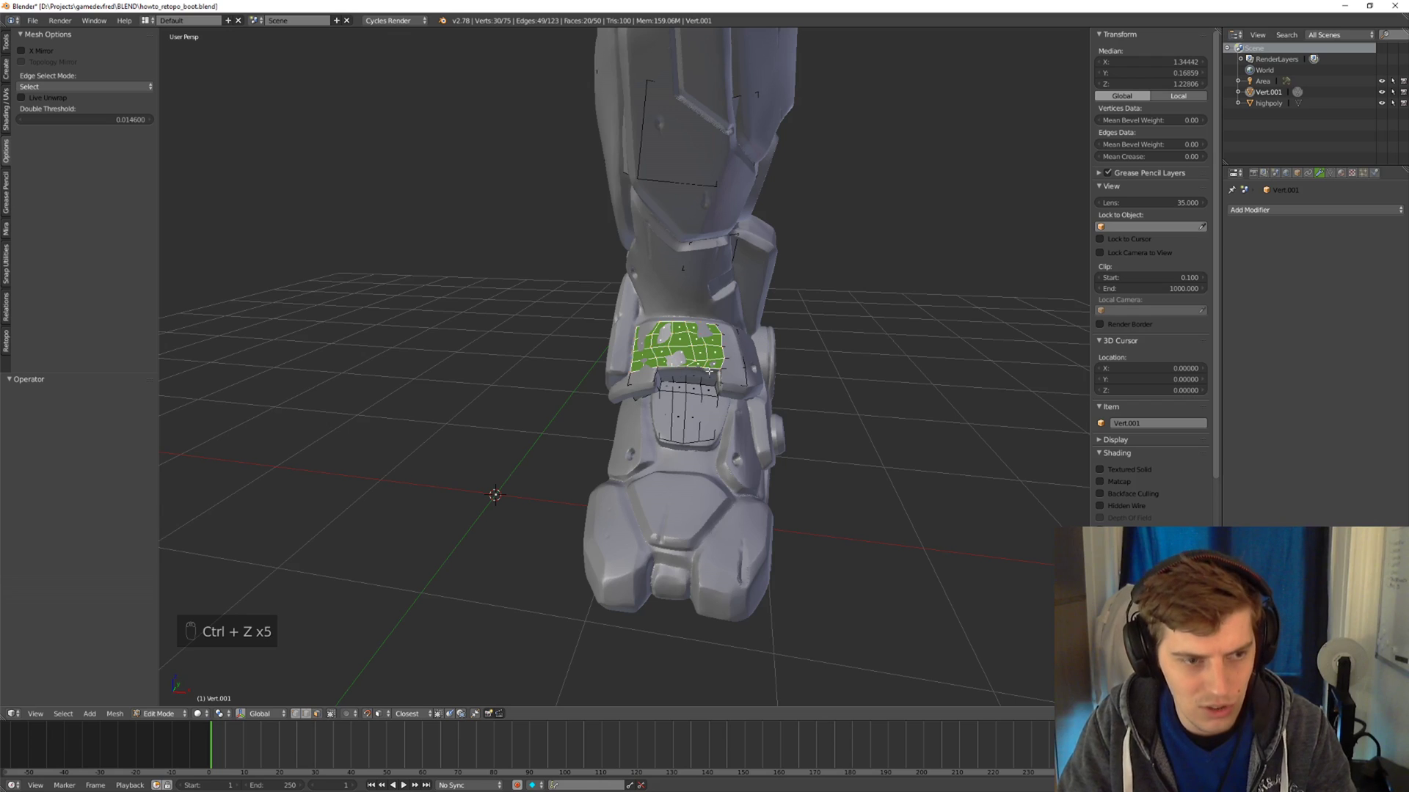
{"action": "key", "text": "ctrl+z"}
{"action": "key", "text": "ctrl+z"}
{"action": "key", "text": "ctrl+z"}
{"action": "key", "text": "ctrl+z"}
{"action": "key", "text": "ctrl+z"}
{"action": "key", "text": "ctrl+z"}
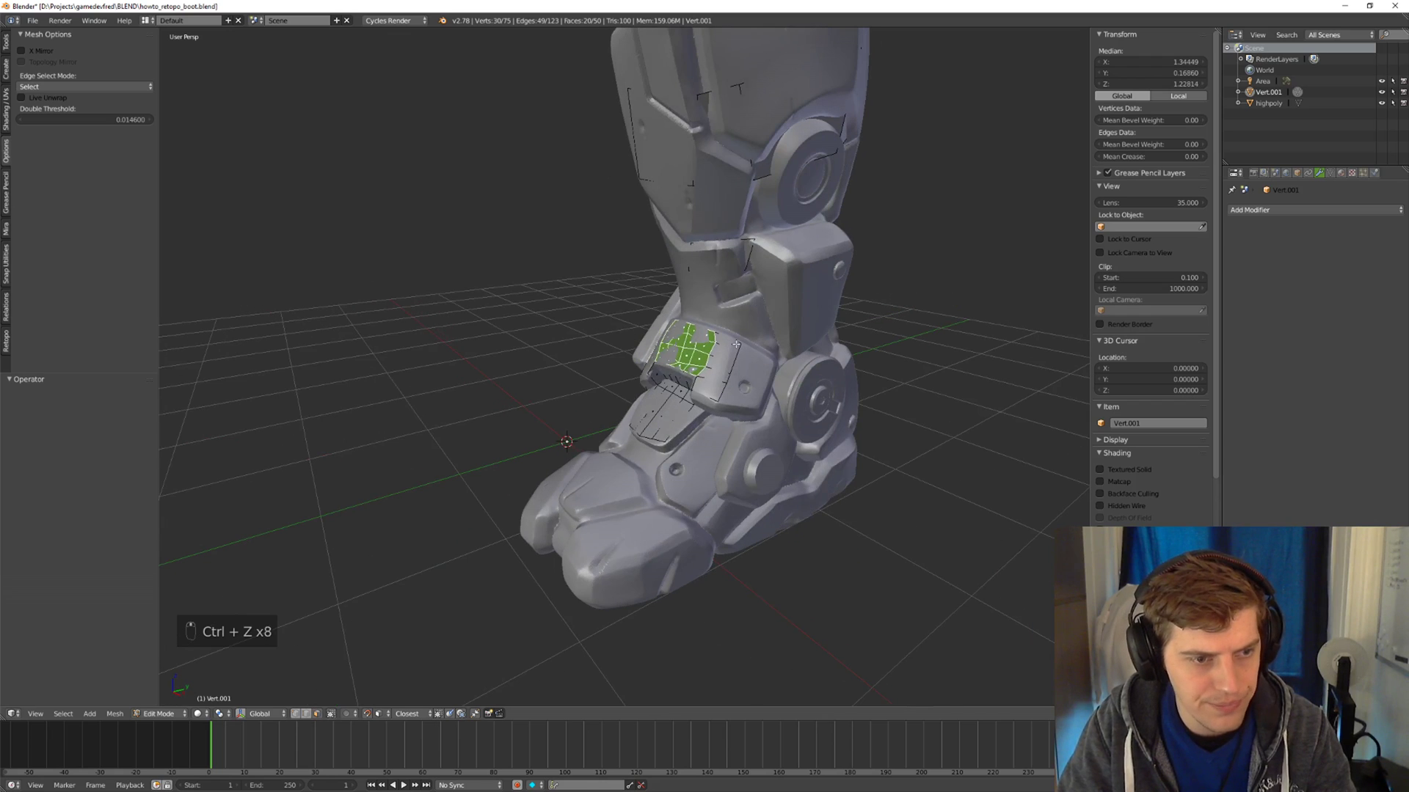
{"action": "key", "text": "ctrl+z"}
{"action": "key", "text": "ctrl+z"}
{"action": "key", "text": "ctrl+z"}
{"action": "key", "text": "ctrl+z"}
{"action": "key", "text": "ctrl+z"}
{"action": "key", "text": "ctrl+z"}
{"action": "key", "text": "ctrl+z"}
{"action": "key", "text": "ctrl+z"}
{"action": "key", "text": "ctrl+z"}
{"action": "key", "text": "ctrl+z"}
{"action": "key", "text": "ctrl+z"}
{"action": "key", "text": "ctrl+z"}
{"action": "key", "text": "ctrl+z"}
{"action": "key", "text": "ctrl+z"}
{"action": "key", "text": "ctrl+z"}
{"action": "key", "text": "ctrl+z"}
{"action": "key", "text": "ctrl+z"}
{"action": "key", "text": "ctrl+z"}
{"action": "key", "text": "ctrl+z"}
{"action": "key", "text": "ctrl+z"}
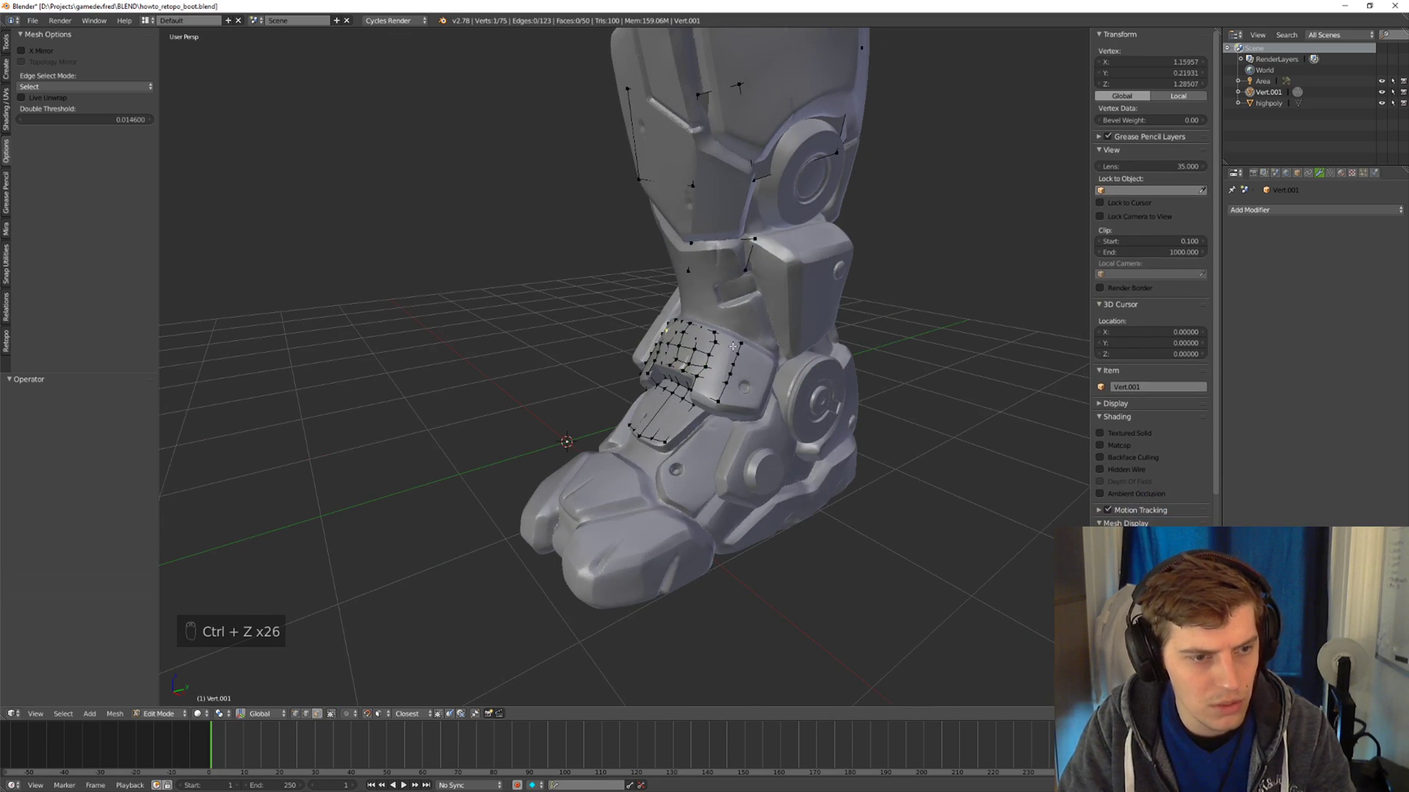
{"action": "key", "text": "ctrl+z"}
{"action": "key", "text": "ctrl+z"}
{"action": "key", "text": "ctrl+z"}
{"action": "key", "text": "ctrl+z"}
{"action": "key", "text": "ctrl+z"}
{"action": "key", "text": "ctrl+z"}
{"action": "key", "text": "ctrl+z"}
{"action": "key", "text": "ctrl+z"}
{"action": "key", "text": "ctrl+z"}
{"action": "key", "text": "ctrl+z"}
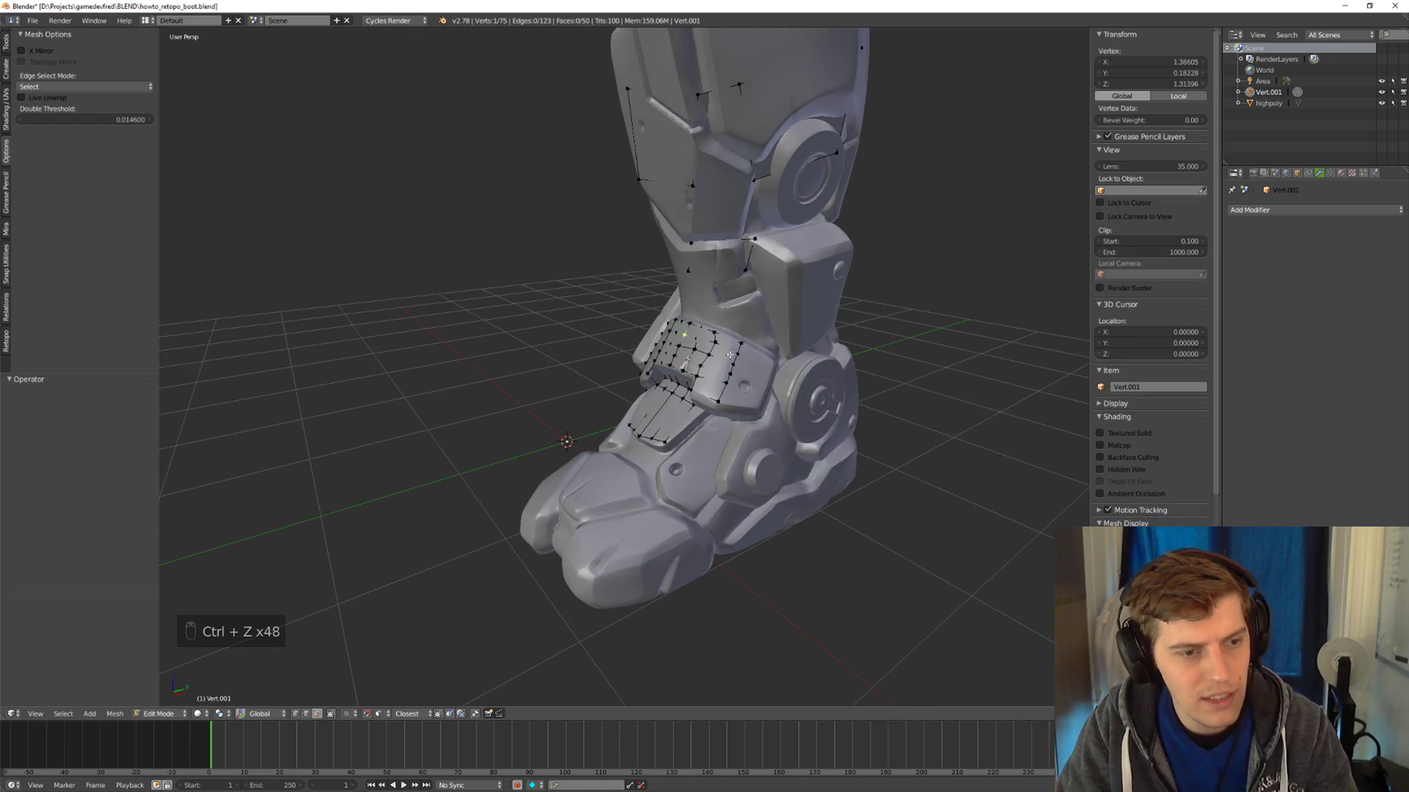
{"action": "key", "text": "ctrl+z"}
{"action": "key", "text": "ctrl+z"}
{"action": "key", "text": "ctrl+z"}
{"action": "middle_click_drag", "start_coordinate": [722, 372], "coordinate": [770, 342]}
{"action": "key", "text": "ctrl+z"}
{"action": "key", "text": "ctrl+z"}
{"action": "key", "text": "ctrl+z"}
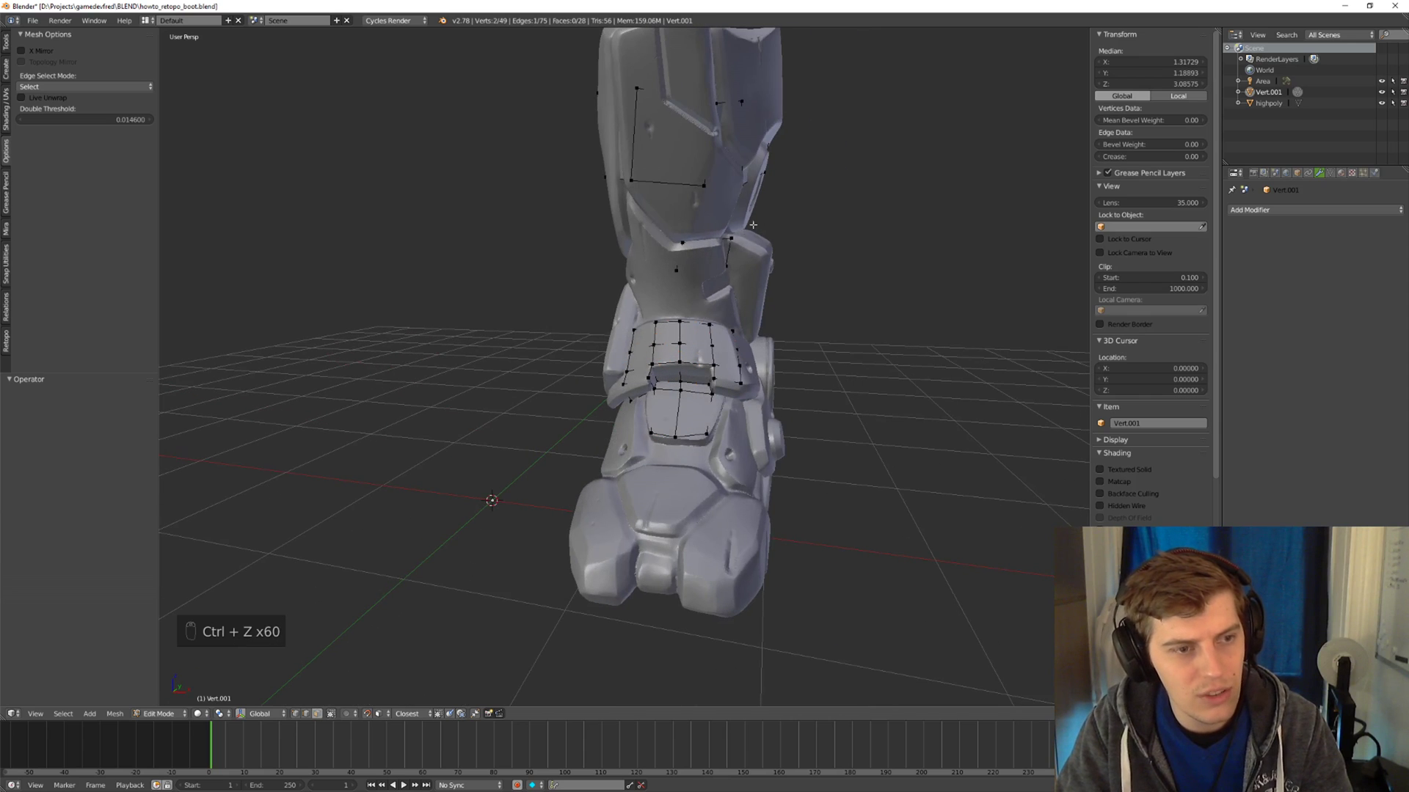
{"action": "middle_click_drag", "start_coordinate": [753, 224], "coordinate": [664, 367]}
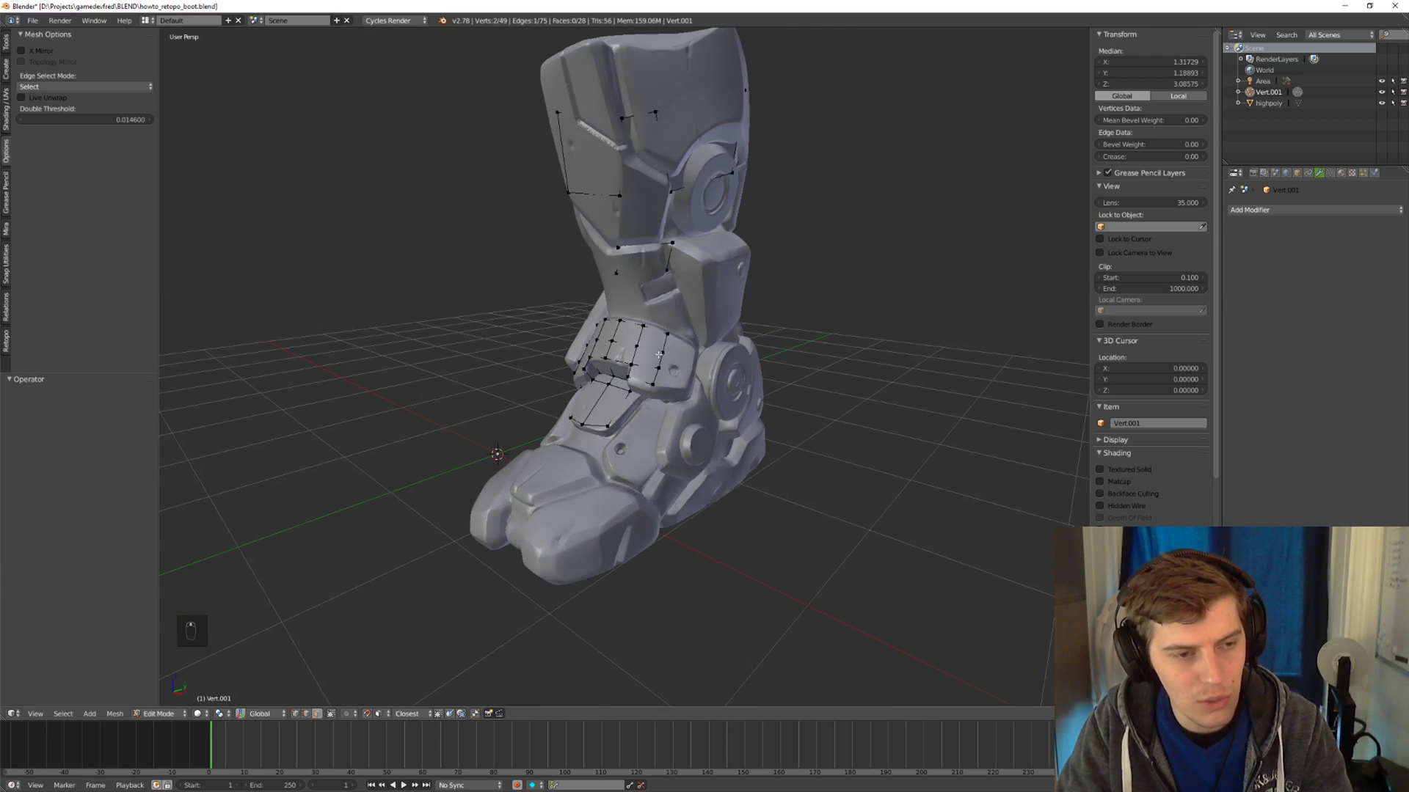
{"action": "key", "text": "ctrl+z"}
{"action": "scroll", "coordinate": [646, 349], "scroll_direction": "up", "scroll_amount": 4}
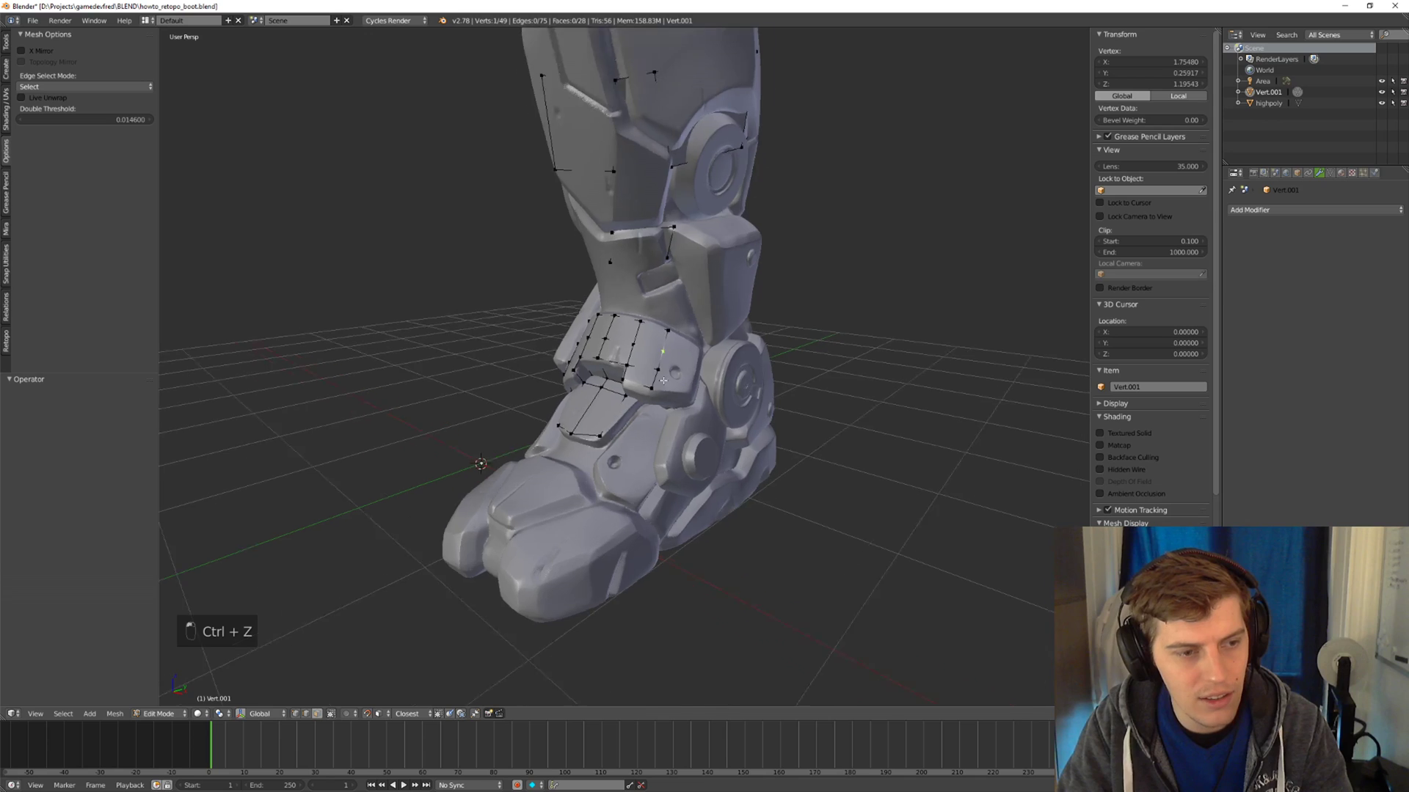
{"action": "middle_click_drag", "start_coordinate": [629, 346], "coordinate": [645, 344]}
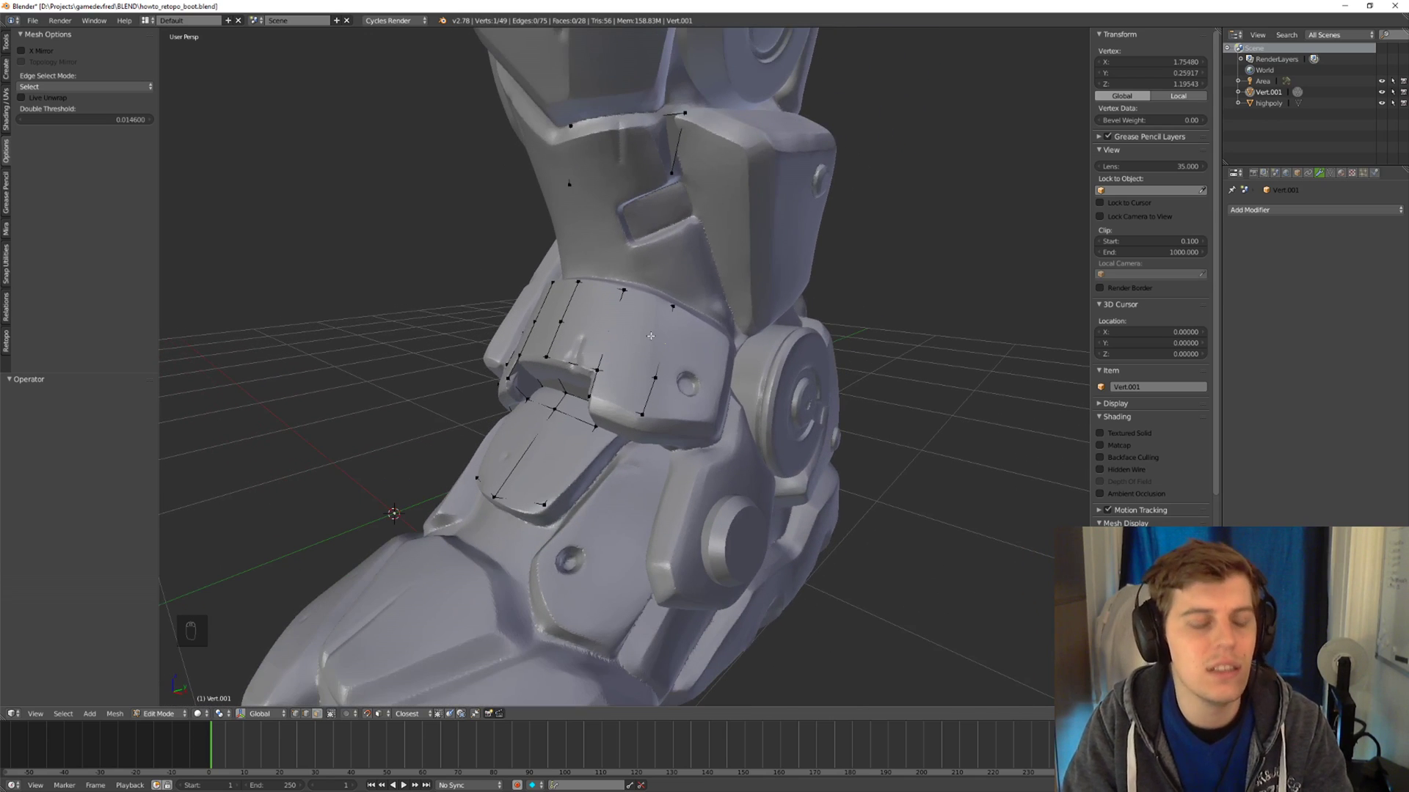
Try moving two neighbouring vertices in the middle row of the instep strap and undo the edits.
{"action": "mouse_move", "coordinate": [650, 349]}
{"action": "middle_mouse_down"}
{"action": "mouse_move", "coordinate": [662, 336]}
{"action": "mouse_move", "coordinate": [634, 350]}
{"action": "middle_mouse_up"}
{"action": "right_click", "coordinate": [618, 338], "text": "shift"}
{"action": "key", "text": "g"}
{"action": "left_click", "coordinate": [639, 344]}
{"action": "key", "text": "ctrl+z"}
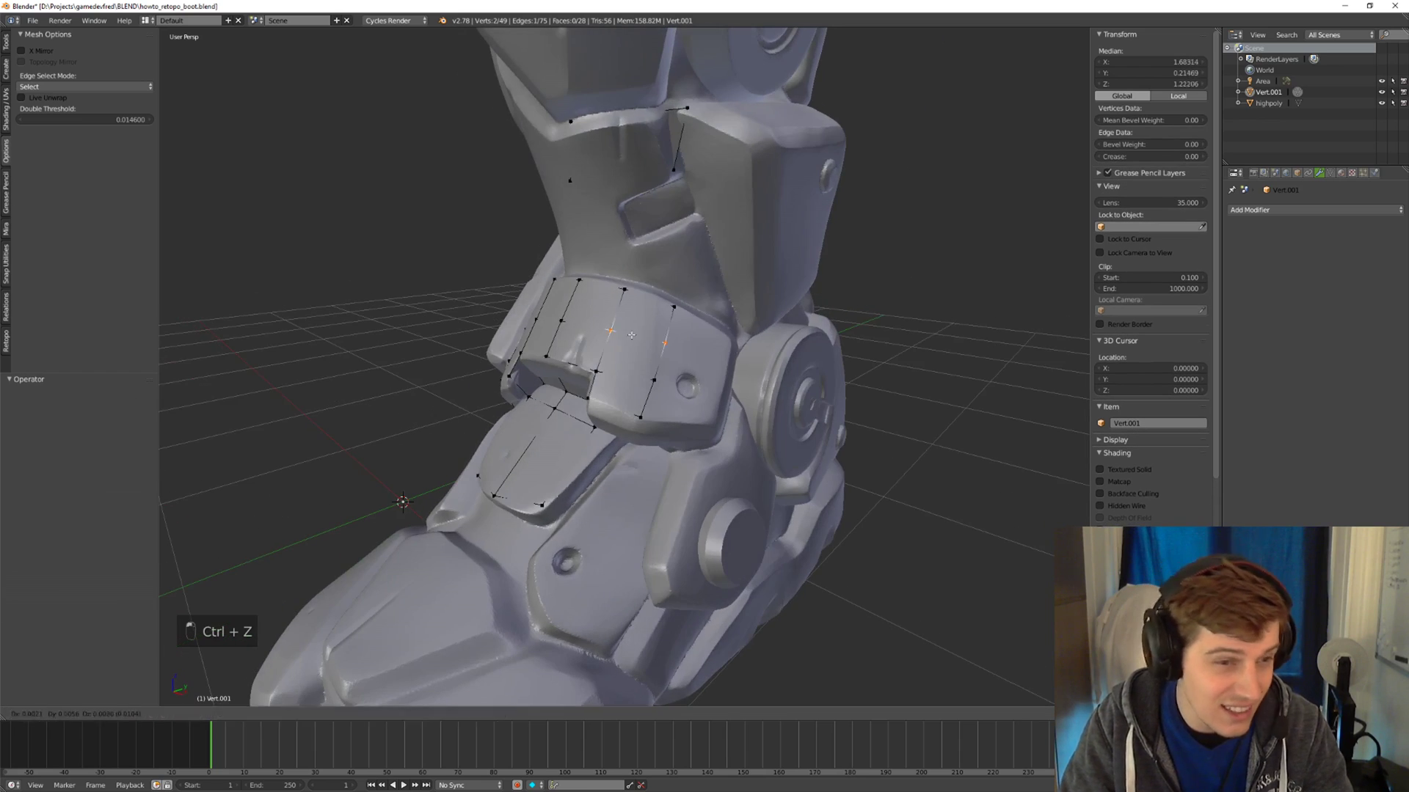
{"action": "right_click_drag", "start_coordinate": [635, 347], "coordinate": [637, 350]}
{"action": "key", "text": "ctrl+z"}
{"action": "middle_click_drag", "start_coordinate": [637, 349], "coordinate": [634, 331]}
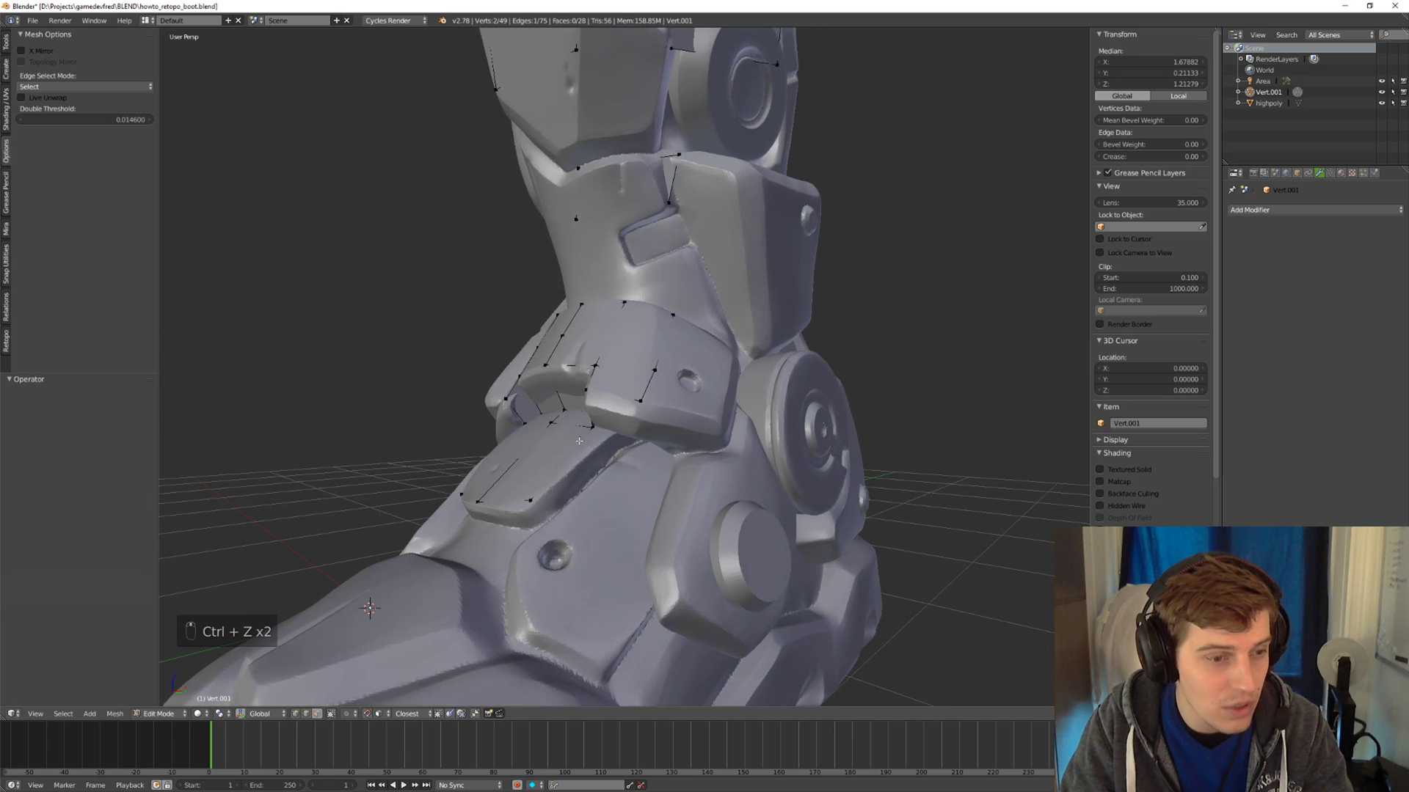
{"action": "key", "text": "ctrl+z"}
{"action": "middle_click_drag", "start_coordinate": [579, 441], "coordinate": [800, 403]}
{"action": "key", "text": "ctrl+z"}
{"action": "scroll", "coordinate": [664, 305], "scroll_direction": "down", "scroll_amount": 5}
{"action": "scroll", "coordinate": [743, 273], "scroll_direction": "up", "scroll_amount": 4}
{"action": "scroll", "coordinate": [834, 334], "scroll_direction": "down", "scroll_amount": 4}
{"action": "scroll", "coordinate": [790, 424], "scroll_direction": "up", "scroll_amount": 2}
{"action": "scroll", "coordinate": [790, 424], "scroll_direction": "up", "scroll_amount": 2}
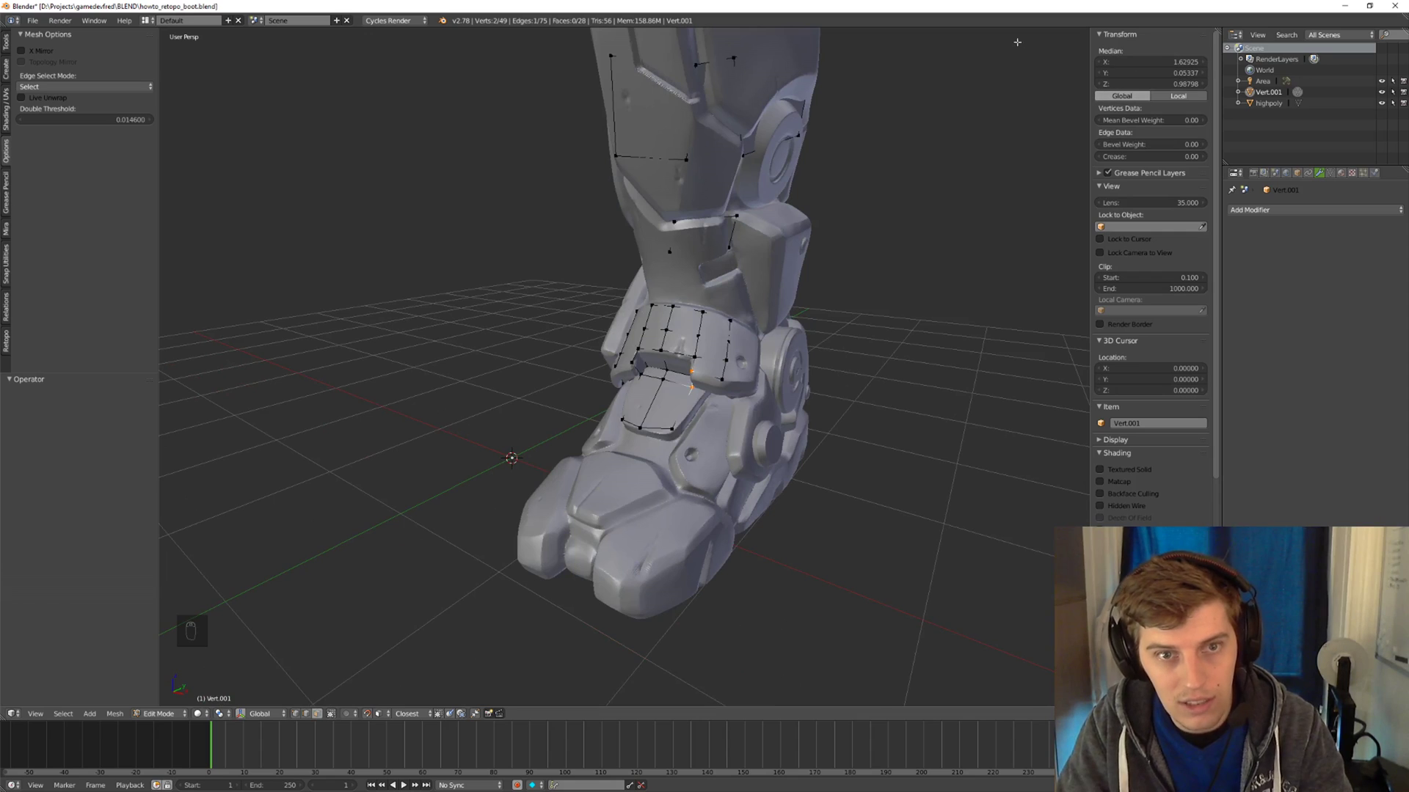
Enable Hidden Wire shading, check the mesh in Object Mode and return to vertex editing.
{"action": "left_click", "coordinate": [1126, 506]}
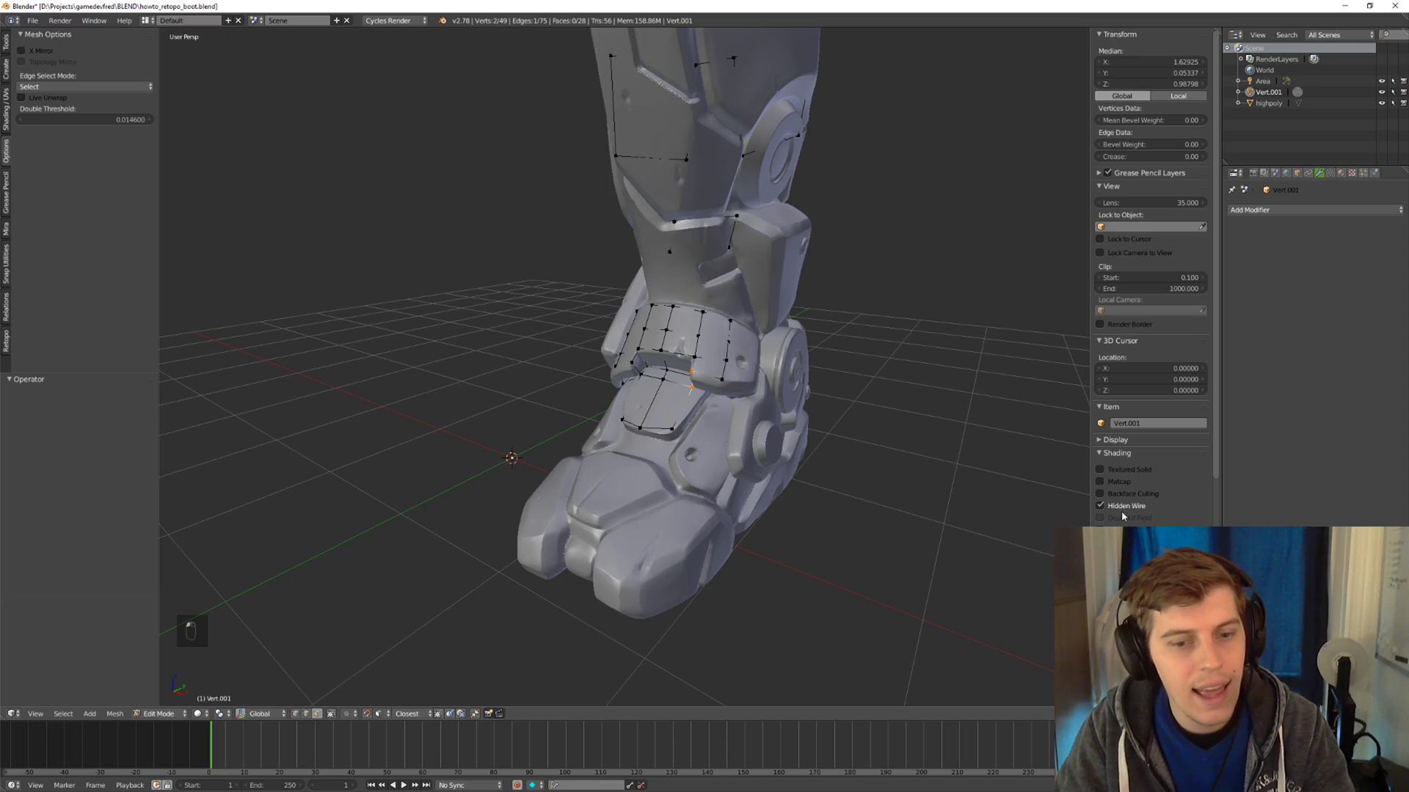
{"action": "mouse_move", "coordinate": [734, 315]}
{"action": "middle_mouse_down"}
{"action": "mouse_move", "coordinate": [796, 310]}
{"action": "mouse_move", "coordinate": [1000, 397]}
{"action": "middle_mouse_up"}
{"action": "middle_click_drag", "start_coordinate": [903, 437], "coordinate": [869, 373]}
{"action": "key", "text": "Tab"}
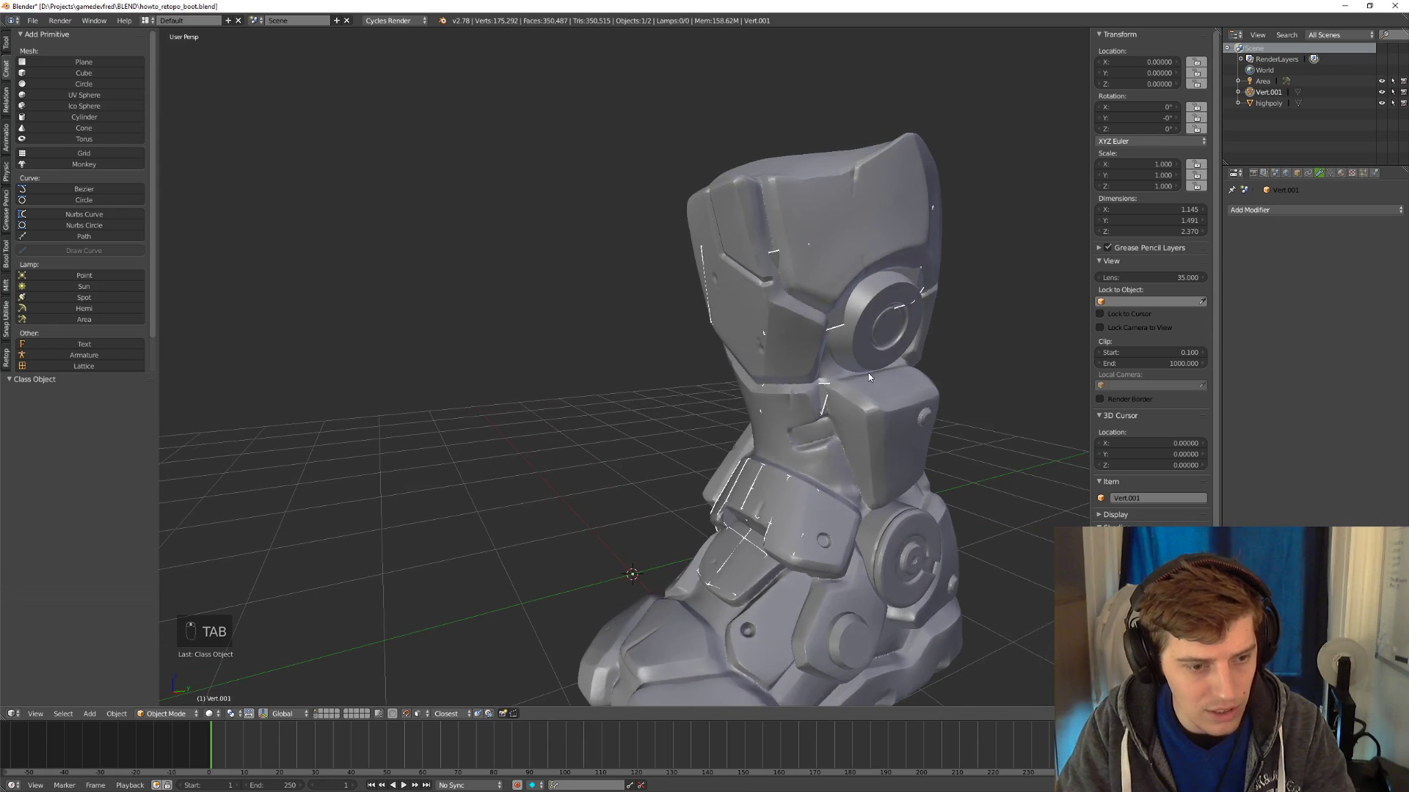
{"action": "key", "text": "Tab"}
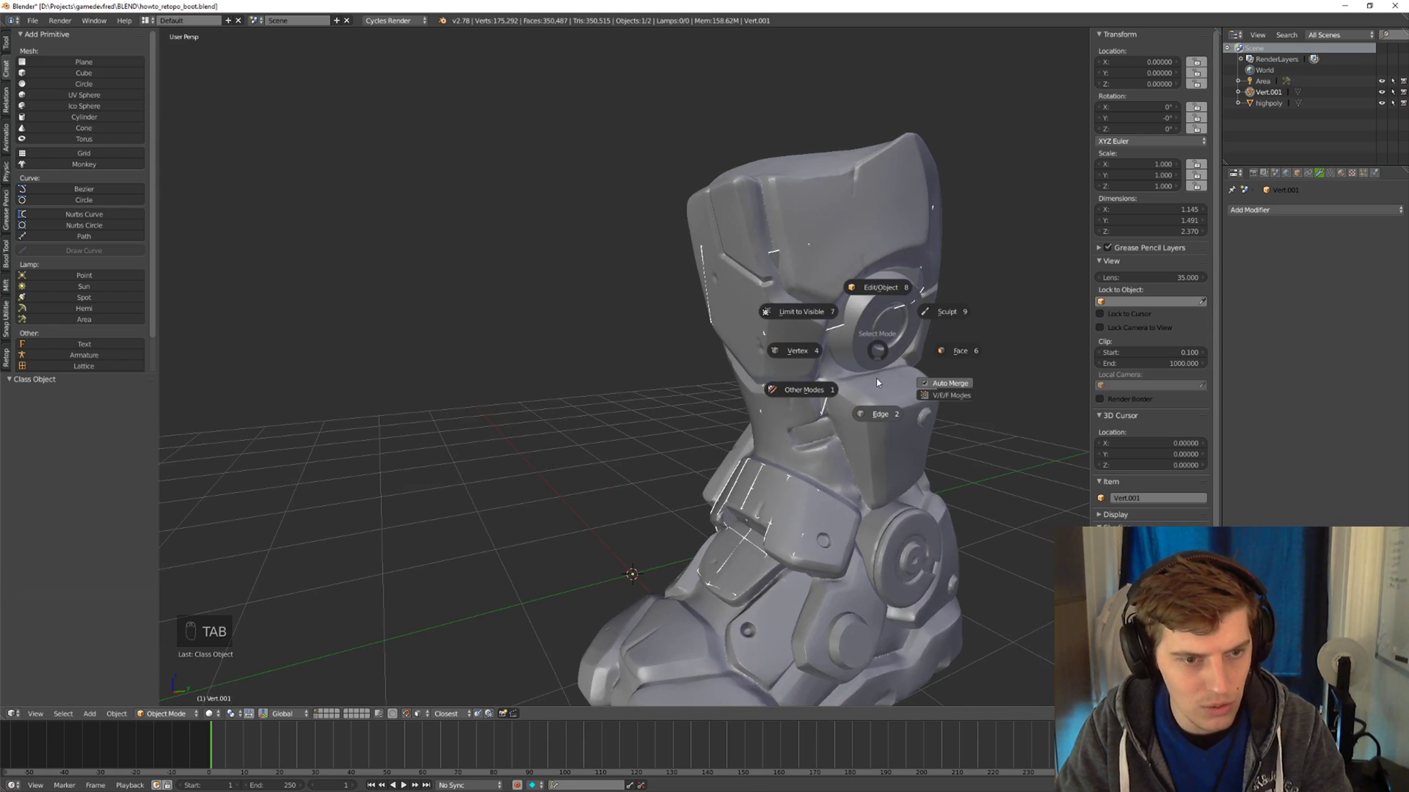
{"action": "left_click", "coordinate": [815, 354]}
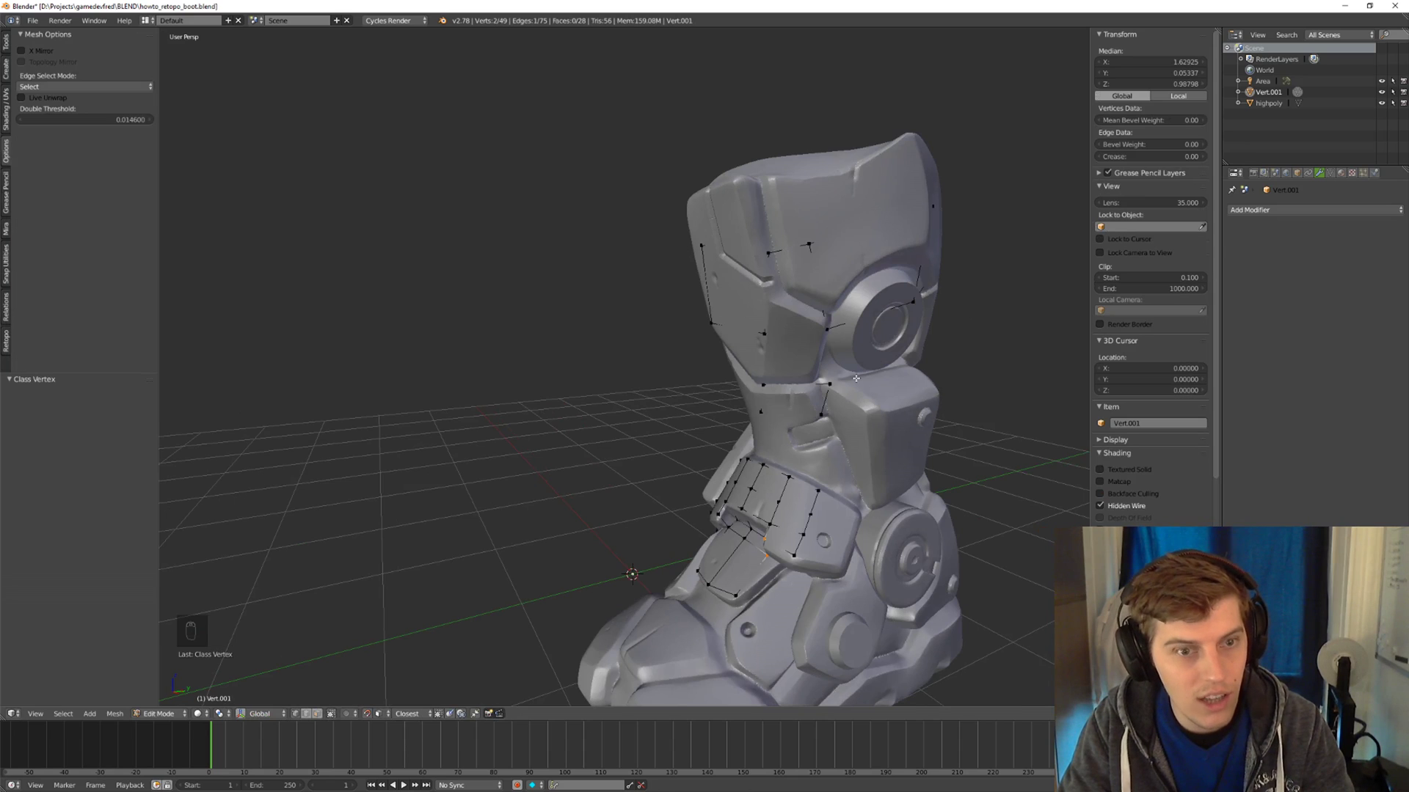
Isolate the retopology mesh in local view, compare it with Hidden Wire off and on, and return to the full scene.
{"action": "key", "text": "KP_Divide"}
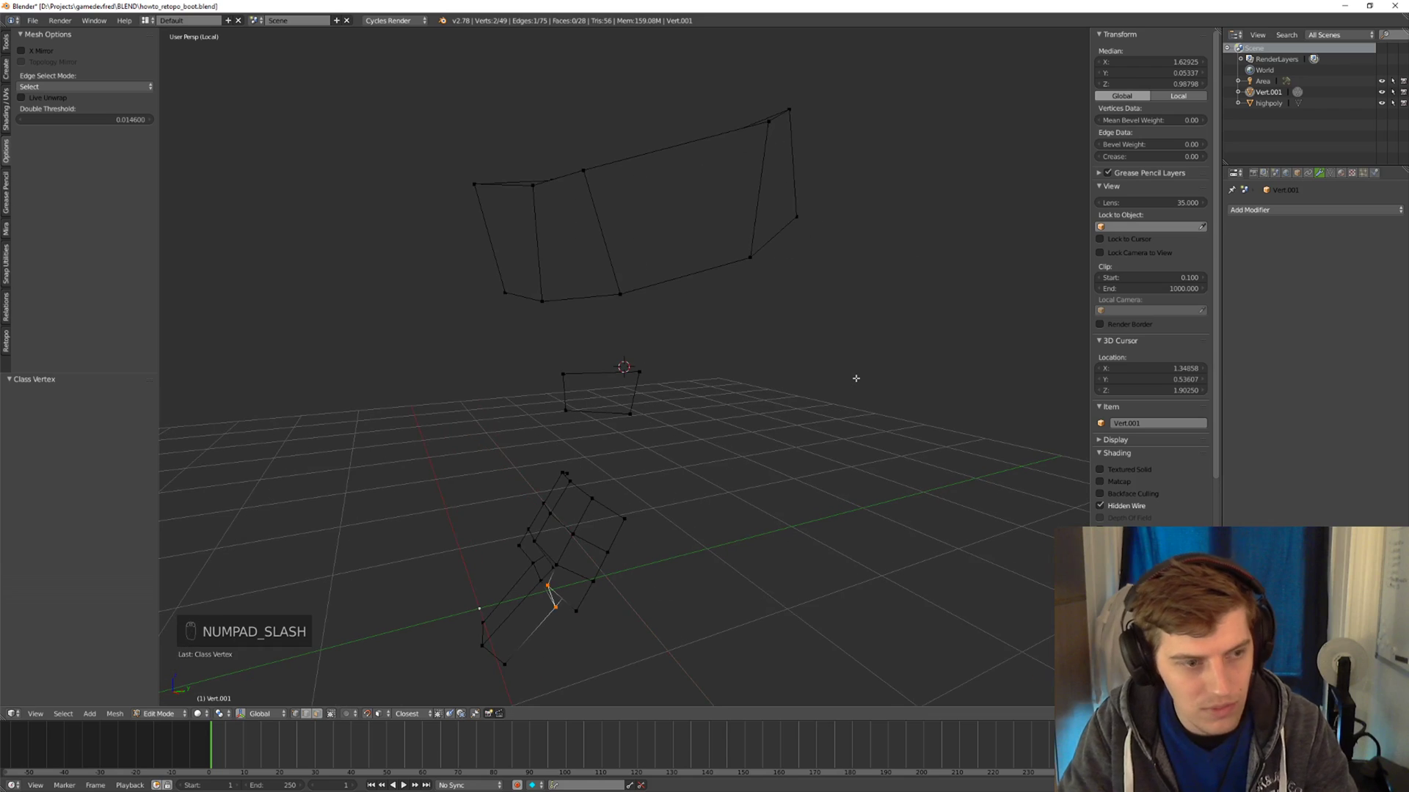
{"action": "middle_click_drag", "start_coordinate": [666, 392], "coordinate": [1092, 484]}
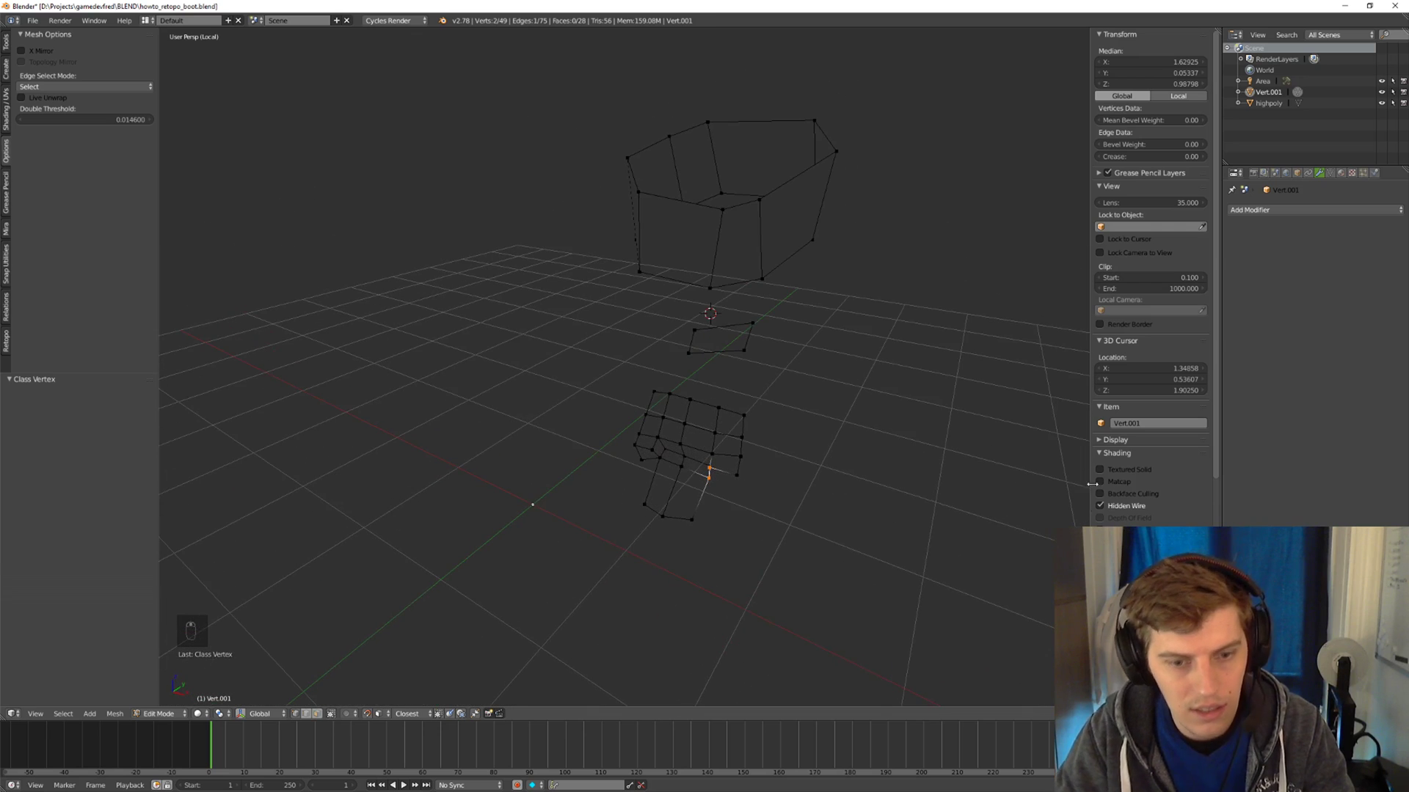
{"action": "left_click", "coordinate": [1116, 509]}
{"action": "left_click", "coordinate": [1119, 506]}
{"action": "left_click", "coordinate": [1119, 507]}
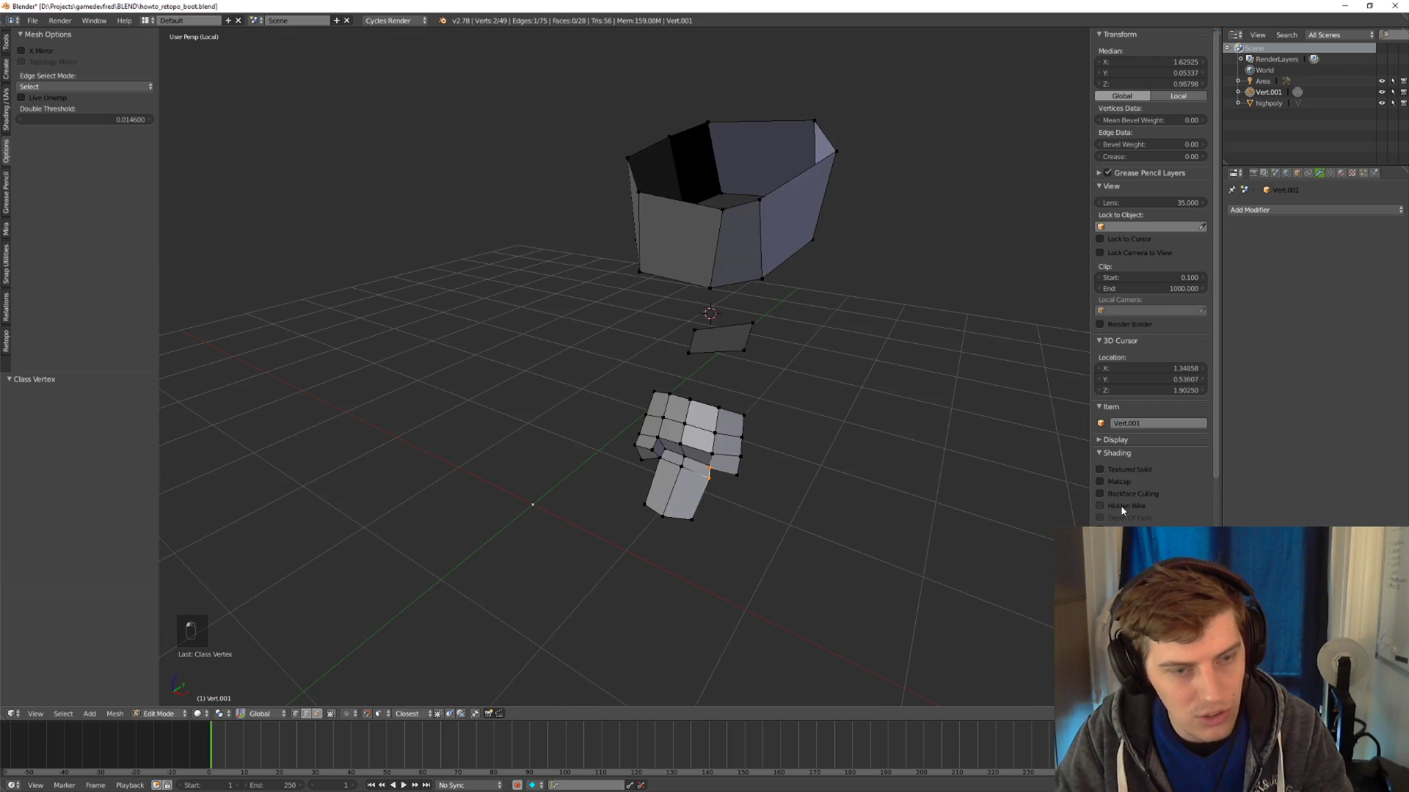
{"action": "left_click", "coordinate": [1120, 508]}
{"action": "key", "text": "KP_Divide"}
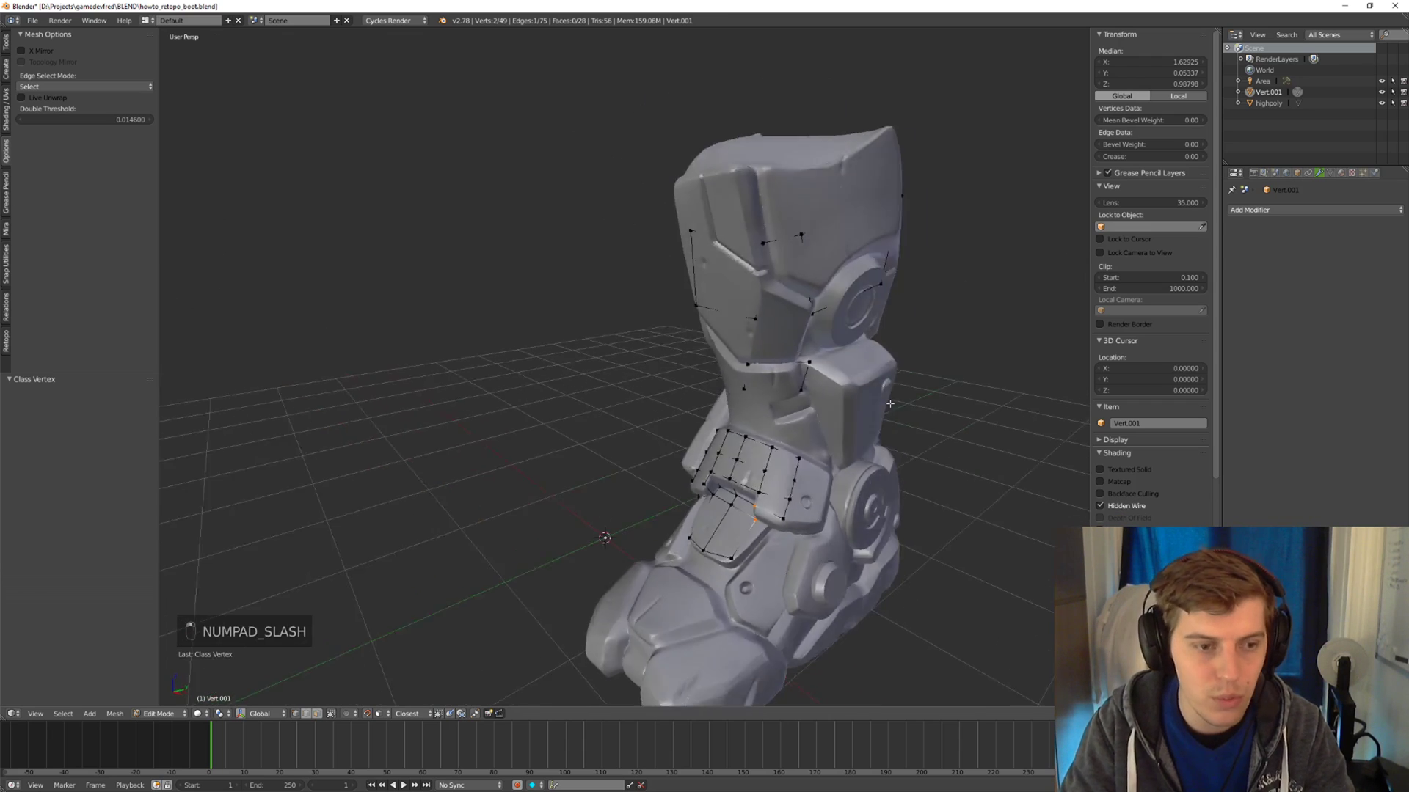
Enable X-Ray display for the retopology mesh and inspect it over the high-poly boot.
{"action": "middle_click_drag", "start_coordinate": [890, 403], "coordinate": [831, 440]}
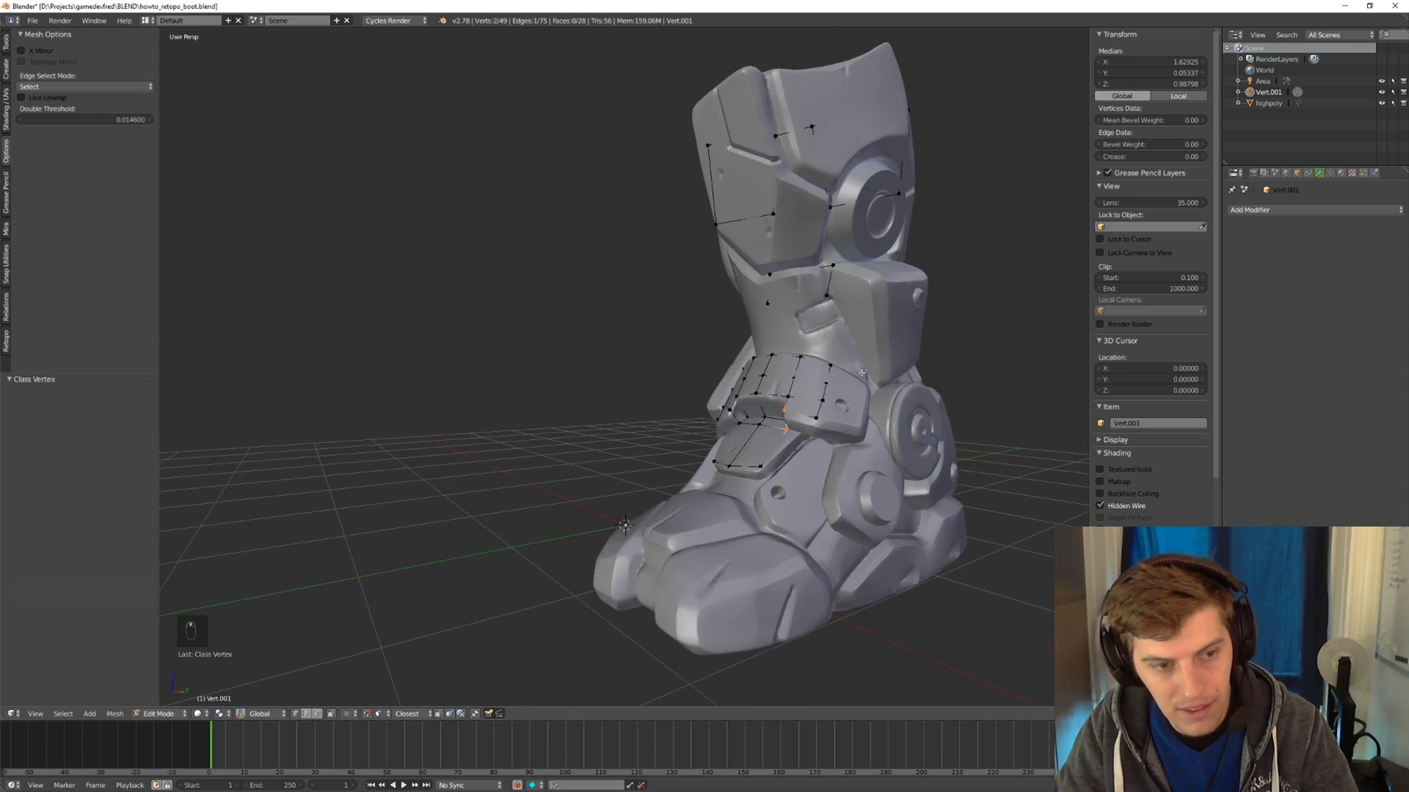
{"action": "scroll", "coordinate": [837, 394], "scroll_direction": "up", "scroll_amount": 3}
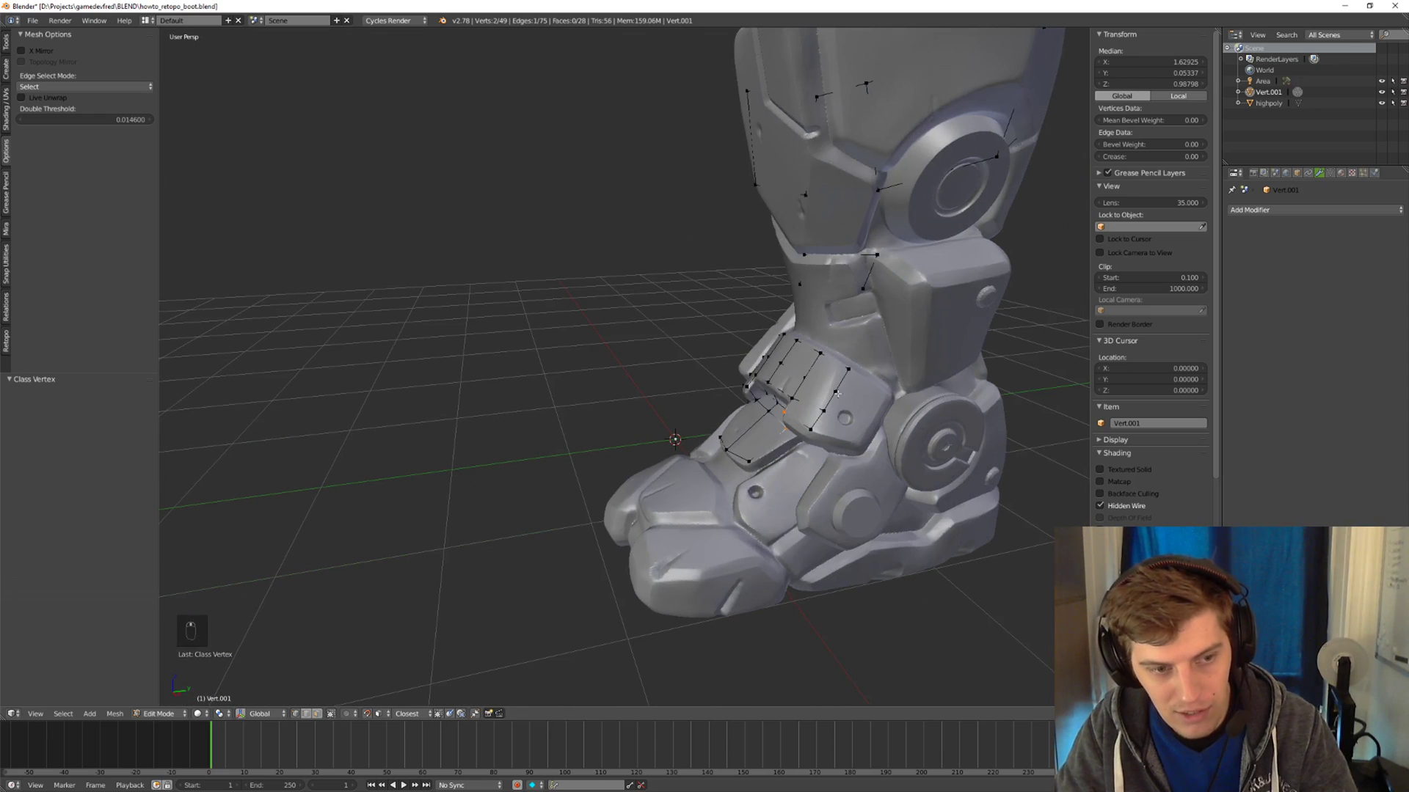
{"action": "left_click", "coordinate": [1297, 174]}
{"action": "left_click", "coordinate": [1323, 473]}
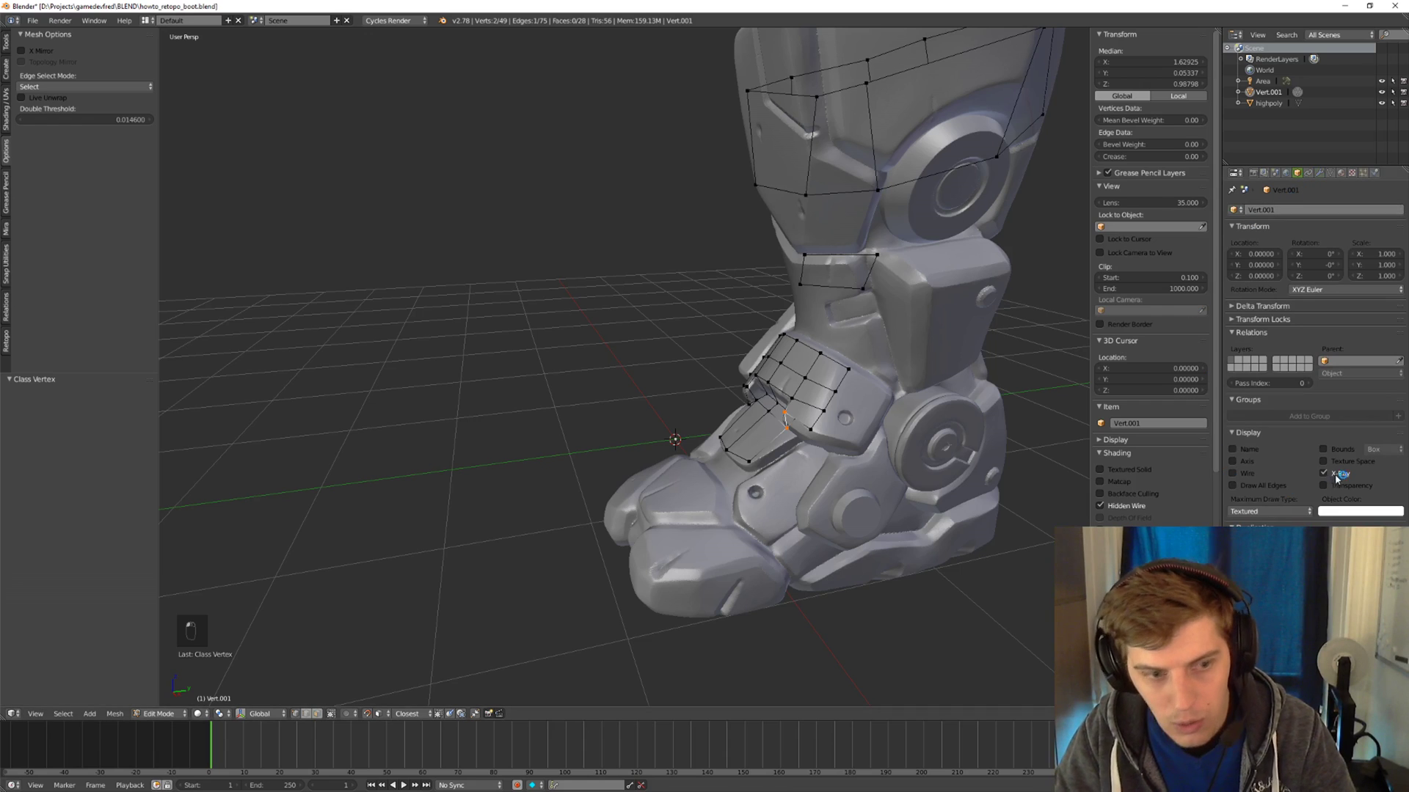
{"action": "middle_click_drag", "start_coordinate": [1004, 503], "coordinate": [841, 368]}
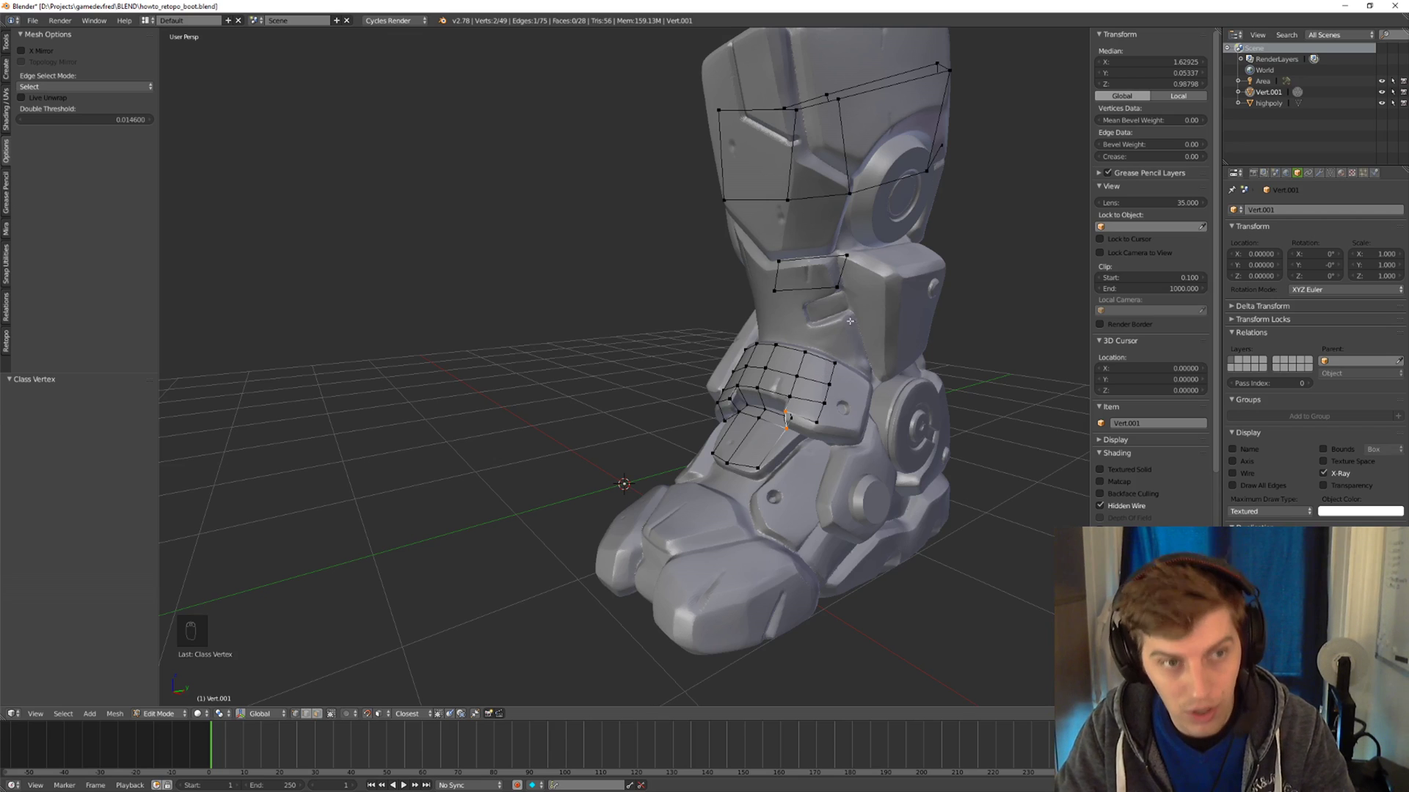
{"action": "middle_click_drag", "start_coordinate": [848, 390], "coordinate": [808, 397]}
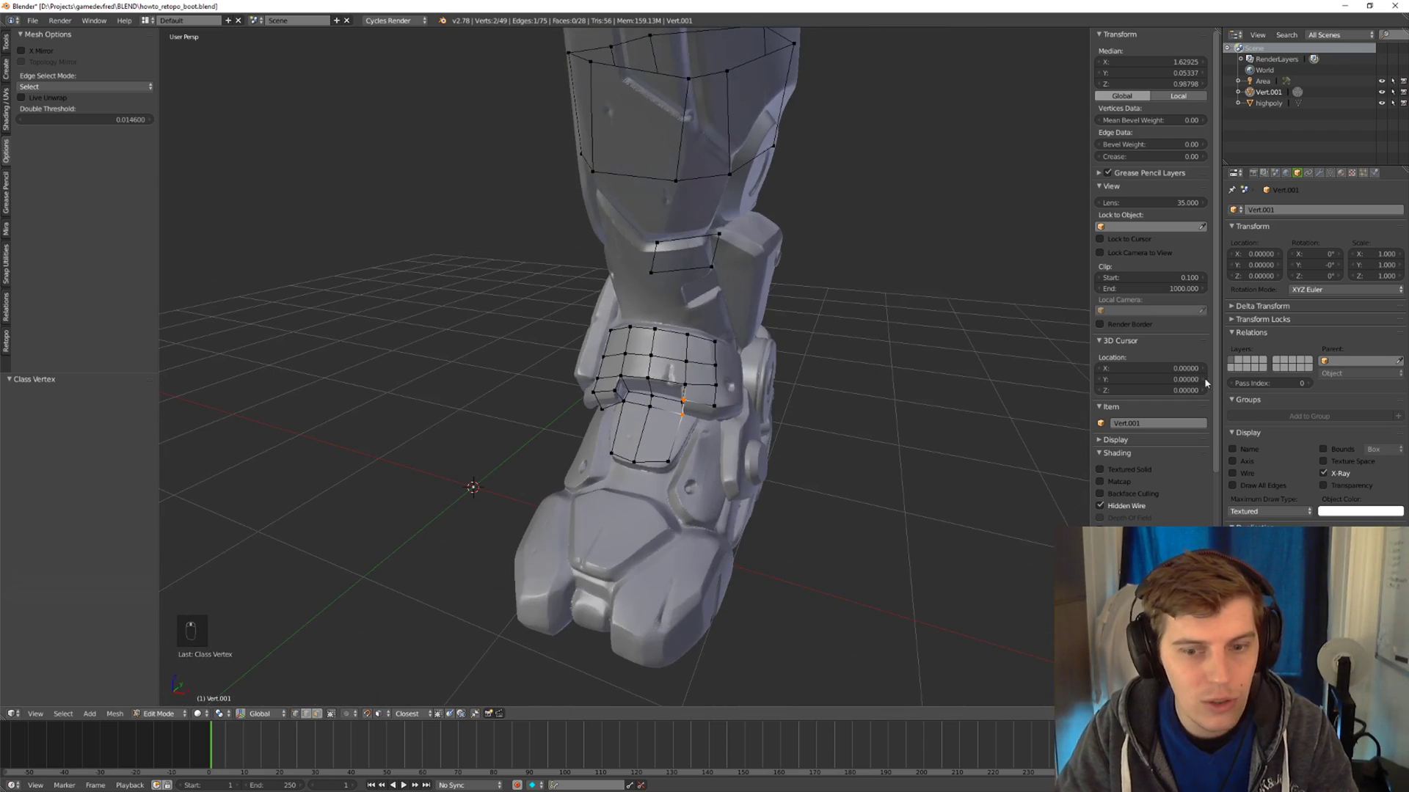
Toggle the retopology mesh's X-Ray display for comparison and leave it off.
{"action": "left_click", "coordinate": [1336, 477]}
{"action": "left_click", "coordinate": [1335, 477]}
{"action": "left_click", "coordinate": [1336, 477]}
{"action": "left_click", "coordinate": [1324, 474]}
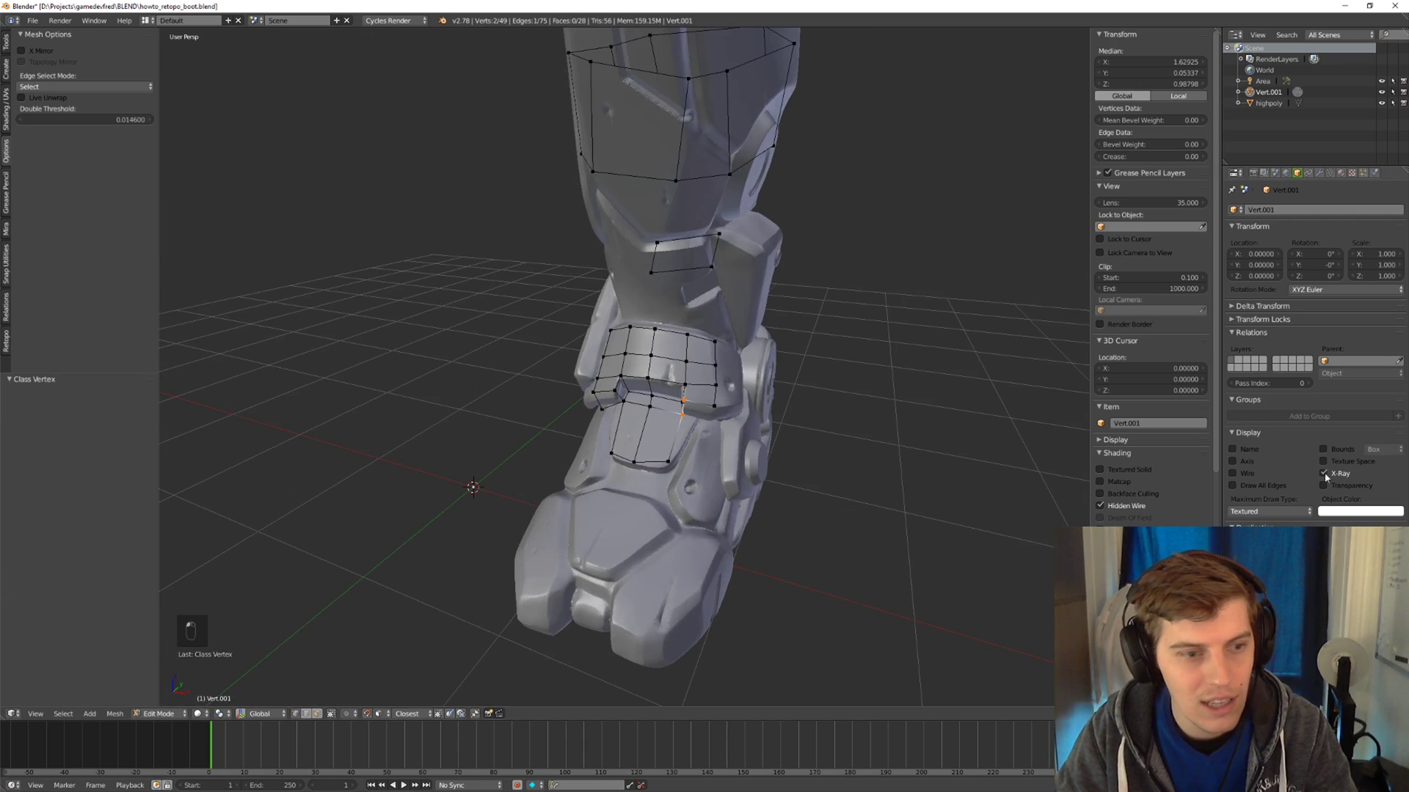
{"action": "left_click", "coordinate": [1322, 473]}
{"action": "middle_click_drag", "start_coordinate": [778, 367], "coordinate": [789, 386]}
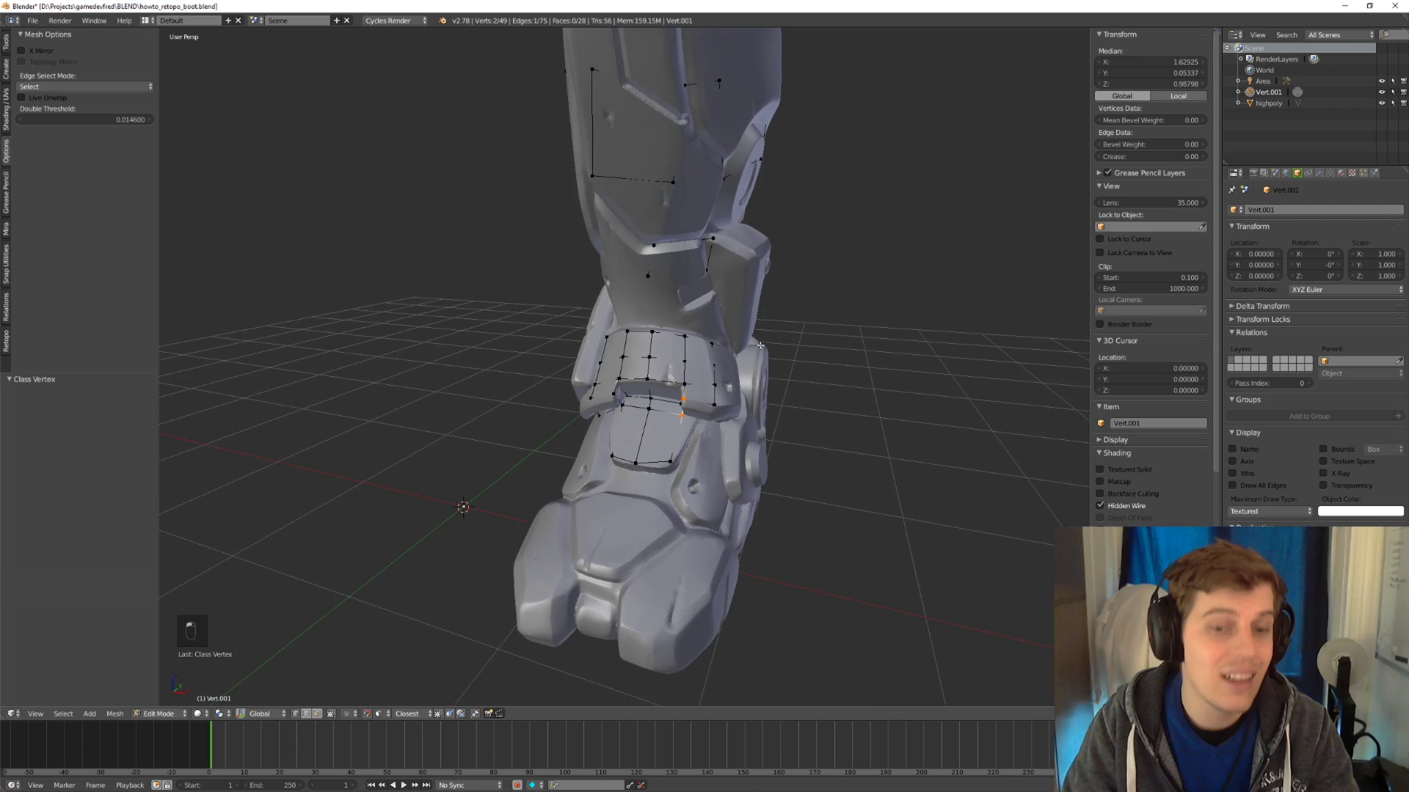
Turn off Limit to Visible so the retopology mesh's occluded vertices can be seen and selected through the boot.
{"action": "key", "text": "Tab"}
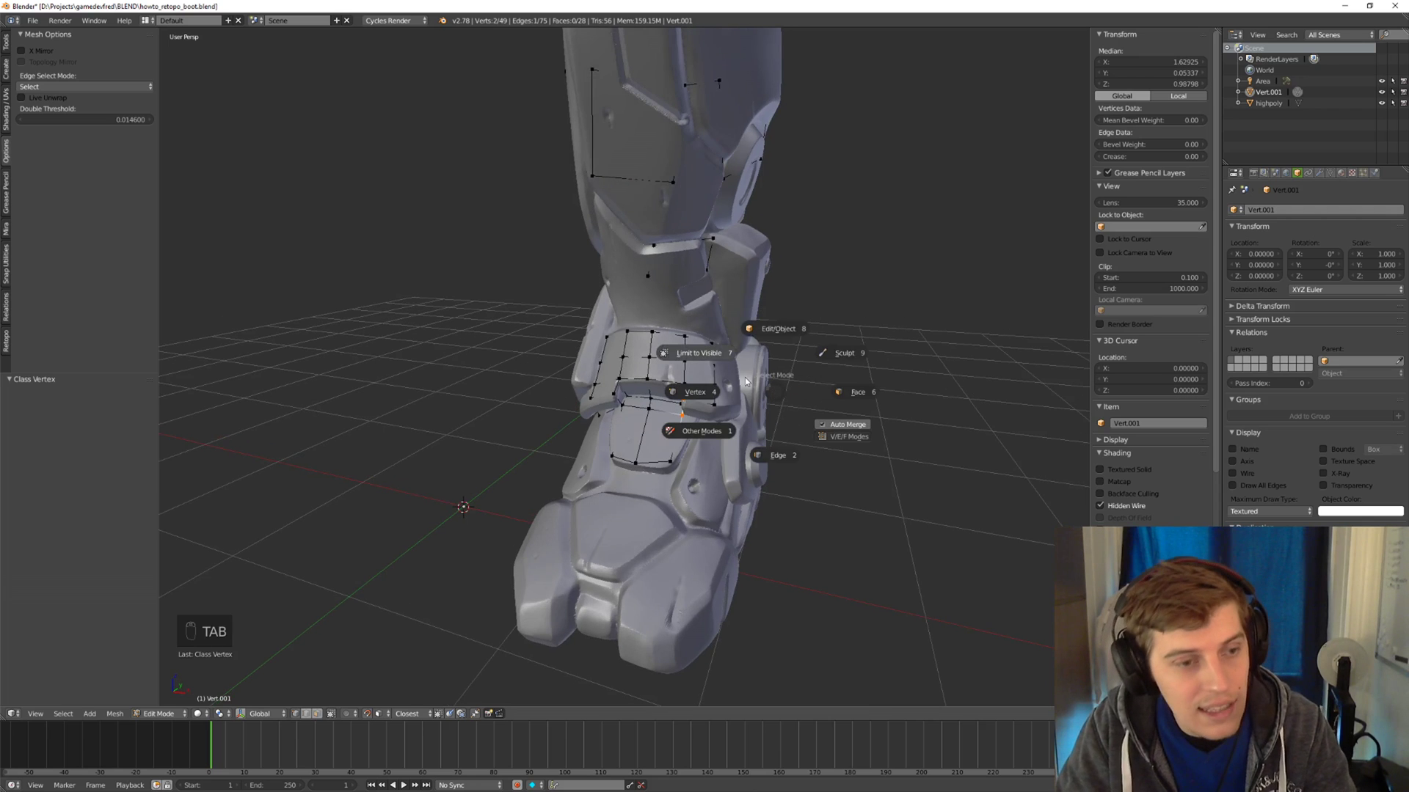
{"action": "left_click", "coordinate": [715, 357]}
{"action": "middle_click_drag", "start_coordinate": [742, 351], "coordinate": [668, 221]}
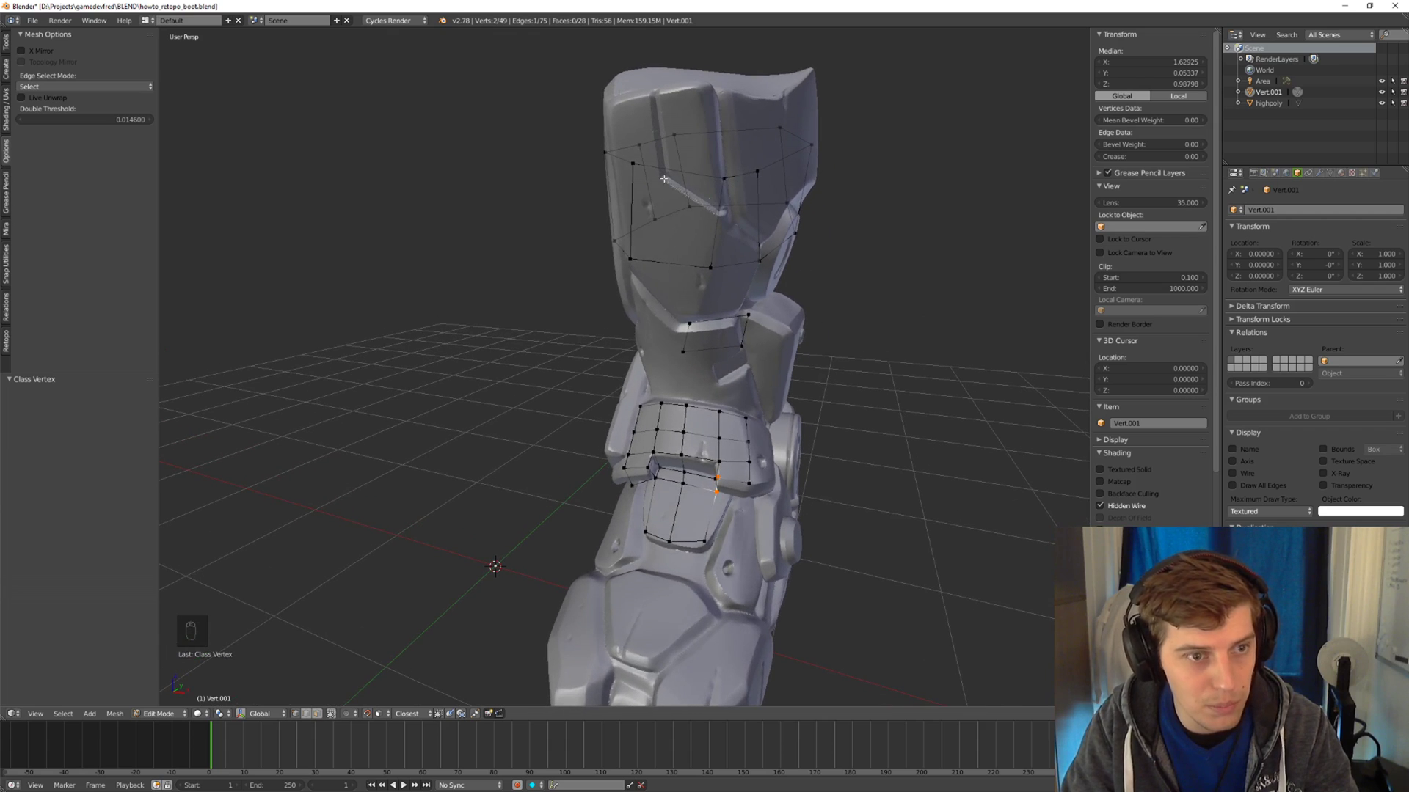
Move a vertex of the retopology mesh's upper shin section across the boot surface, toggling between Object and Edit Mode.
{"action": "middle_click_drag", "start_coordinate": [765, 265], "coordinate": [727, 250]}
{"action": "right_click_drag", "start_coordinate": [637, 171], "coordinate": [621, 175]}
{"action": "middle_click_drag", "start_coordinate": [844, 411], "coordinate": [763, 425]}
{"action": "middle_click_drag", "start_coordinate": [763, 440], "coordinate": [715, 356], "text": "shift"}
{"action": "key", "text": "Tab"}
{"action": "left_click", "coordinate": [717, 302]}
{"action": "key", "text": "Tab"}
{"action": "left_click", "coordinate": [726, 323]}
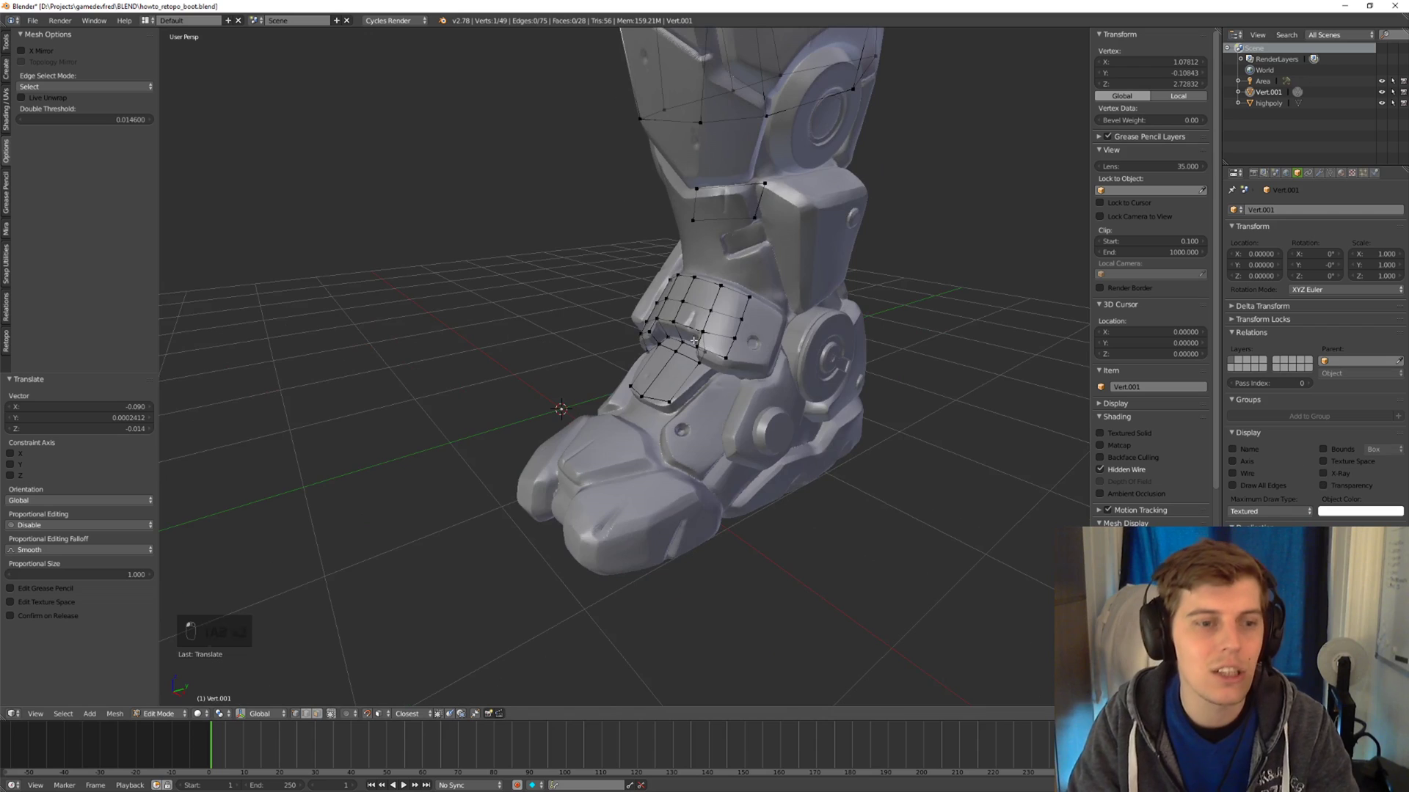
Adjust a side vertex of the ankle plate's retopology grid on the boot surface and inspect the mesh from several angles.
{"action": "middle_click_drag", "start_coordinate": [694, 341], "coordinate": [796, 376]}
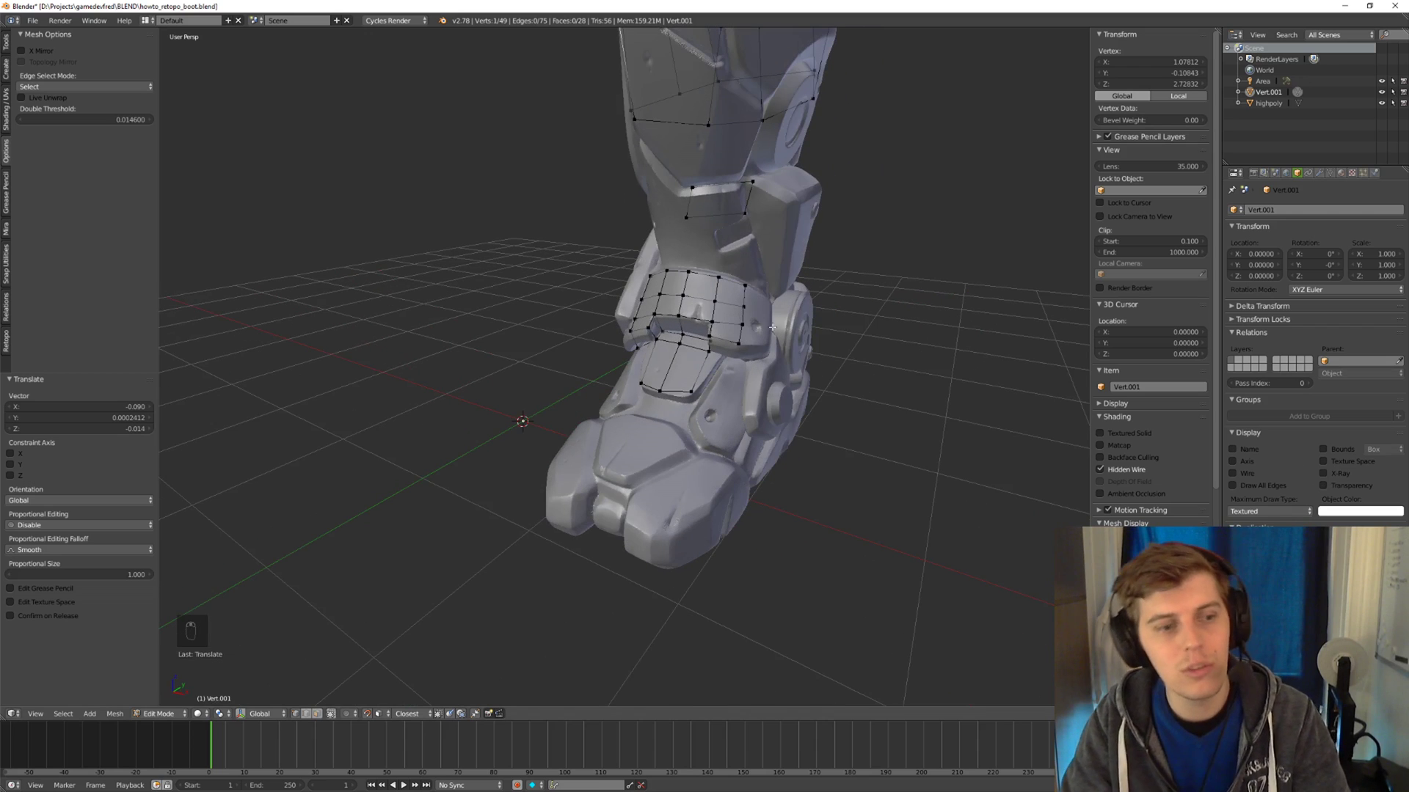
{"action": "middle_click_drag", "start_coordinate": [772, 327], "coordinate": [765, 453]}
{"action": "left_click", "coordinate": [767, 484]}
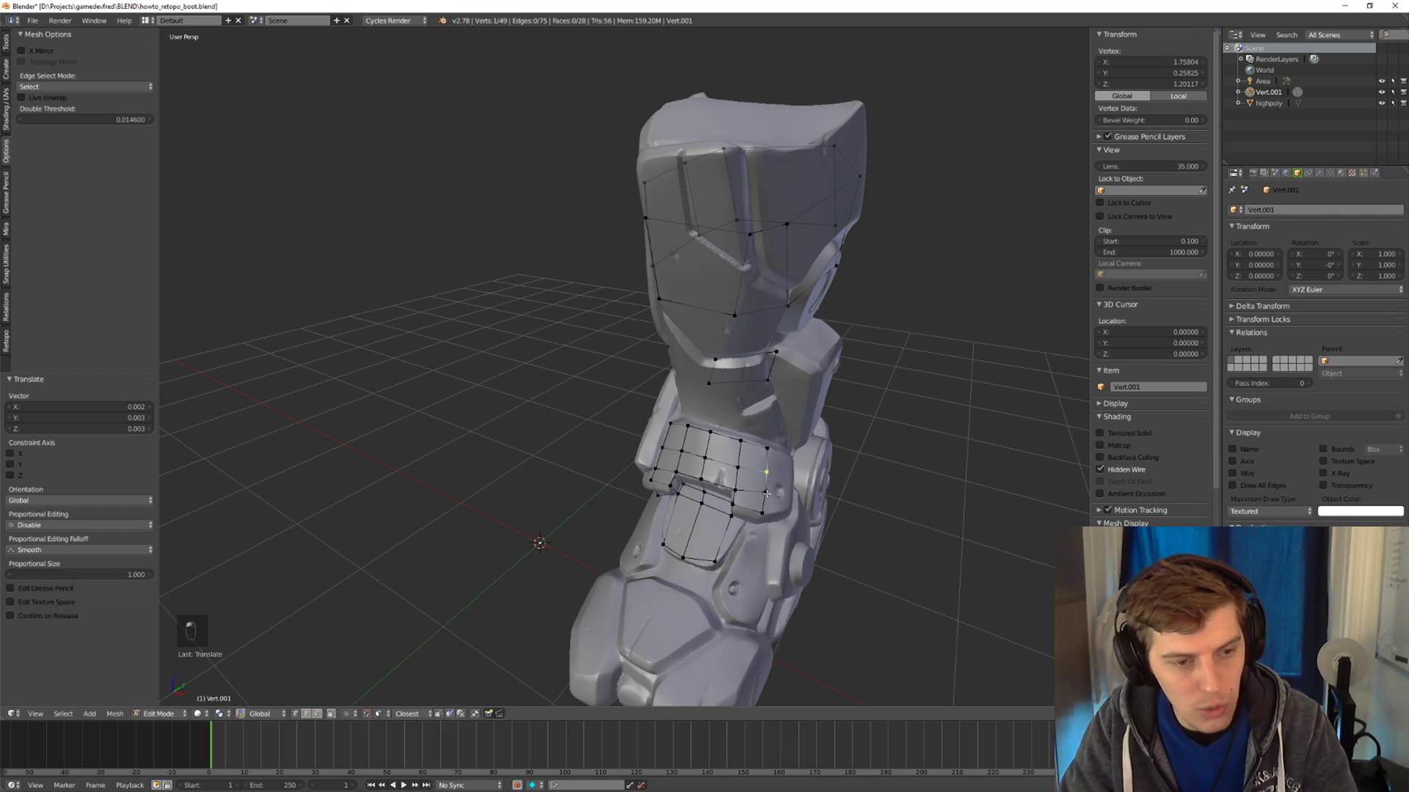
{"action": "middle_click_drag", "start_coordinate": [767, 485], "coordinate": [666, 272]}
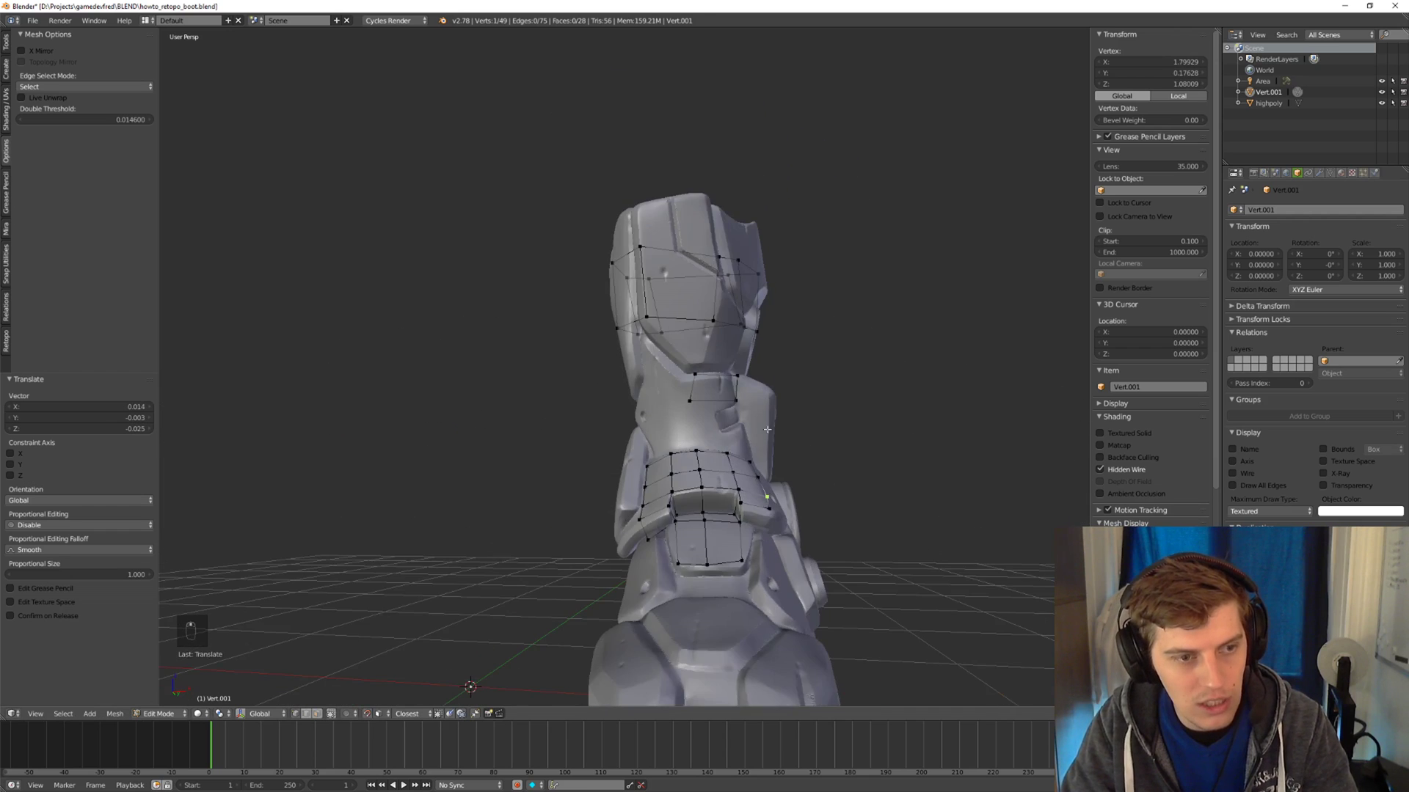
{"action": "scroll", "coordinate": [786, 334], "scroll_direction": "down", "scroll_amount": 4}
{"action": "scroll", "coordinate": [786, 333], "scroll_direction": "up", "scroll_amount": 3}
{"action": "middle_click_drag", "start_coordinate": [786, 333], "coordinate": [762, 472]}
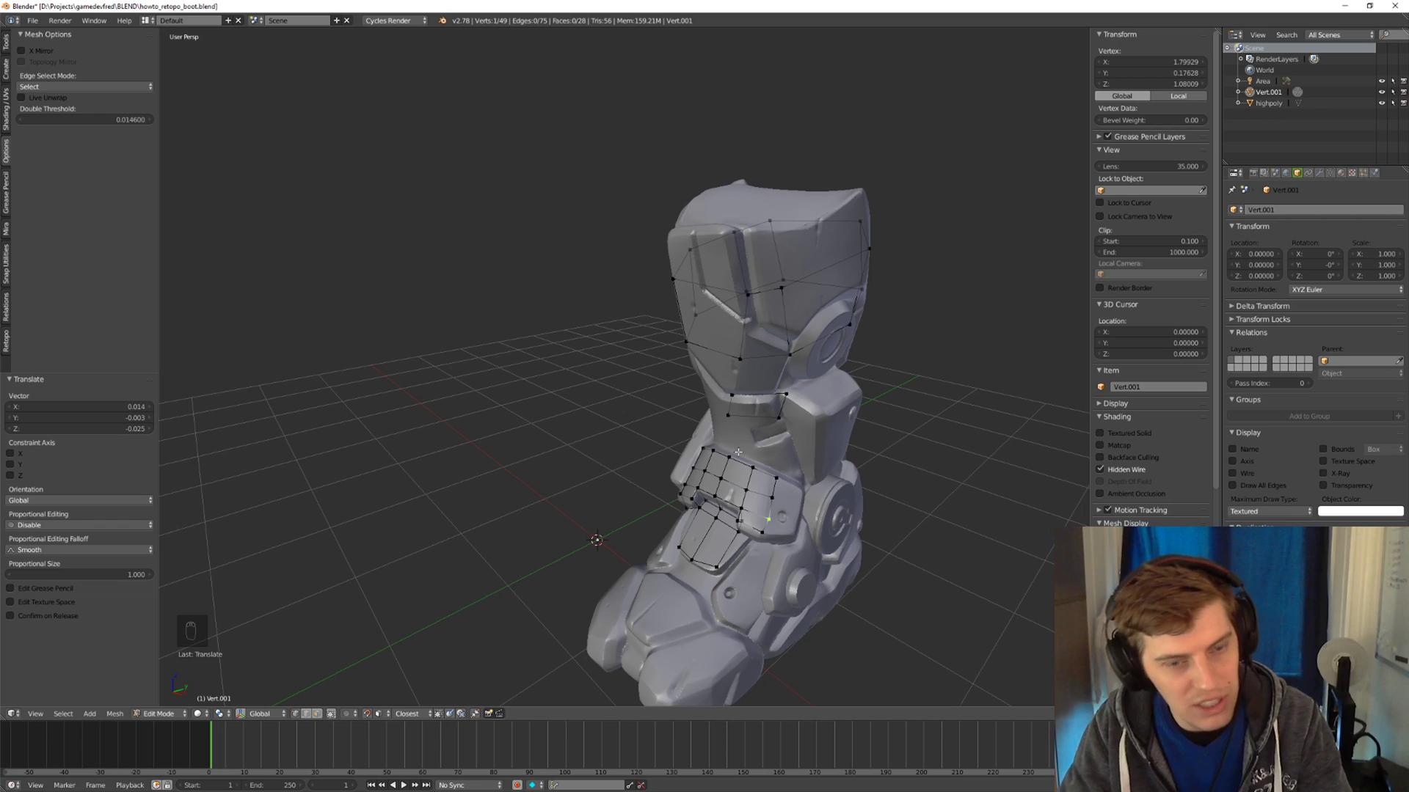
{"action": "middle_click_drag", "start_coordinate": [737, 414], "coordinate": [795, 260]}
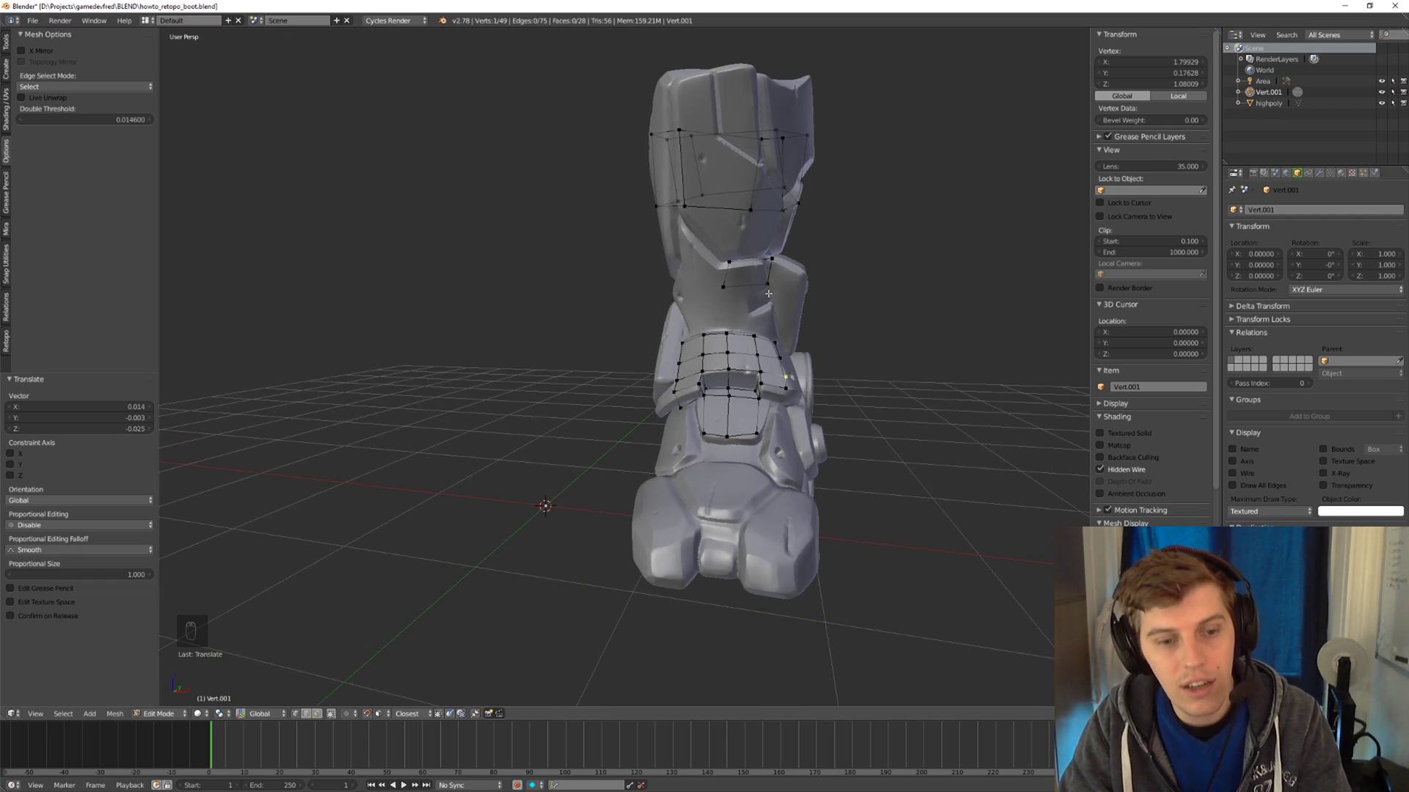
Return to Object Mode and delete the retopology mesh, leaving the high-poly boot.
{"action": "middle_click_drag", "start_coordinate": [829, 253], "coordinate": [494, 278]}
{"action": "key", "text": "Tab"}
{"action": "key", "text": "x"}
{"action": "left_click", "coordinate": [824, 288]}
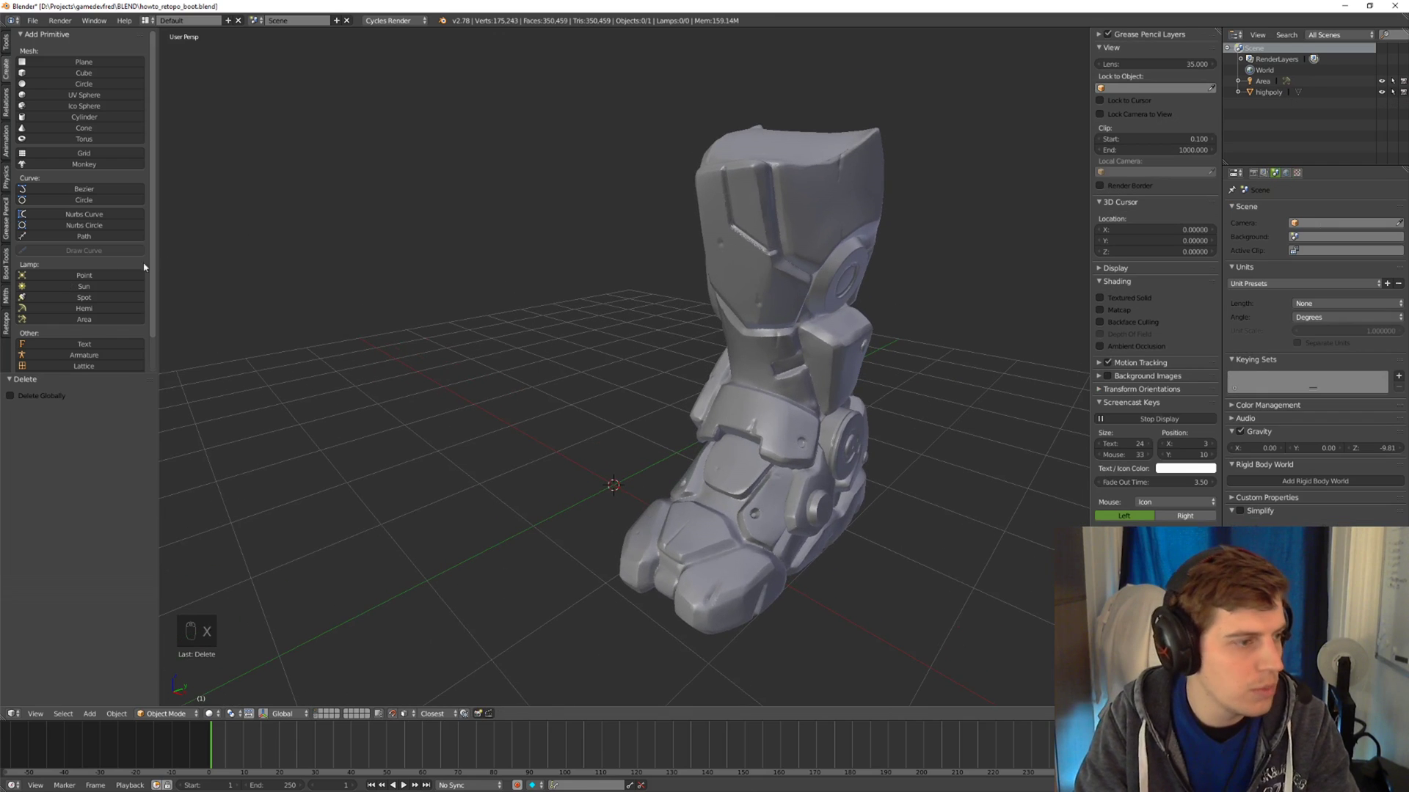
Set up a new SpeedRetopo mesh with highpoly as the reference object.
{"action": "left_click", "coordinate": [6, 324]}
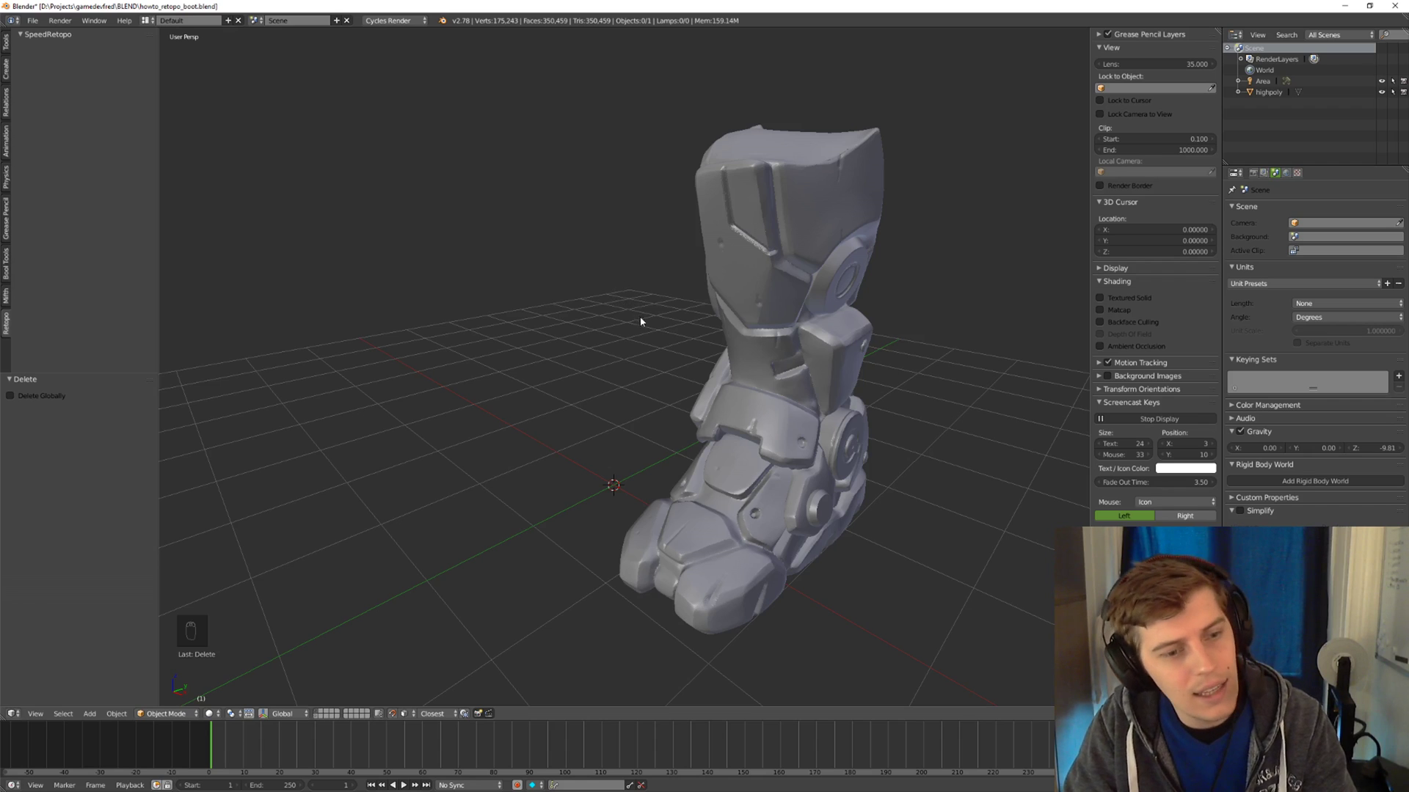
{"action": "mouse_move", "coordinate": [641, 320]}
{"action": "middle_mouse_down"}
{"action": "mouse_move", "coordinate": [632, 266]}
{"action": "mouse_move", "coordinate": [661, 309]}
{"action": "middle_mouse_up"}
{"action": "middle_click_drag", "start_coordinate": [672, 449], "coordinate": [712, 383]}
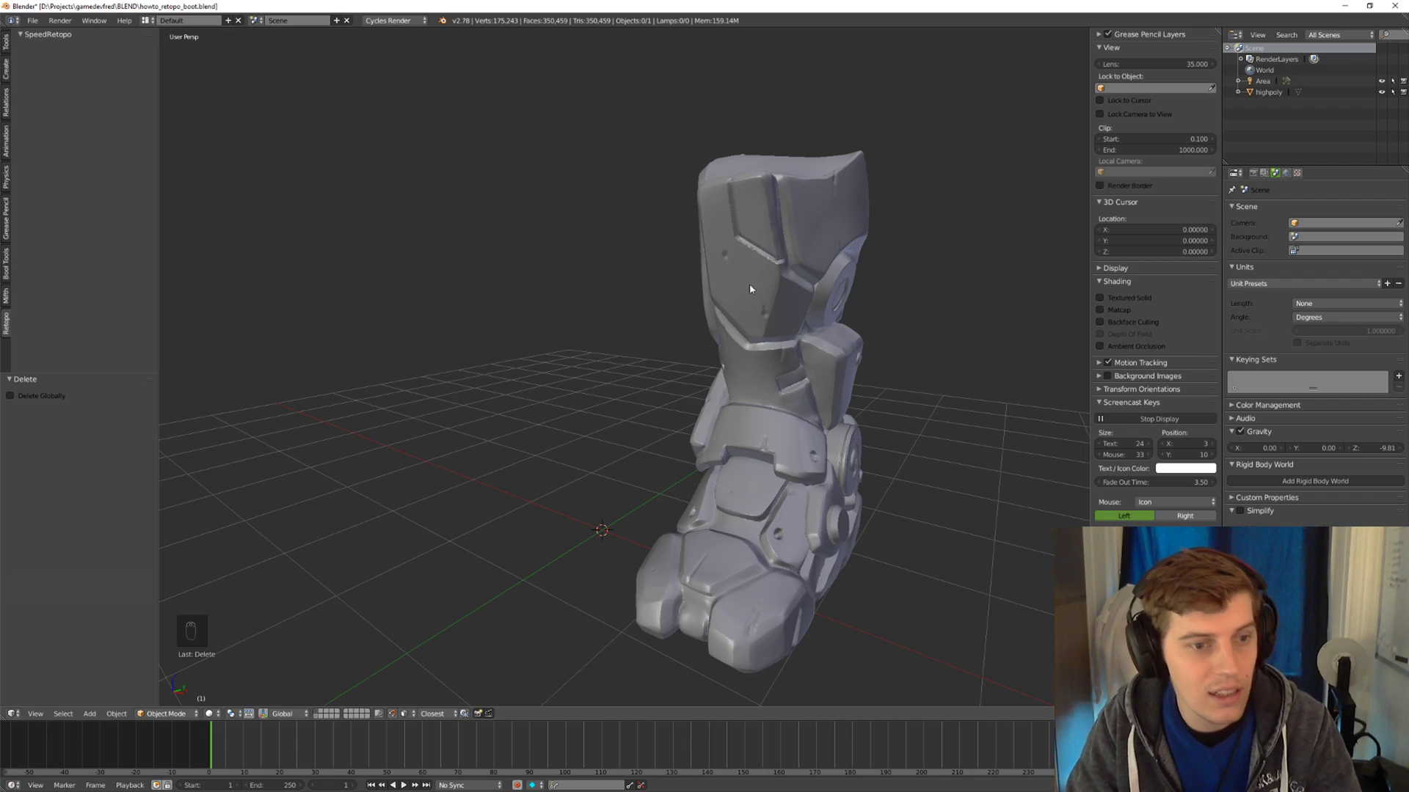
{"action": "right_click", "coordinate": [754, 232]}
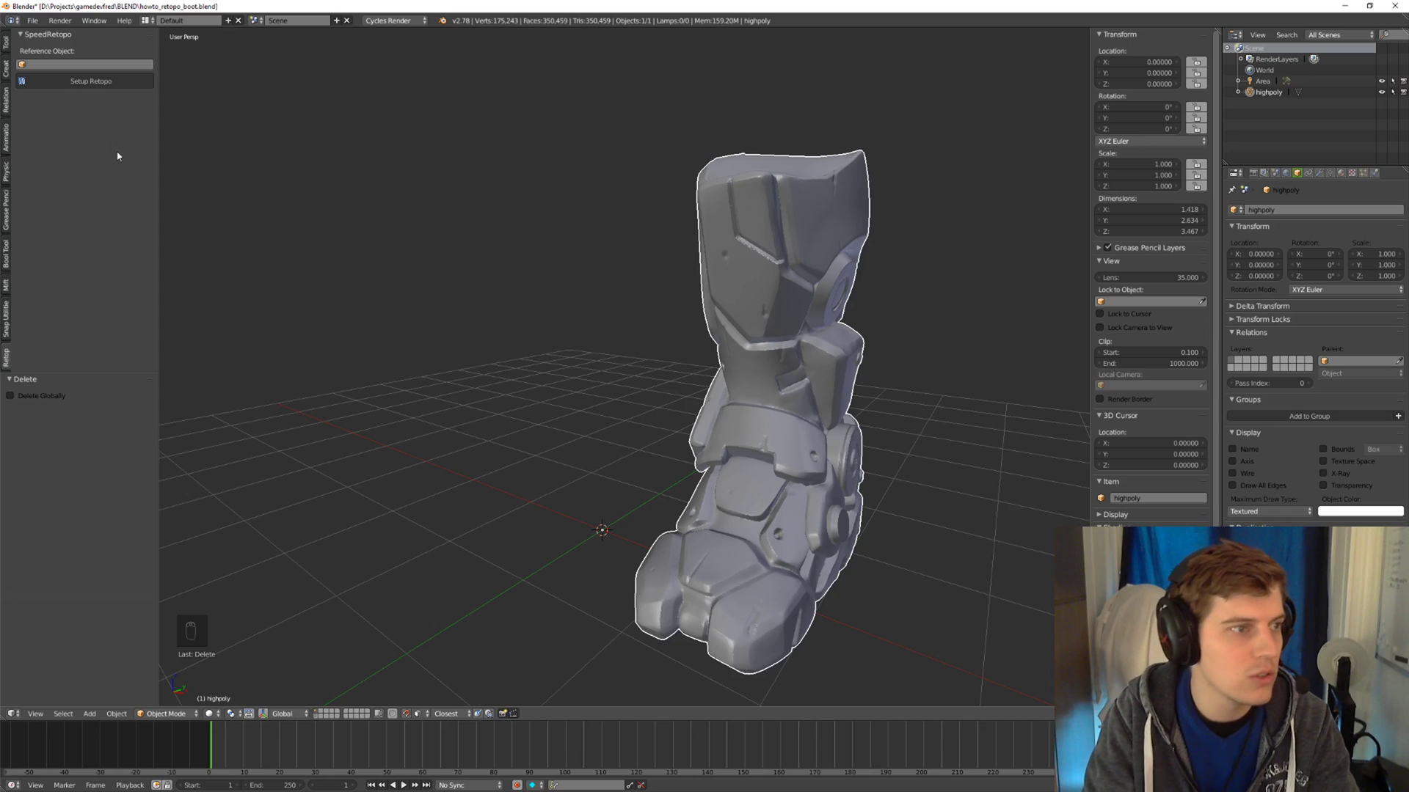
{"action": "middle_click_drag", "start_coordinate": [132, 195], "coordinate": [424, 230]}
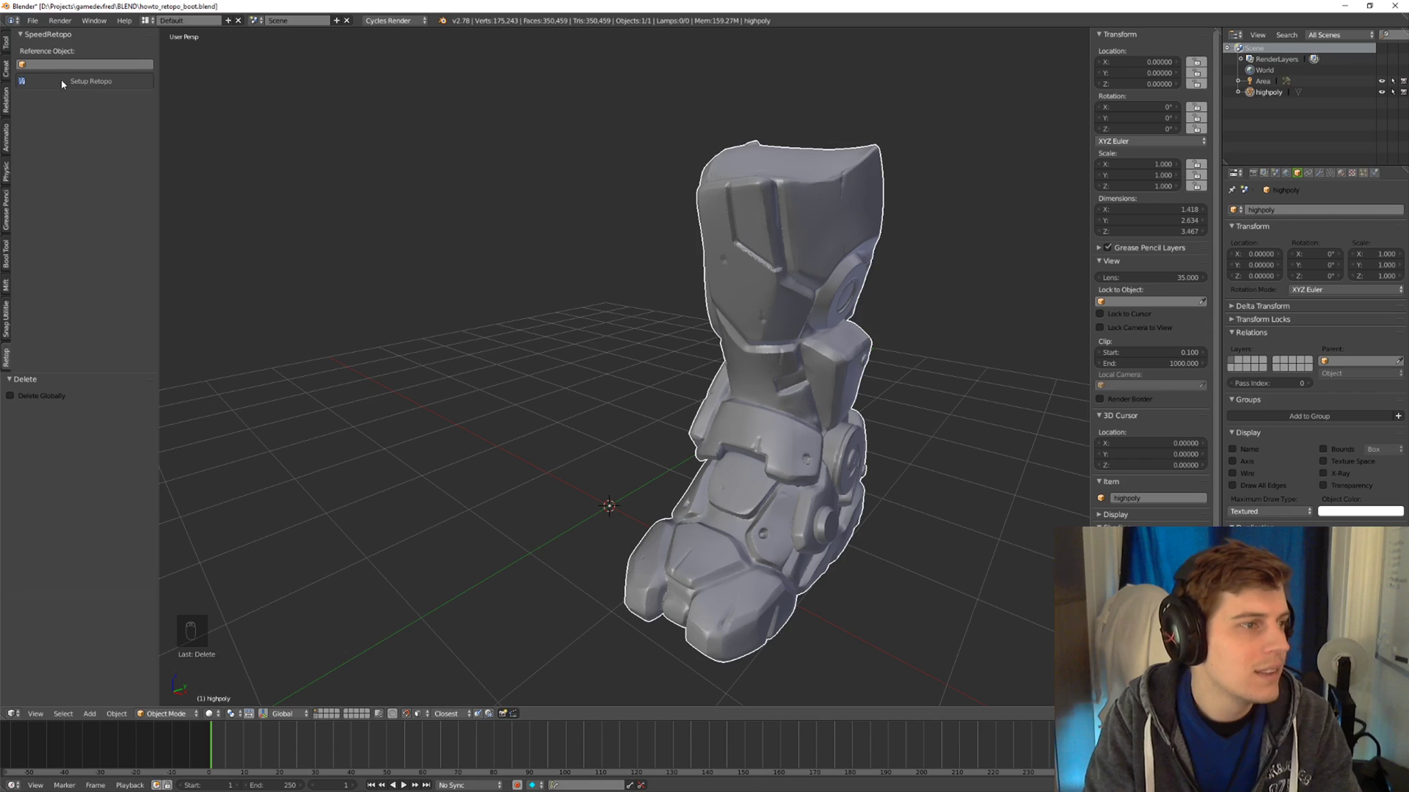
{"action": "left_click", "coordinate": [27, 66]}
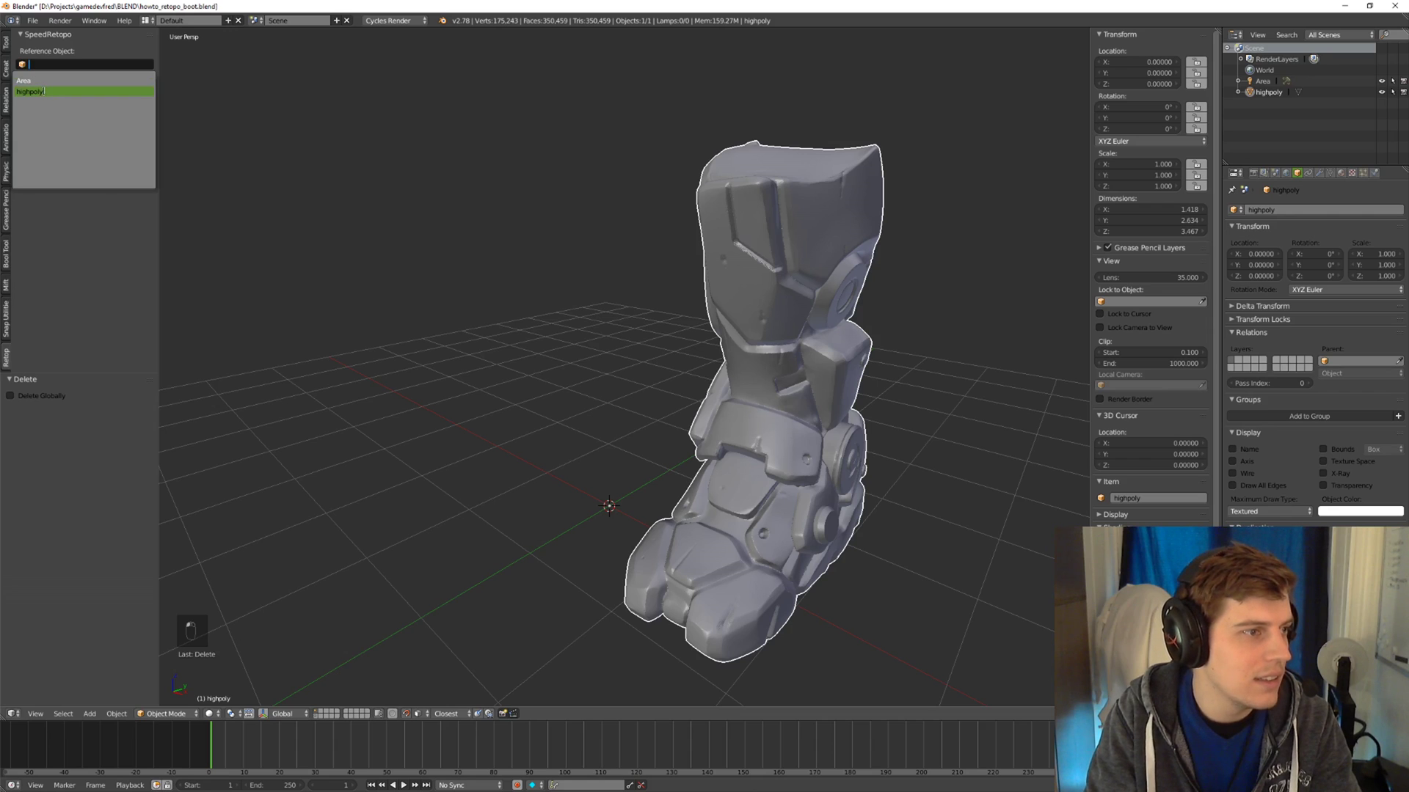
{"action": "left_click", "coordinate": [44, 87]}
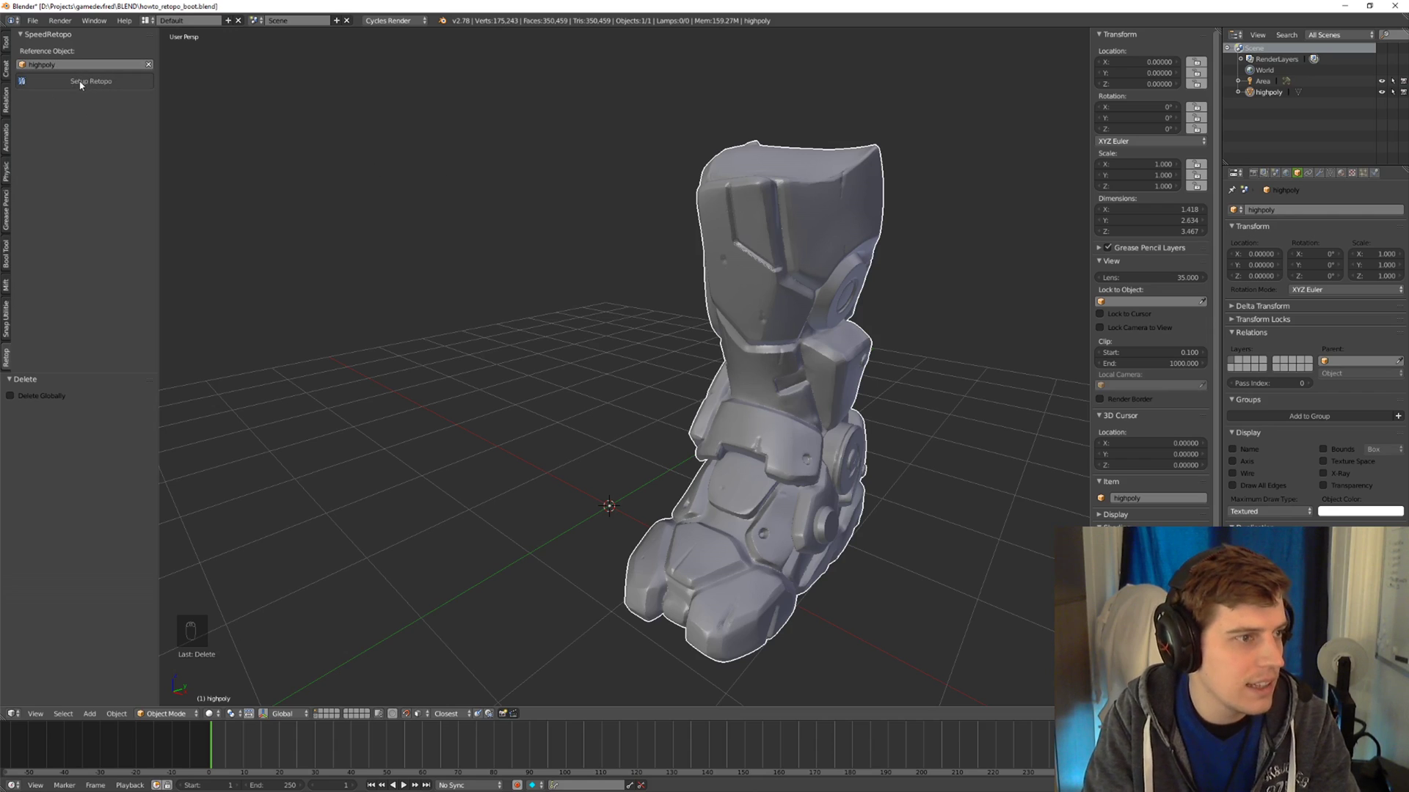
{"action": "left_click", "coordinate": [76, 82]}
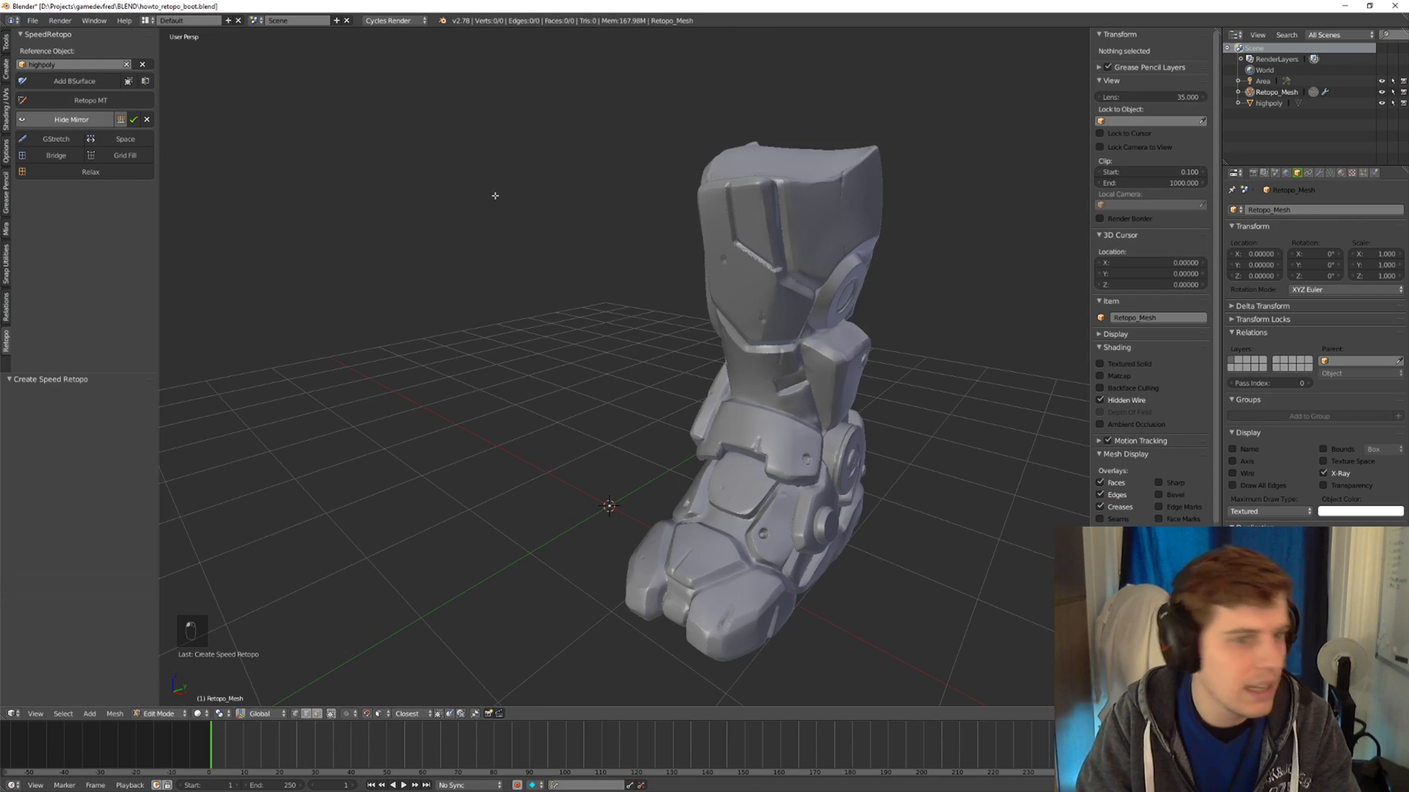
Review the Shrinkwrap and Mirror modifiers on the new retopology mesh and examine the boot from several angles.
{"action": "middle_click_drag", "start_coordinate": [494, 195], "coordinate": [650, 252]}
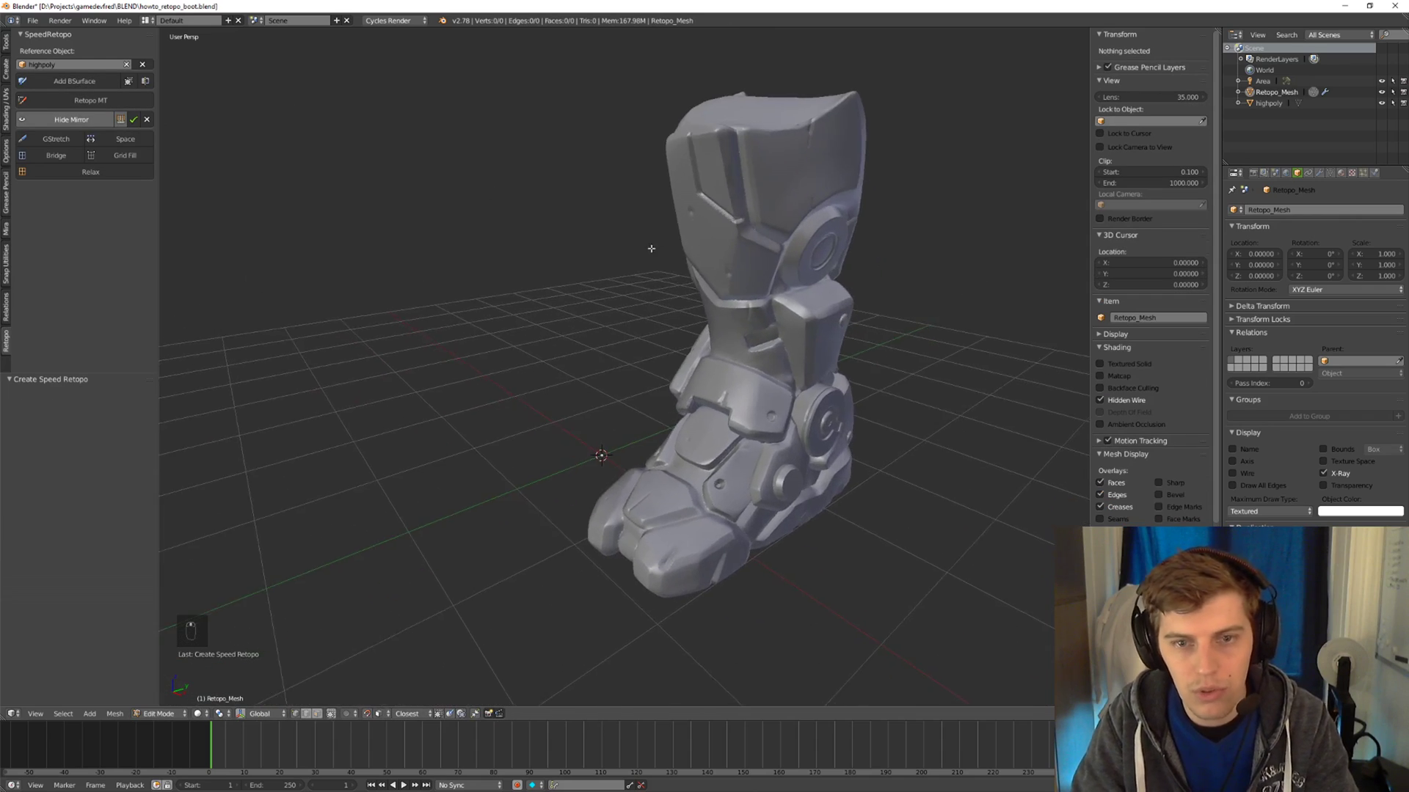
{"action": "middle_click_drag", "start_coordinate": [902, 293], "coordinate": [962, 286]}
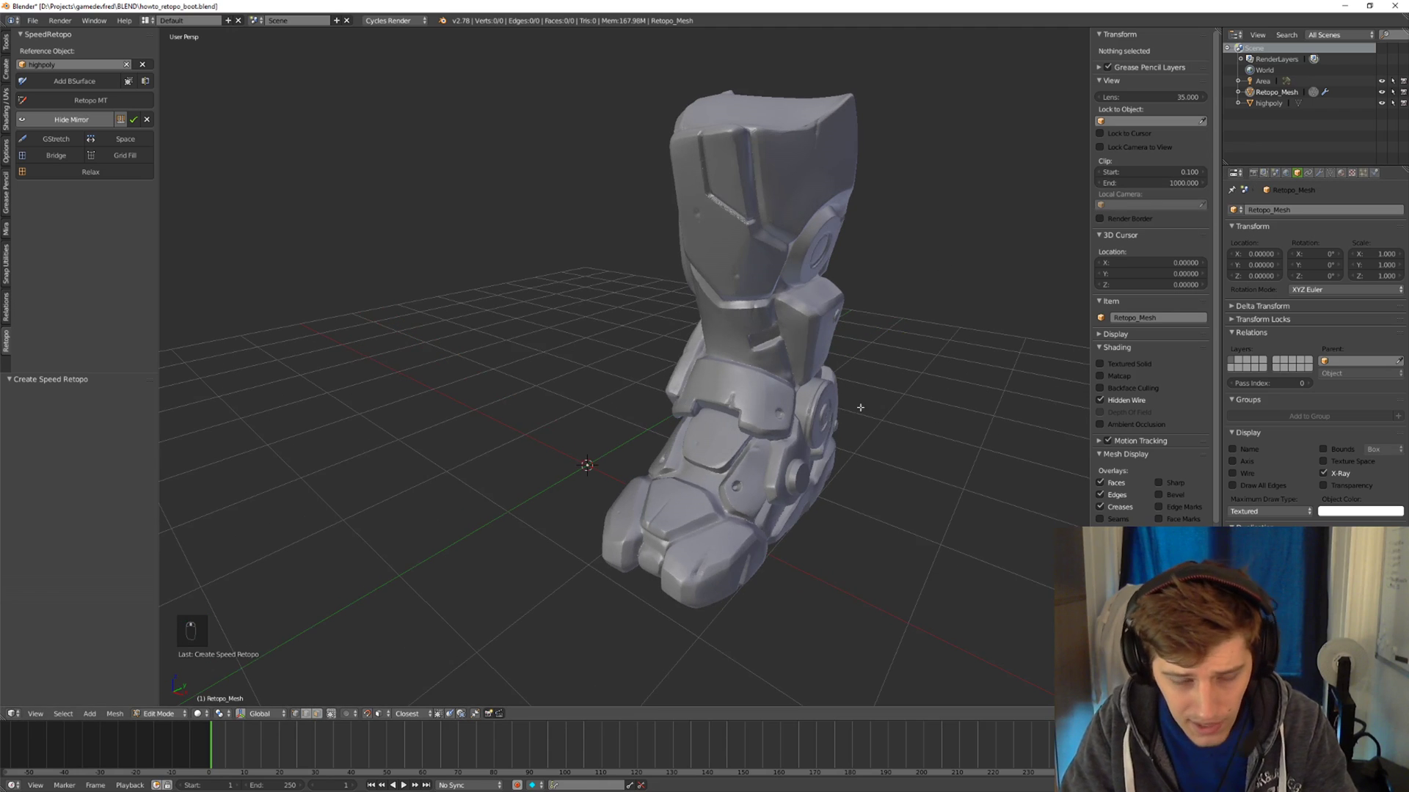
{"action": "left_click", "coordinate": [1319, 174]}
{"action": "middle_click_drag", "start_coordinate": [850, 350], "coordinate": [829, 325]}
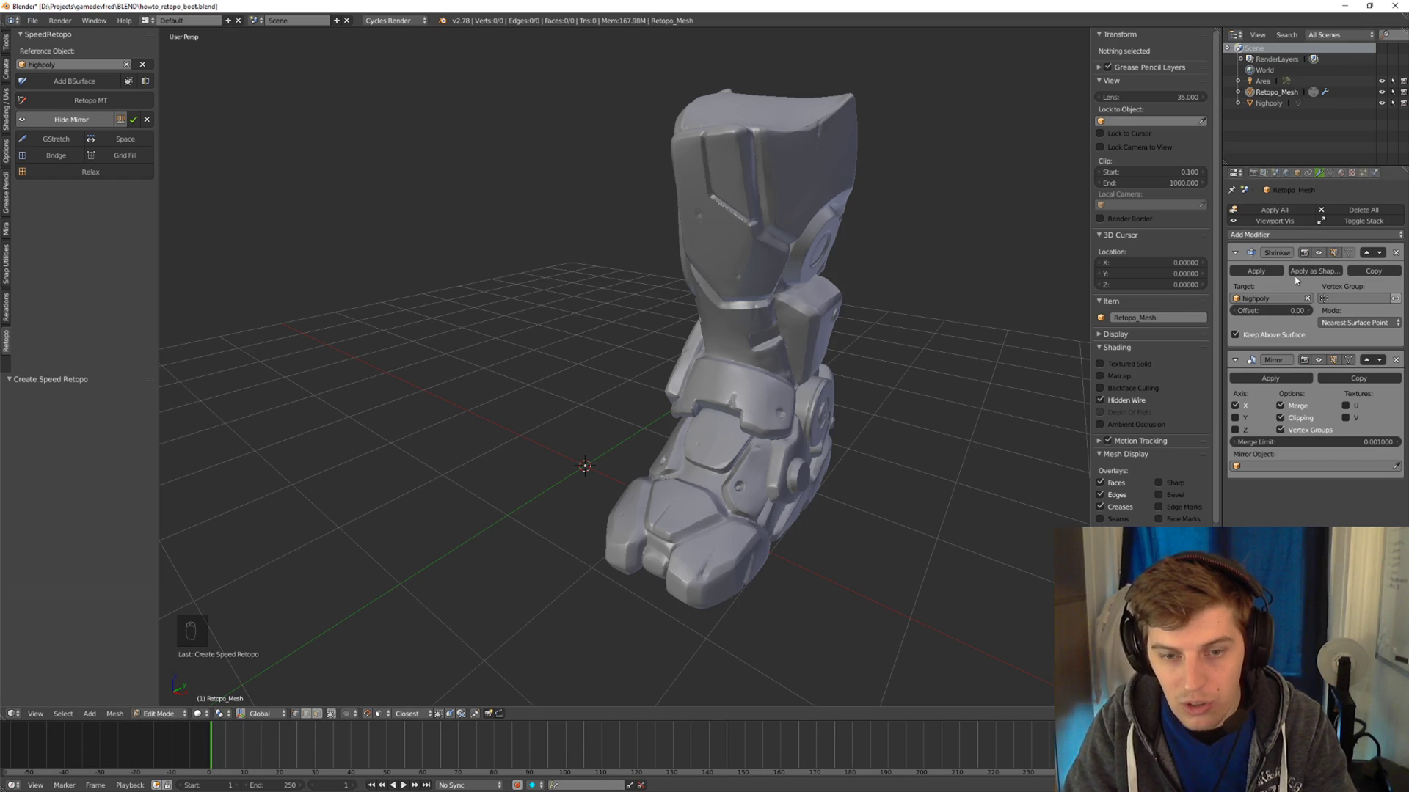
{"action": "middle_click_drag", "start_coordinate": [816, 375], "coordinate": [866, 391]}
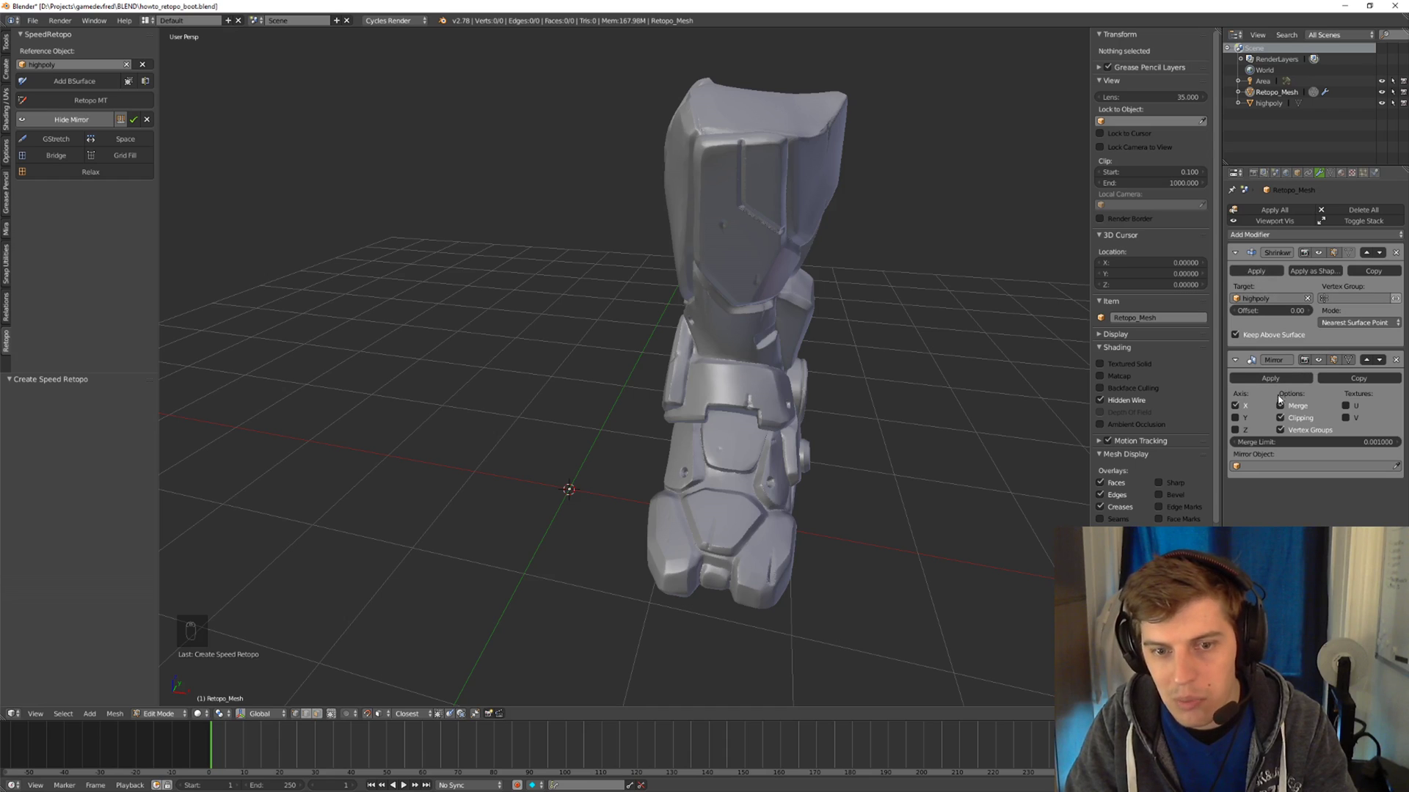
{"action": "middle_click_drag", "start_coordinate": [1079, 352], "coordinate": [1042, 330]}
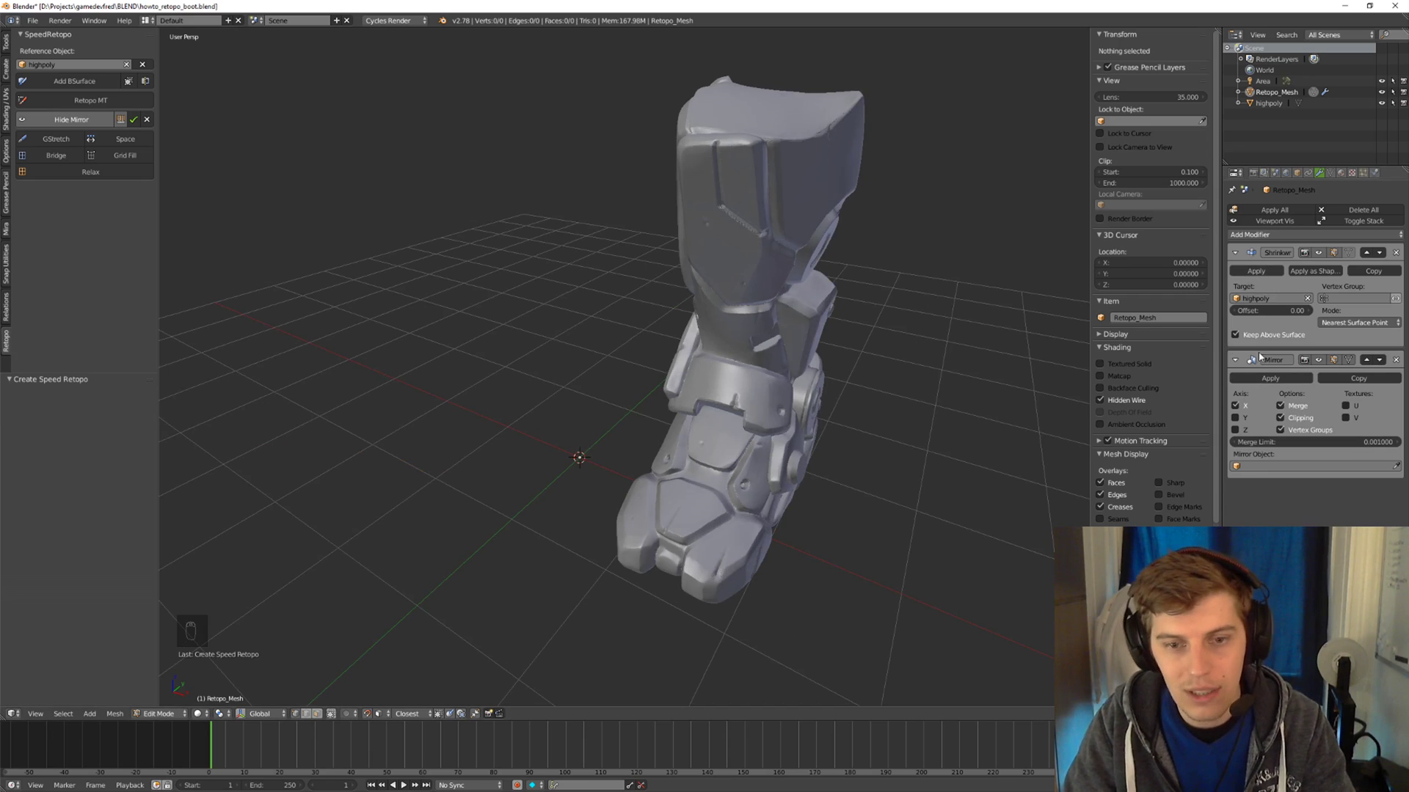
{"action": "middle_click_drag", "start_coordinate": [733, 381], "coordinate": [619, 390]}
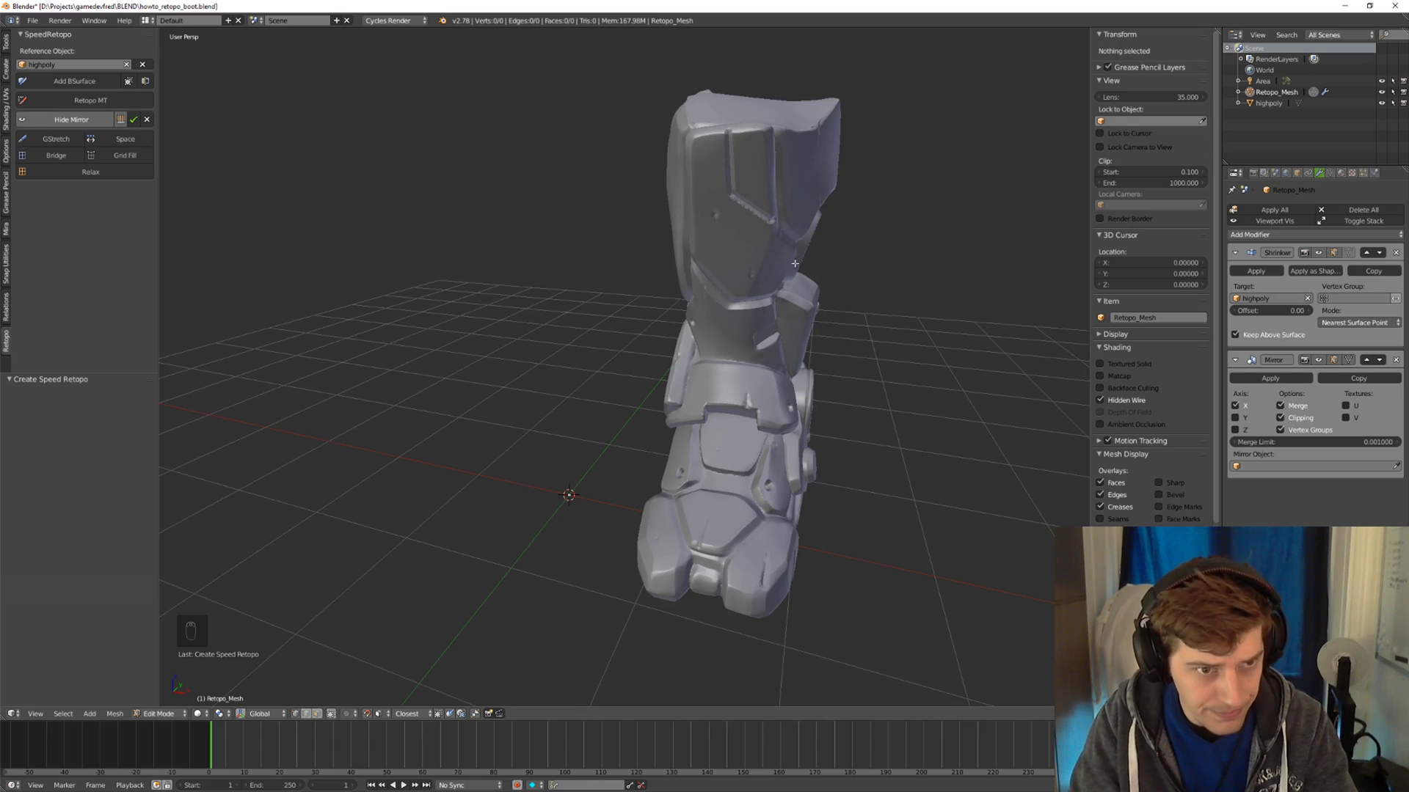
{"action": "middle_click_drag", "start_coordinate": [794, 264], "coordinate": [821, 244]}
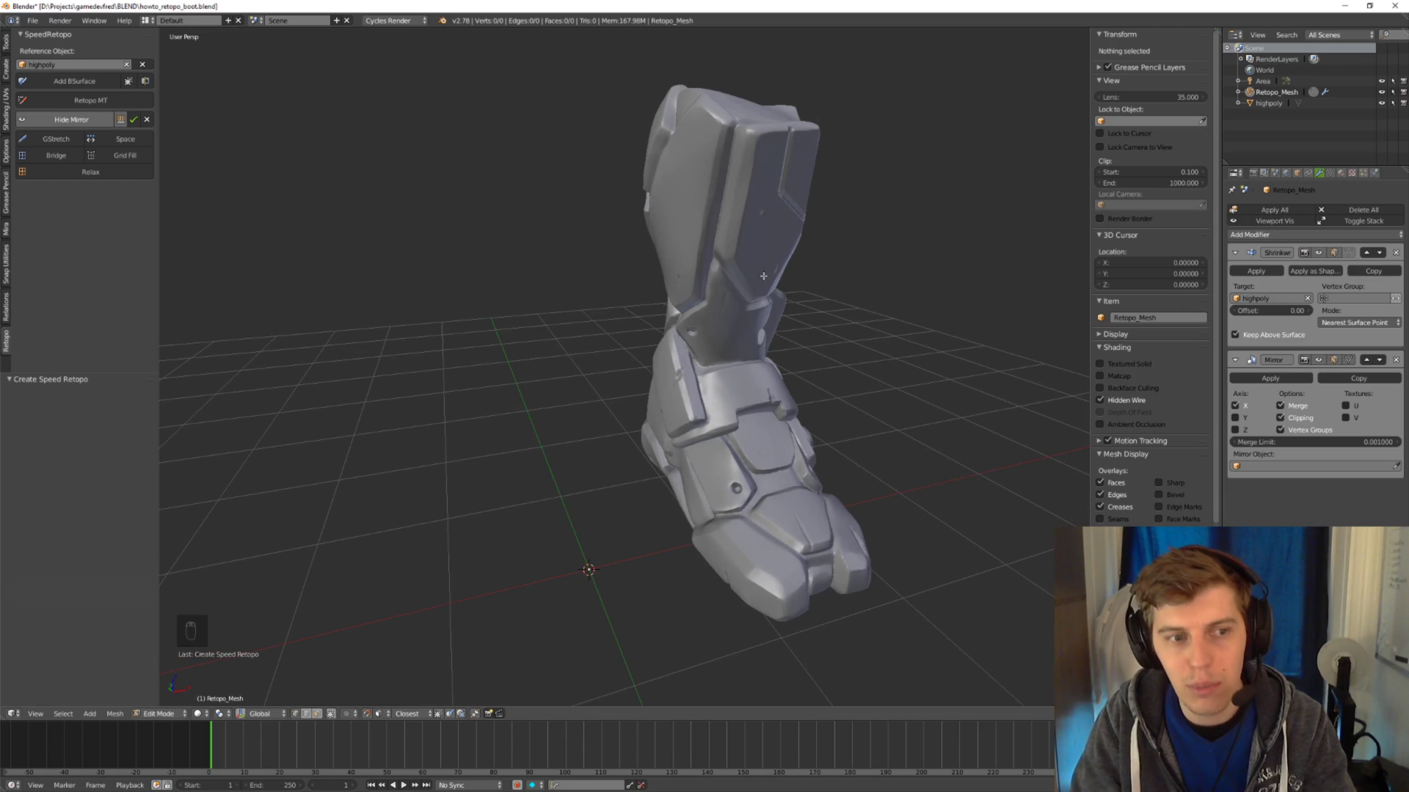
{"action": "middle_click_drag", "start_coordinate": [718, 324], "coordinate": [673, 273]}
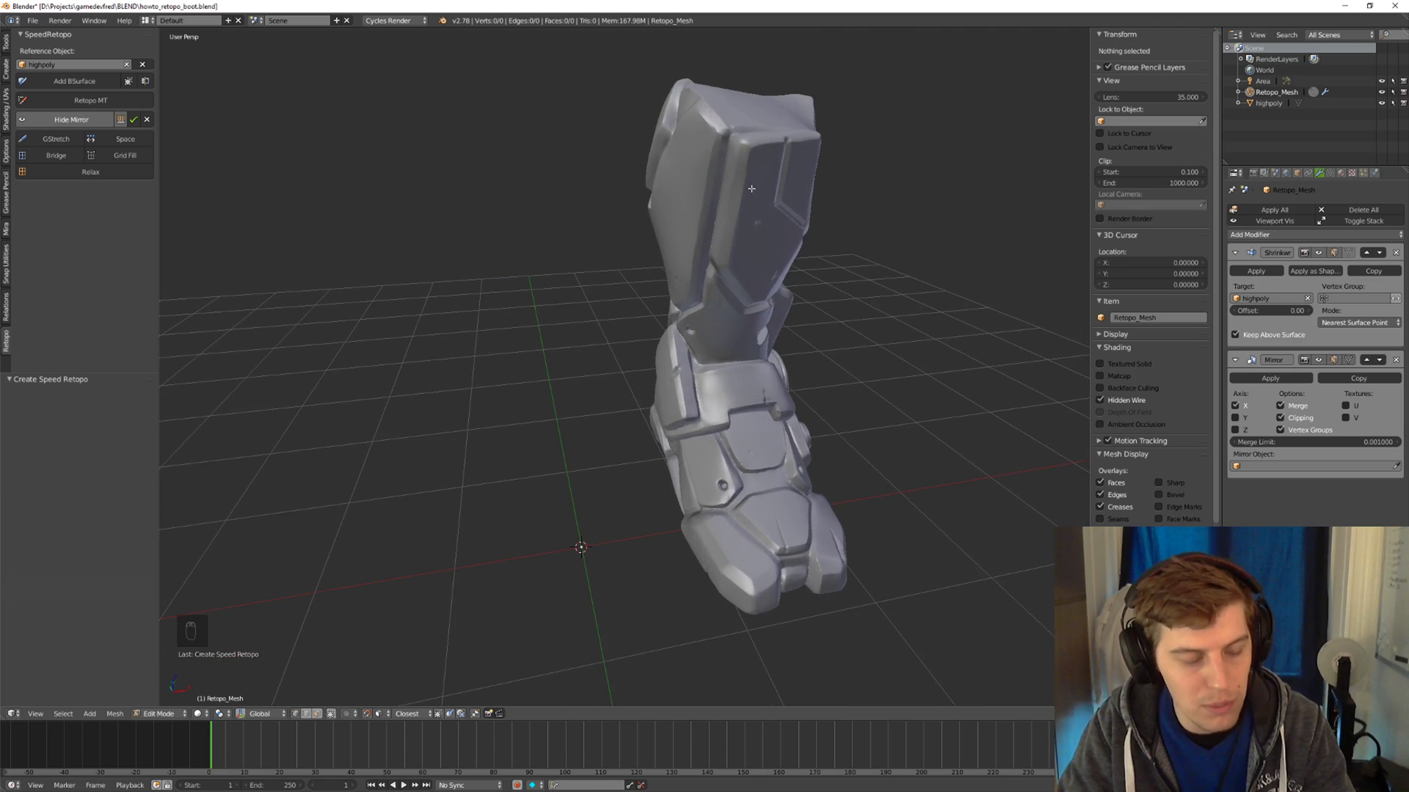
Draw three Grease Pencil strokes down the boot's upper front shin panel as guides for a surface.
{"action": "key", "text": "d"}
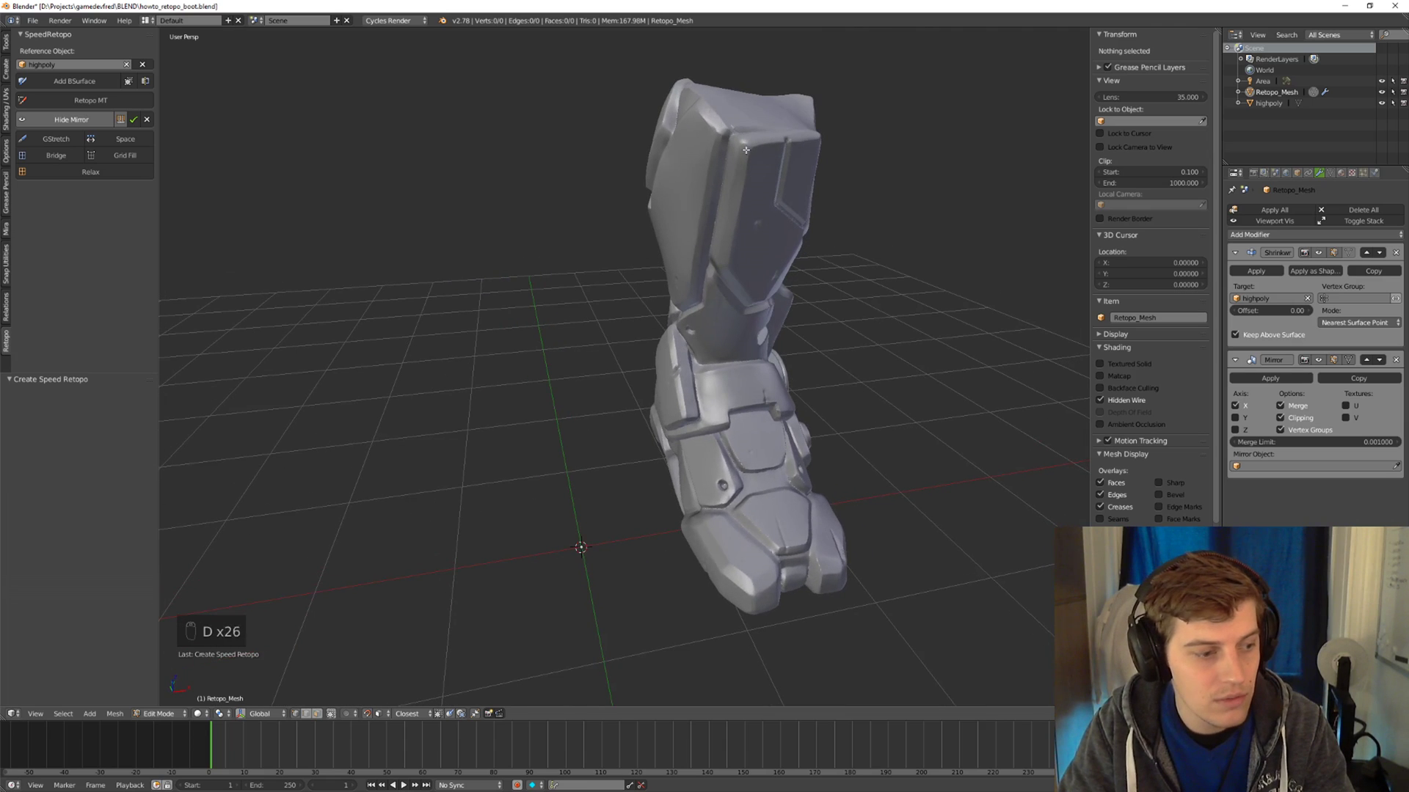
{"action": "left_click_drag", "start_coordinate": [752, 134], "coordinate": [733, 261]}
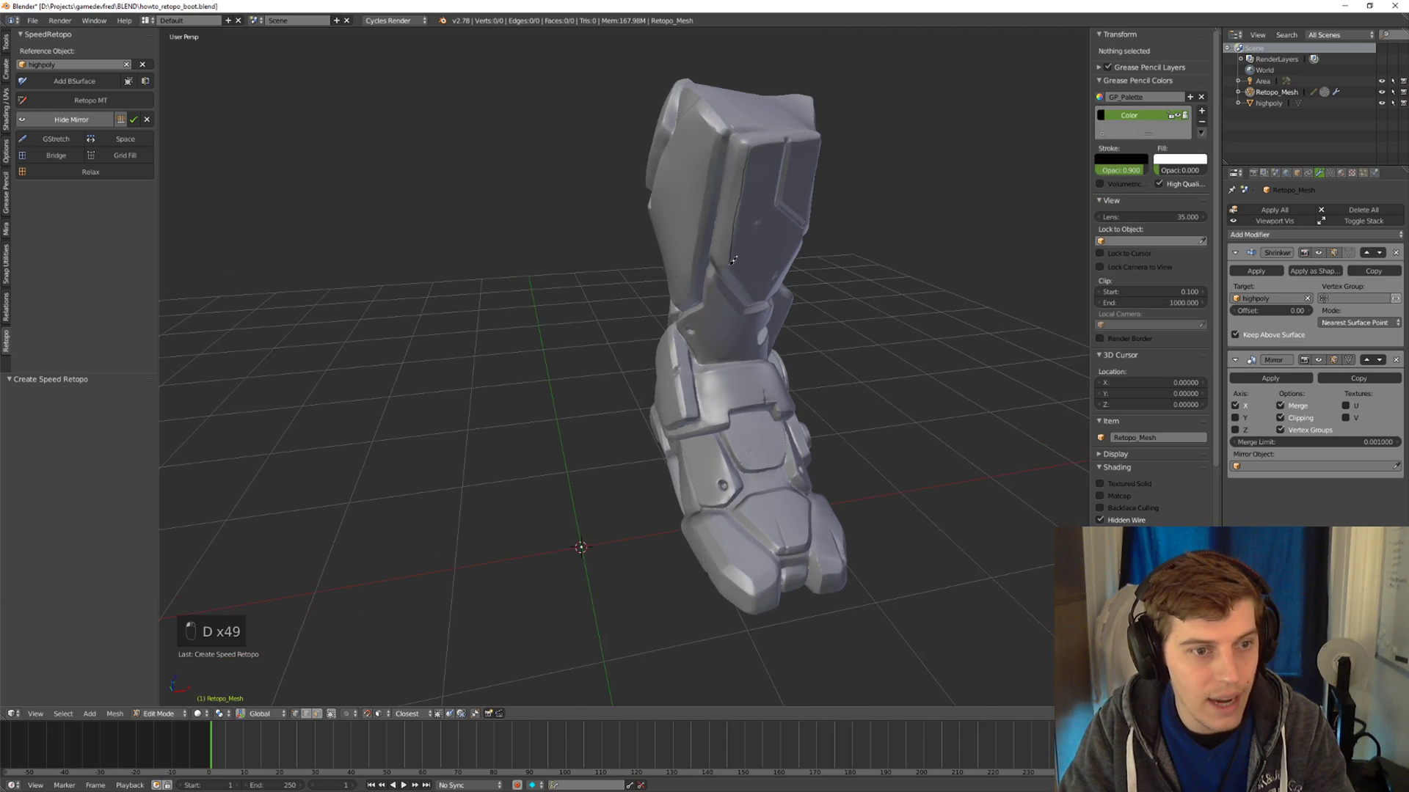
{"action": "mouse_move", "coordinate": [733, 262]}
{"action": "middle_mouse_down"}
{"action": "mouse_move", "coordinate": [811, 242]}
{"action": "mouse_move", "coordinate": [728, 239]}
{"action": "mouse_move", "coordinate": [761, 195]}
{"action": "mouse_move", "coordinate": [807, 184]}
{"action": "mouse_move", "coordinate": [716, 176]}
{"action": "mouse_move", "coordinate": [745, 122]}
{"action": "middle_mouse_up"}
{"action": "key", "text": "d"}
{"action": "left_click_drag", "start_coordinate": [744, 121], "coordinate": [732, 251]}
{"action": "key", "text": "d"}
{"action": "left_click_drag", "start_coordinate": [778, 113], "coordinate": [771, 223]}
{"action": "mouse_move", "coordinate": [770, 224]}
{"action": "middle_mouse_down"}
{"action": "mouse_move", "coordinate": [670, 212]}
{"action": "mouse_move", "coordinate": [601, 169]}
{"action": "mouse_move", "coordinate": [252, 128]}
{"action": "middle_mouse_up"}
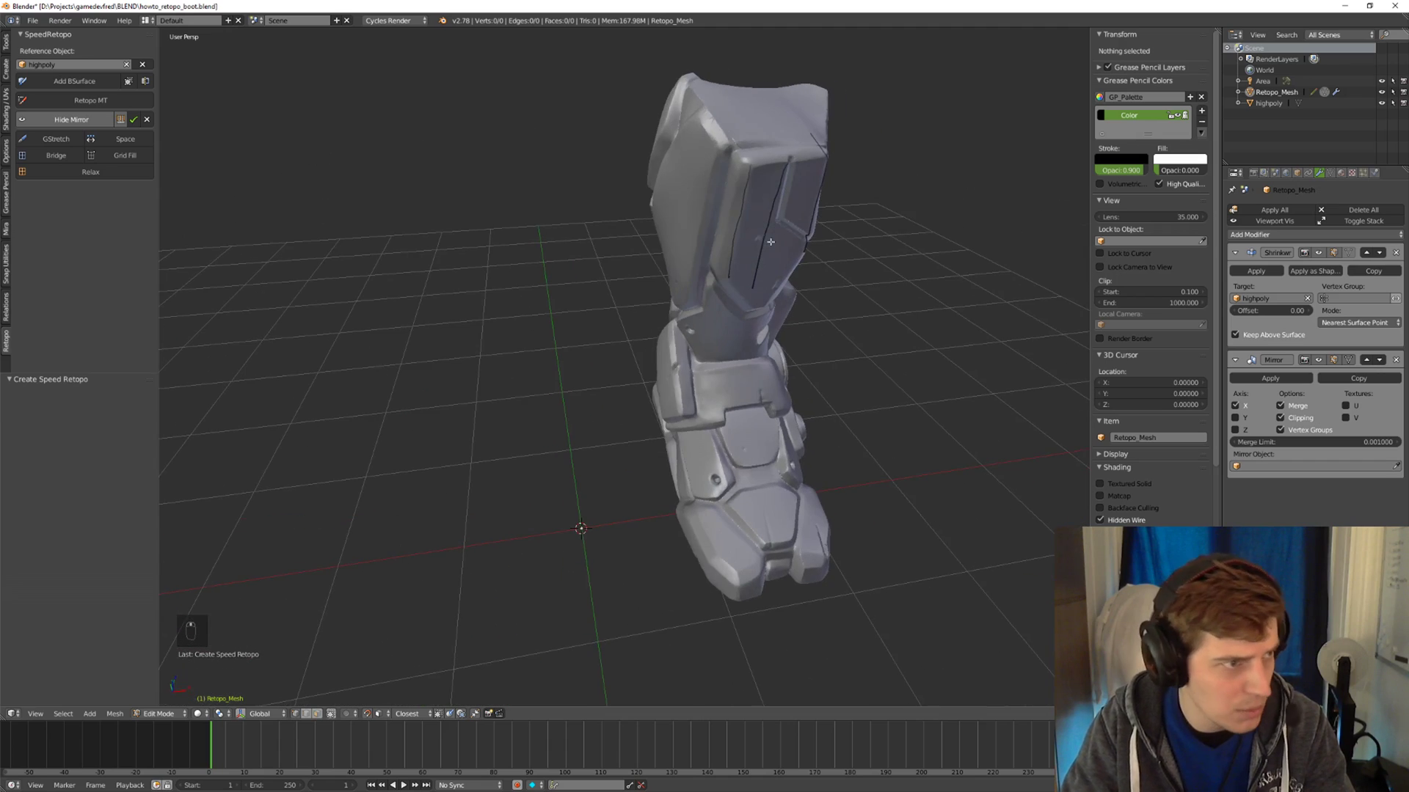
Generate a BSurface from the shin panel strokes and set its Cross count to 3.
{"action": "left_click", "coordinate": [80, 82]}
{"action": "middle_click_drag", "start_coordinate": [741, 191], "coordinate": [734, 161]}
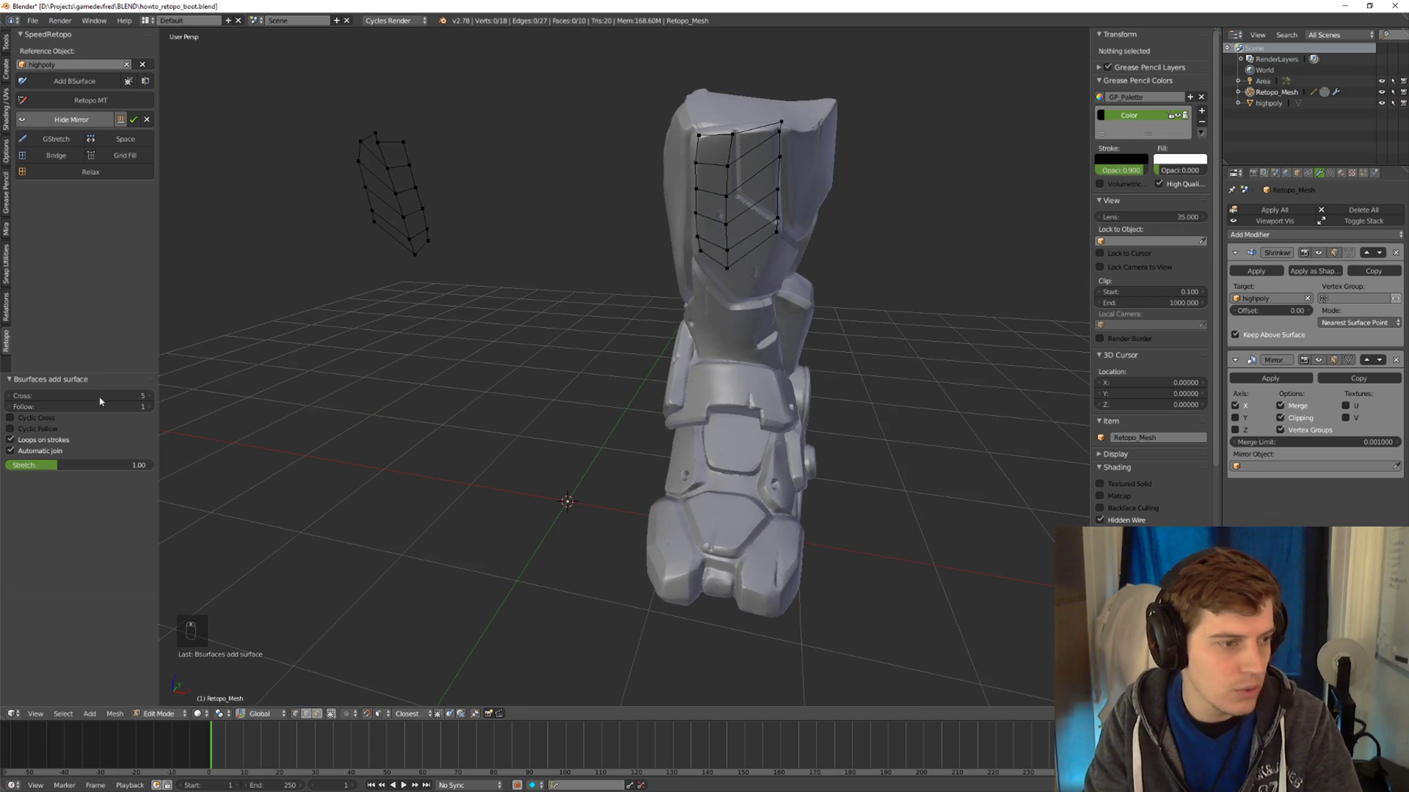
{"action": "left_click", "coordinate": [13, 397]}
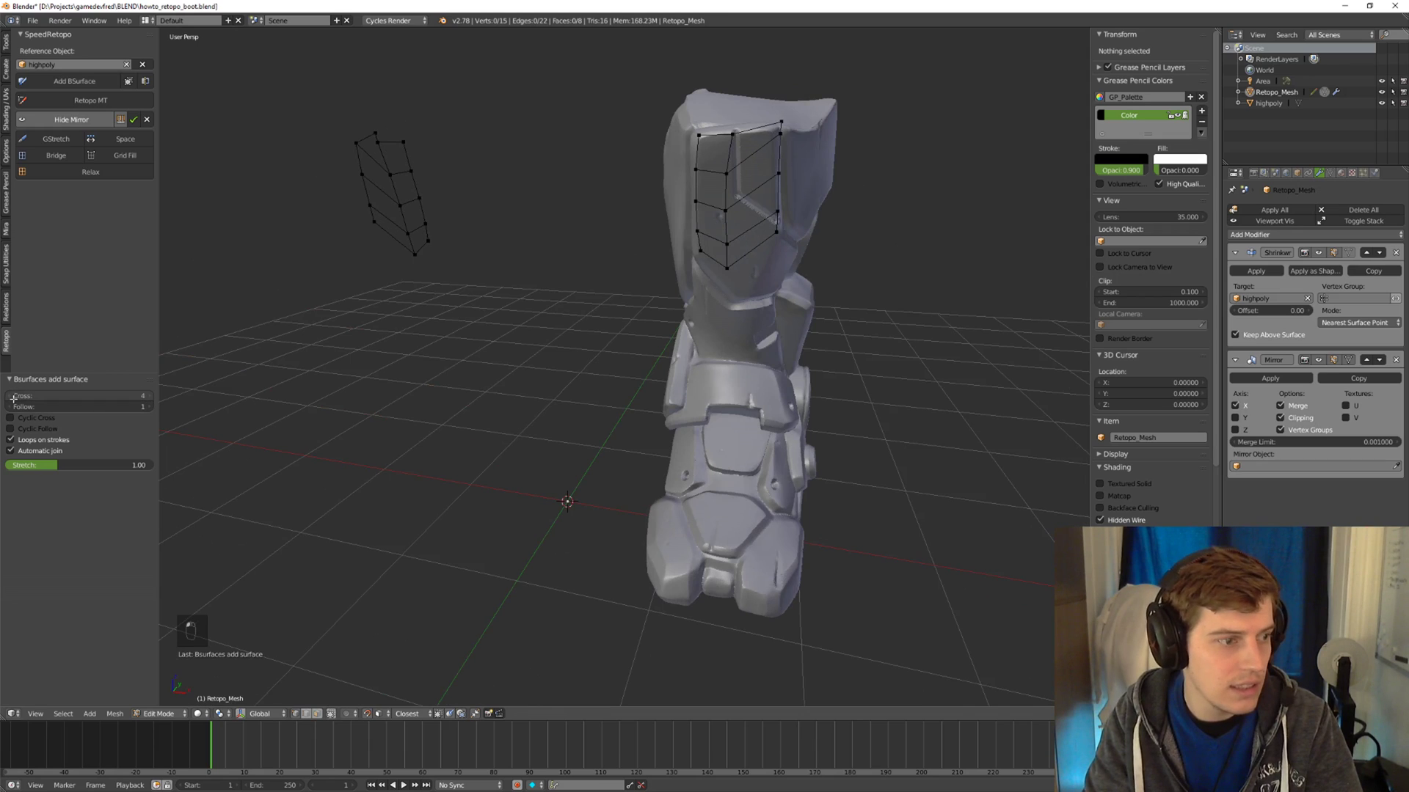
{"action": "left_click", "coordinate": [12, 397]}
{"action": "middle_click_drag", "start_coordinate": [465, 299], "coordinate": [763, 139]}
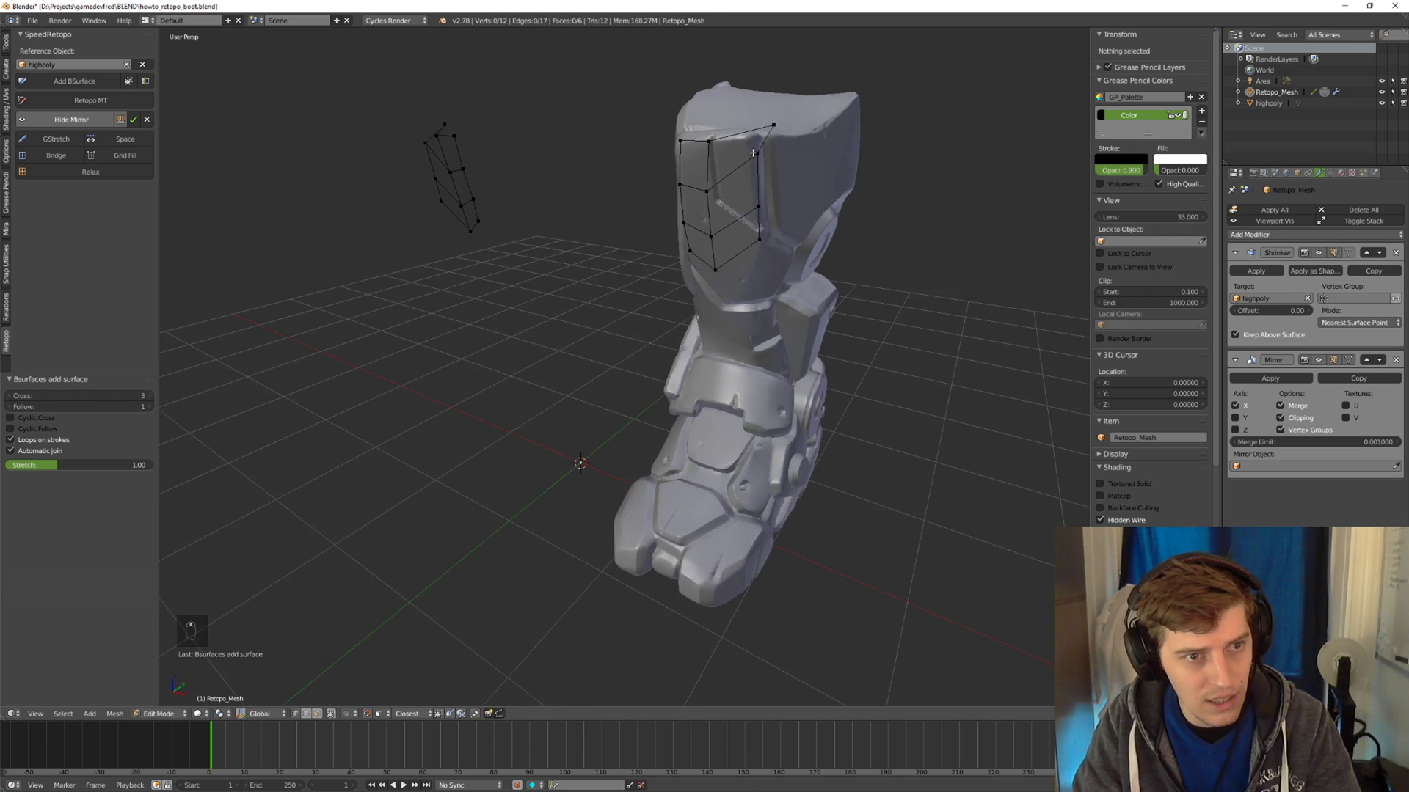
Move two vertices along the patch's side edge to fit the shin panel, and remove the mesh's Mirror modifier.
{"action": "right_click_drag", "start_coordinate": [760, 139], "coordinate": [758, 143]}
{"action": "middle_click_drag", "start_coordinate": [758, 143], "coordinate": [411, 183]}
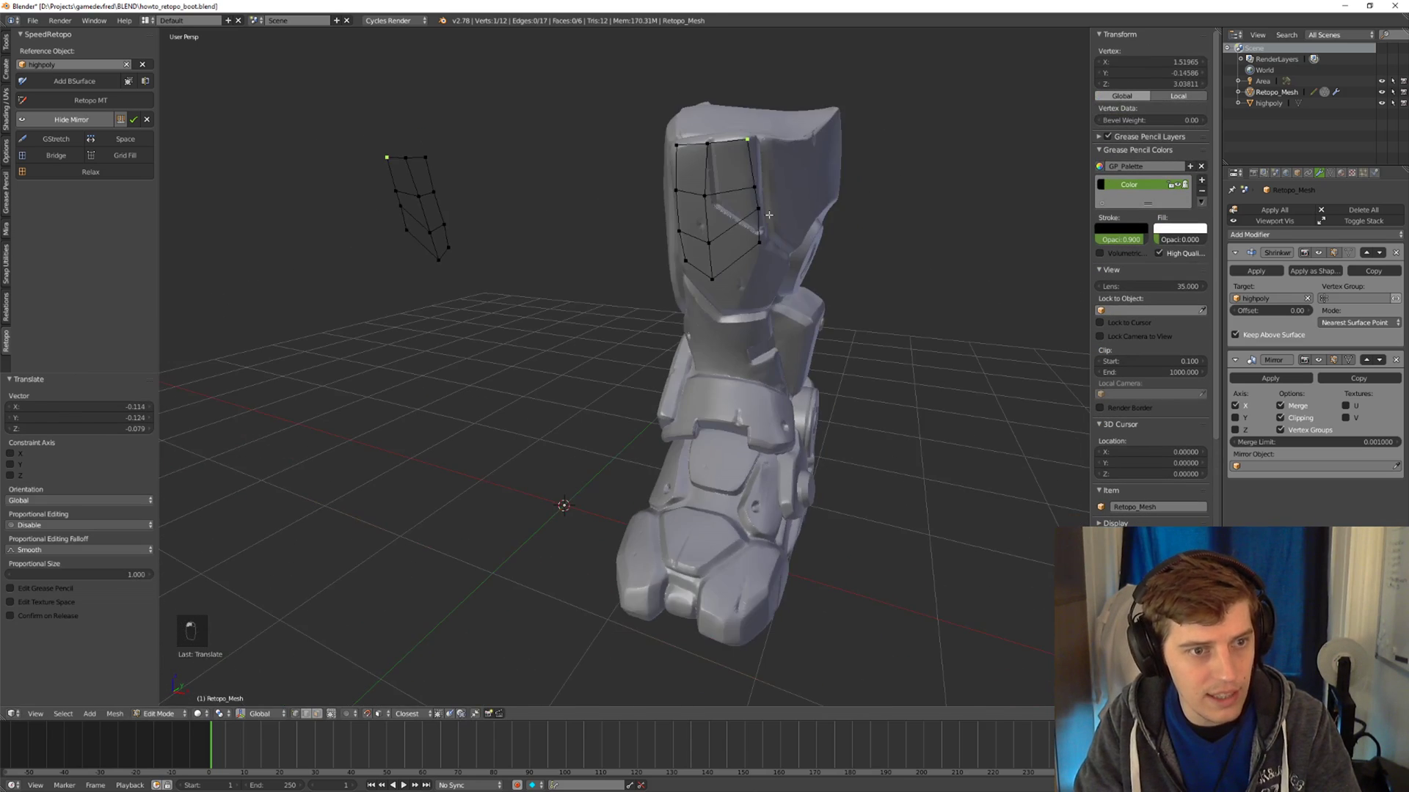
{"action": "right_click", "coordinate": [402, 210]}
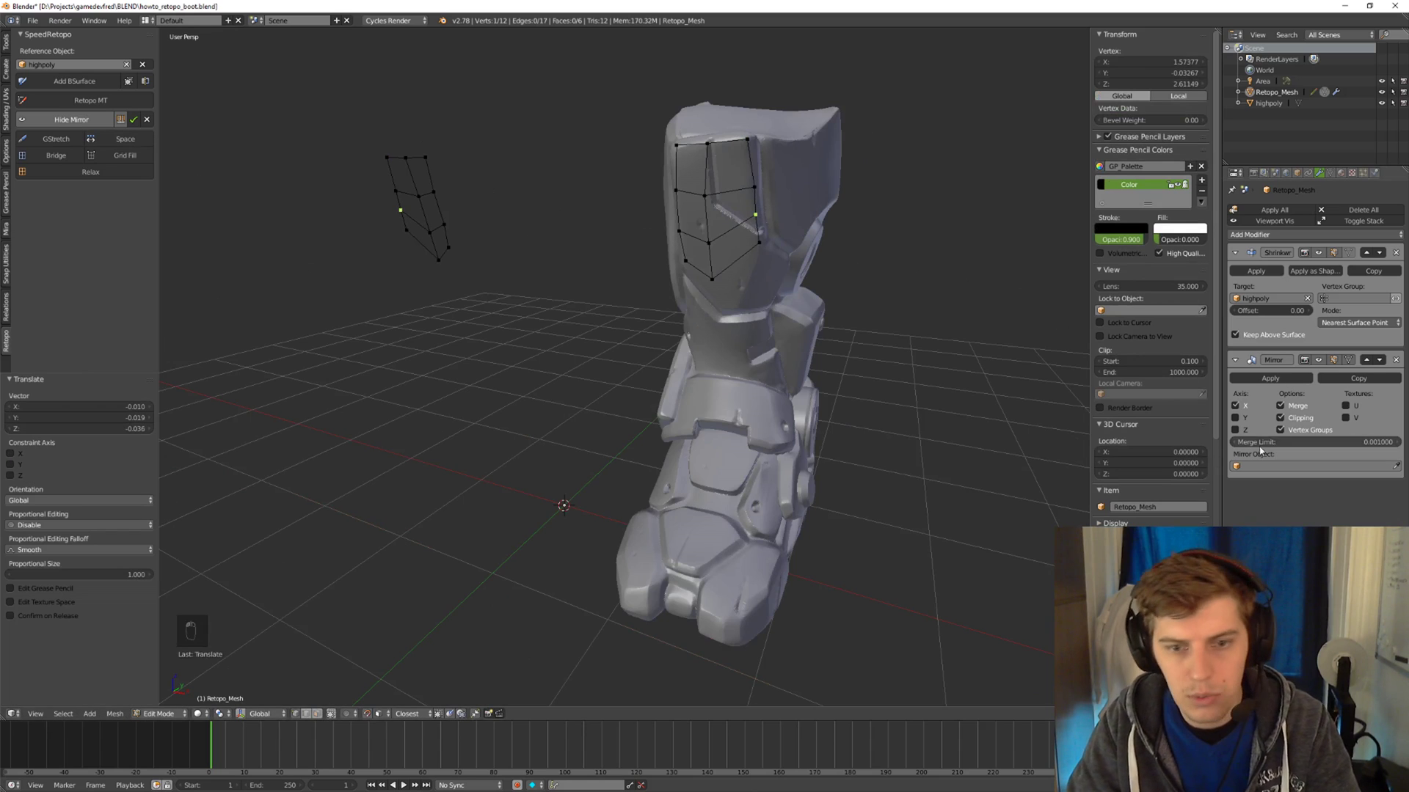
{"action": "left_click", "coordinate": [148, 120]}
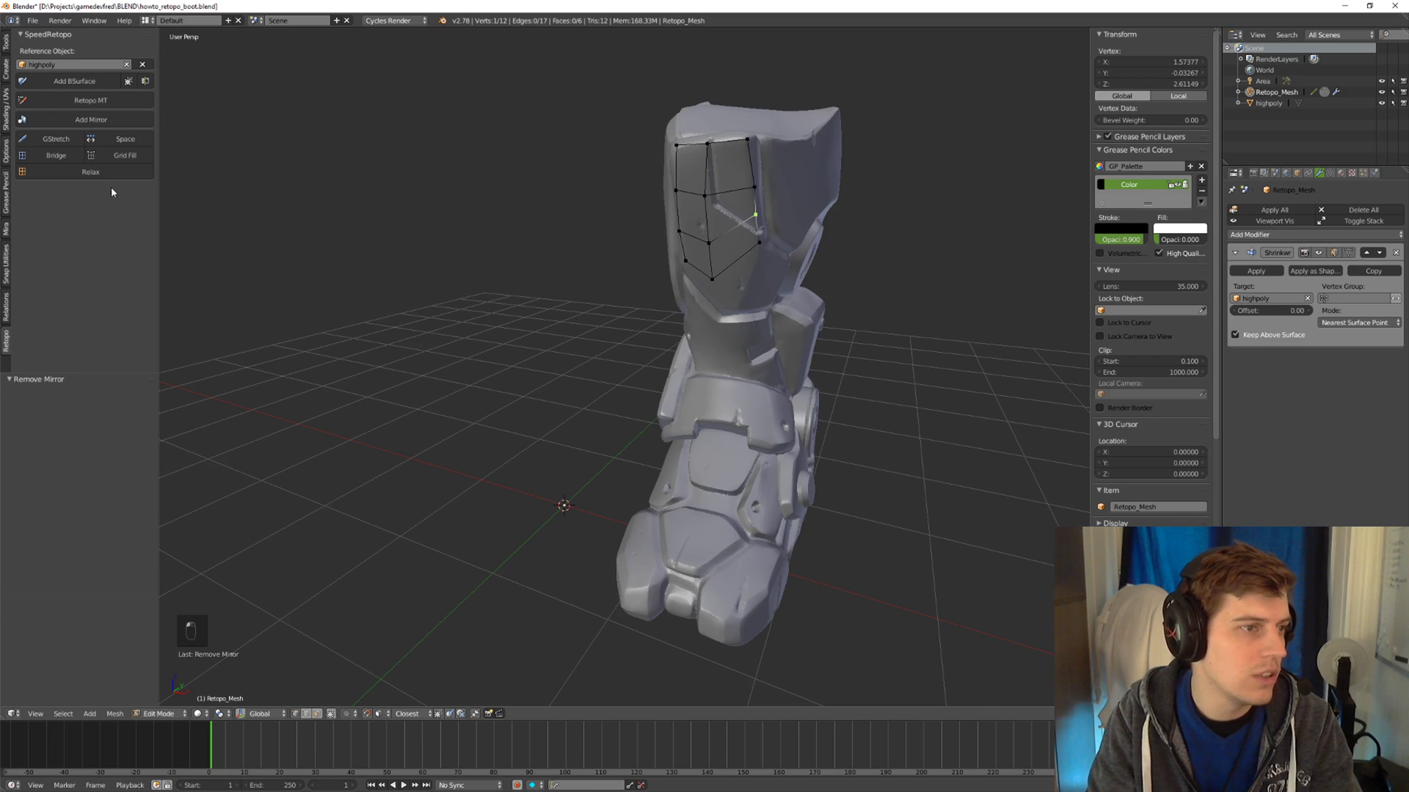
Reposition the shin patch's bottom vertices and extrude its lower edge down toward the panel's rim to form a new face.
{"action": "mouse_move", "coordinate": [727, 253]}
{"action": "middle_mouse_down"}
{"action": "mouse_move", "coordinate": [777, 255]}
{"action": "mouse_move", "coordinate": [757, 236]}
{"action": "mouse_move", "coordinate": [744, 245]}
{"action": "middle_mouse_up"}
{"action": "right_click_drag", "start_coordinate": [758, 246], "coordinate": [759, 253]}
{"action": "left_click", "coordinate": [758, 257]}
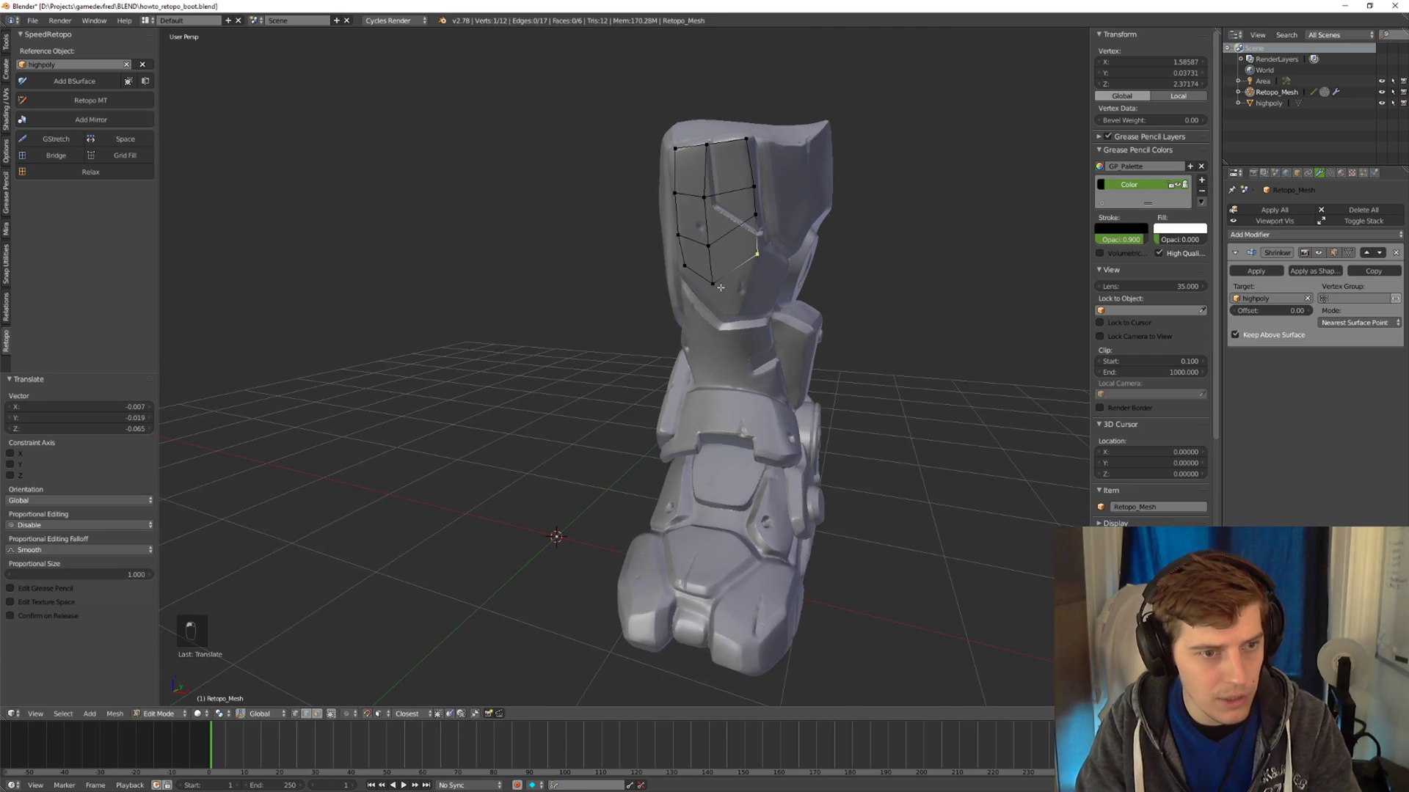
{"action": "mouse_move", "coordinate": [713, 284]}
{"action": "left_mouse_down"}
{"action": "mouse_move", "coordinate": [706, 230]}
{"action": "mouse_move", "coordinate": [734, 320]}
{"action": "mouse_move", "coordinate": [717, 301]}
{"action": "left_mouse_up"}
{"action": "key", "text": "e"}
{"action": "left_click_drag", "start_coordinate": [732, 317], "coordinate": [740, 313]}
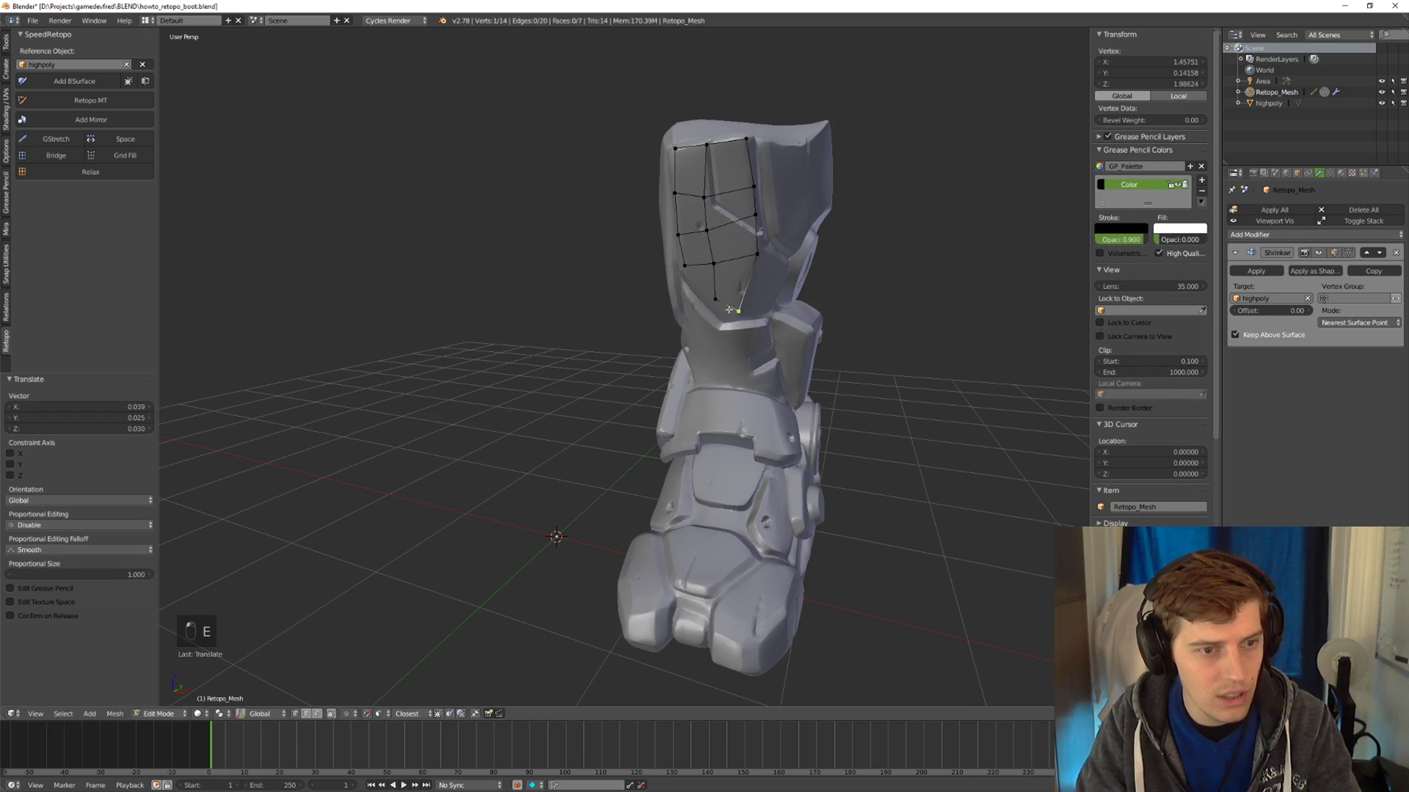
Extrude the lowest face's side edge toward the round side disc and fit the new vertices to the boot surface.
{"action": "middle_click_drag", "start_coordinate": [729, 310], "coordinate": [786, 305]}
{"action": "left_click", "coordinate": [745, 247], "text": "shift"}
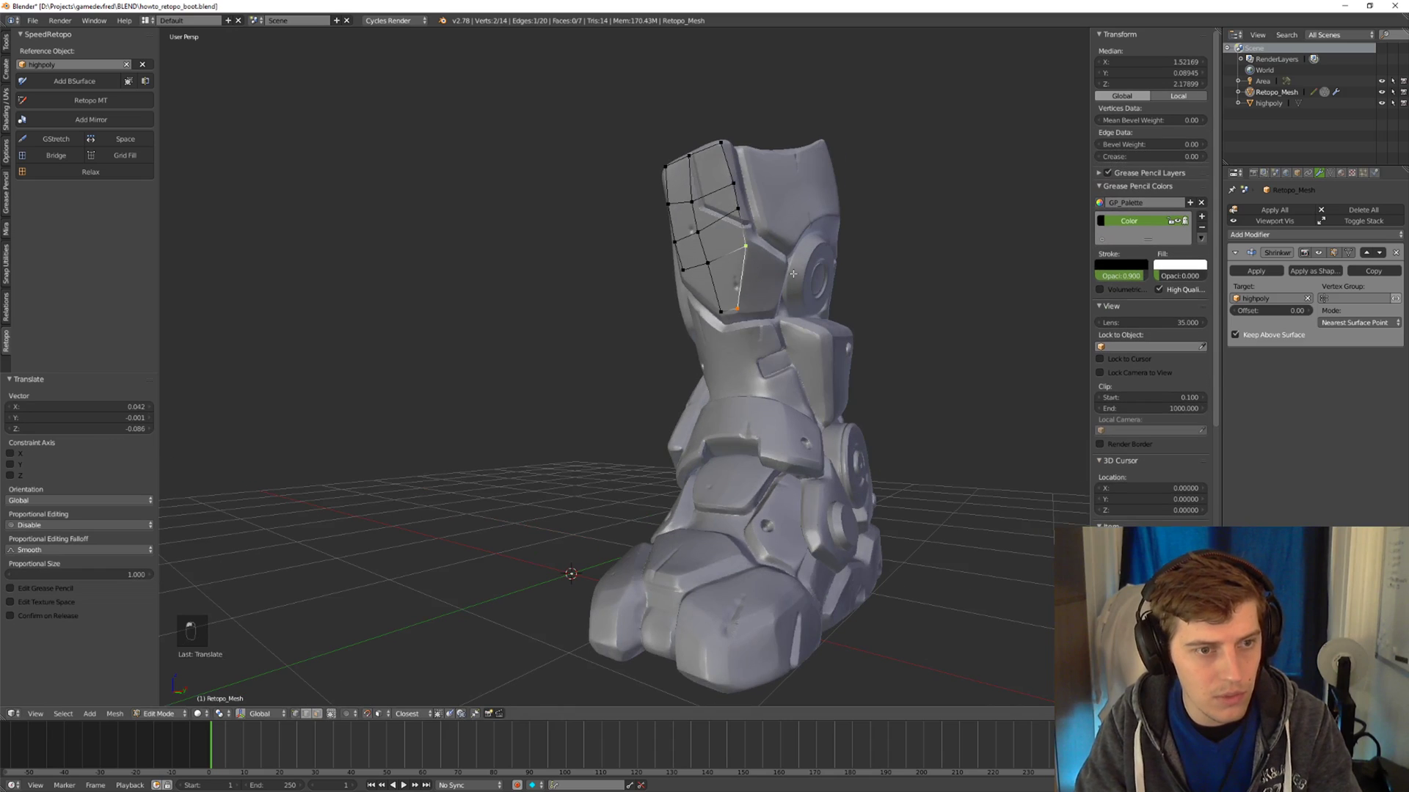
{"action": "key", "text": "e"}
{"action": "left_click", "coordinate": [832, 282]}
{"action": "left_click_drag", "start_coordinate": [785, 255], "coordinate": [775, 305]}
{"action": "middle_click_drag", "start_coordinate": [775, 305], "coordinate": [728, 325]}
Draw a Grease Pencil stroke down the boot's side panel and generate a BSurface joining it to the shin patch's upper side edge.
{"action": "key", "text": "d"}
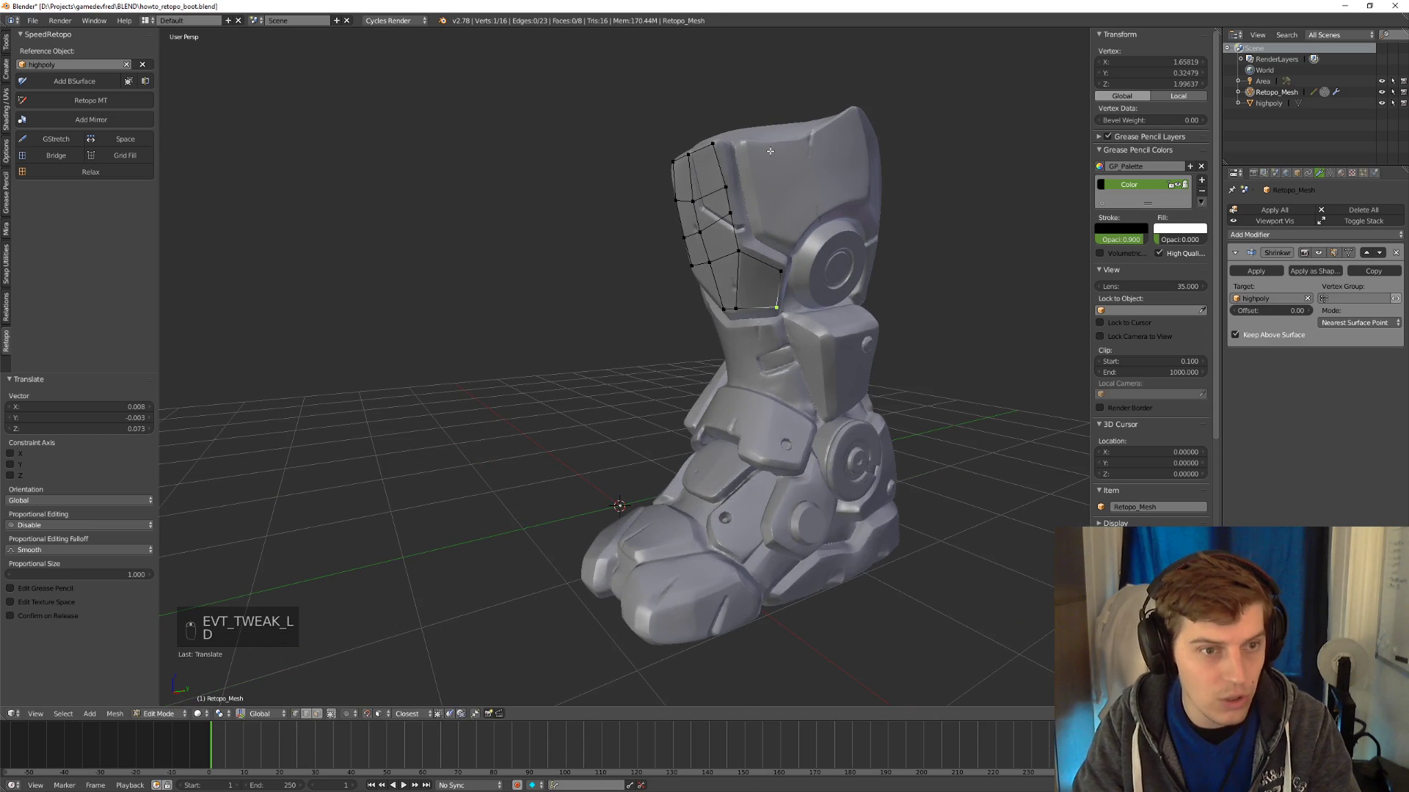
{"action": "left_click_drag", "start_coordinate": [771, 150], "coordinate": [787, 233]}
{"action": "key", "text": "d"}
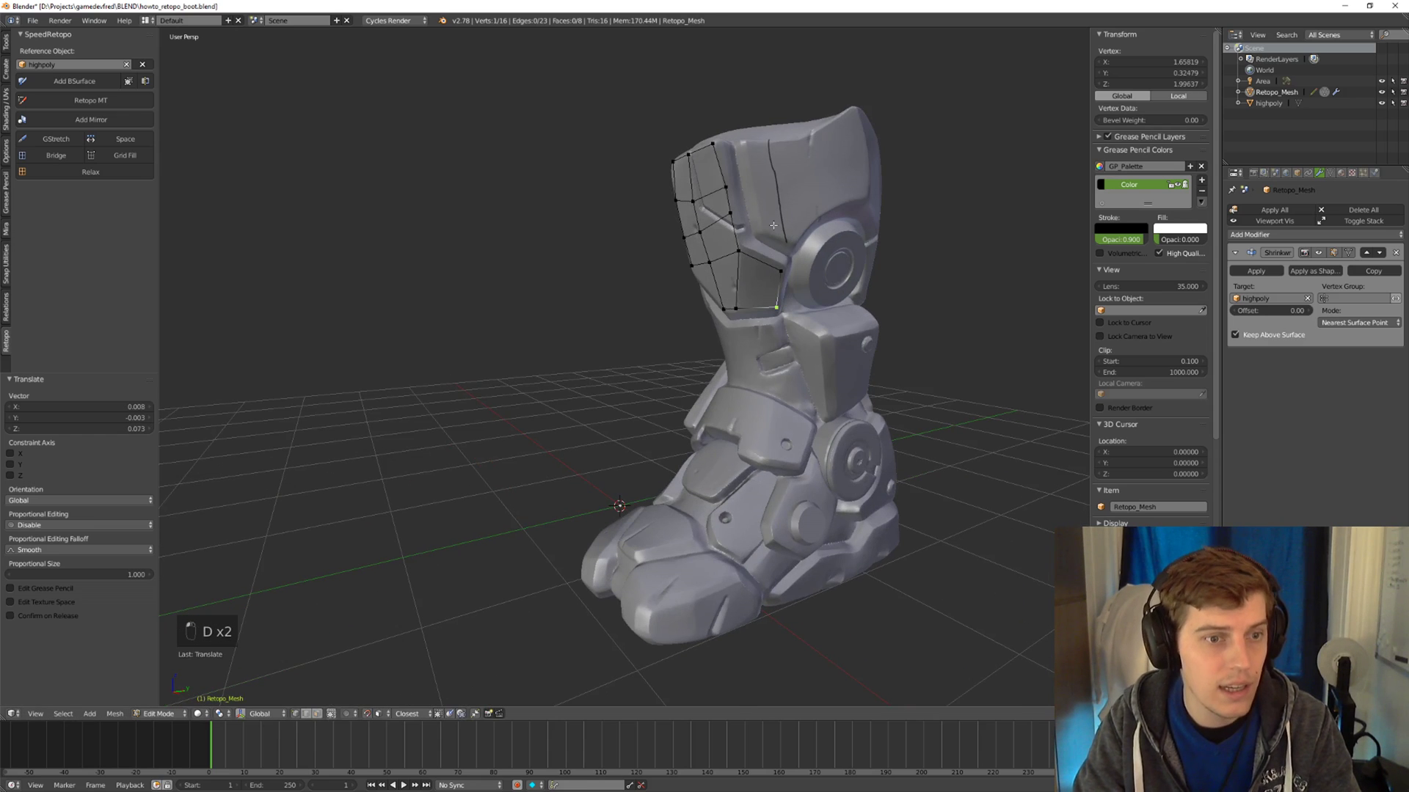
{"action": "right_click", "coordinate": [739, 251]}
{"action": "right_click", "coordinate": [712, 144], "text": "ctrl"}
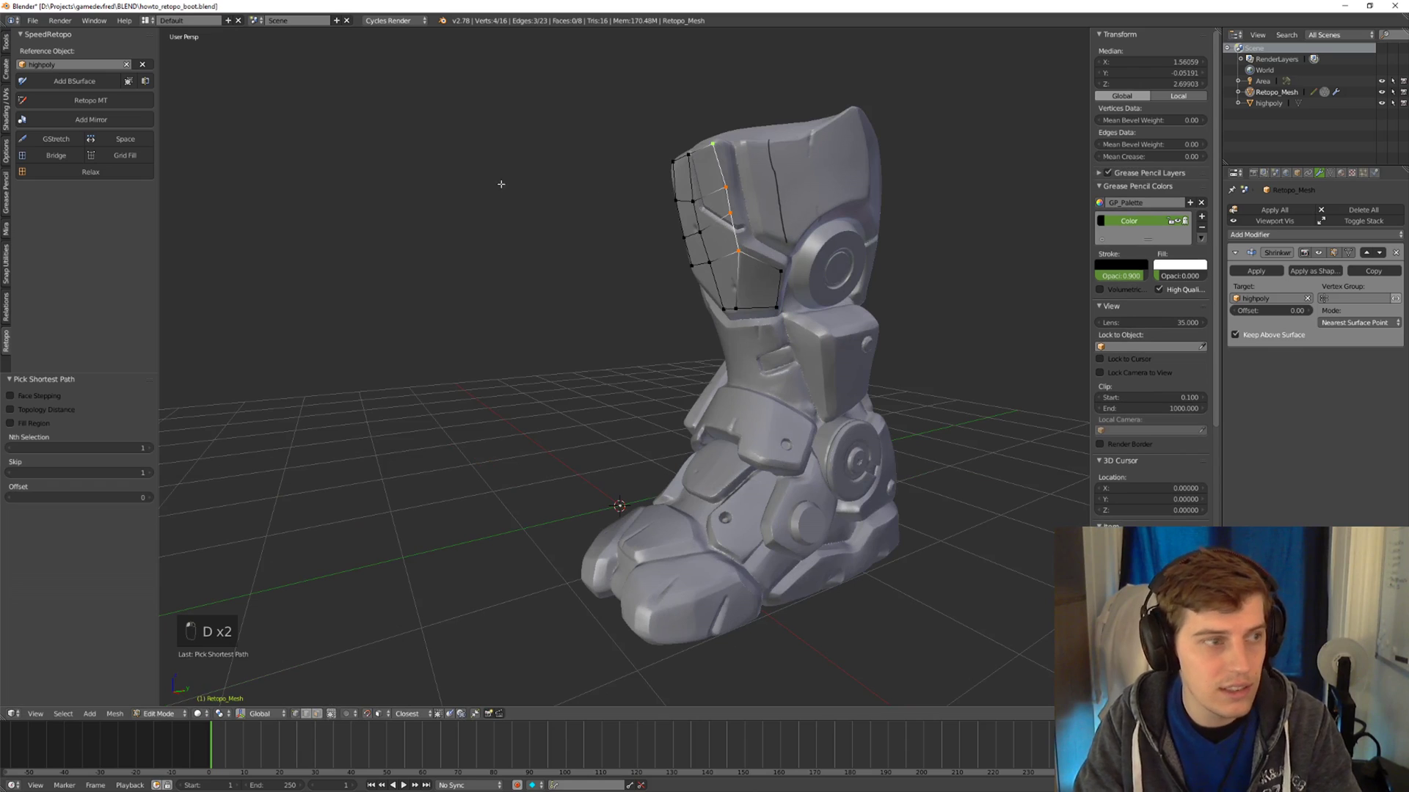
{"action": "left_click", "coordinate": [74, 81]}
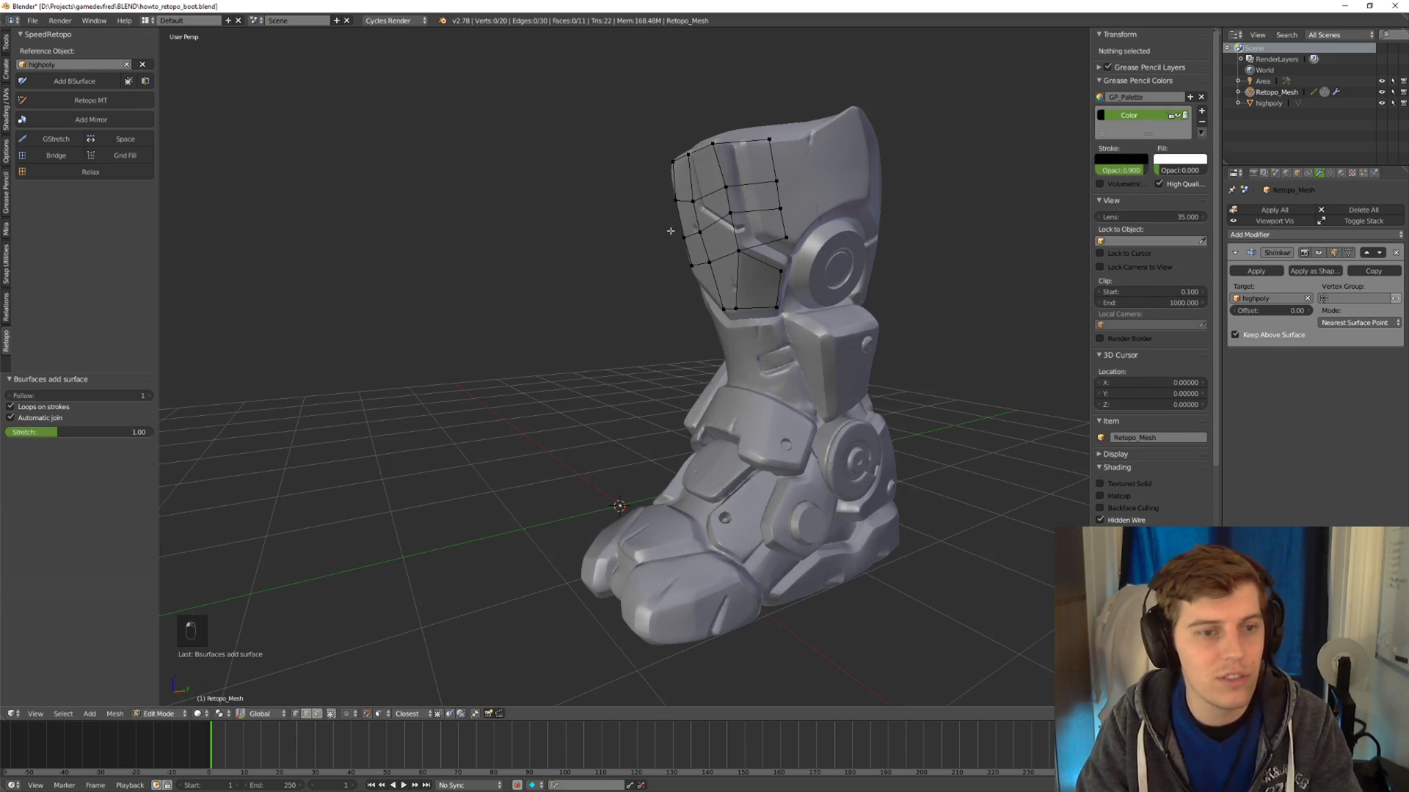
Merge the new strip's bottom outer vertex with the extruded face's corner and reposition the neighbouring vertices along the panel ridge.
{"action": "left_click_drag", "start_coordinate": [787, 237], "coordinate": [782, 266]}
{"action": "left_click_drag", "start_coordinate": [738, 253], "coordinate": [739, 248]}
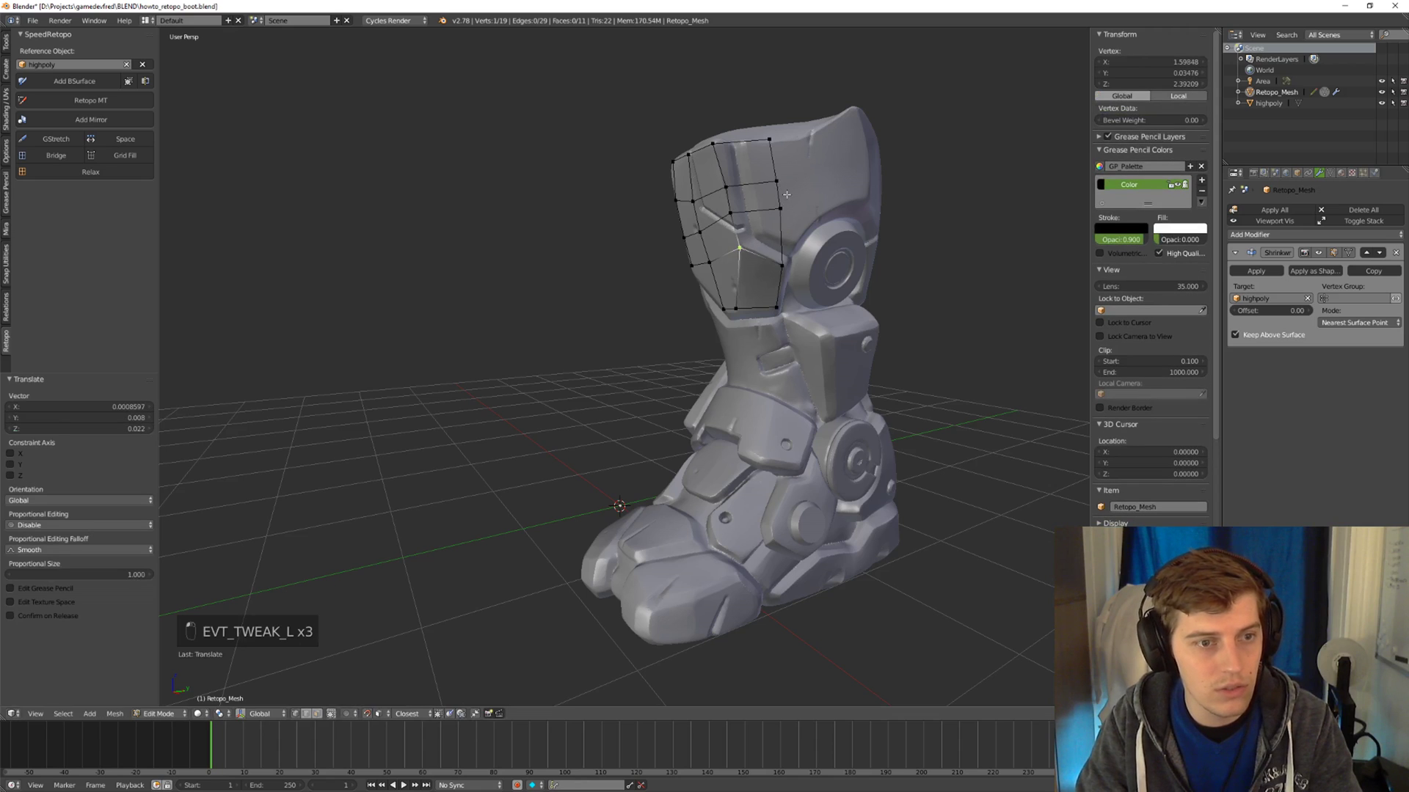
{"action": "left_click_drag", "start_coordinate": [782, 189], "coordinate": [733, 223]}
{"action": "middle_click_drag", "start_coordinate": [697, 273], "coordinate": [793, 276]}
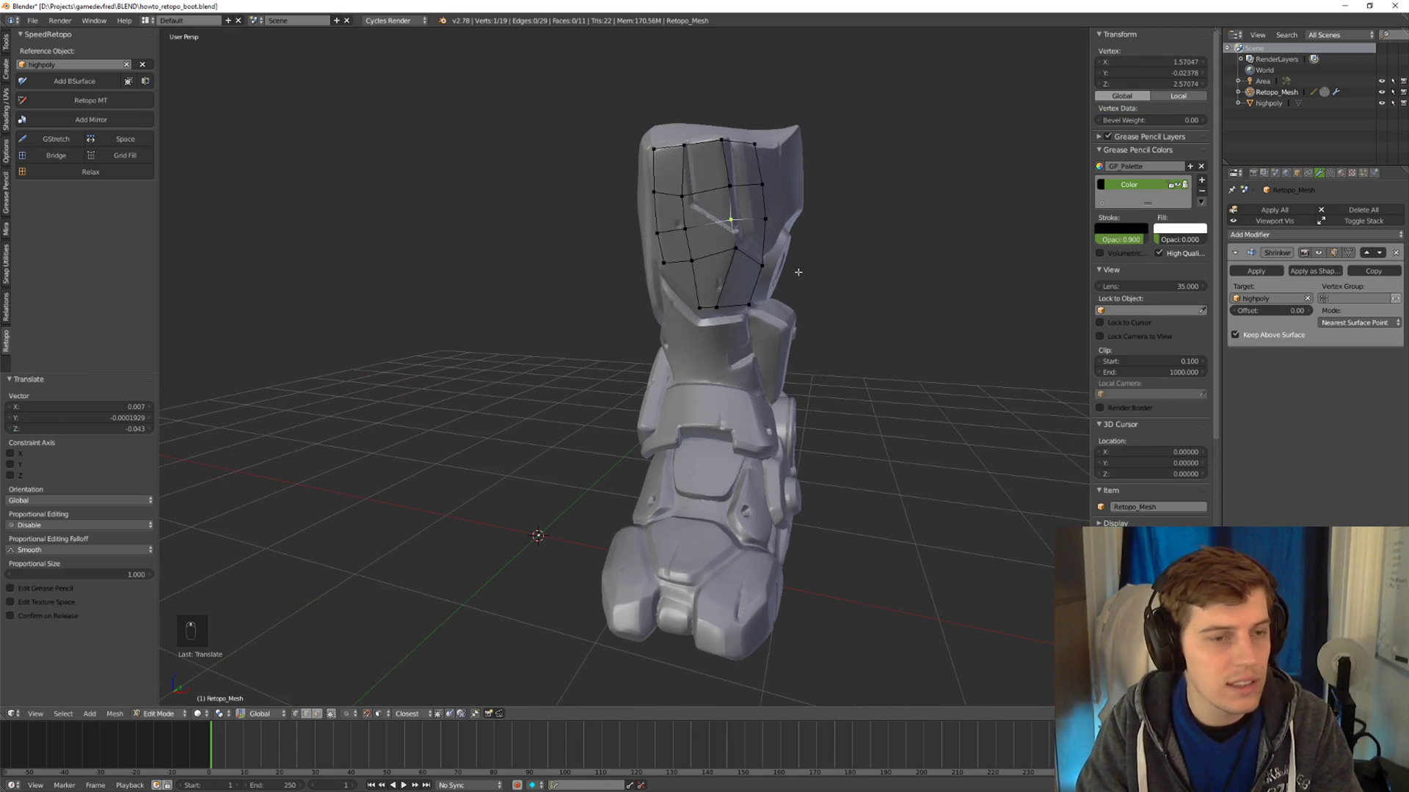
Relax the whole shin patch twice with nothing selected.
{"action": "key", "text": "a"}
{"action": "middle_click_drag", "start_coordinate": [797, 150], "coordinate": [836, 160]}
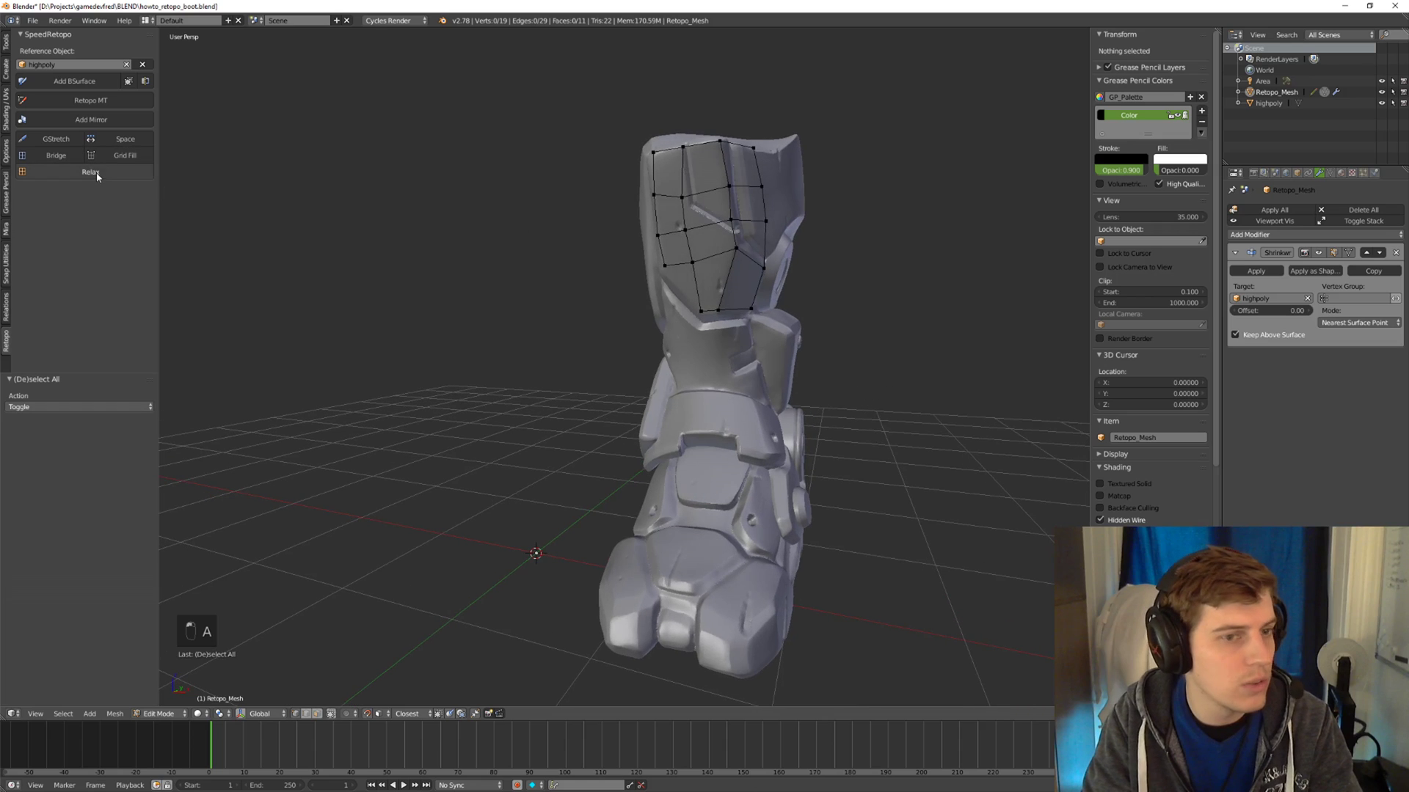
{"action": "left_click", "coordinate": [91, 171]}
{"action": "left_click", "coordinate": [92, 174]}
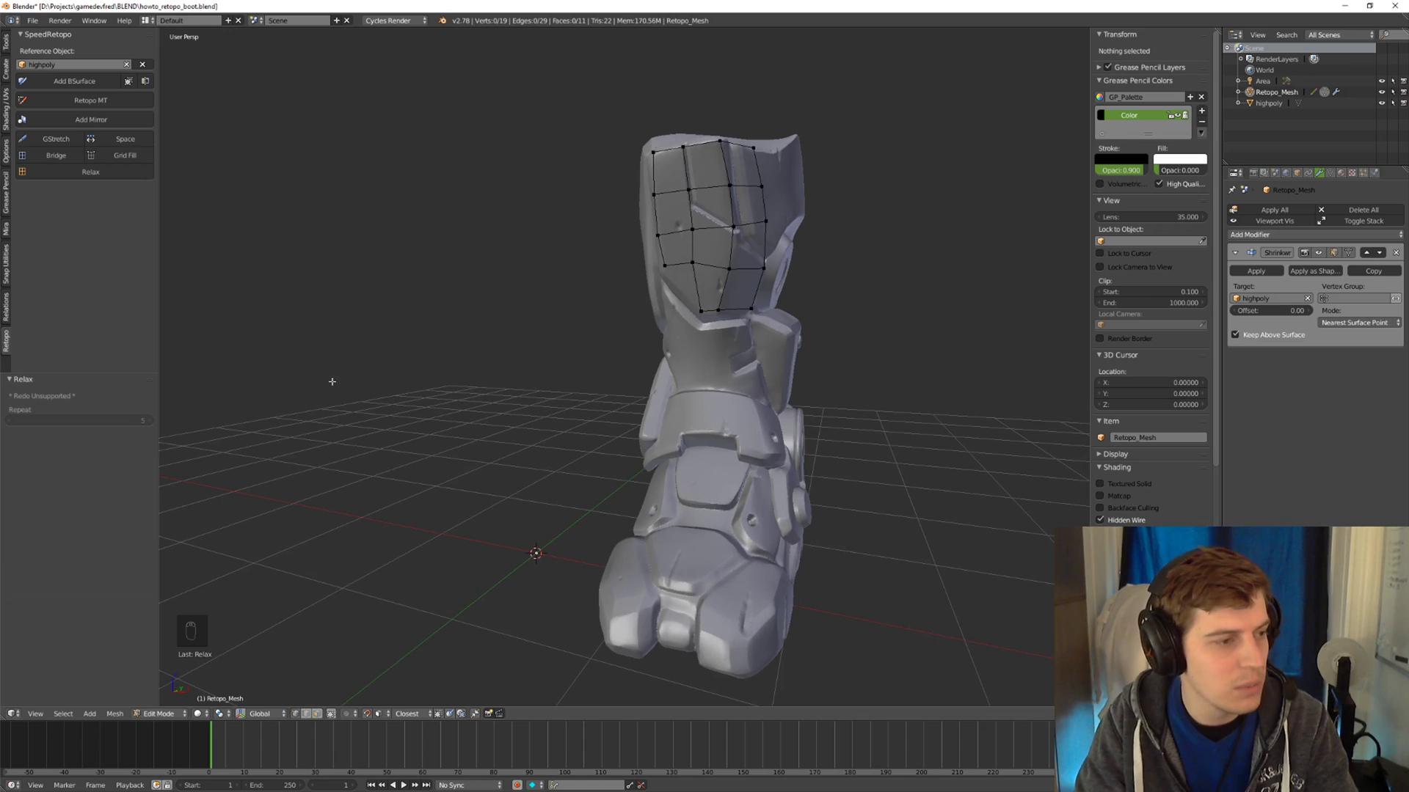
{"action": "middle_click_drag", "start_coordinate": [578, 267], "coordinate": [533, 291]}
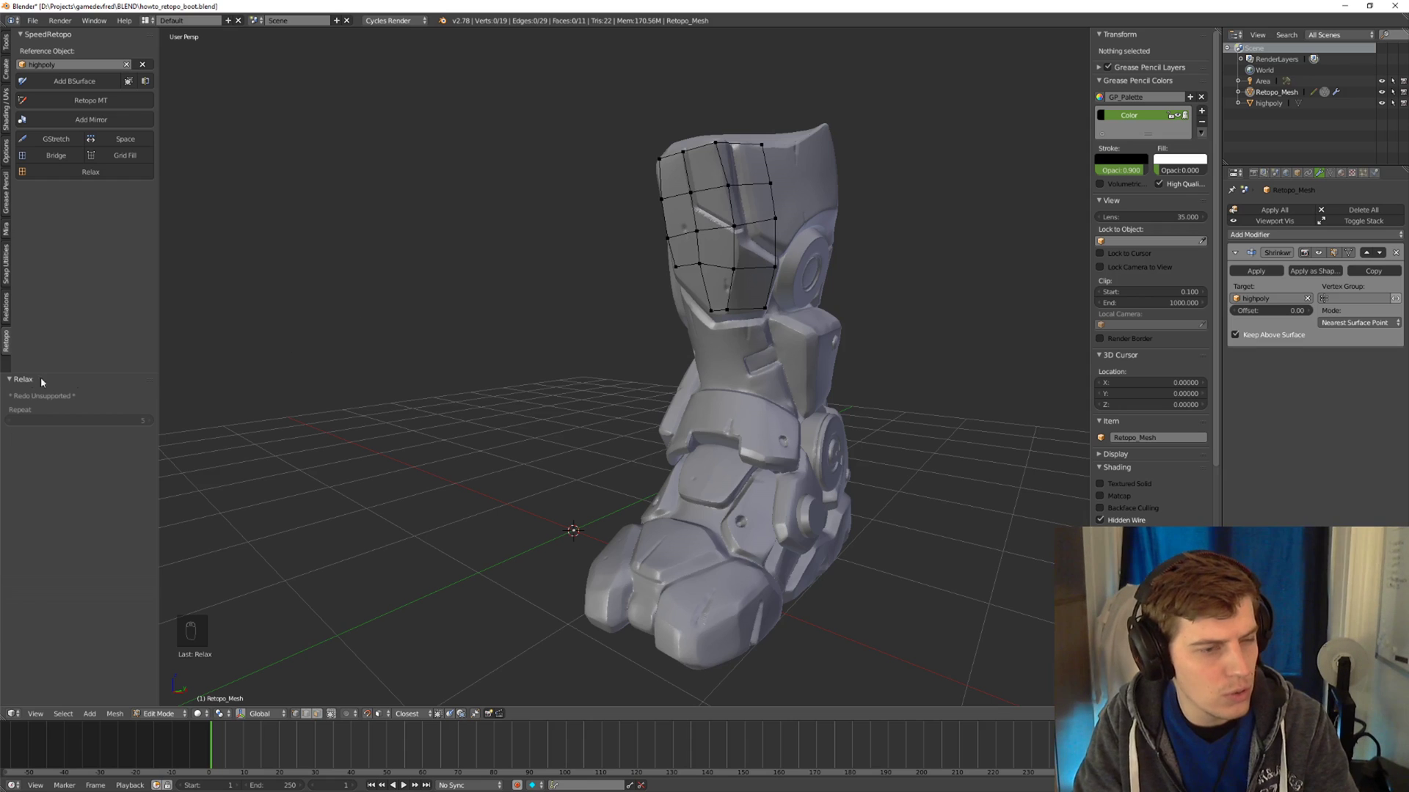
{"action": "middle_click_drag", "start_coordinate": [495, 299], "coordinate": [290, 529]}
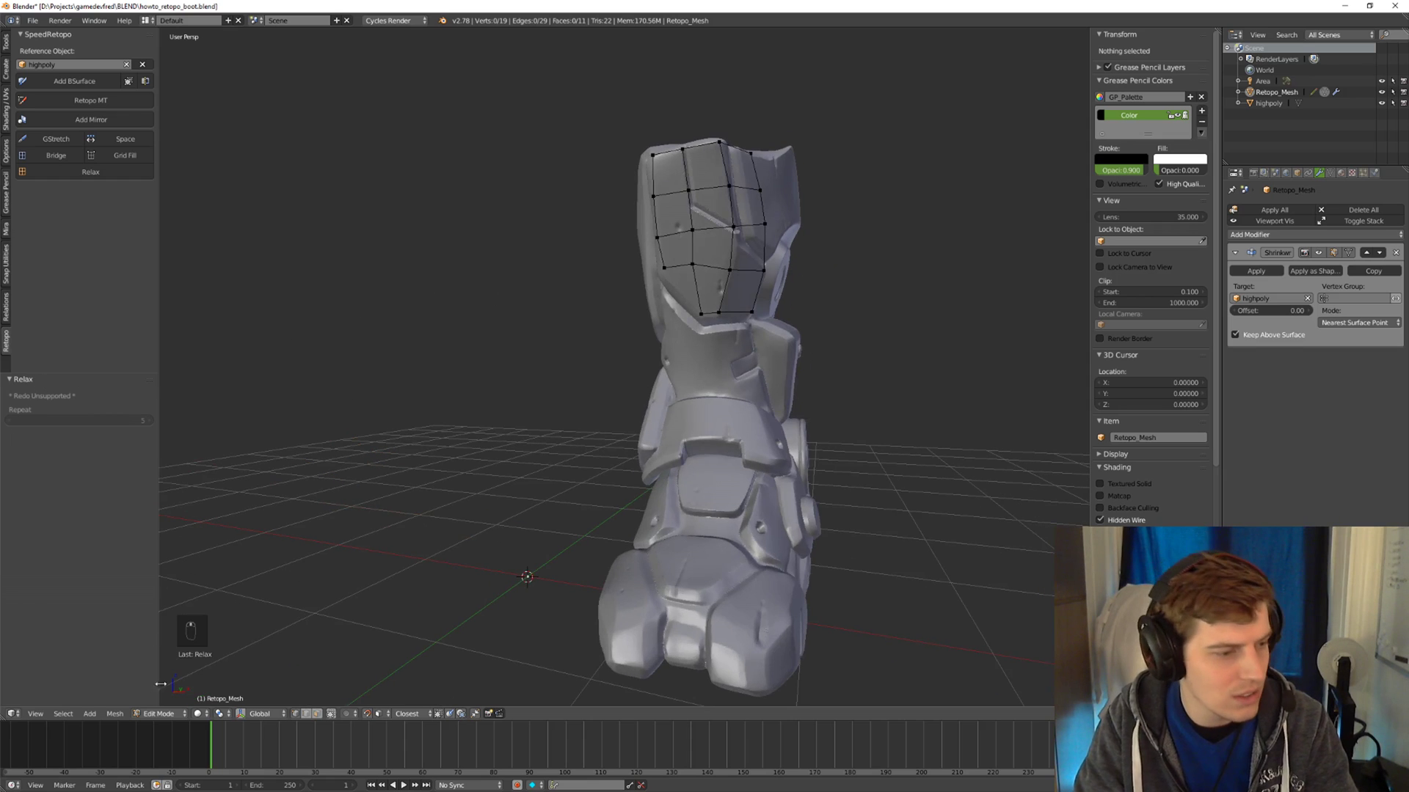
Shift the patch's lower inner vertex slightly sideways and down to even out the surrounding faces.
{"action": "mouse_move", "coordinate": [723, 227]}
{"action": "middle_mouse_down"}
{"action": "mouse_move", "coordinate": [603, 271]}
{"action": "mouse_move", "coordinate": [785, 227]}
{"action": "mouse_move", "coordinate": [745, 223]}
{"action": "middle_mouse_up"}
{"action": "left_click_drag", "start_coordinate": [694, 264], "coordinate": [702, 267]}
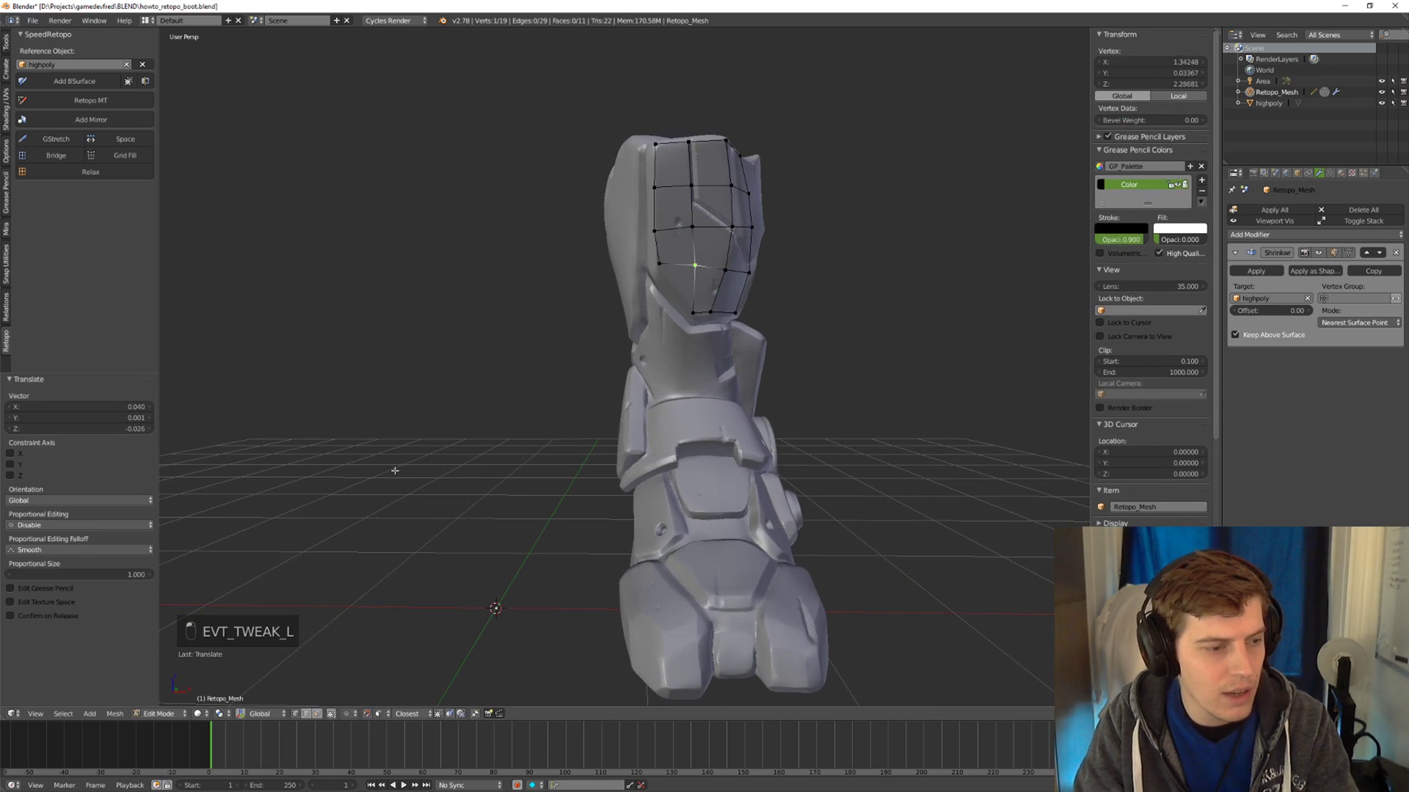
{"action": "middle_click_drag", "start_coordinate": [511, 304], "coordinate": [685, 237]}
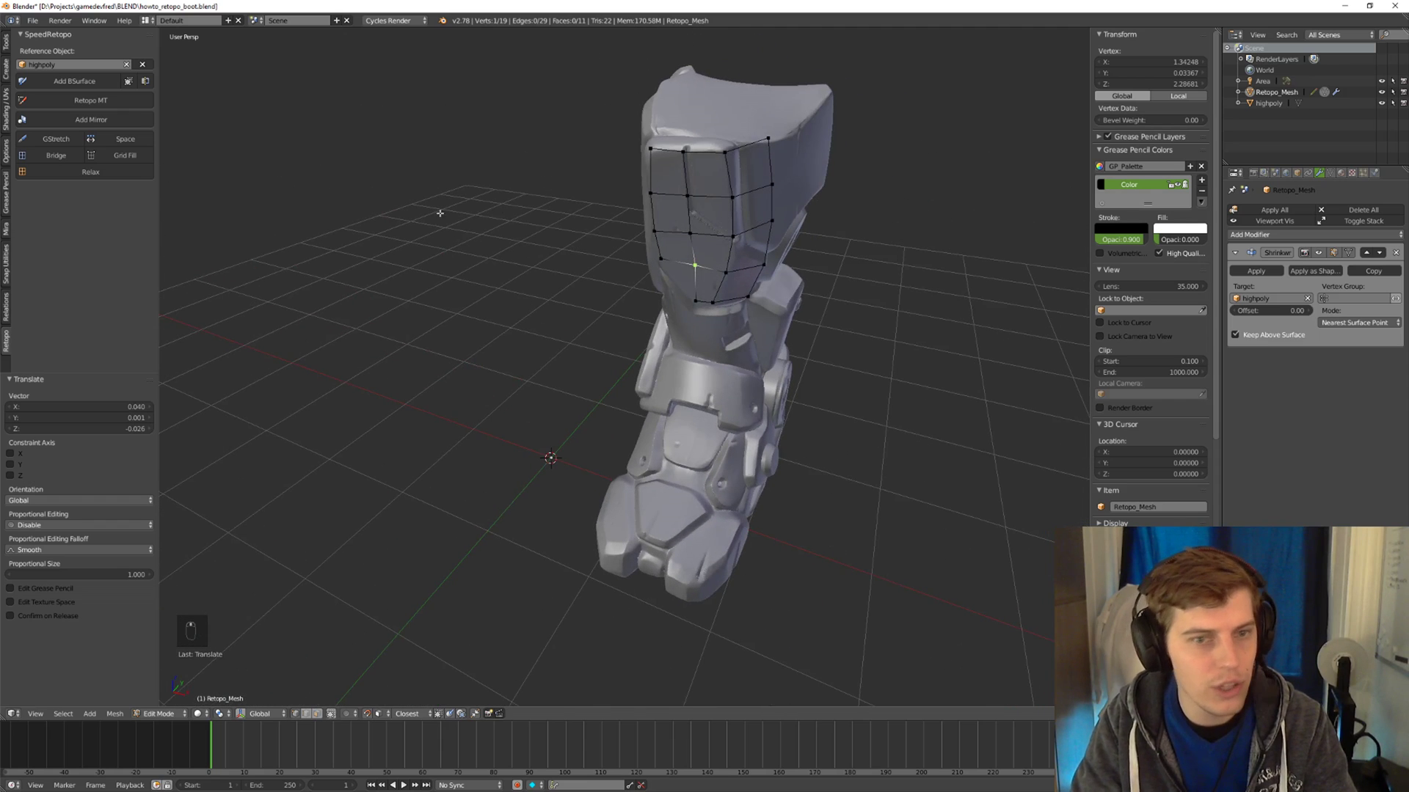
{"action": "middle_click_drag", "start_coordinate": [601, 220], "coordinate": [807, 165]}
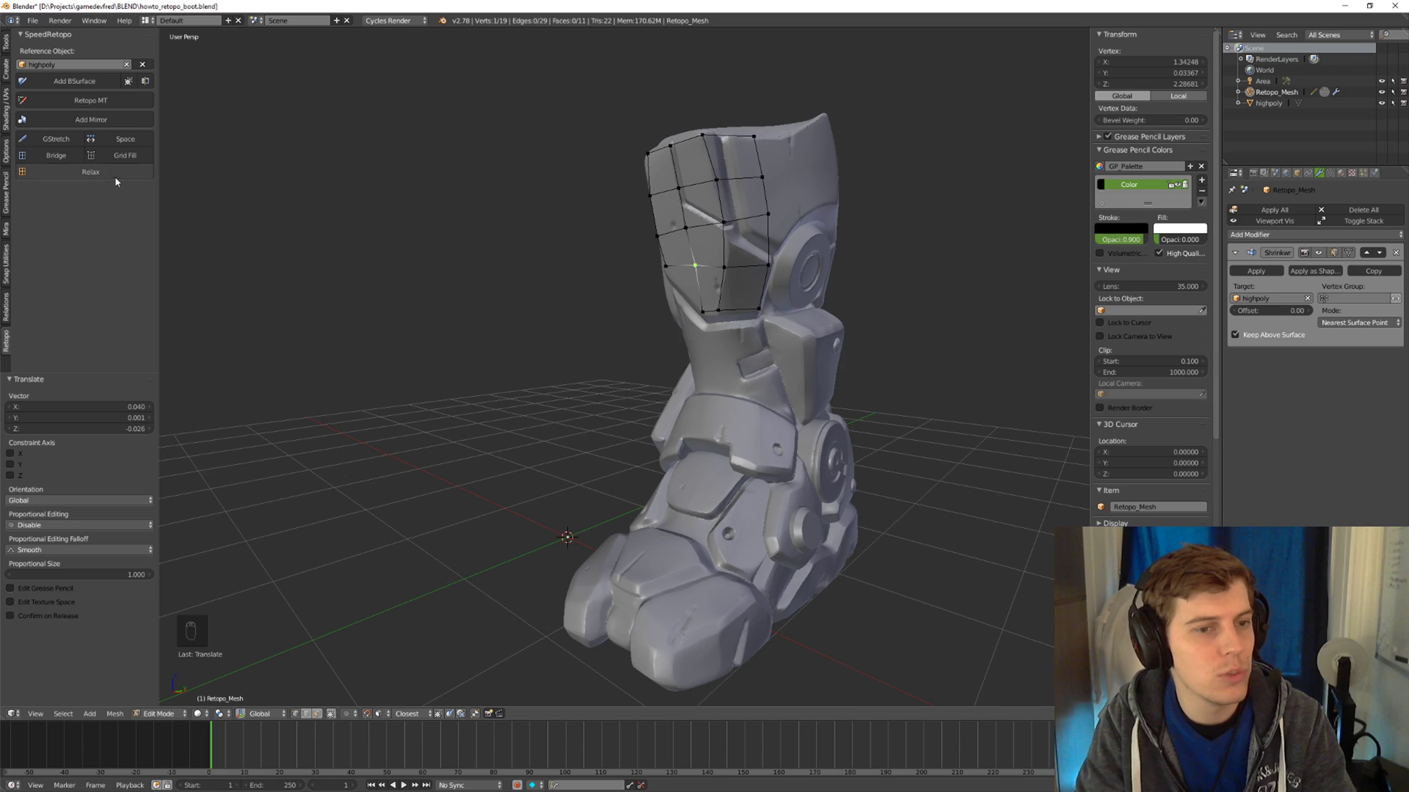
Evenly space the vertices along the new strip's outer edge, from the top rim to the vertex beside the round disc.
{"action": "right_click", "coordinate": [755, 139]}
{"action": "right_click", "coordinate": [770, 270], "text": "ctrl"}
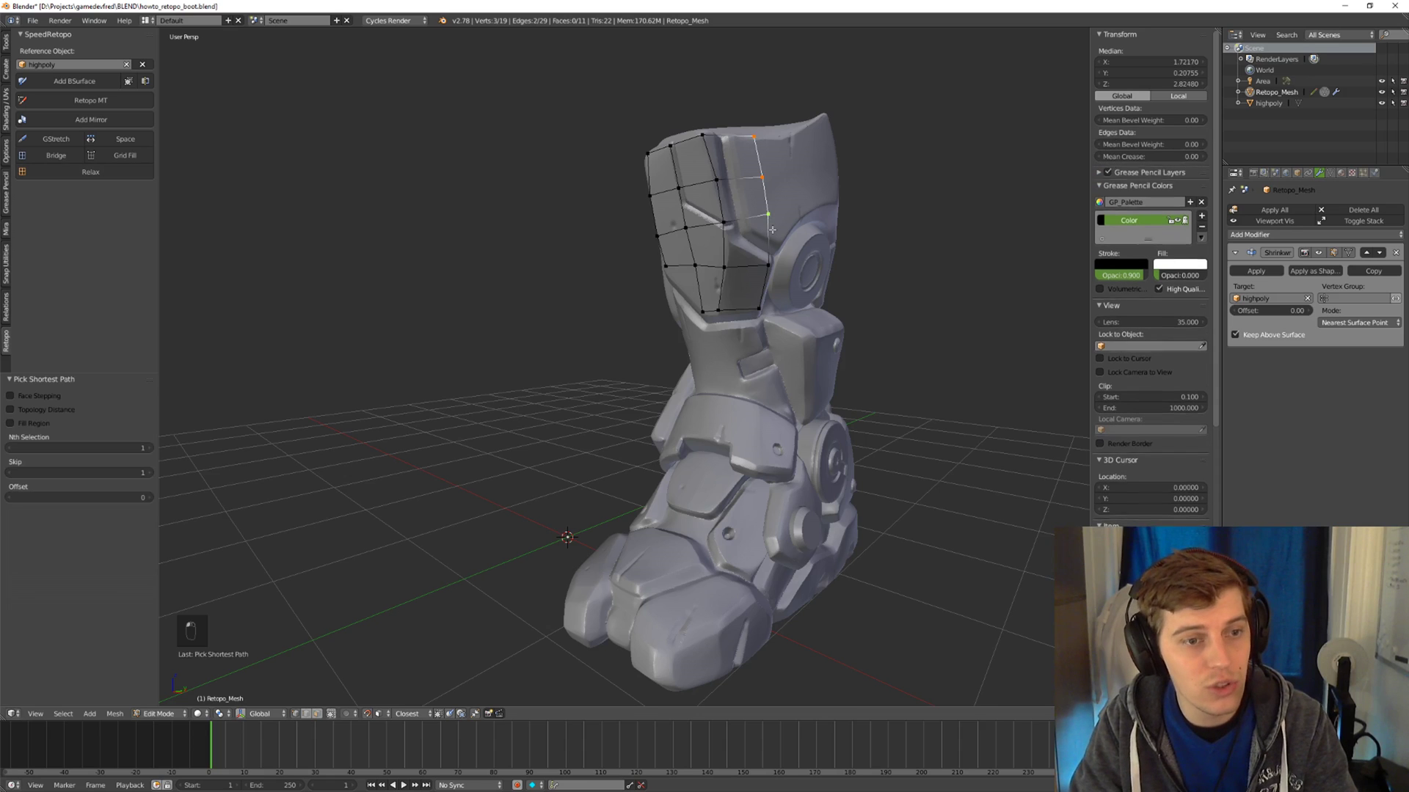
{"action": "left_click", "coordinate": [126, 138]}
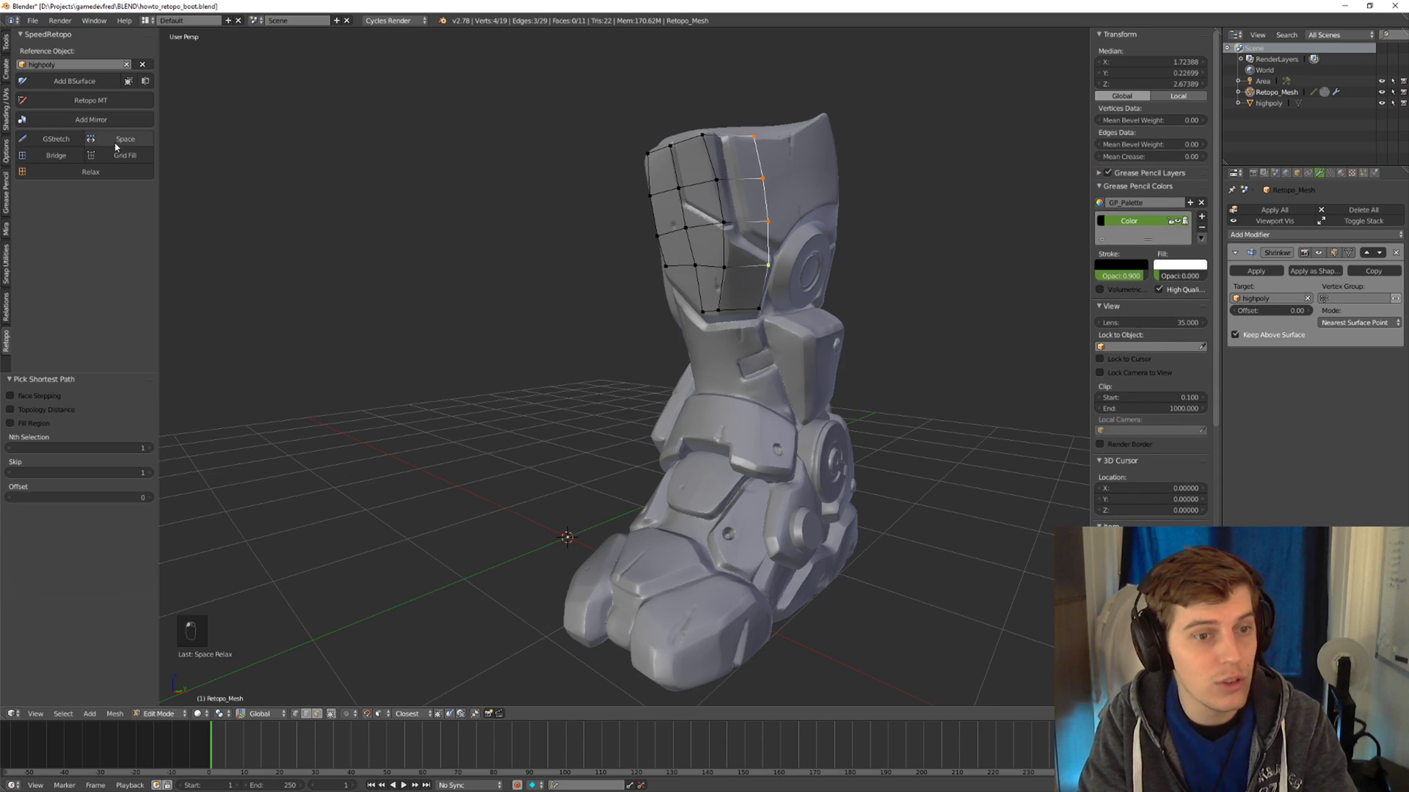
Add four horizontal loop cuts across the upper and middle rows of the shin patch.
{"action": "middle_click_drag", "start_coordinate": [646, 154], "coordinate": [790, 203]}
{"action": "key", "text": "ctrl+r"}
{"action": "left_click", "coordinate": [754, 172]}
{"action": "left_click", "coordinate": [756, 176]}
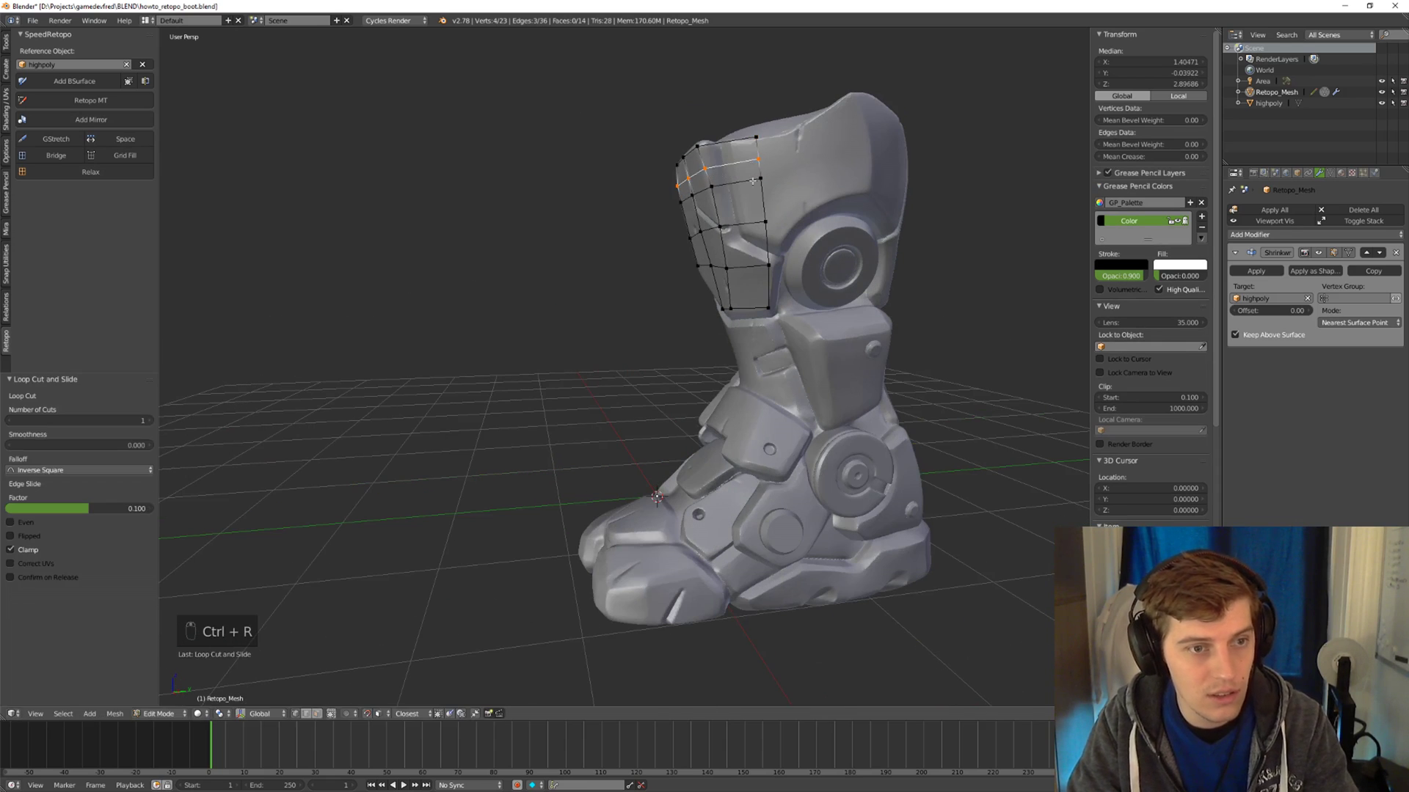
{"action": "key", "text": "ctrl+r"}
{"action": "left_click", "coordinate": [757, 189]}
{"action": "left_click", "coordinate": [757, 190]}
{"action": "key", "text": "ctrl+r"}
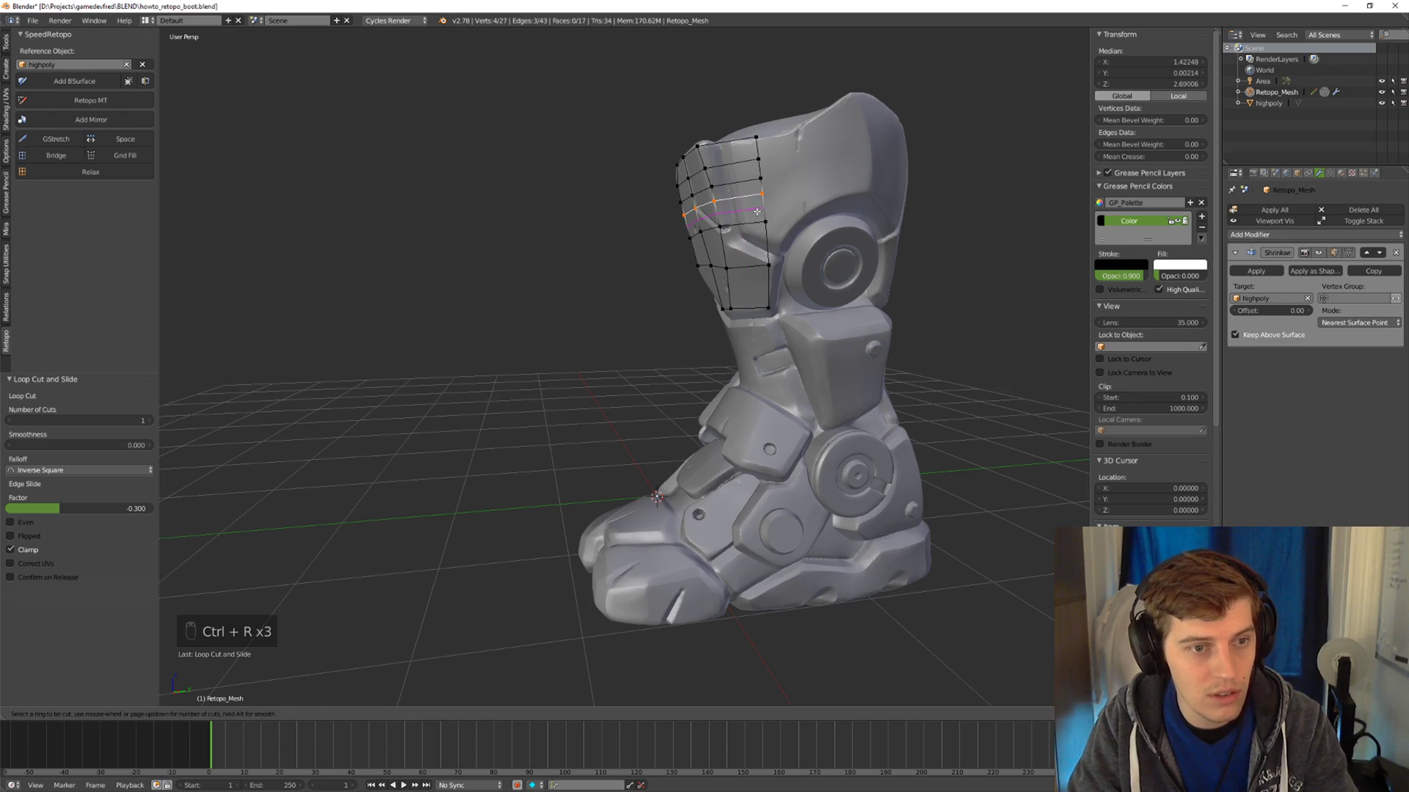
{"action": "left_click", "coordinate": [763, 217]}
{"action": "left_click", "coordinate": [750, 240]}
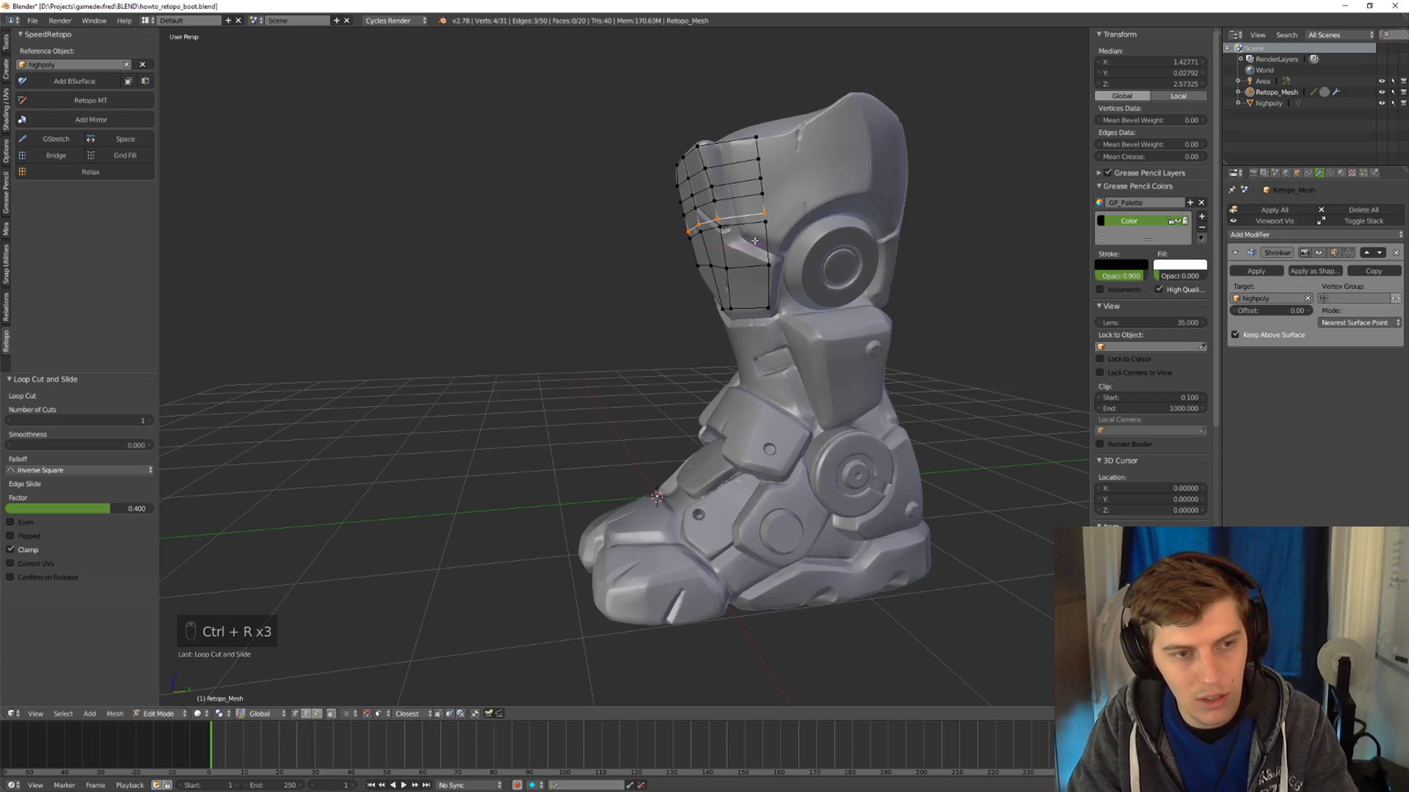
{"action": "key", "text": "ctrl+r"}
{"action": "left_click", "coordinate": [754, 242]}
{"action": "left_click", "coordinate": [756, 239]}
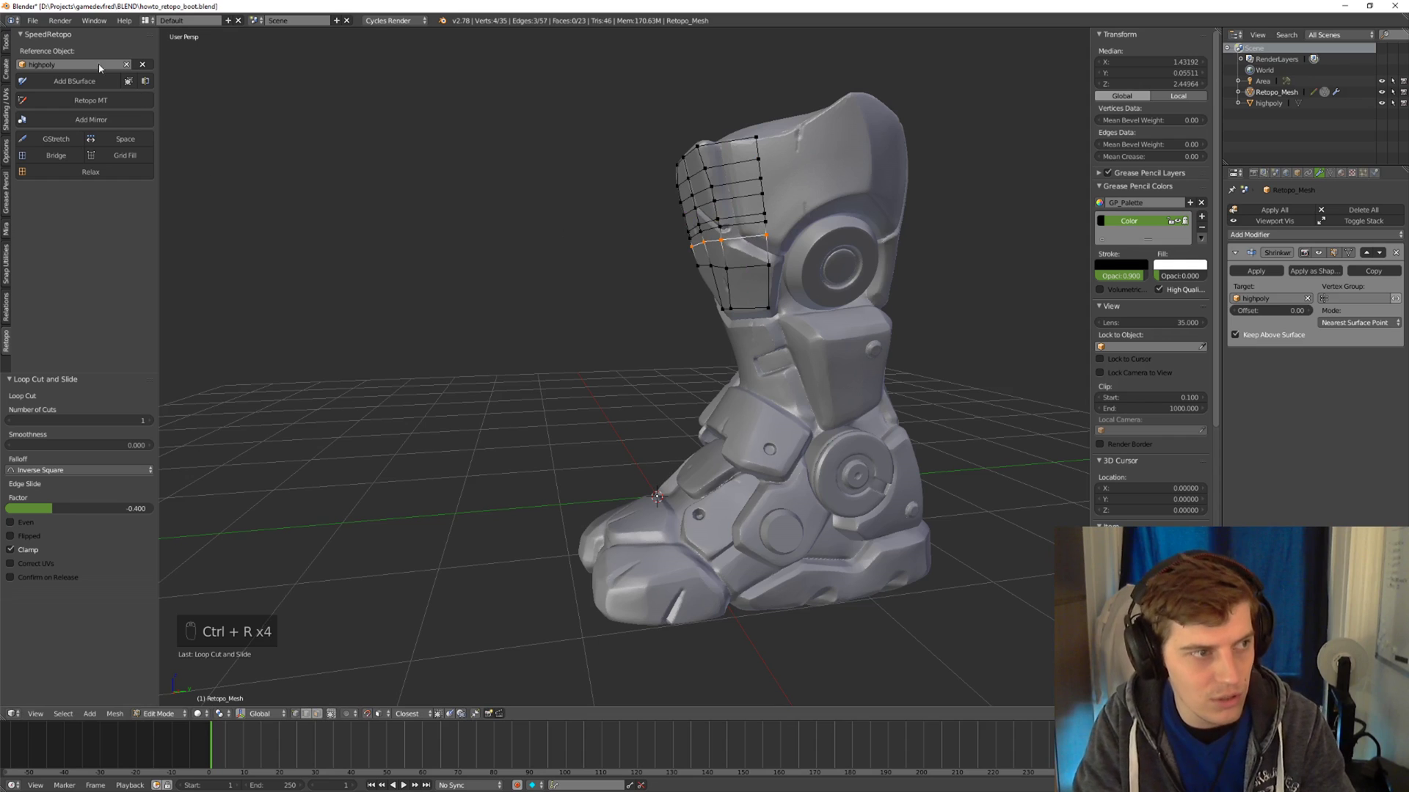
Evenly space the seven upper vertices along the patch's outer edge on the disc side.
{"action": "middle_click_drag", "start_coordinate": [660, 294], "coordinate": [631, 293]}
{"action": "right_click", "coordinate": [770, 240]}
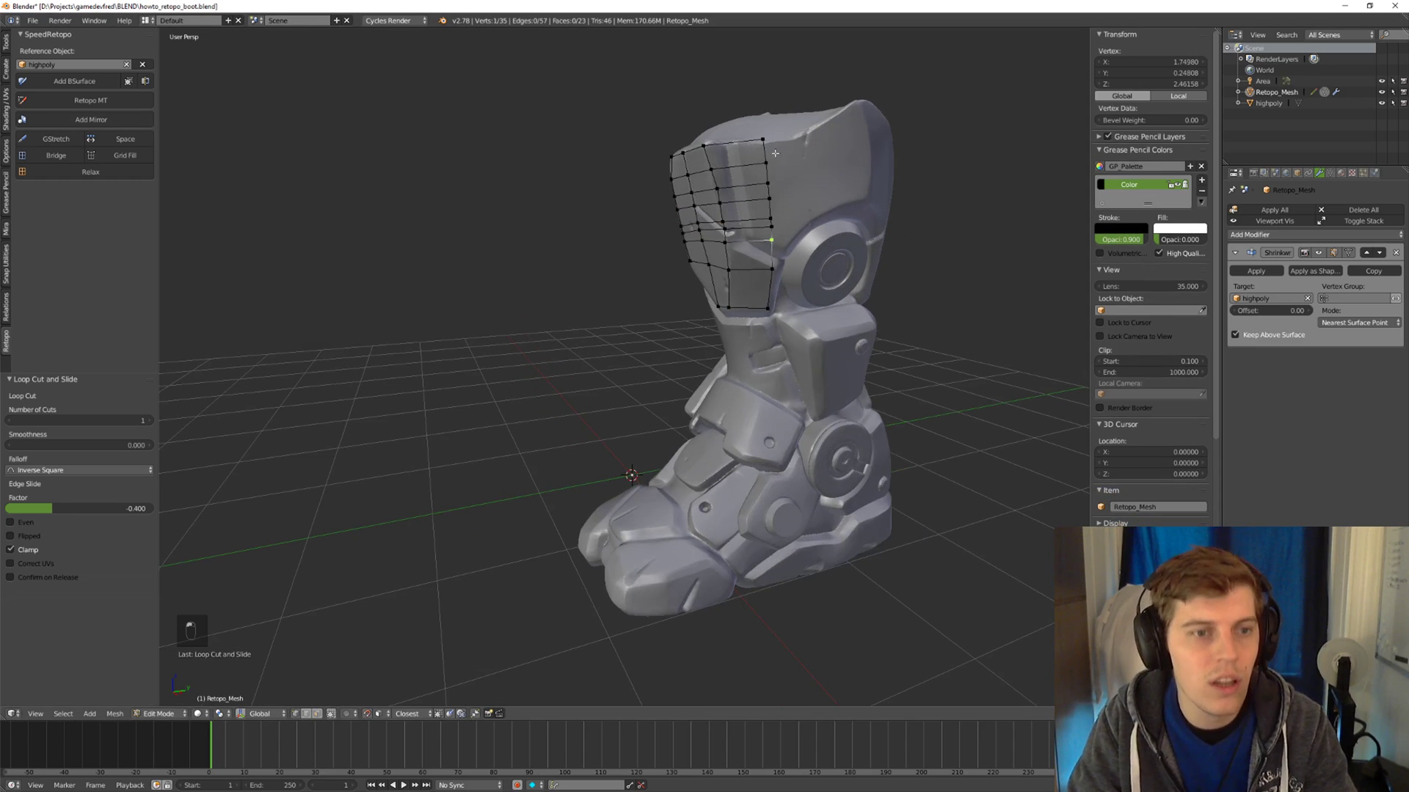
{"action": "right_click", "coordinate": [764, 140], "text": "ctrl"}
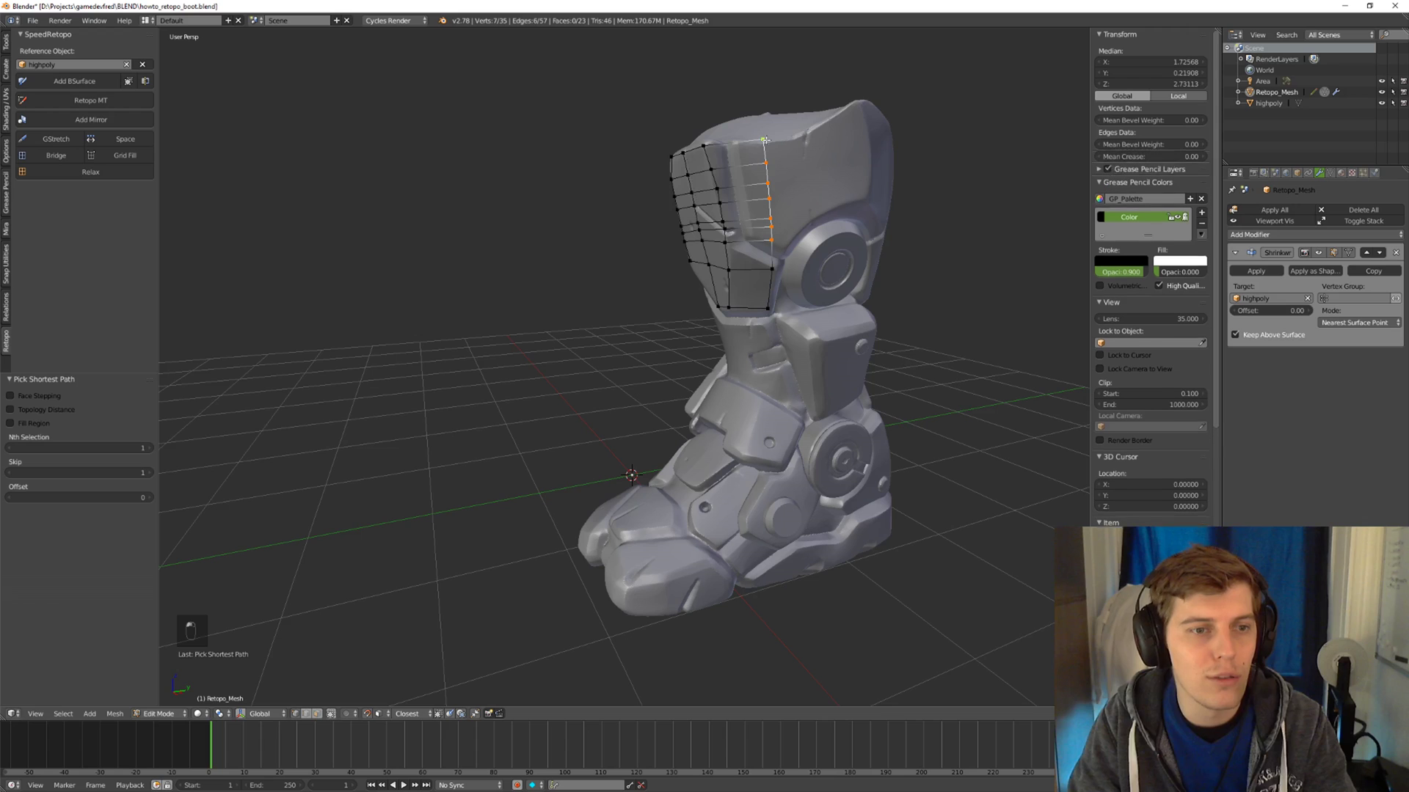
{"action": "left_click", "coordinate": [117, 139]}
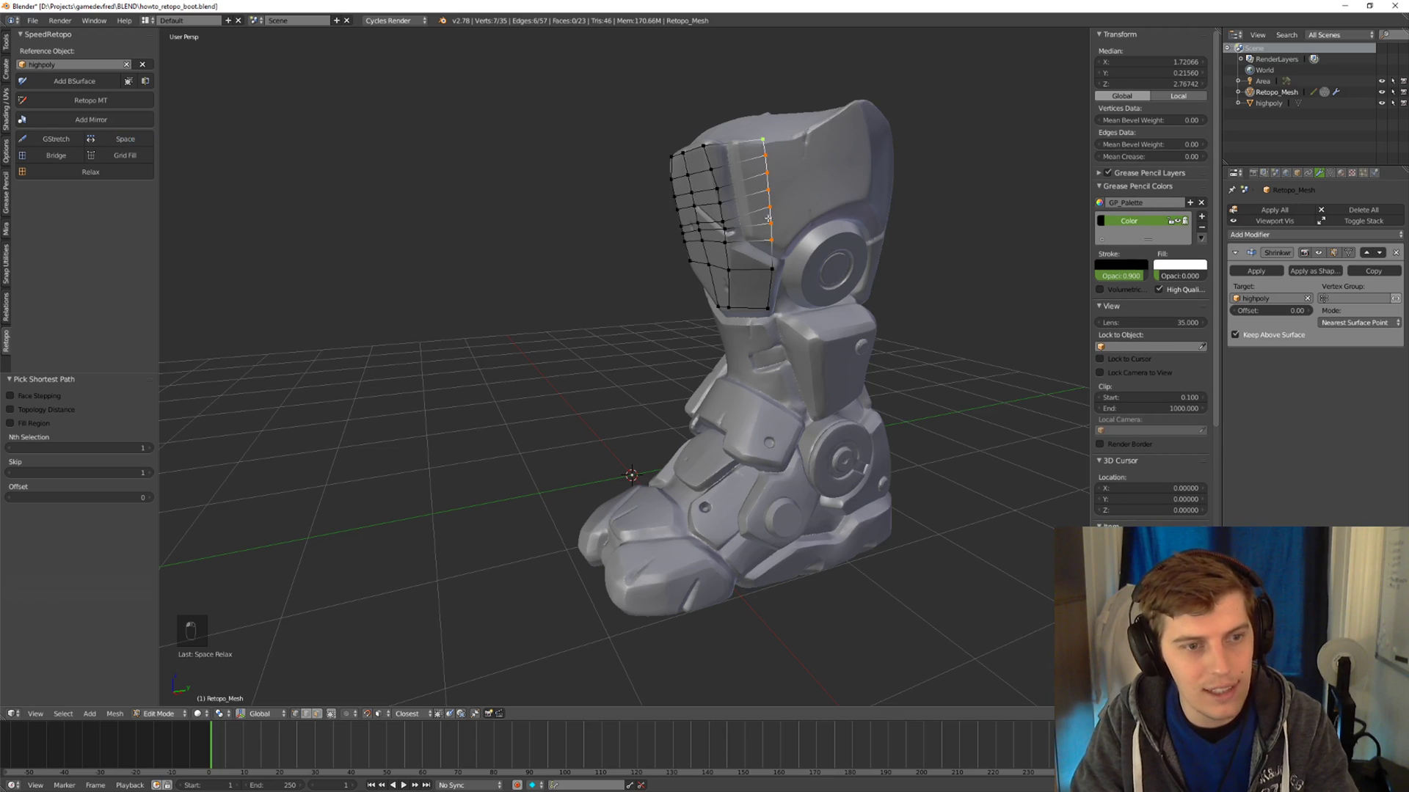
Evenly space the seven upper vertices along the patch's opposite side edge, away from the round disc.
{"action": "middle_click_drag", "start_coordinate": [701, 225], "coordinate": [587, 235]}
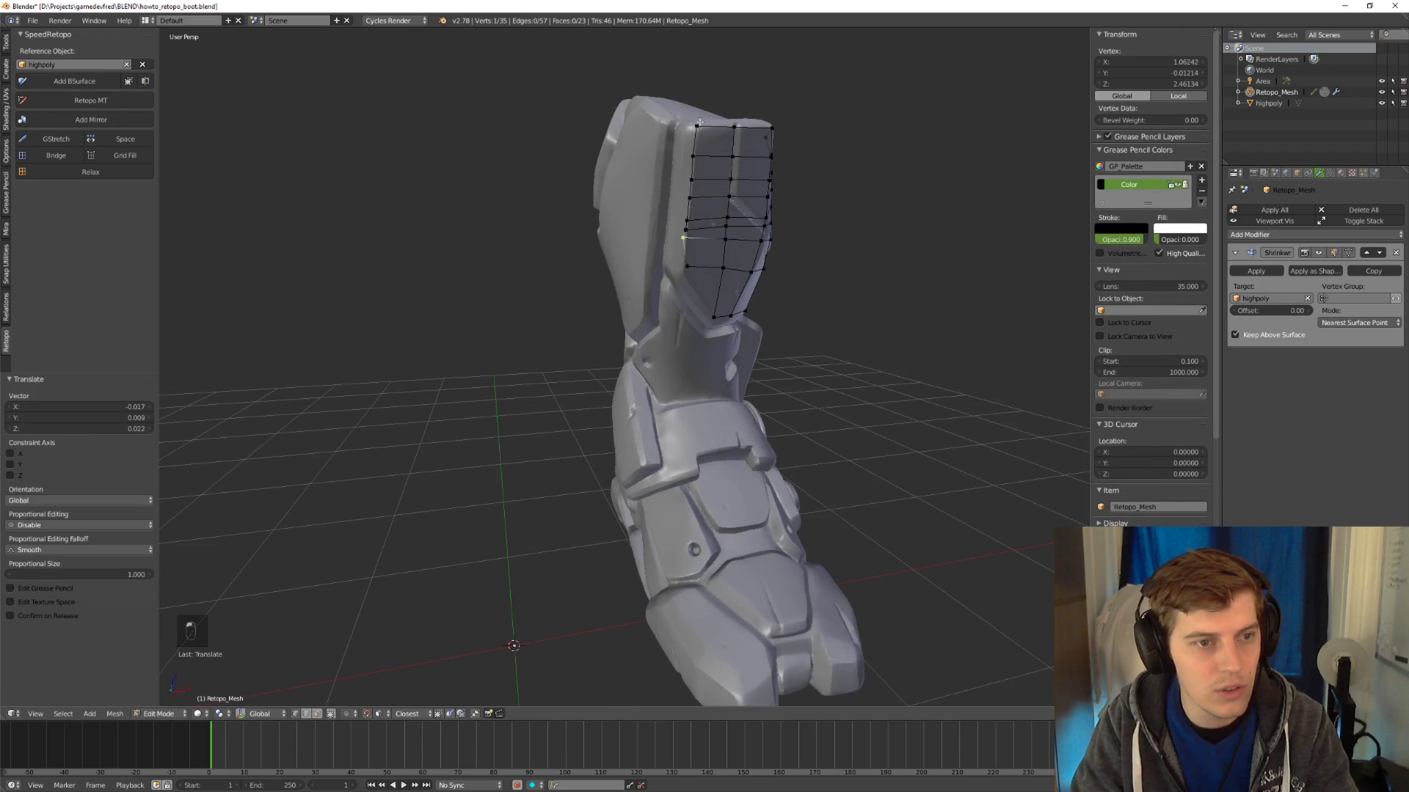
{"action": "key", "text": "ctrl+z"}
{"action": "left_click", "coordinate": [117, 139]}
{"action": "middle_click_drag", "start_coordinate": [660, 192], "coordinate": [750, 189]}
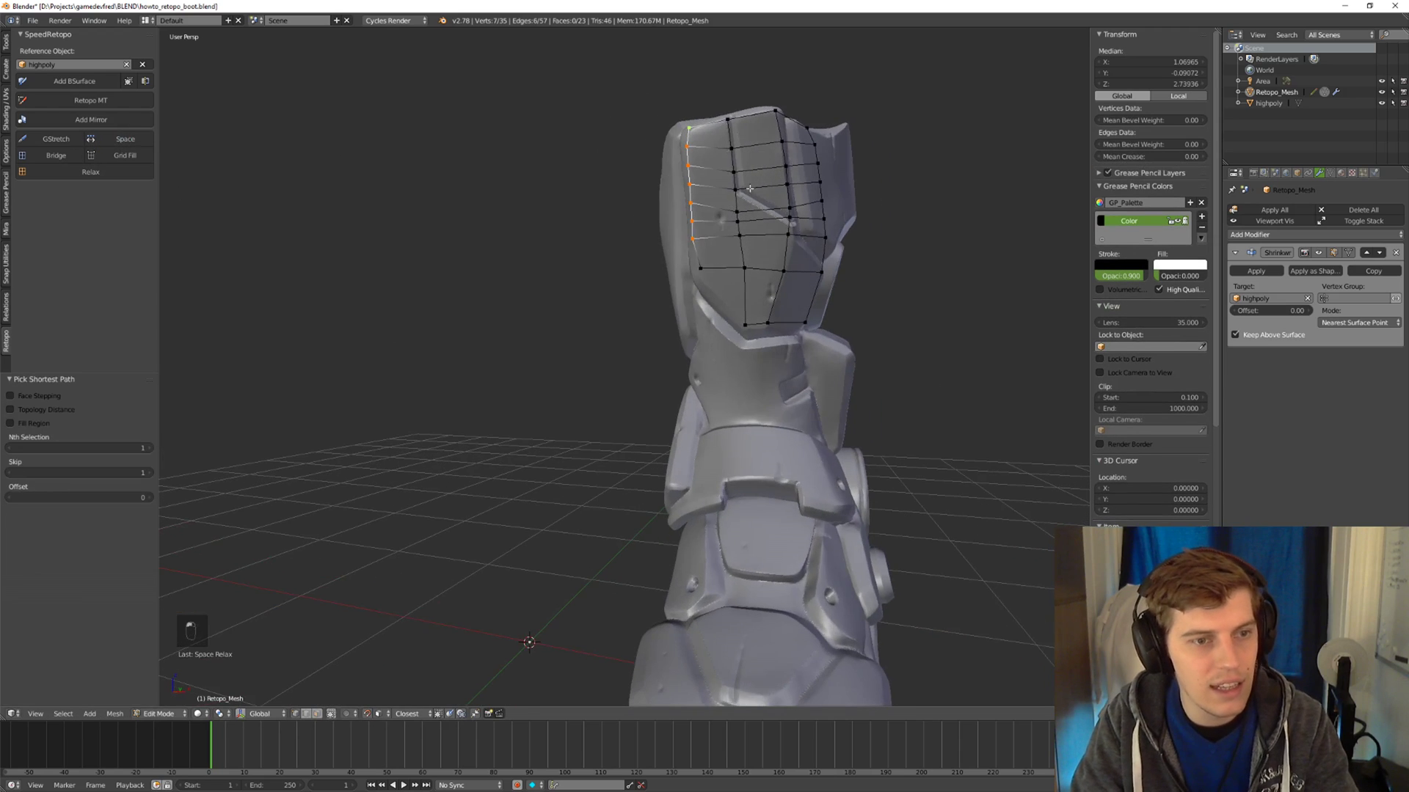
Deselect everything and relax the whole subdivided shin patch.
{"action": "key", "text": "a"}
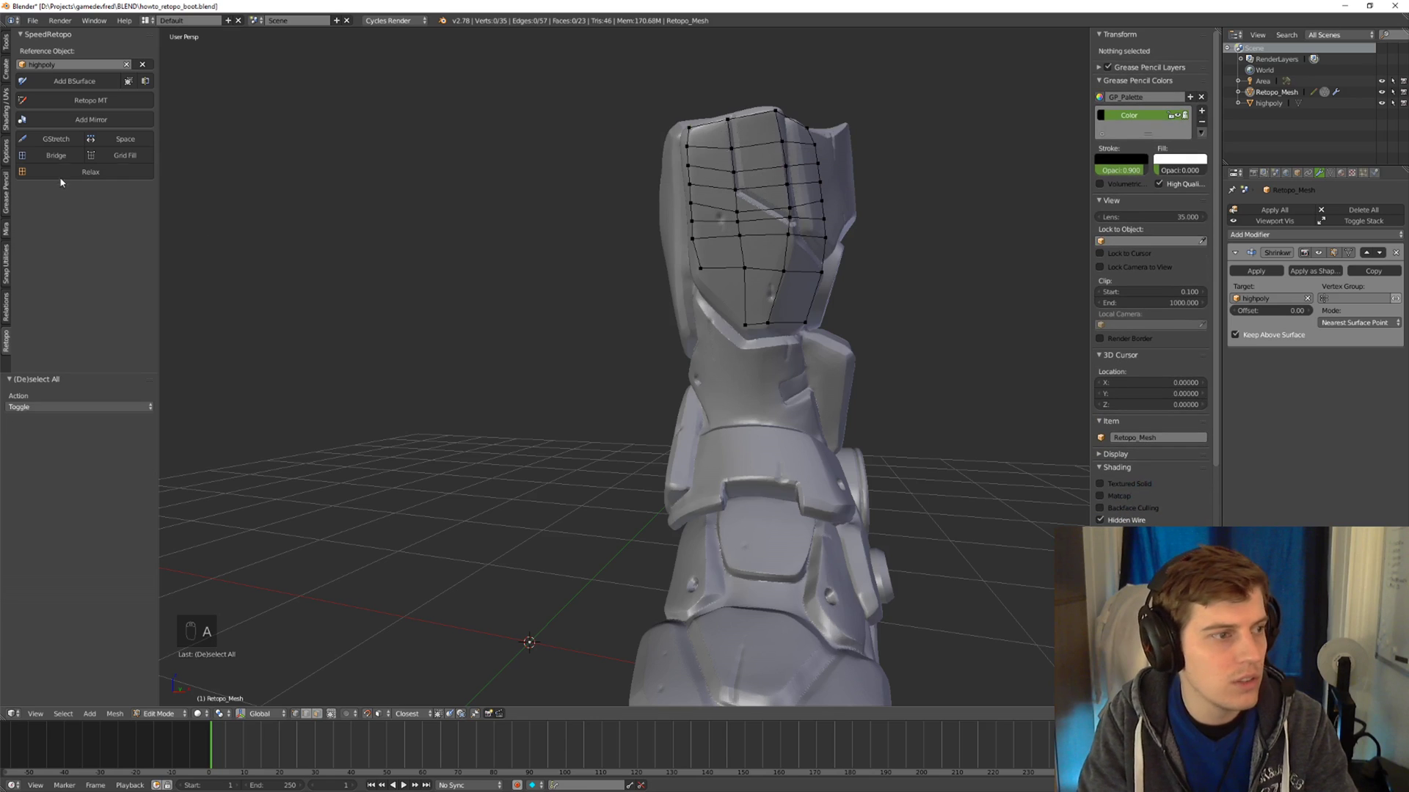
{"action": "left_click", "coordinate": [74, 170]}
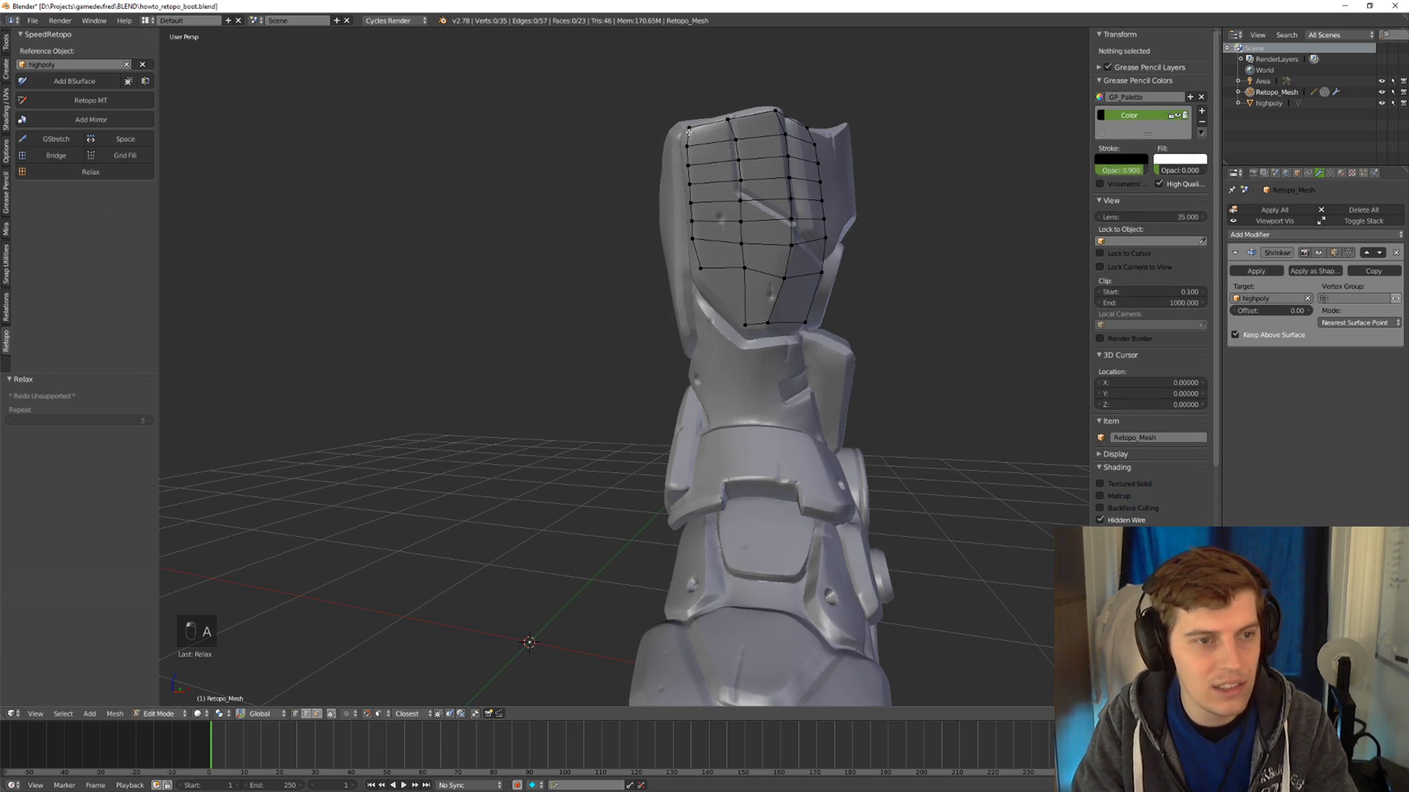
{"action": "middle_click_drag", "start_coordinate": [890, 220], "coordinate": [815, 89]}
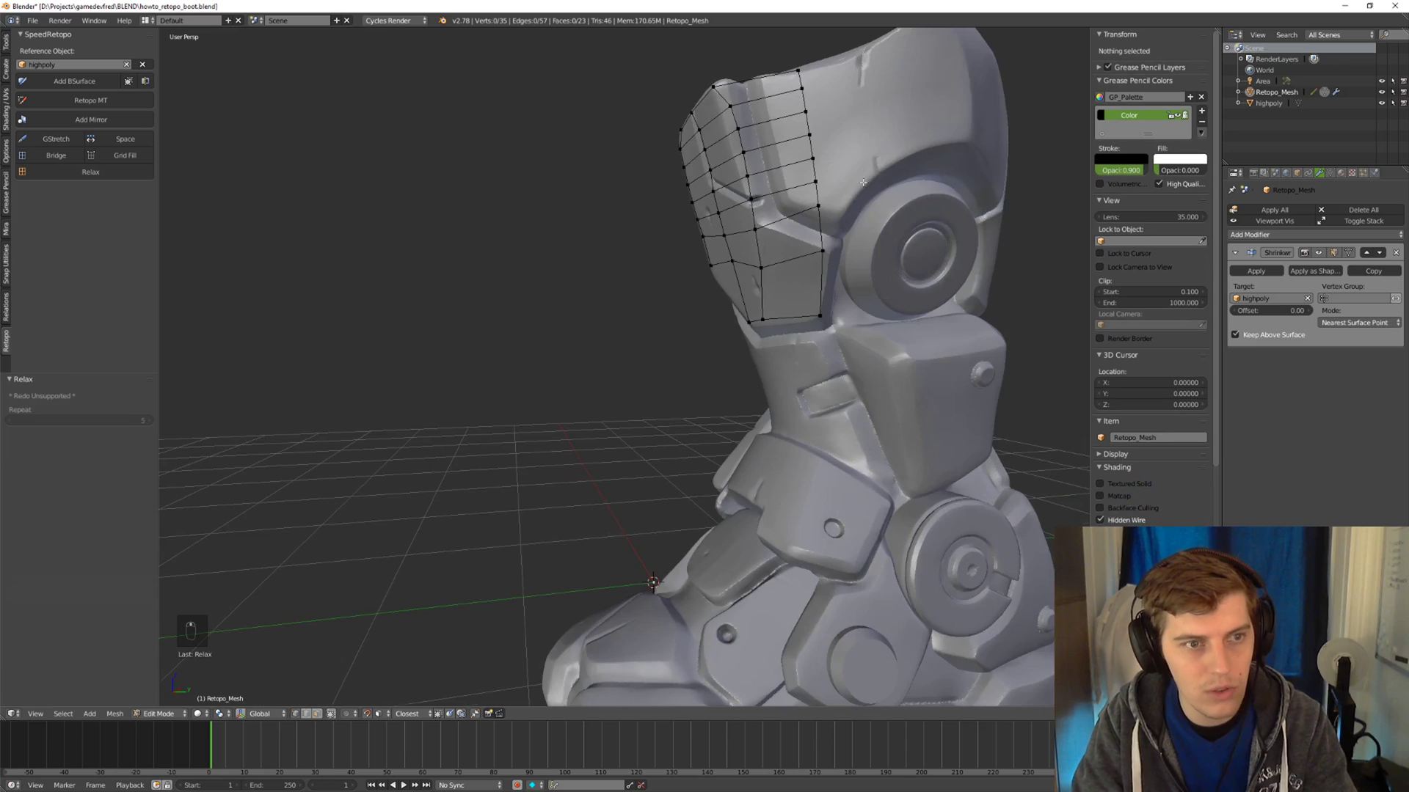
{"action": "middle_click_drag", "start_coordinate": [863, 182], "coordinate": [692, 137]}
{"action": "scroll", "coordinate": [803, 184], "scroll_direction": "down", "scroll_amount": 8}
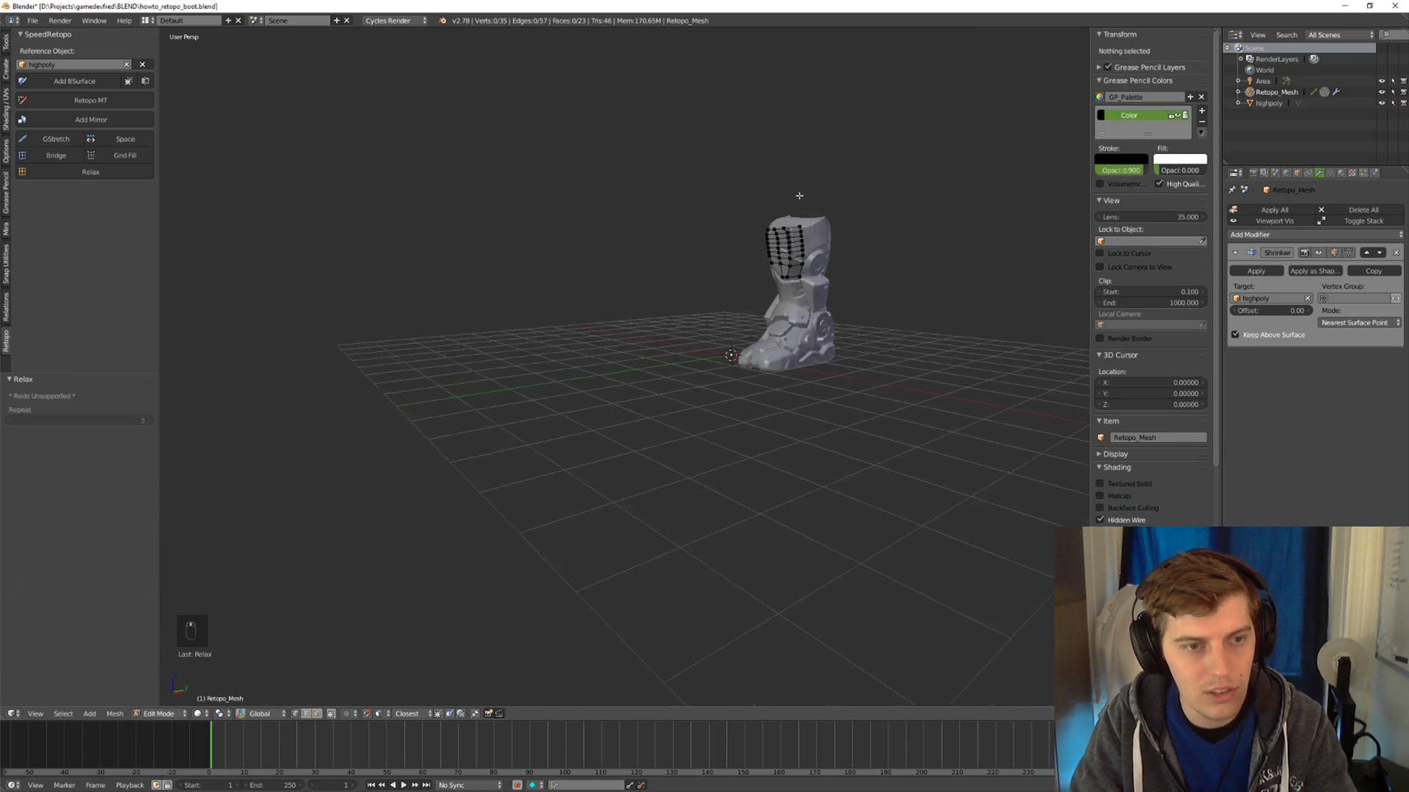
{"action": "scroll", "coordinate": [804, 280], "scroll_direction": "up", "scroll_amount": 6}
{"action": "middle_click_drag", "start_coordinate": [803, 183], "coordinate": [838, 264]}
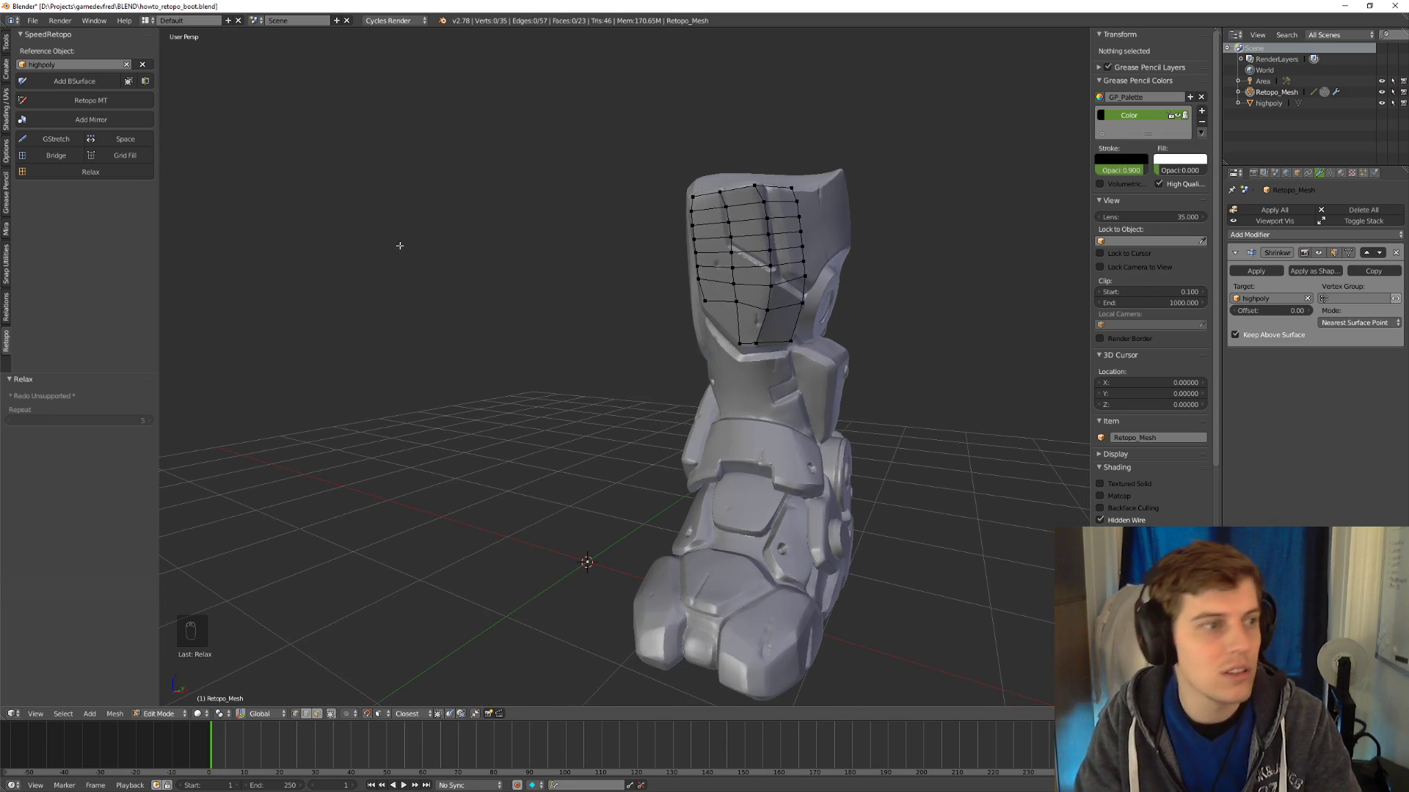
Switch the retopo mesh to Object Mode and apply its Shrinkwrap modifier.
{"action": "middle_click_drag", "start_coordinate": [887, 133], "coordinate": [763, 169]}
{"action": "key", "text": "Tab"}
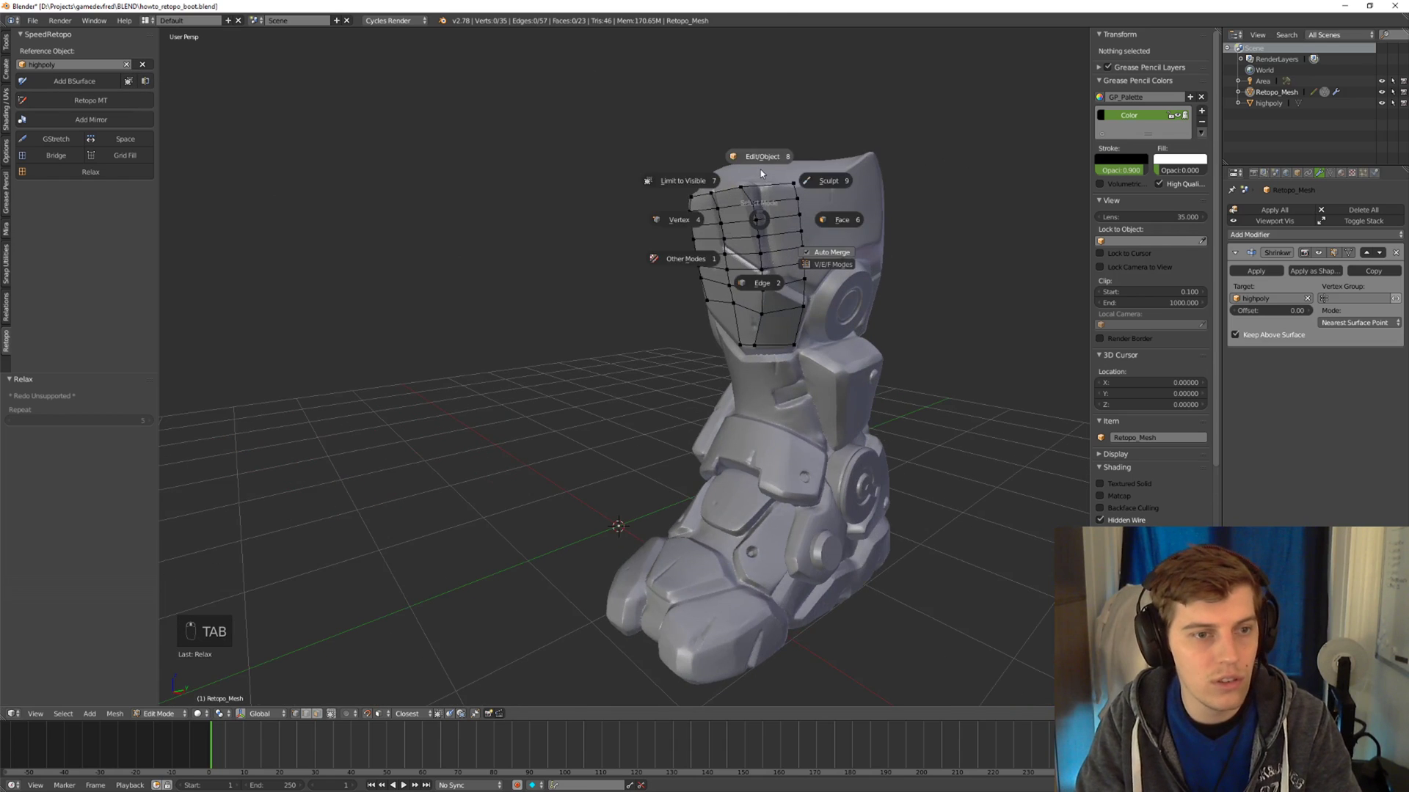
{"action": "key", "text": "Tab"}
{"action": "left_click", "coordinate": [780, 277]}
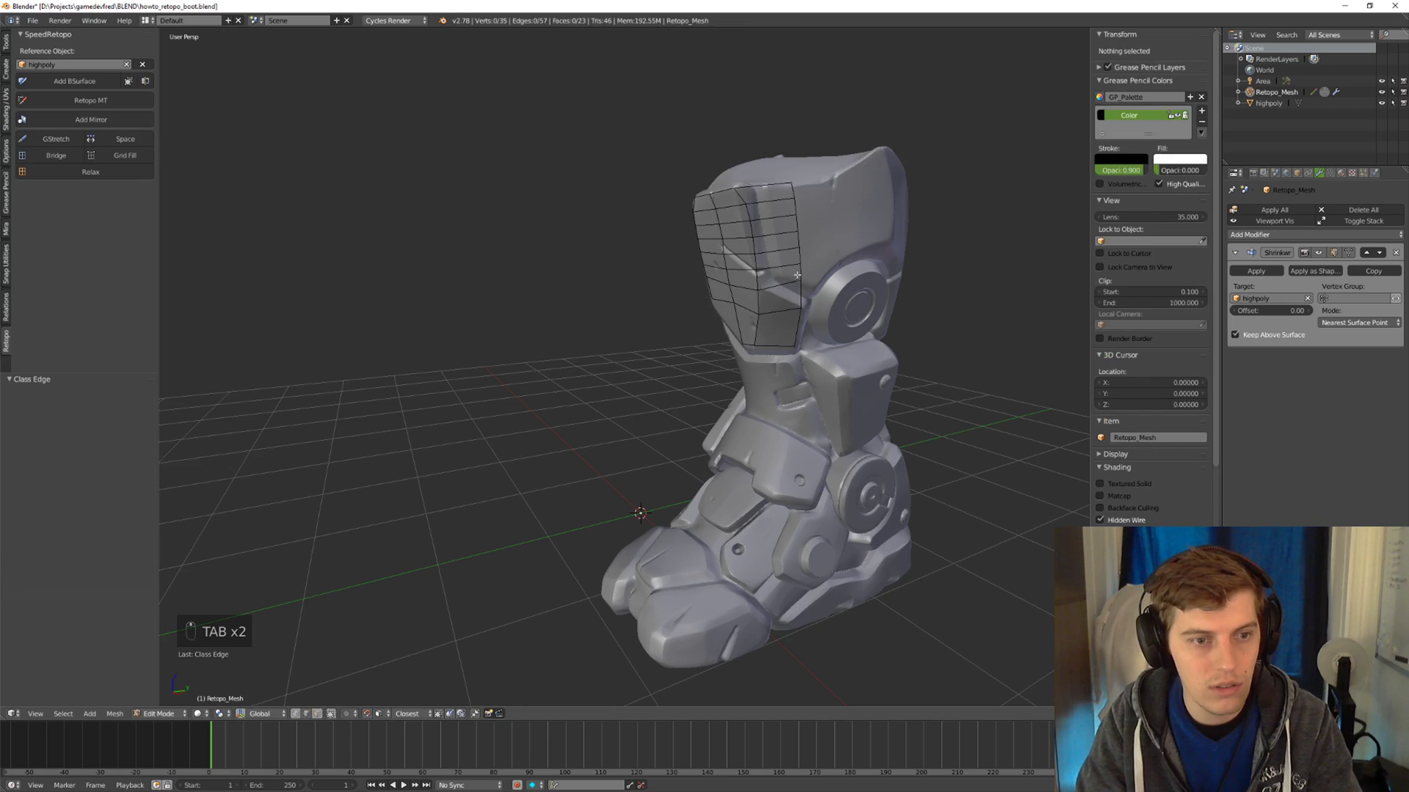
{"action": "middle_click_drag", "start_coordinate": [781, 277], "coordinate": [825, 286]}
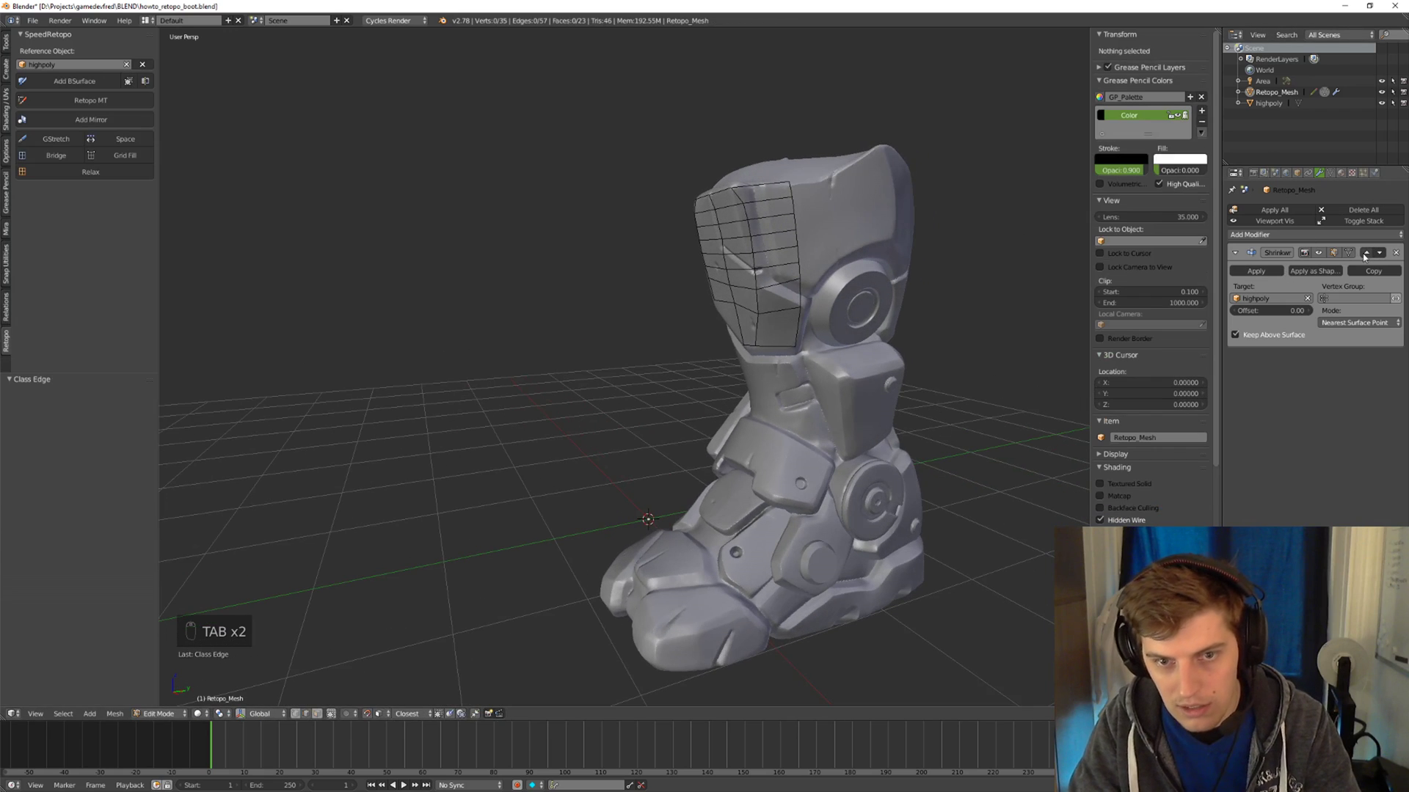
{"action": "key", "text": "Tab"}
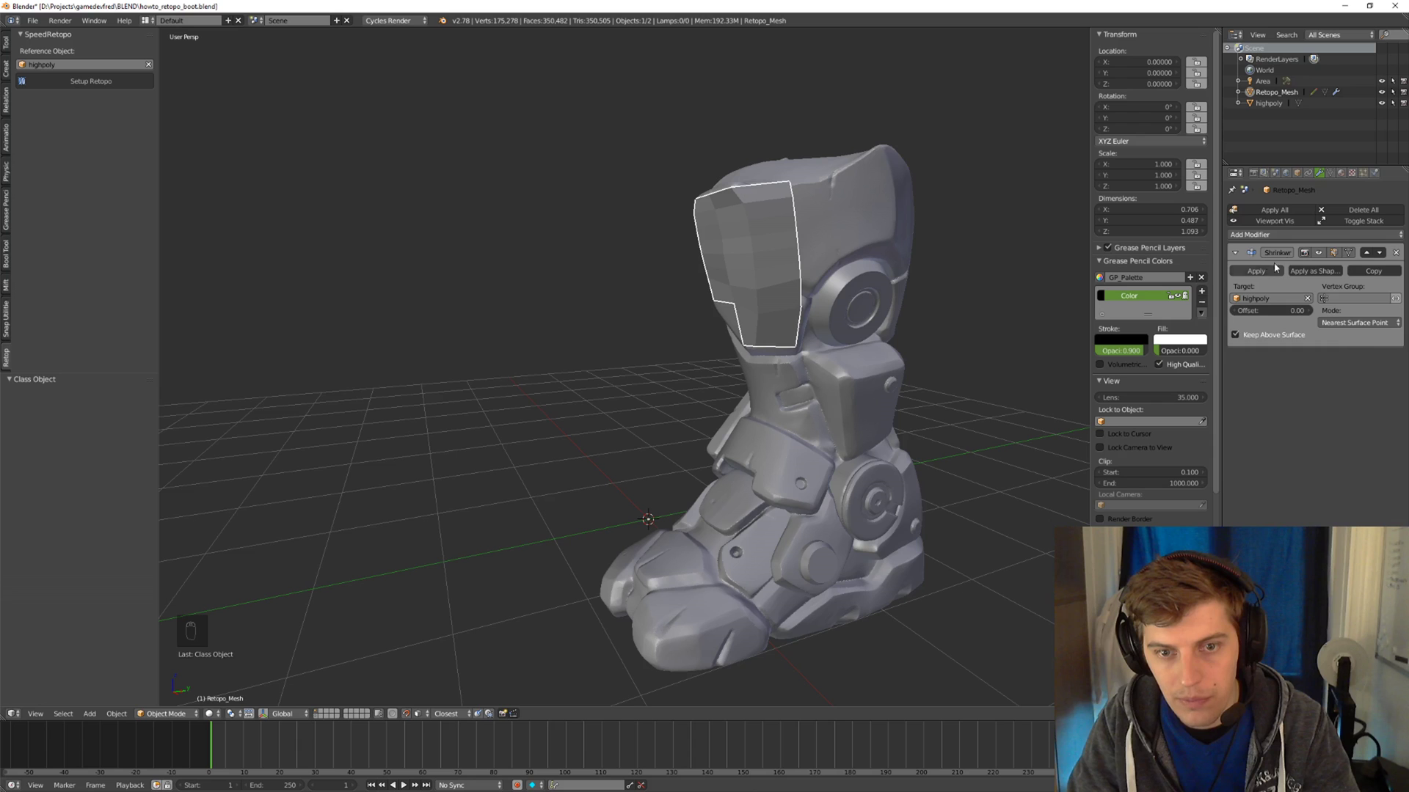
{"action": "left_click", "coordinate": [1256, 271]}
Return the retopo mesh to Edit Mode with face selection.
{"action": "middle_click_drag", "start_coordinate": [759, 298], "coordinate": [1013, 208]}
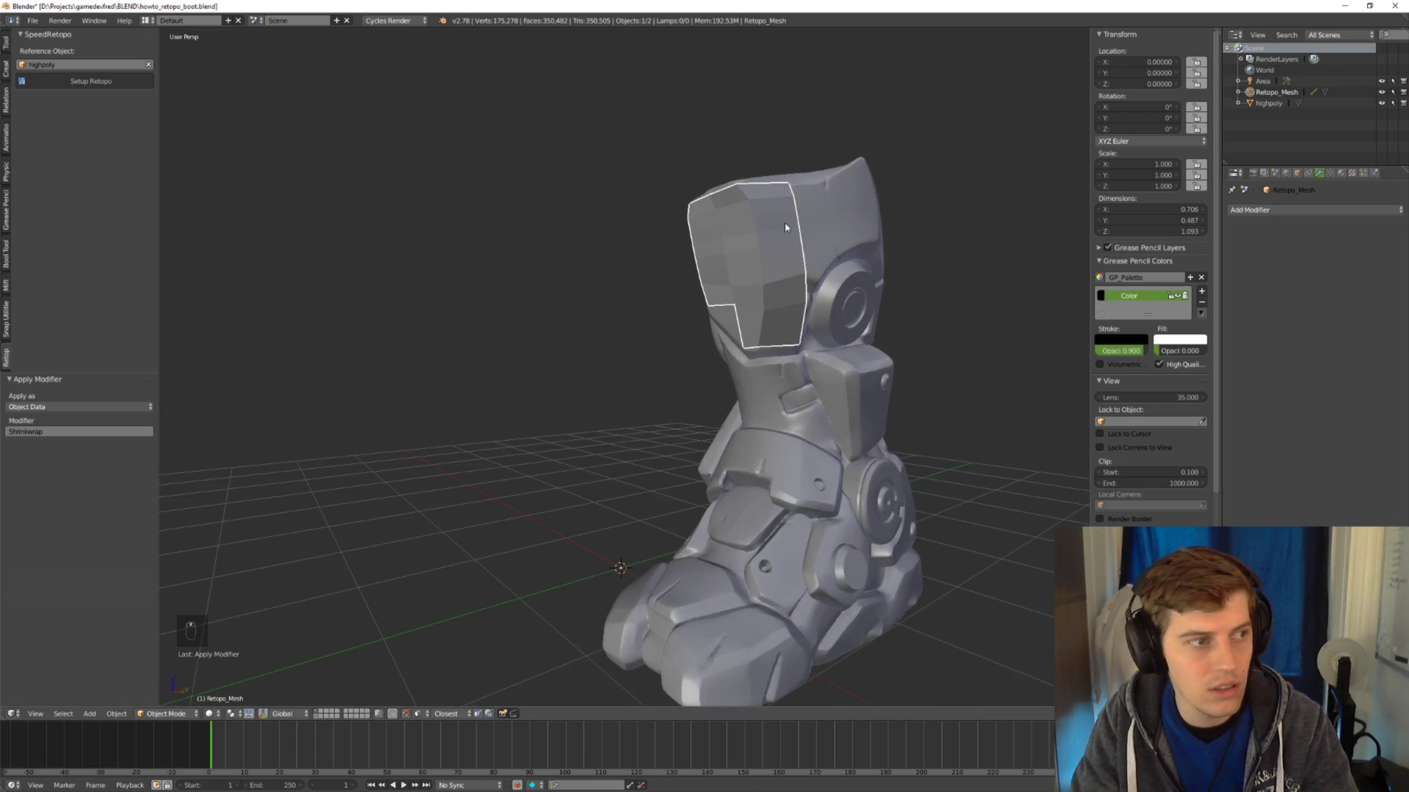
{"action": "middle_click_drag", "start_coordinate": [768, 248], "coordinate": [844, 264]}
{"action": "key", "text": "Tab"}
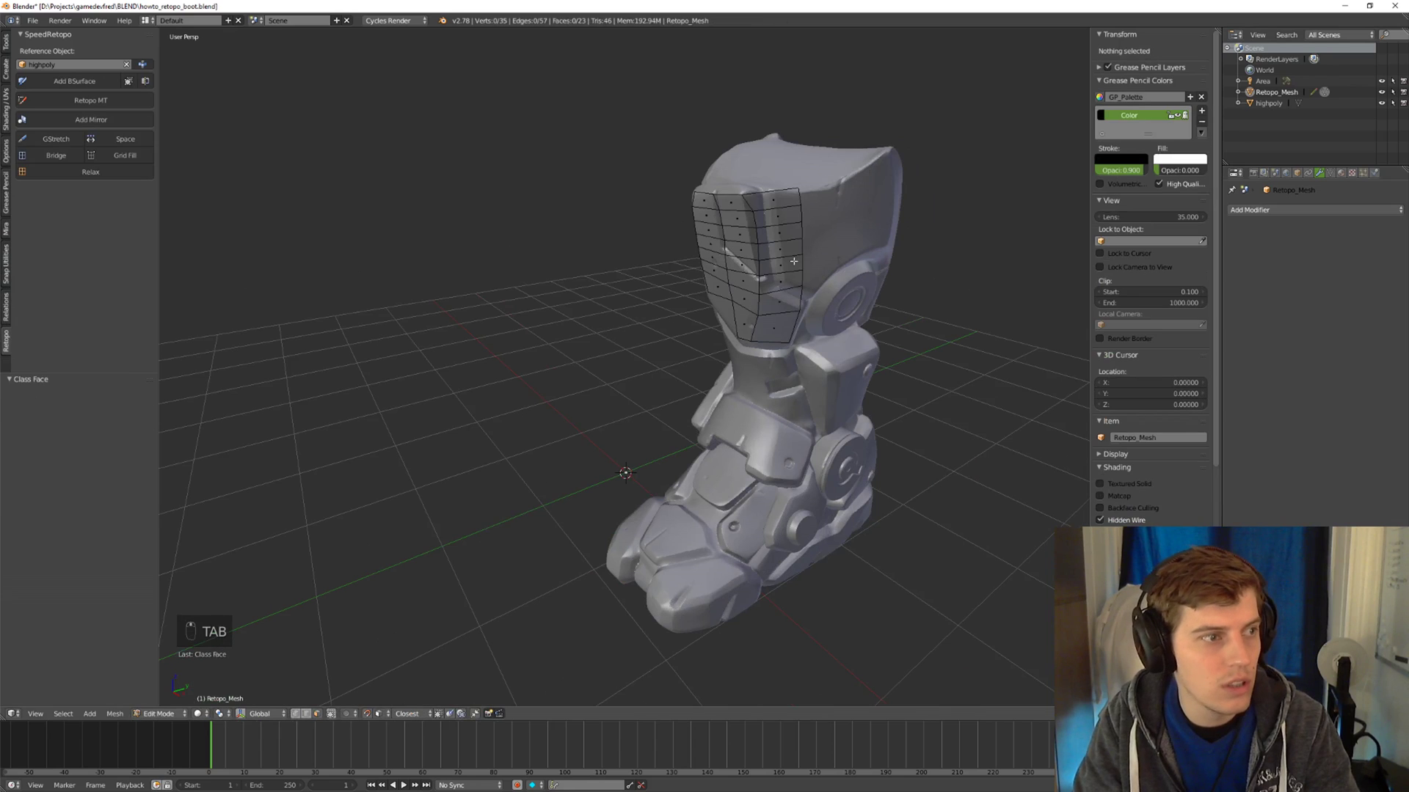
Undo the last selection change on the retopo mesh and switch it to Object Mode.
{"action": "key", "text": "ctrl+z"}
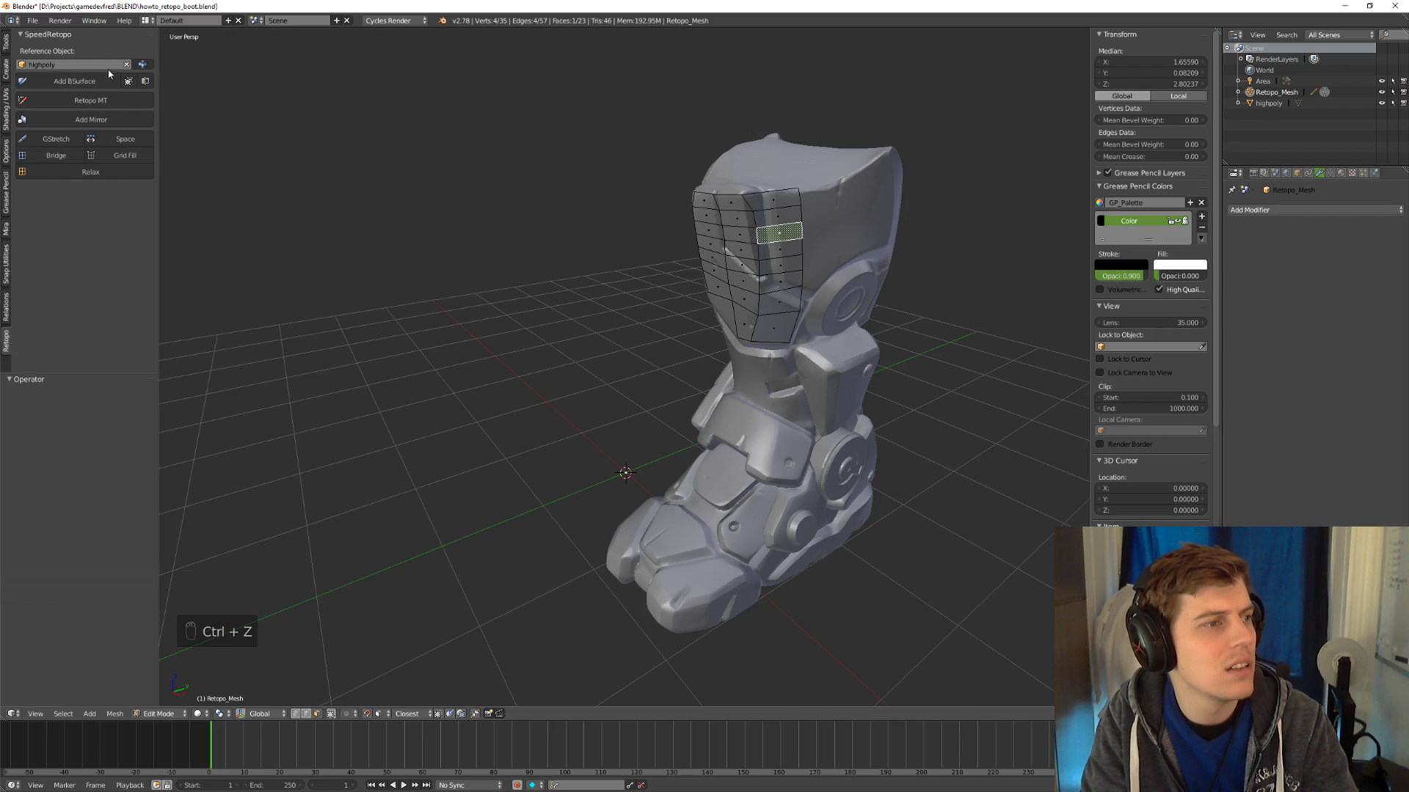
{"action": "middle_click_drag", "start_coordinate": [829, 352], "coordinate": [869, 360]}
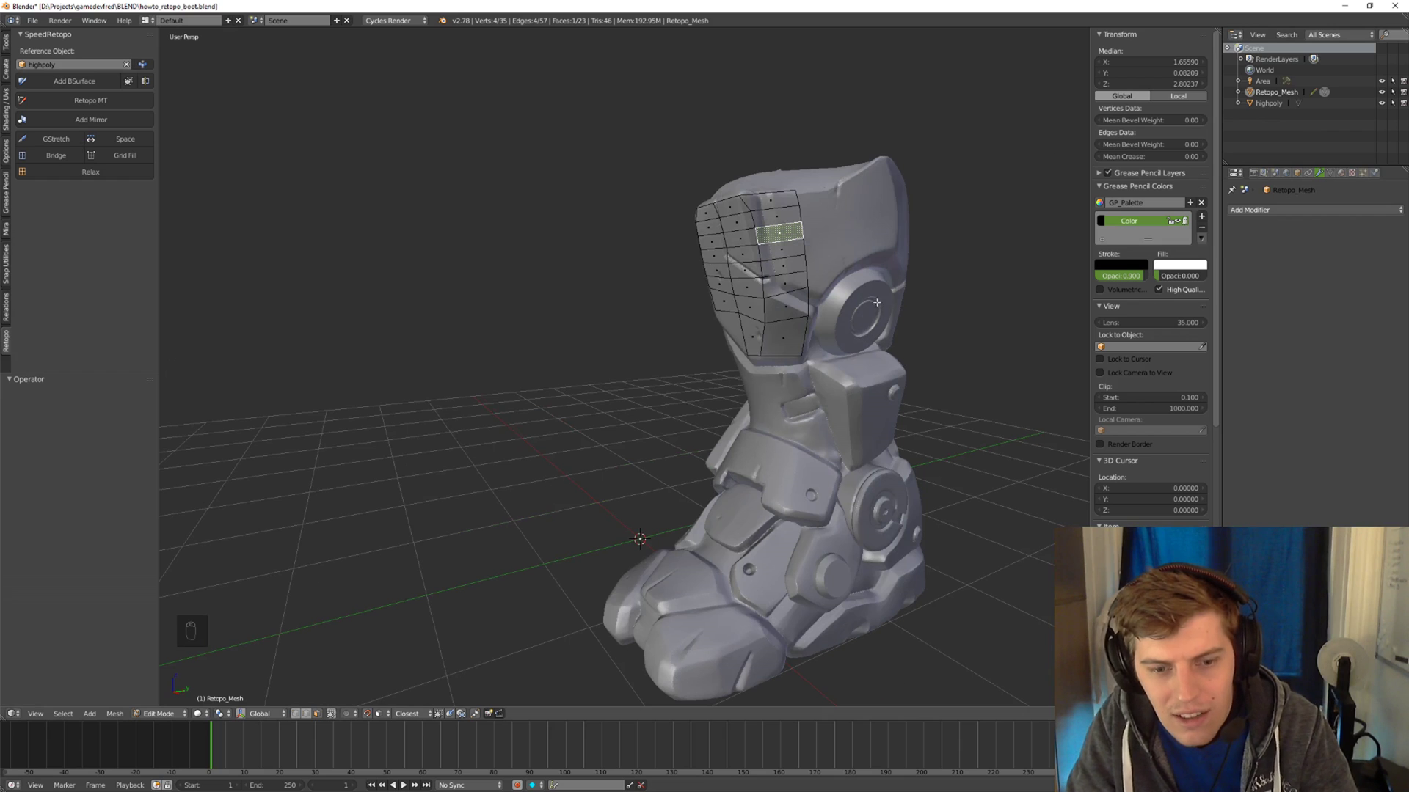
{"action": "key", "text": "Tab"}
{"action": "middle_click_drag", "start_coordinate": [876, 299], "coordinate": [796, 327]}
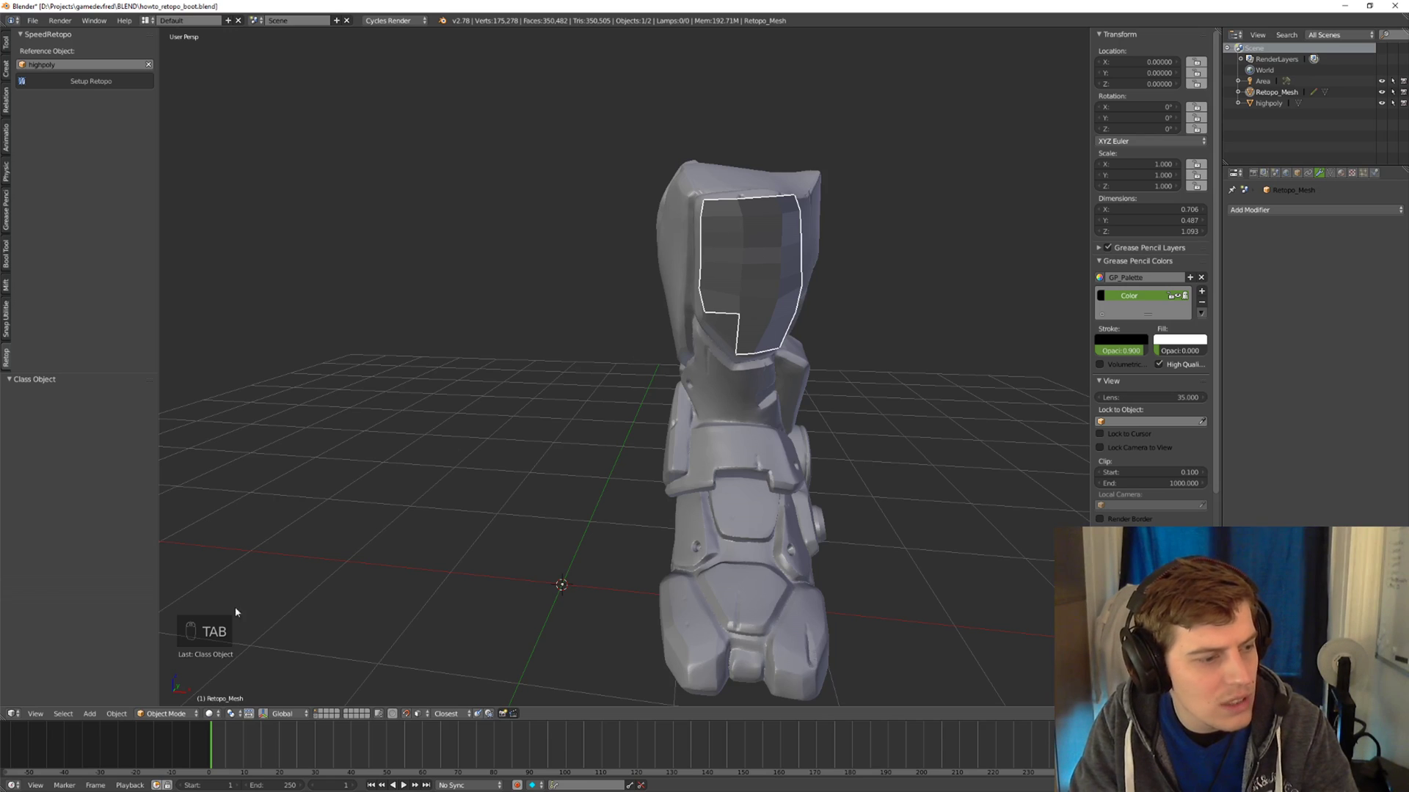
{"action": "left_click", "coordinate": [116, 713]}
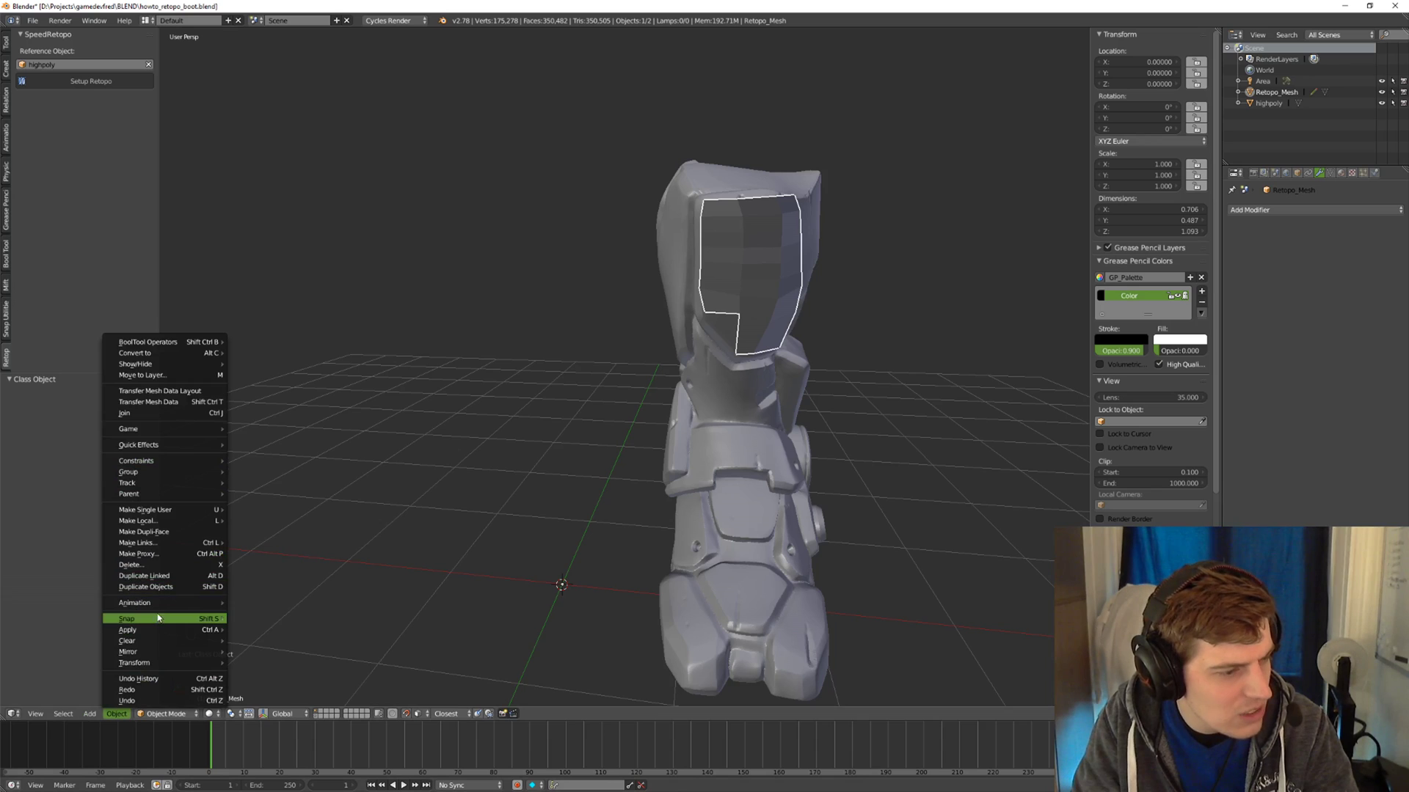
{"action": "middle_click_drag", "start_coordinate": [508, 395], "coordinate": [826, 390]}
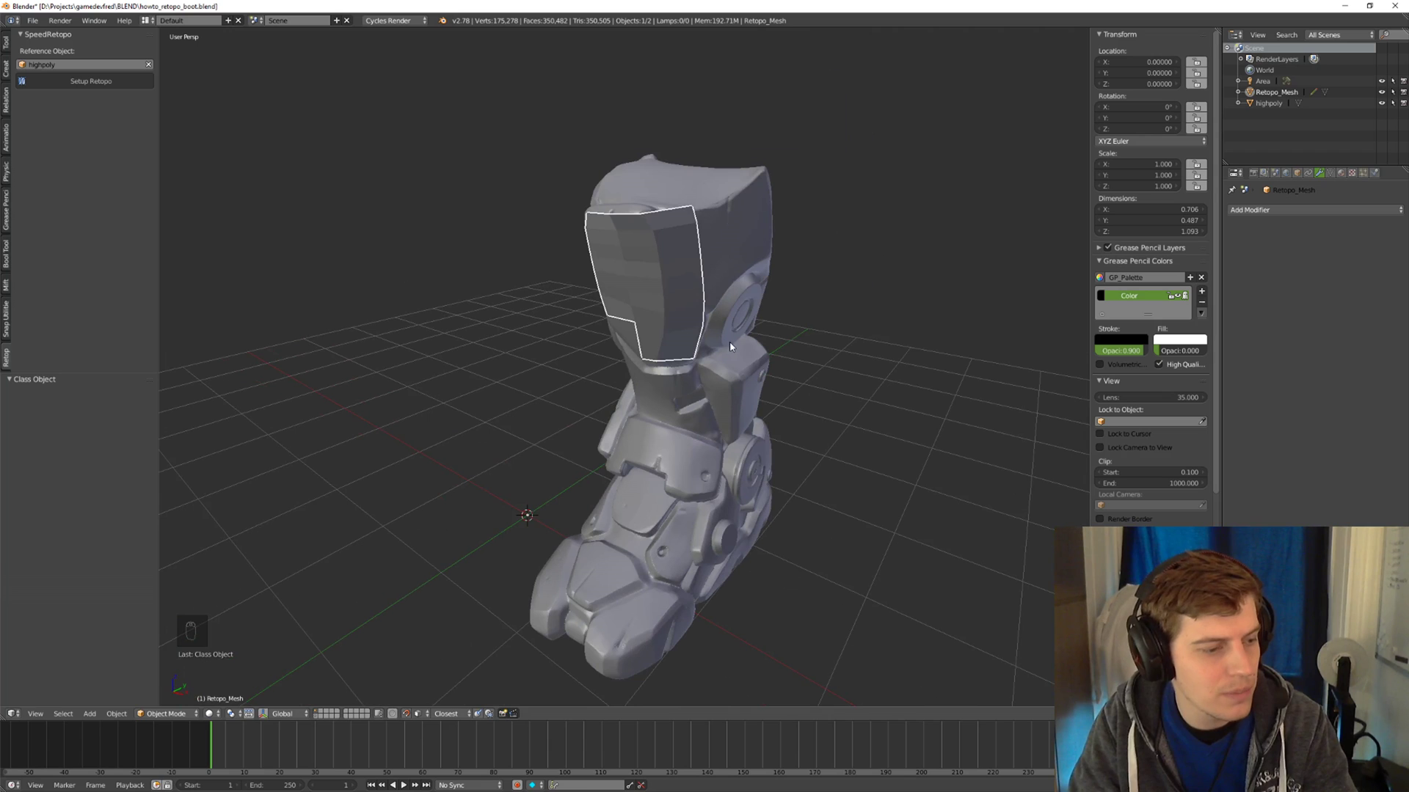
{"action": "middle_click_drag", "start_coordinate": [746, 348], "coordinate": [642, 278]}
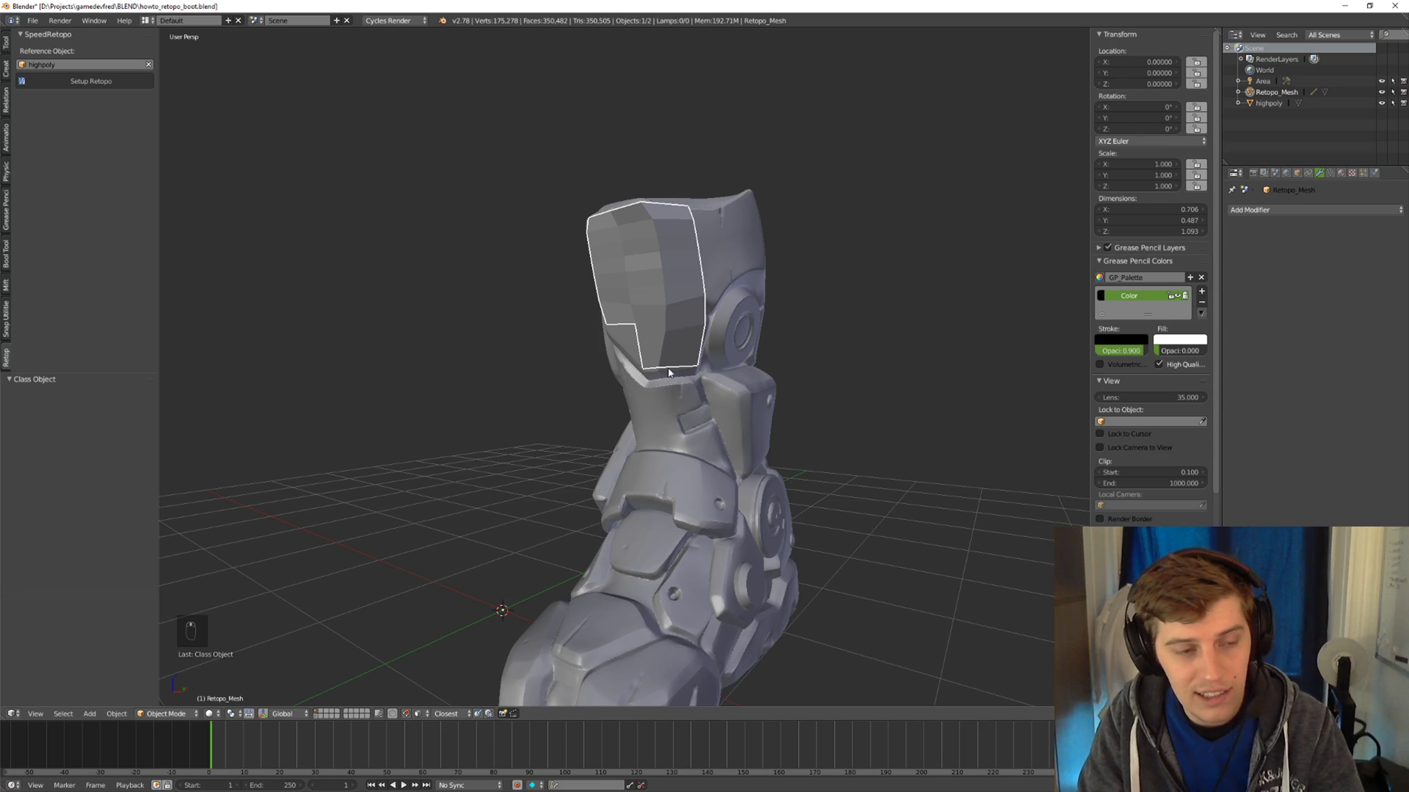
Delete the Retopo_Mesh object from the scene.
{"action": "middle_click_drag", "start_coordinate": [695, 382], "coordinate": [753, 358]}
{"action": "key", "text": "x"}
{"action": "left_click", "coordinate": [762, 303]}
{"action": "key", "text": "Tab"}
{"action": "key", "text": "Tab"}
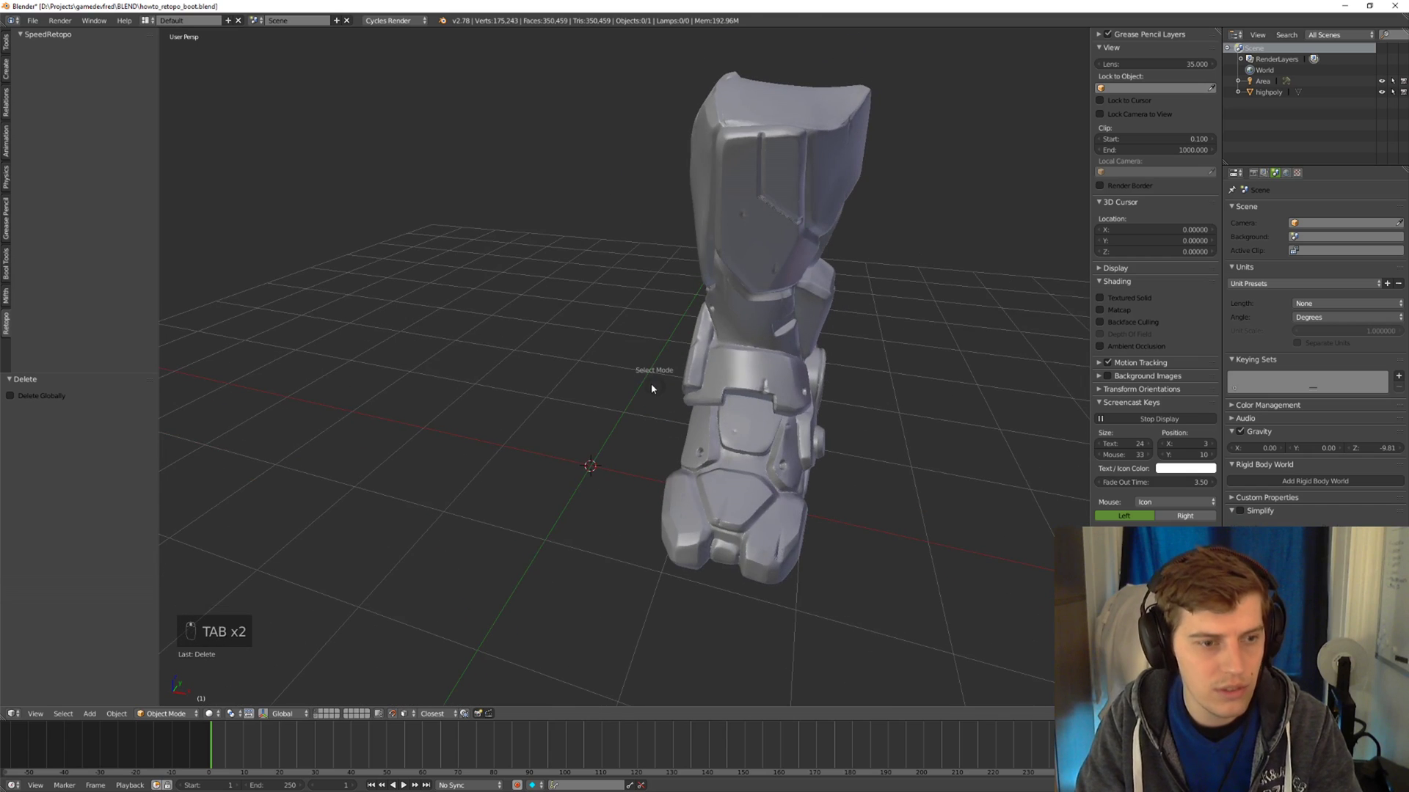
{"action": "key", "text": "shift+Tab"}
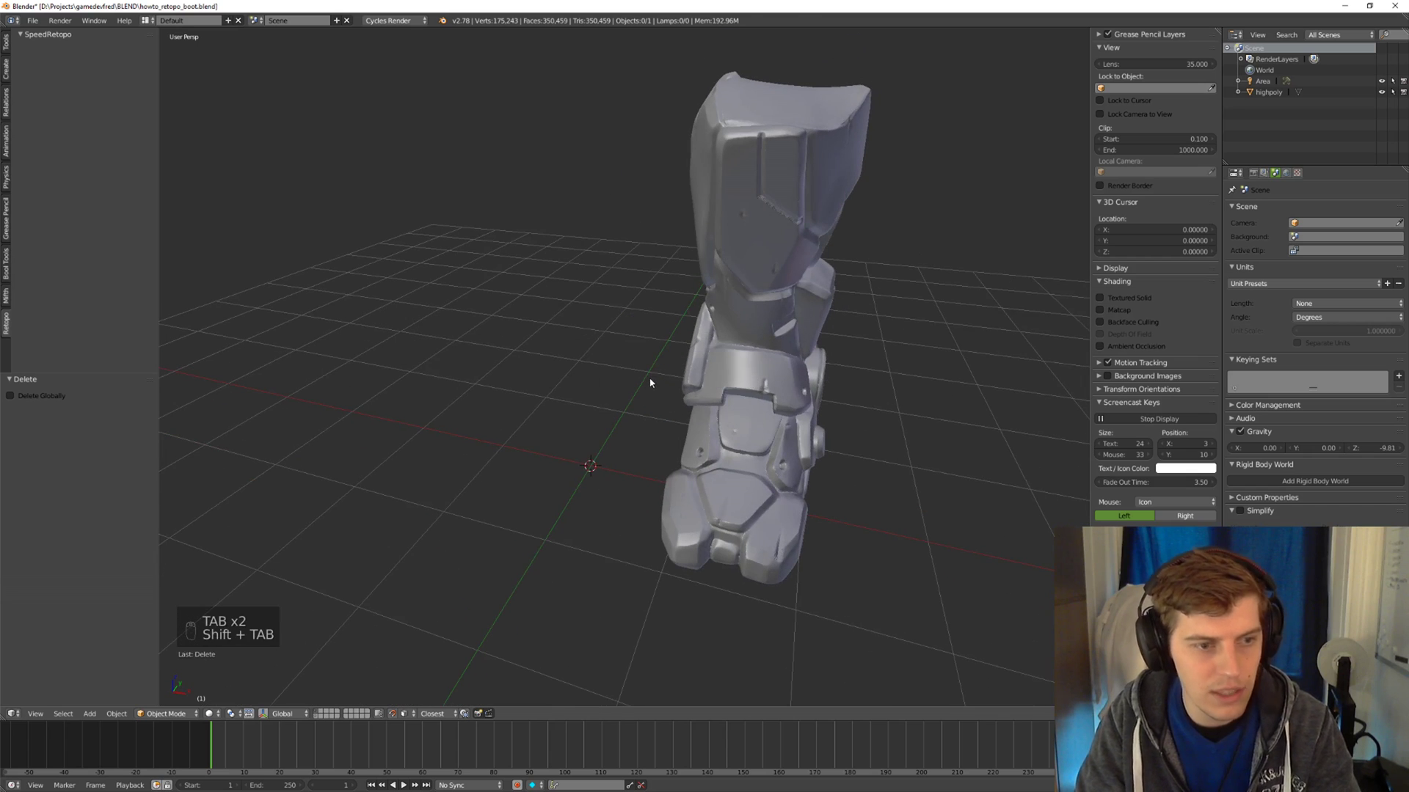
{"action": "middle_click_drag", "start_coordinate": [826, 248], "coordinate": [750, 300]}
{"action": "scroll", "coordinate": [763, 287], "scroll_direction": "down", "scroll_amount": 2}
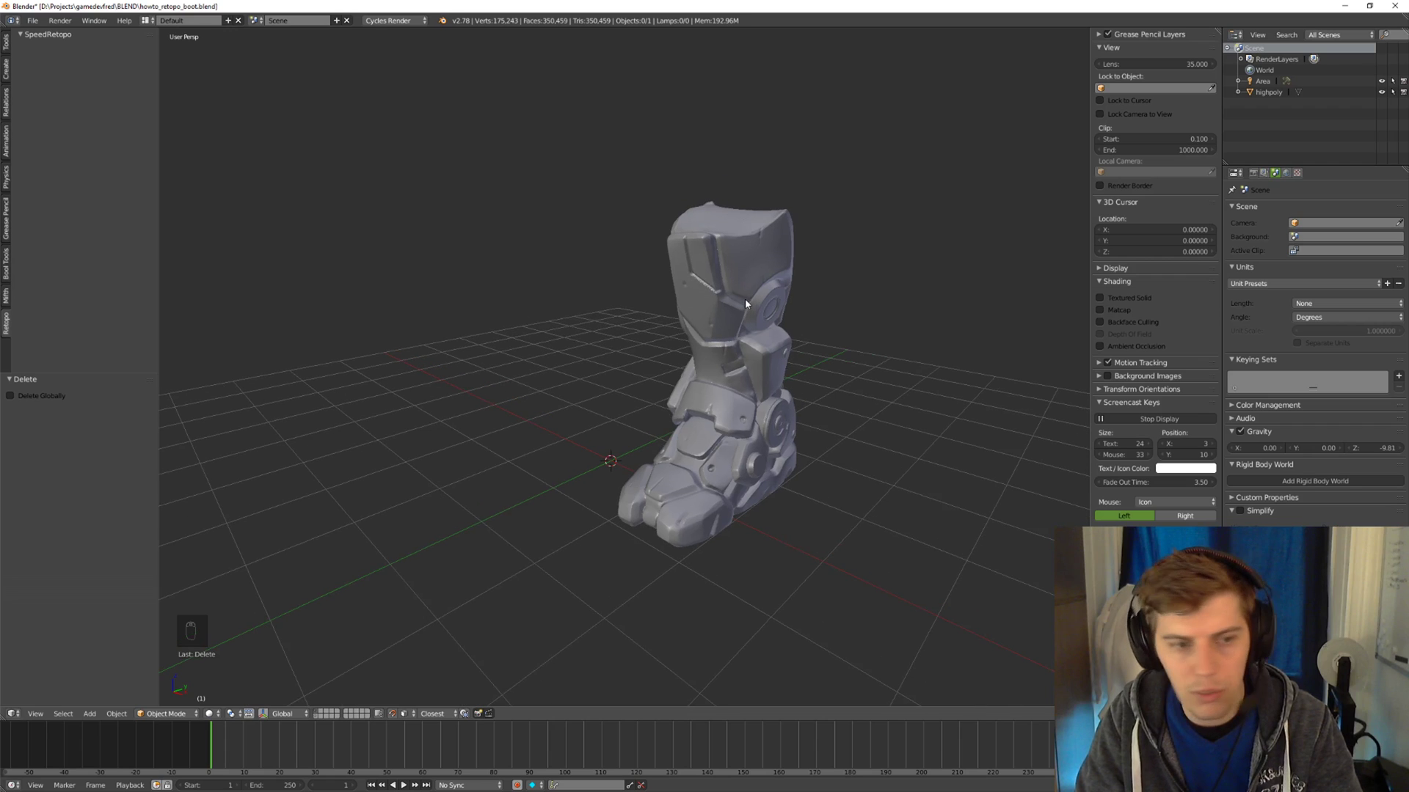